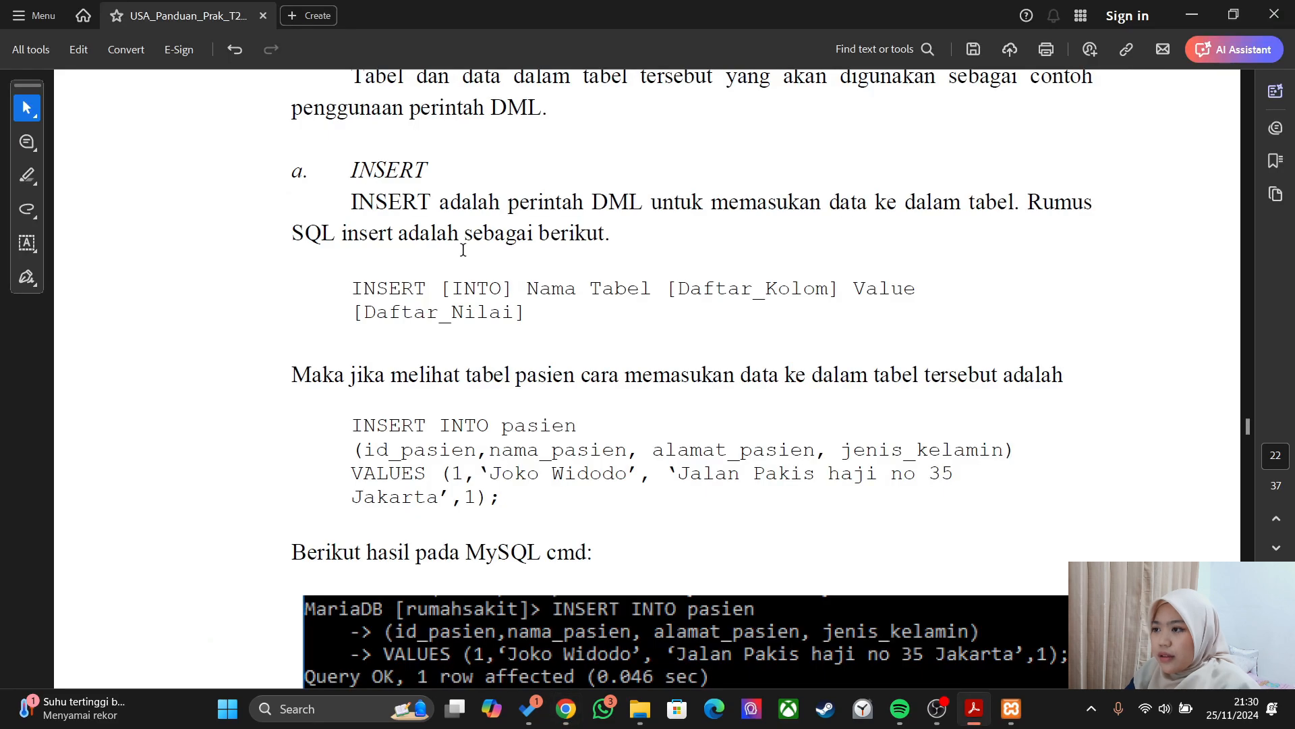
pyautogui.hotkey('alt', 'Tab')
# - Complete the query start 'INSERT into pasien', picking pasien from the table suggestions
pyautogui.write('pasien')
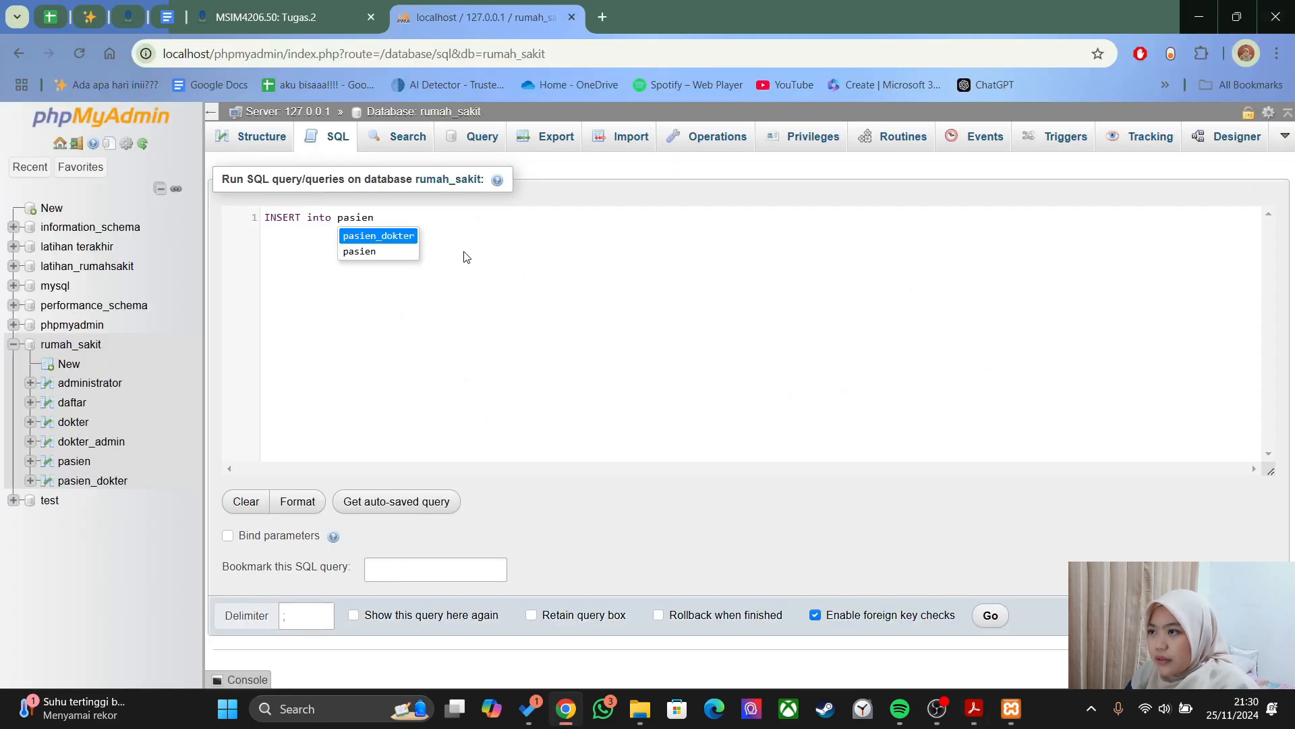
pyautogui.press('Down')
pyautogui.press('Return')
# - Check the column list in the PDF guide's INSERT example
pyautogui.hotkey('alt', 'Tab')
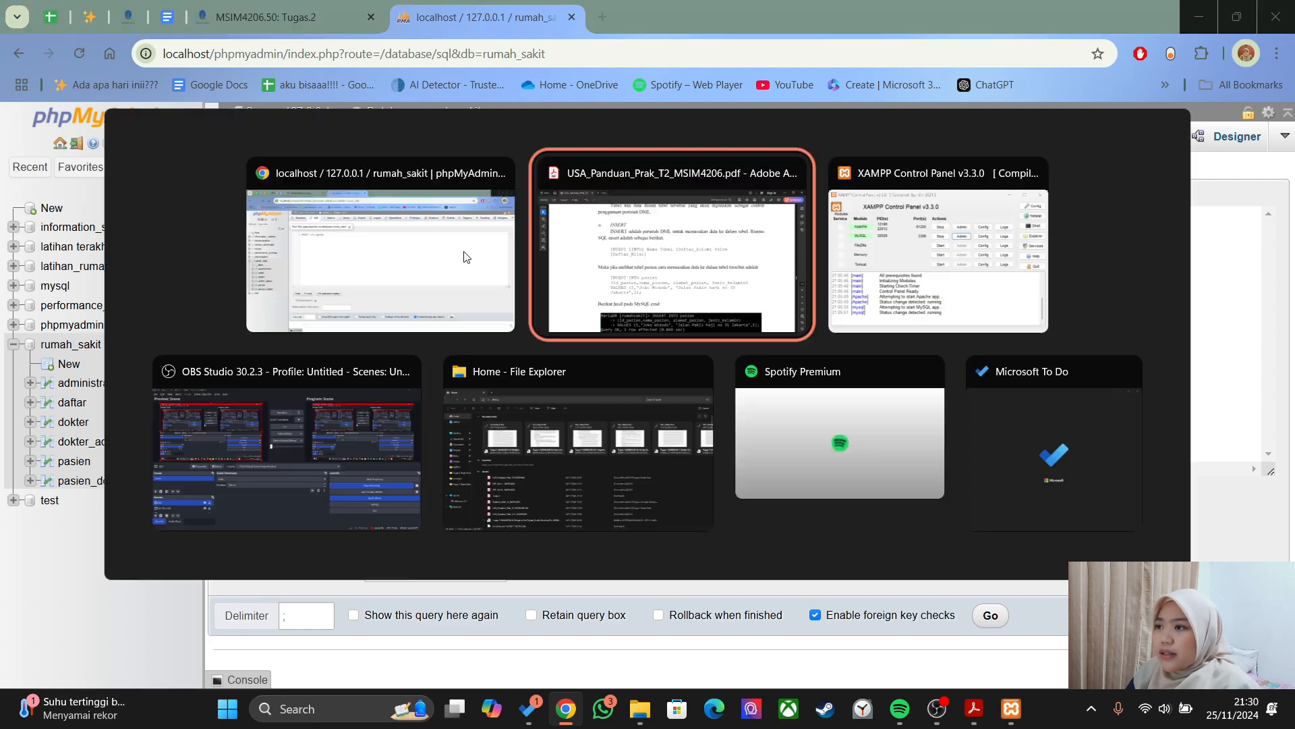
pyautogui.hotkey('alt', 'Tab')
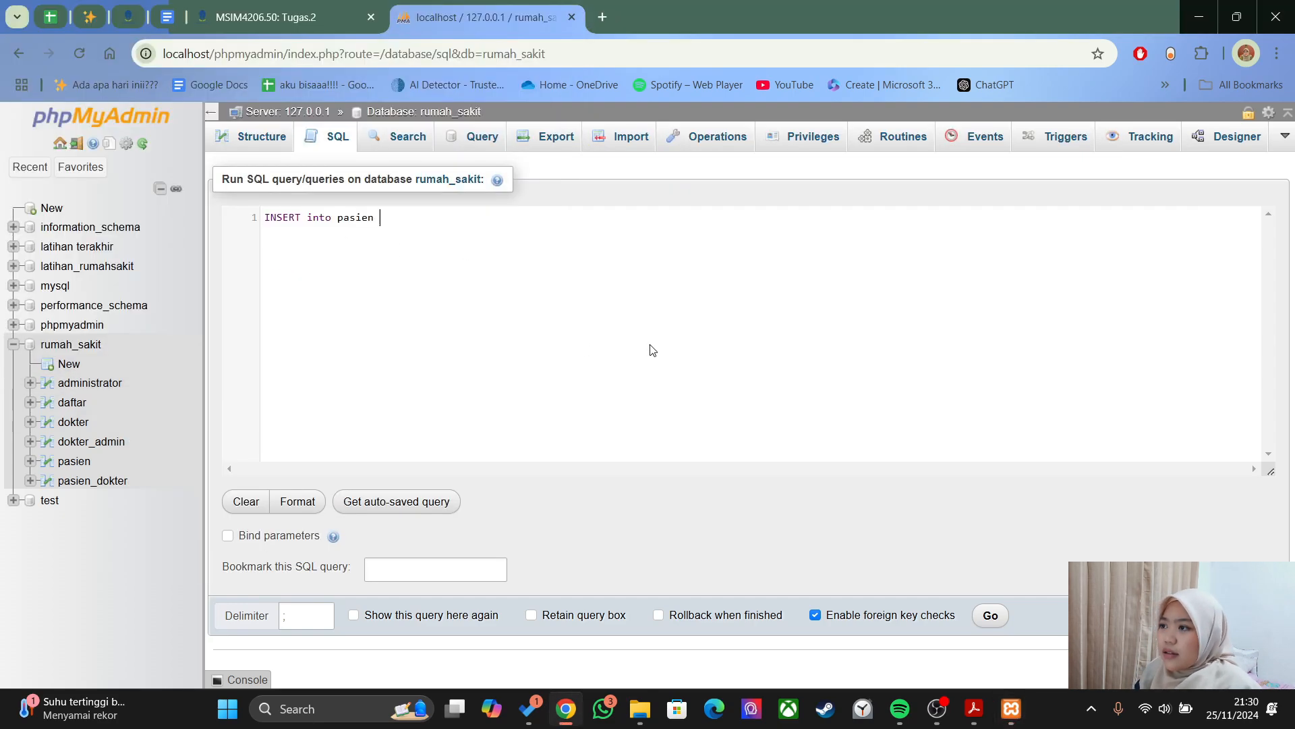
pyautogui.hotkey('alt', 'Tab')
pyautogui.hotkey('alt', 'Tab')
pyautogui.hotkey('alt', 'Tab')
pyautogui.press('Tab')
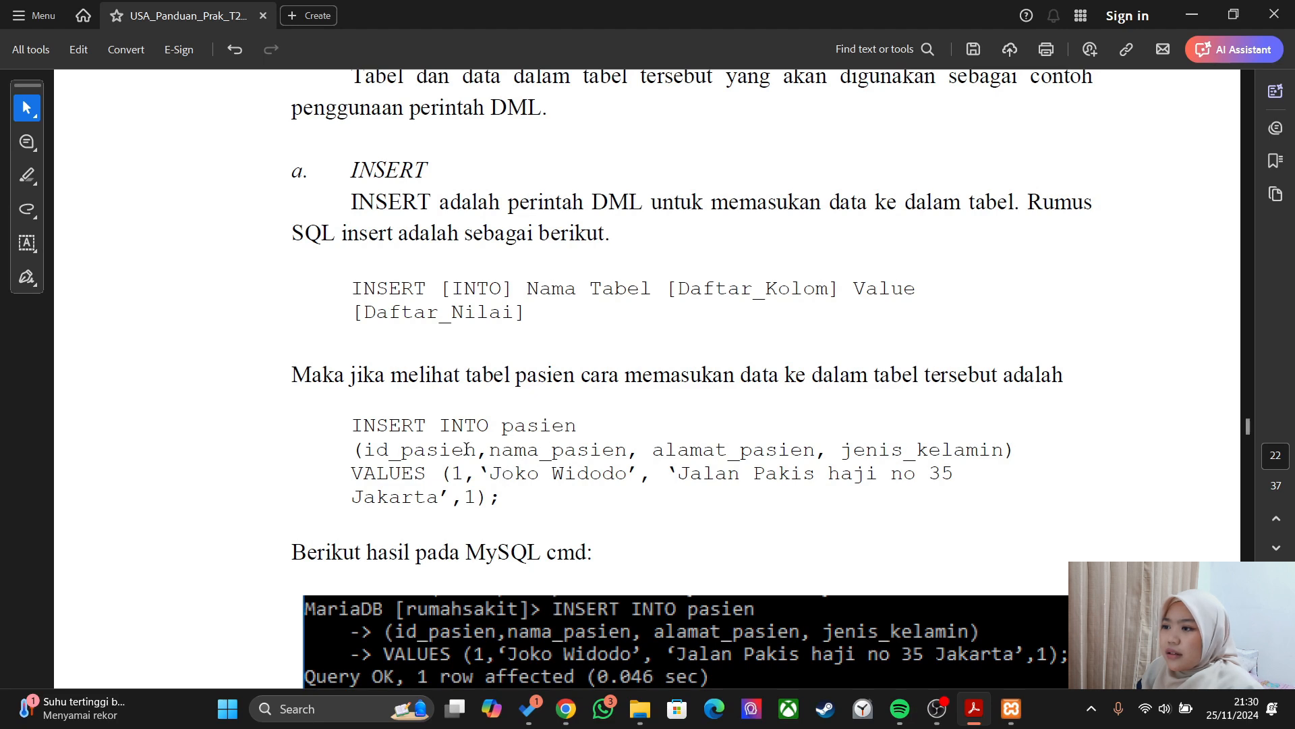
pyautogui.moveTo(365, 451); pyautogui.dragTo(1005, 452)
pyautogui.click(970, 451)
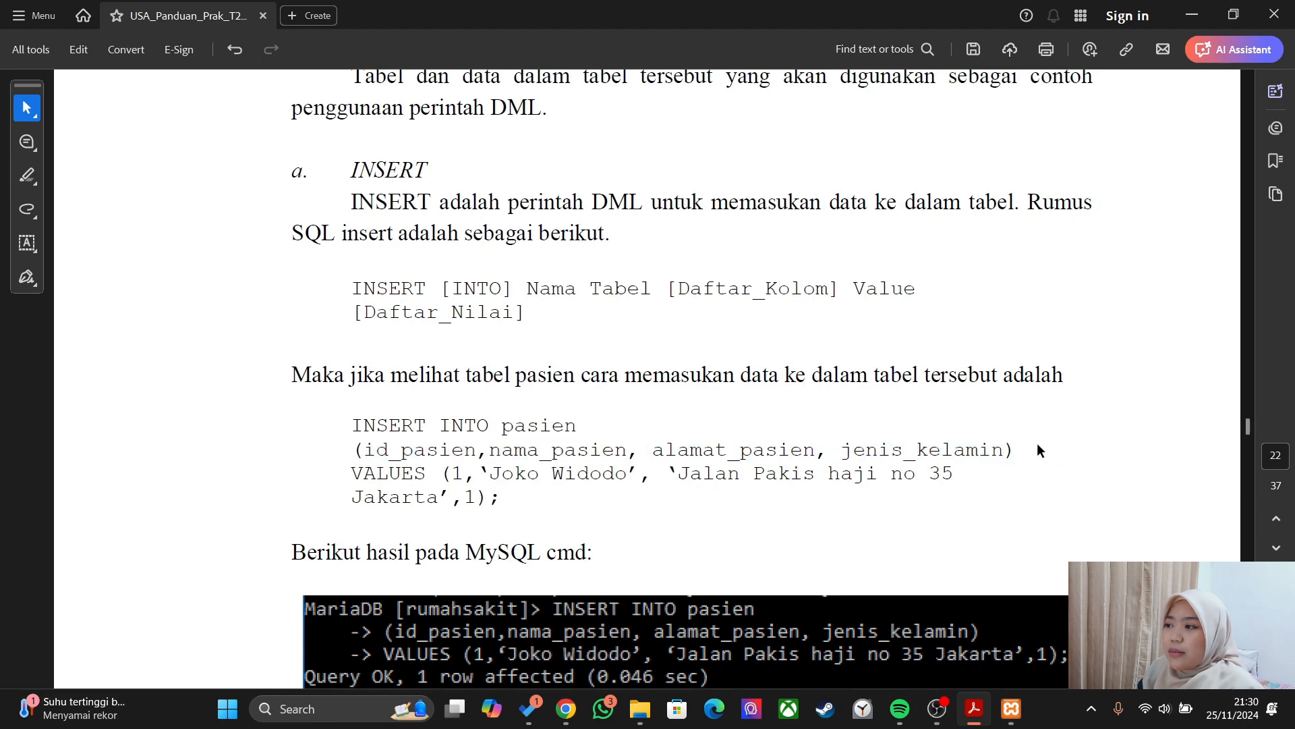
pyautogui.hotkey('alt', 'Tab')
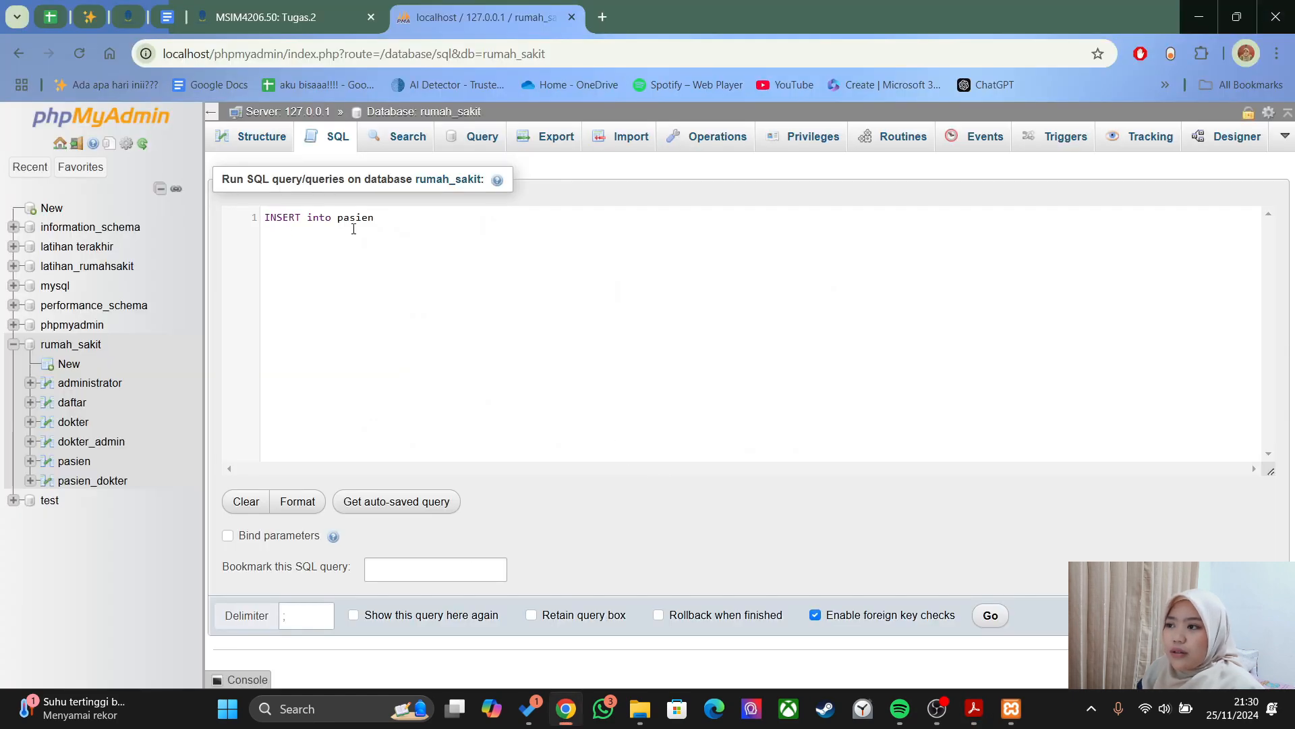
pyautogui.hotkey('alt', 'Tab')
pyautogui.hotkey('alt', 'Tab')
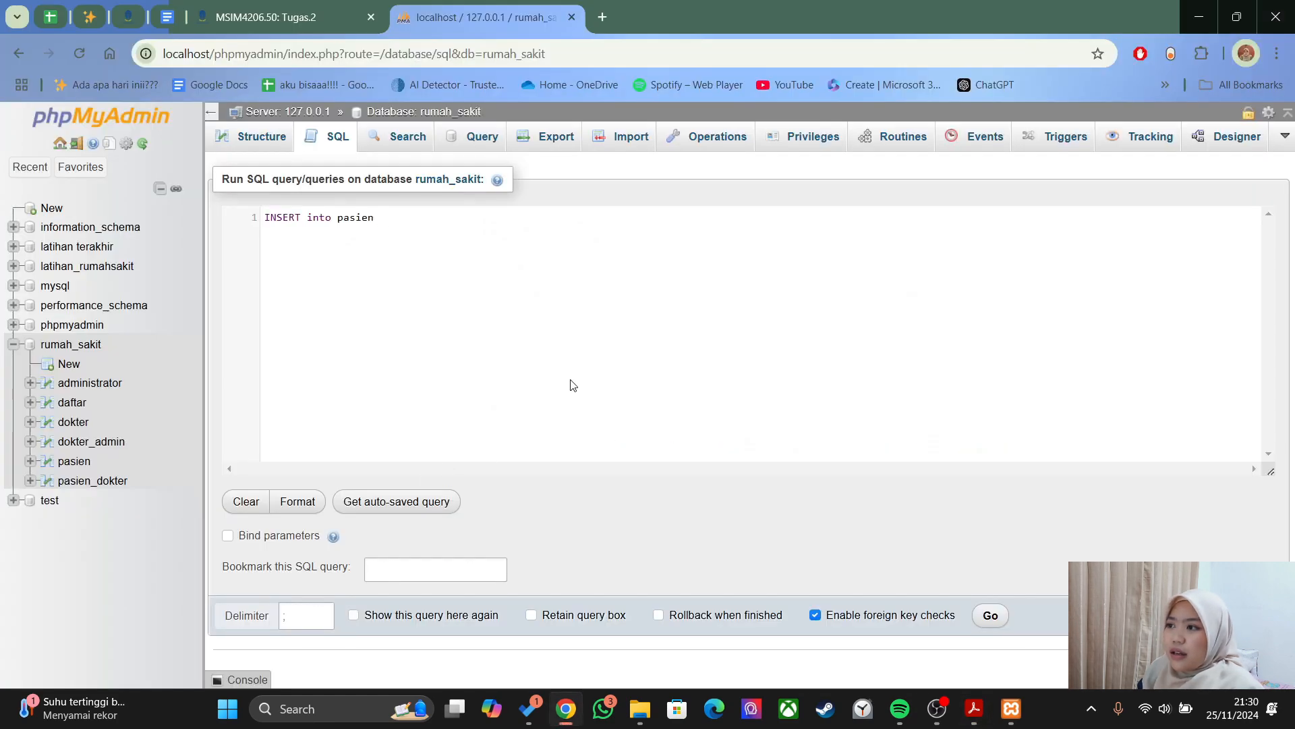
# - Add the column list (id_pasien, nama_pasien, alamat_pasien, jenis_kelamin, penyakit, no_hp) followed by 'VALUES ('
pyautogui.write('(')
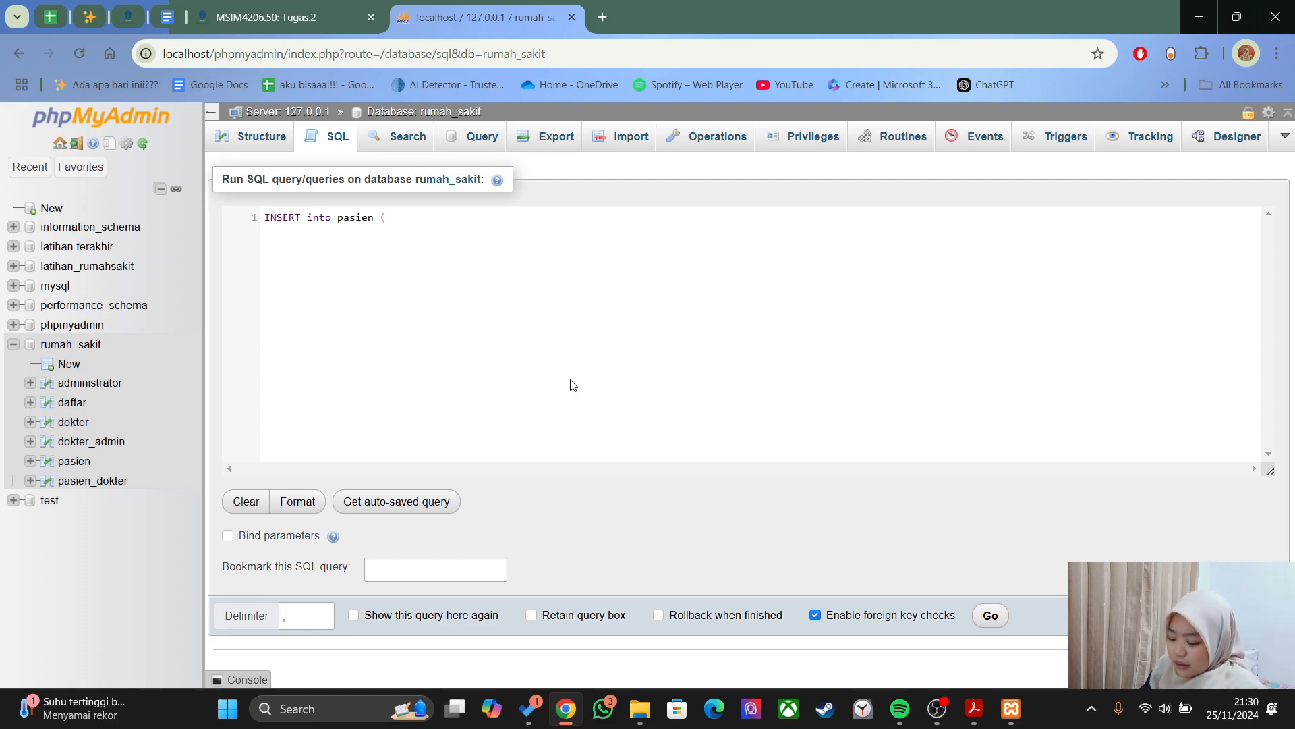
pyautogui.write('id_pasien')
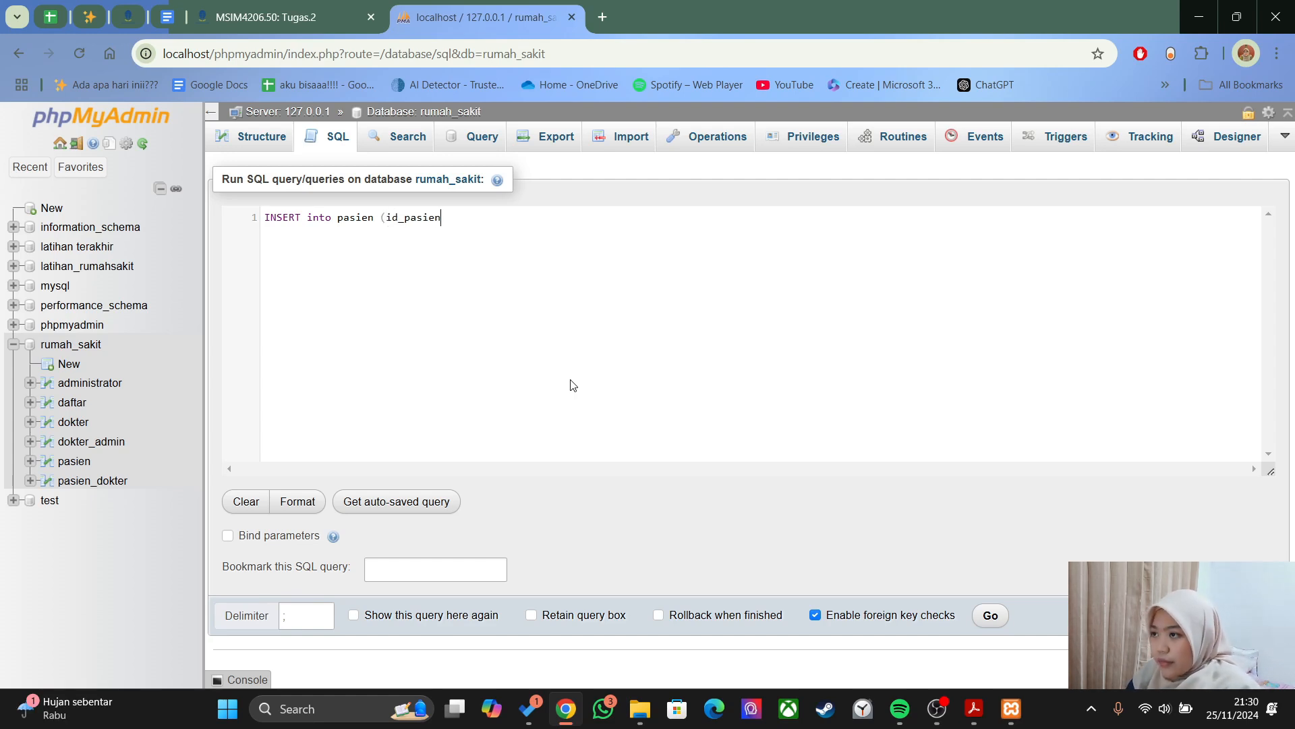
pyautogui.write(', nama_')
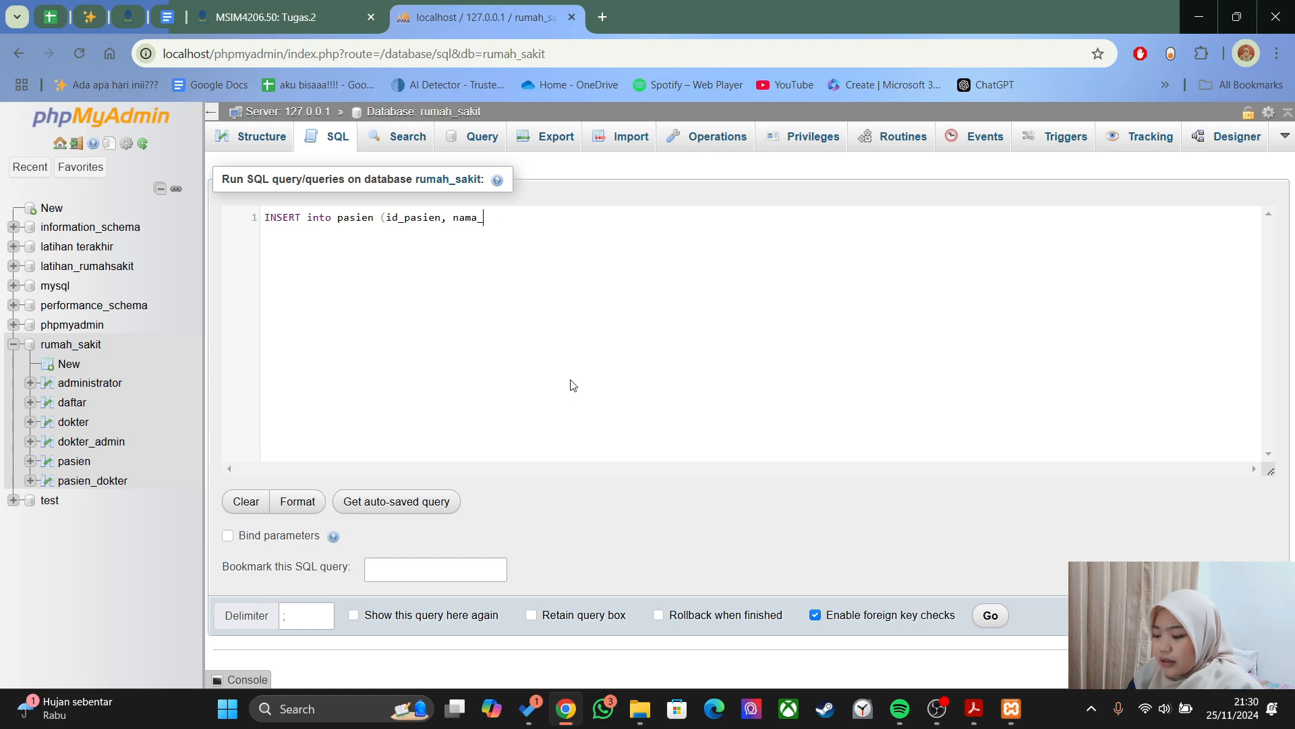
pyautogui.write('pasien, alamat_pasien, ')
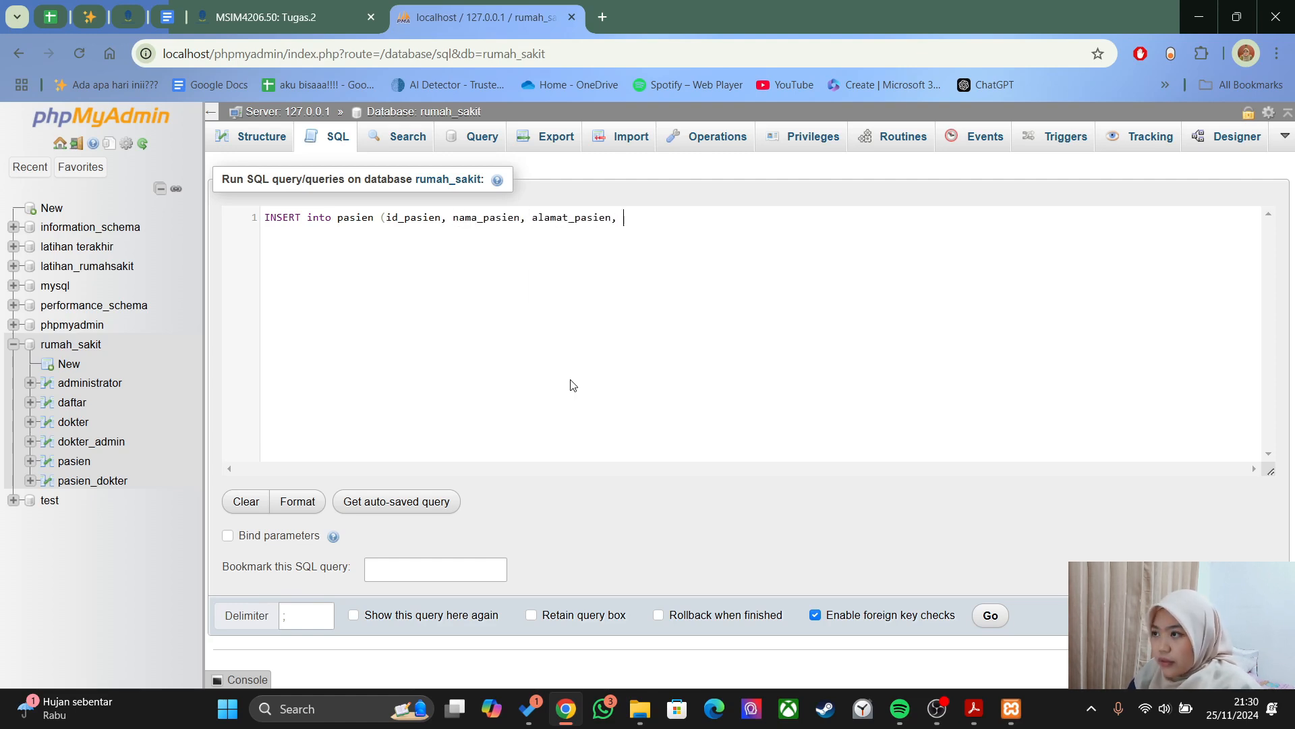
pyautogui.write('jenis_kelamin, pen')
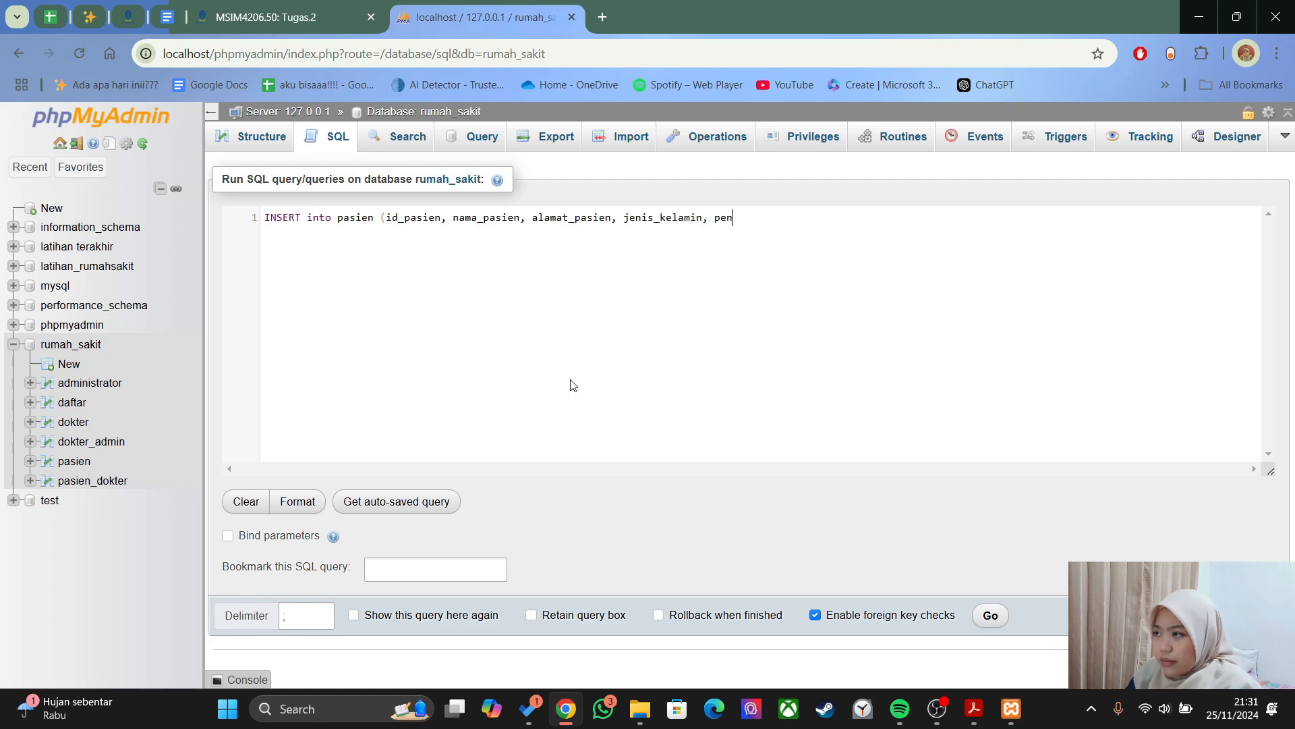
pyautogui.write('yakit, no_hp)')
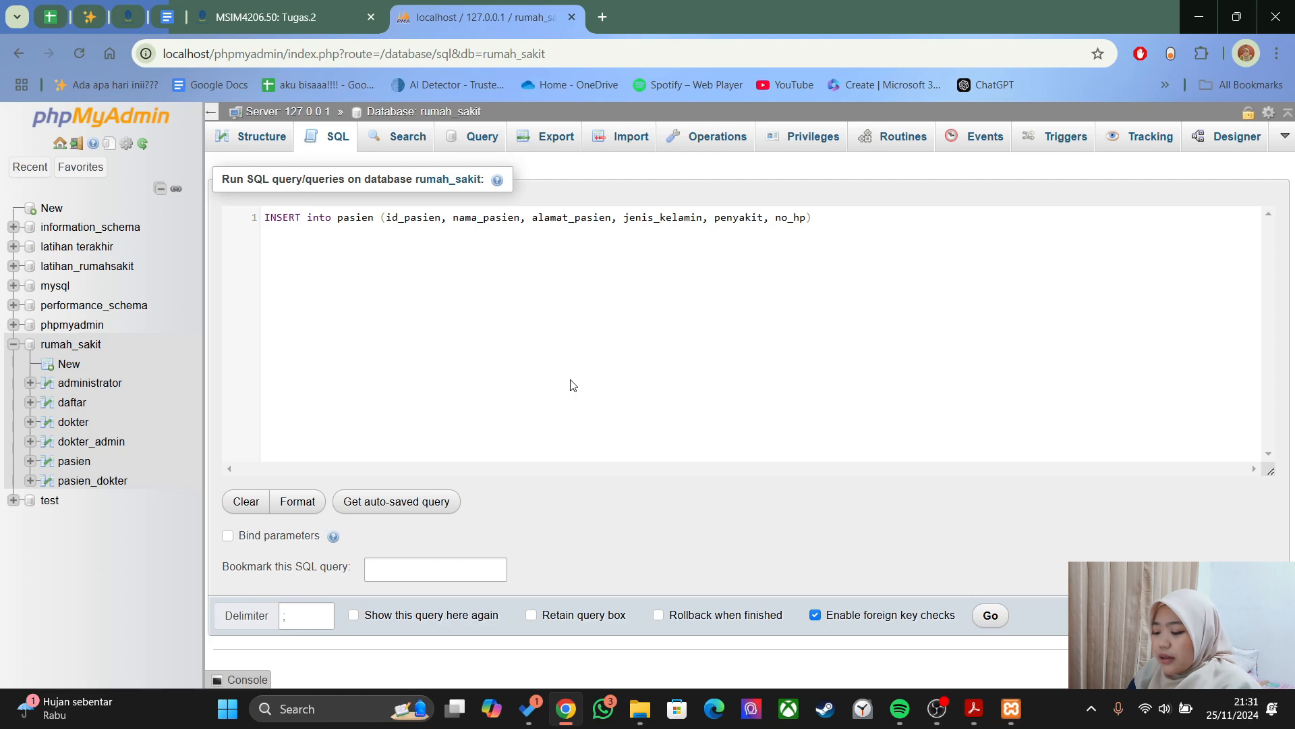
pyautogui.write(' VALUES')
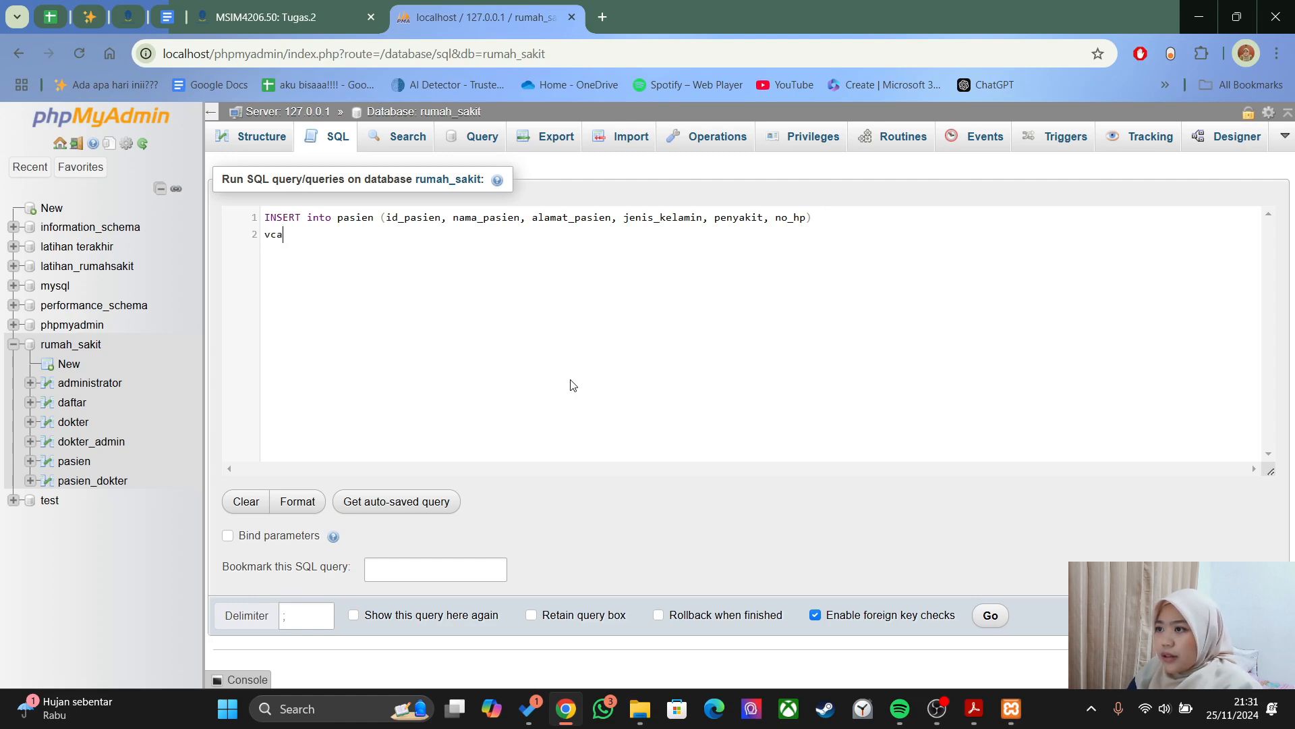
pyautogui.write(' (')
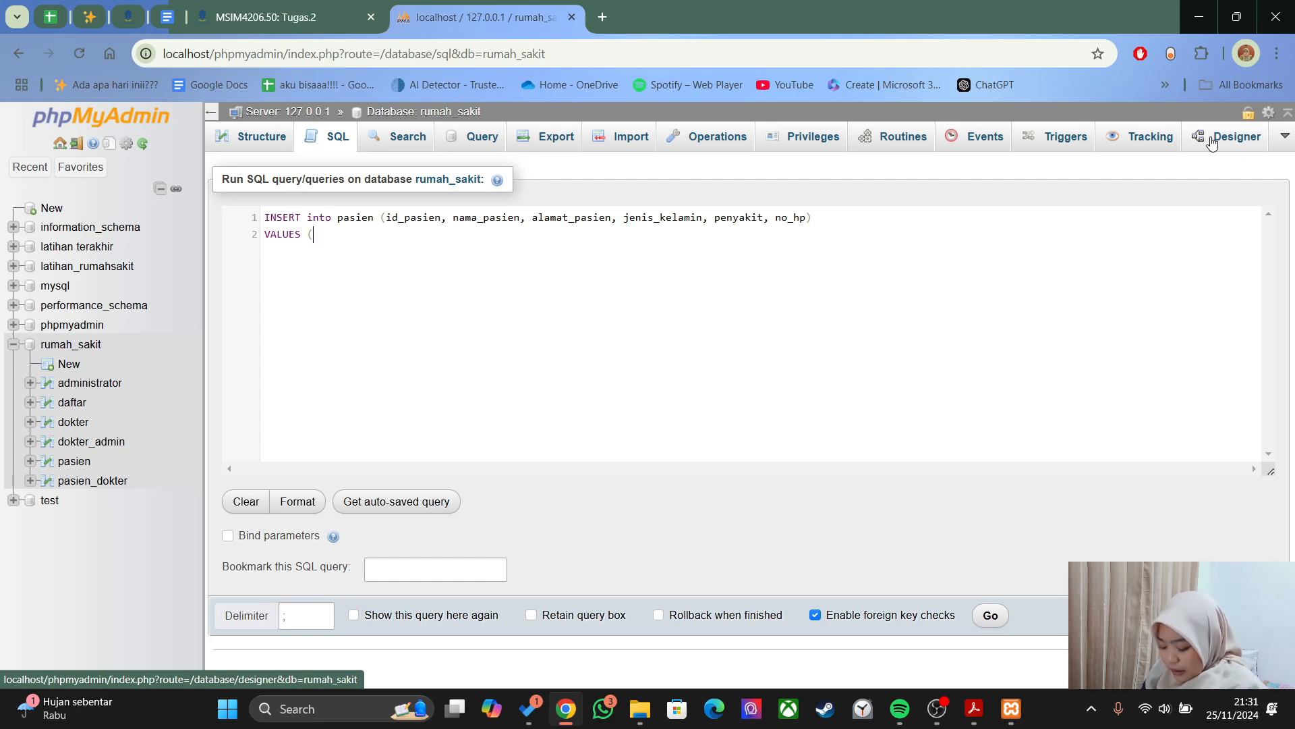
# - Enter id 1, the patient's quoted name and the quoted street address as the first values
pyautogui.write('1')
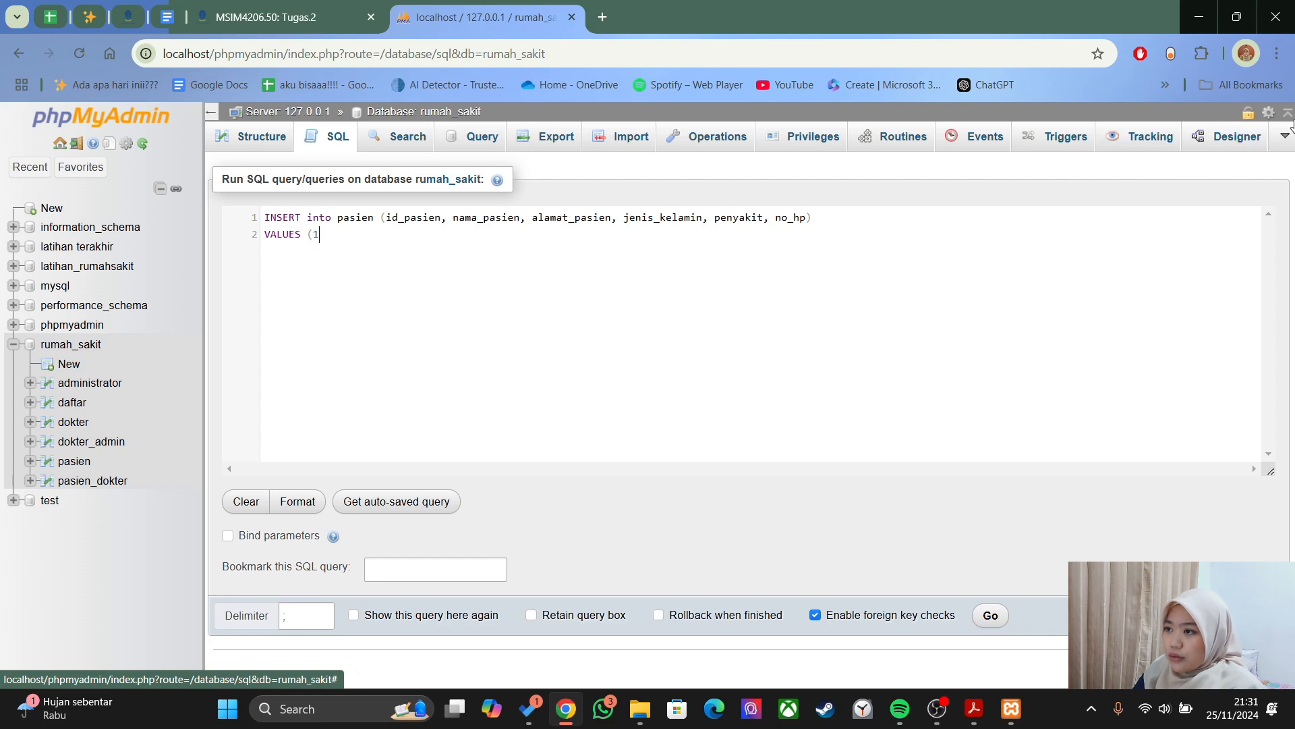
pyautogui.write(',')
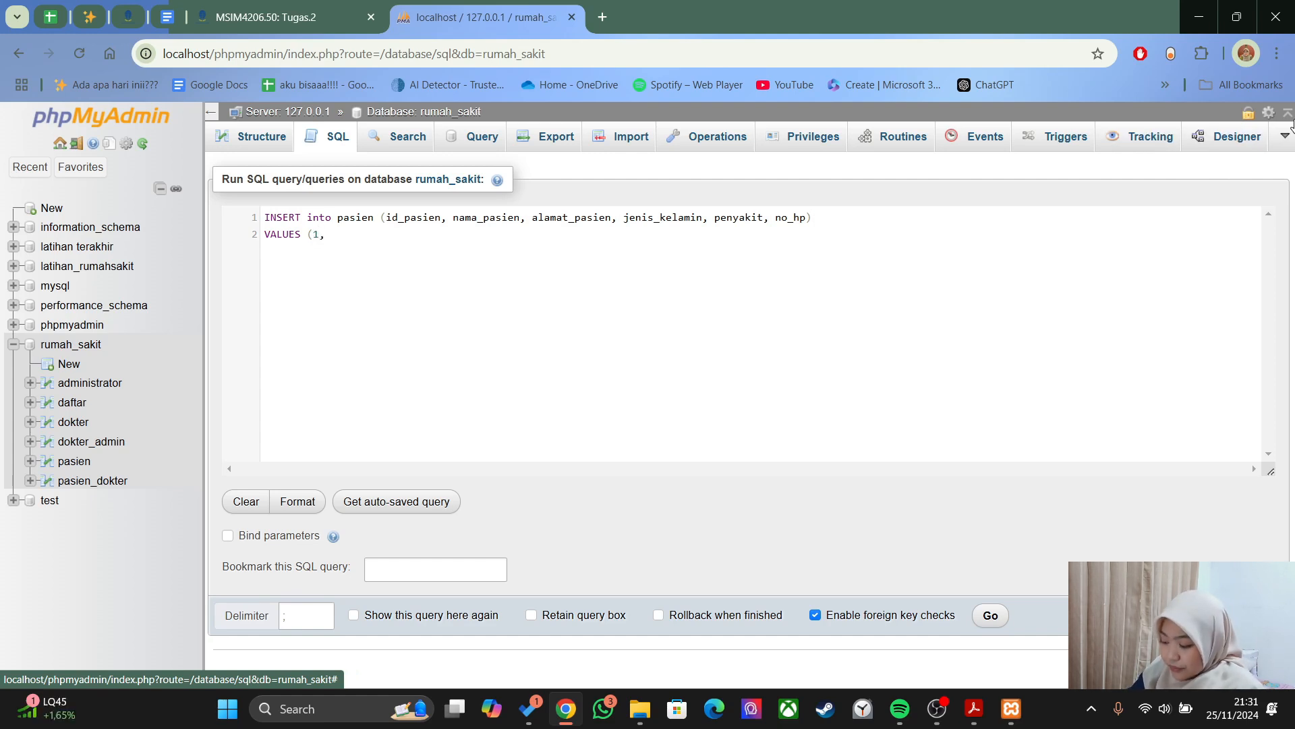
pyautogui.write("'Kamia")
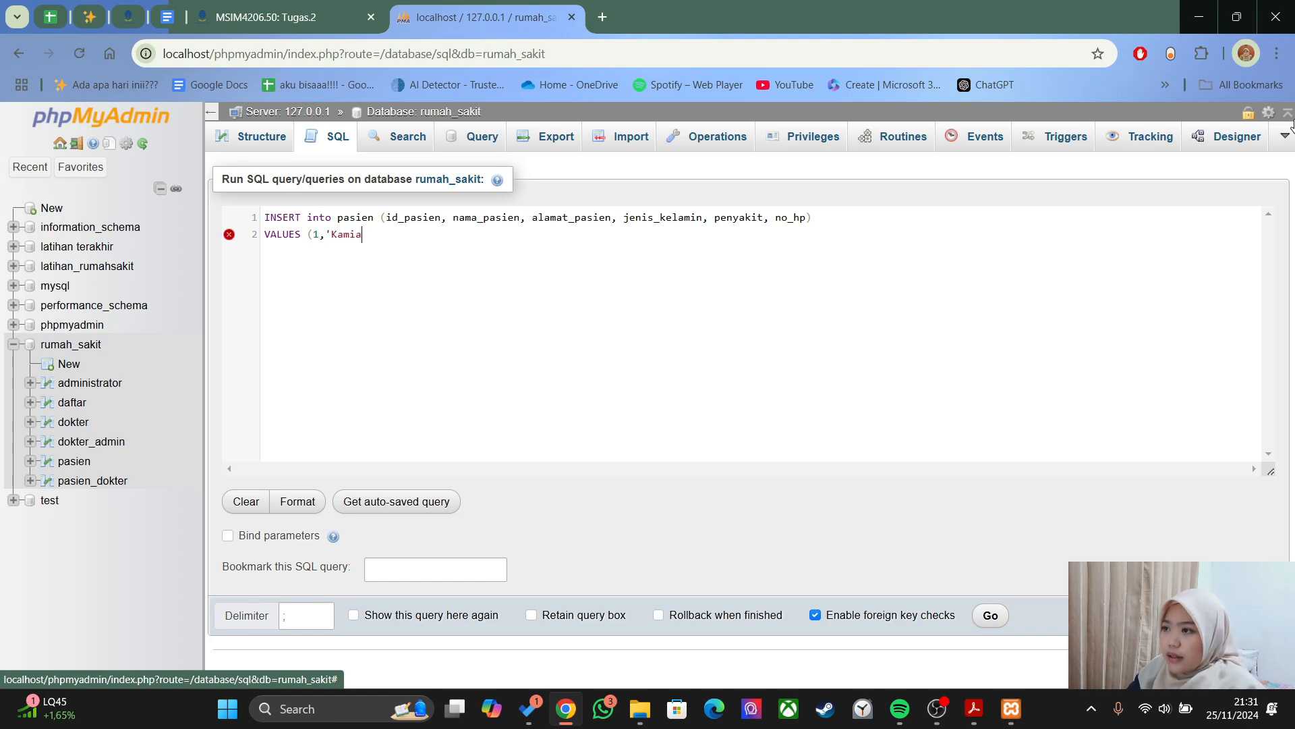
pyautogui.press('BackSpace')
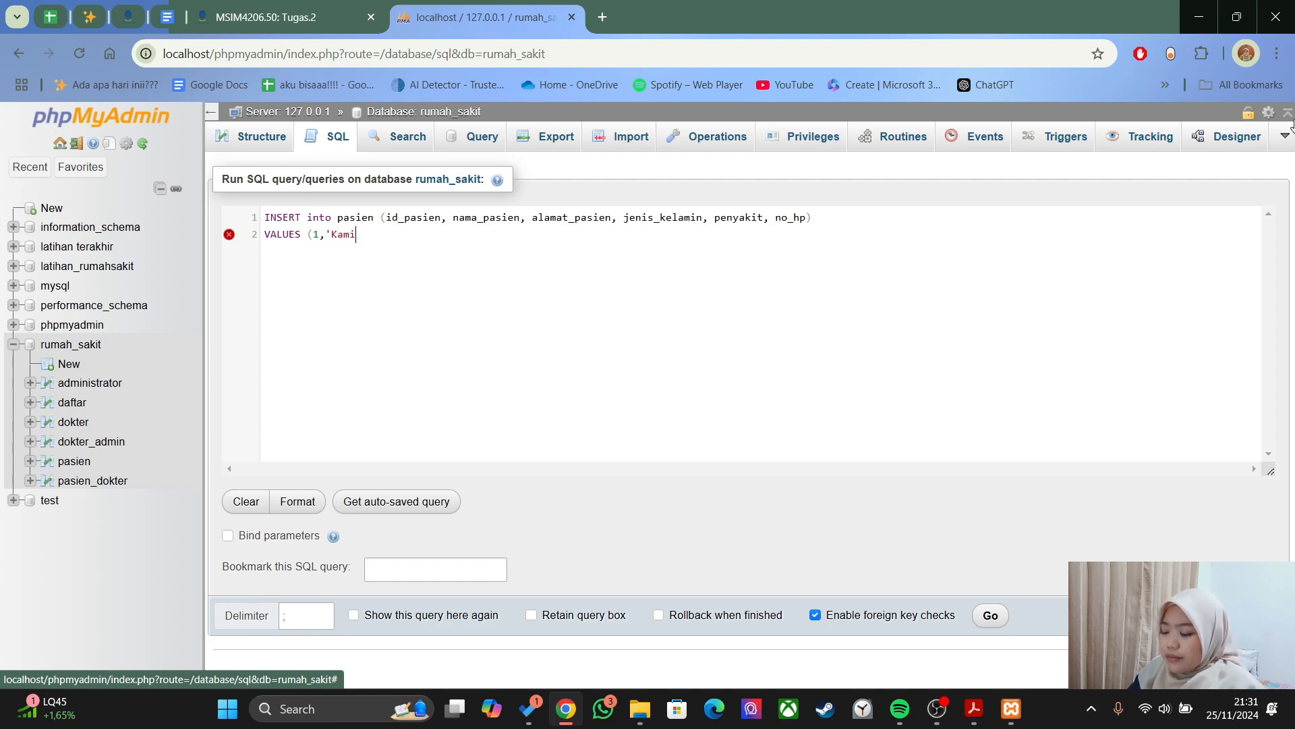
pyautogui.write("la'")
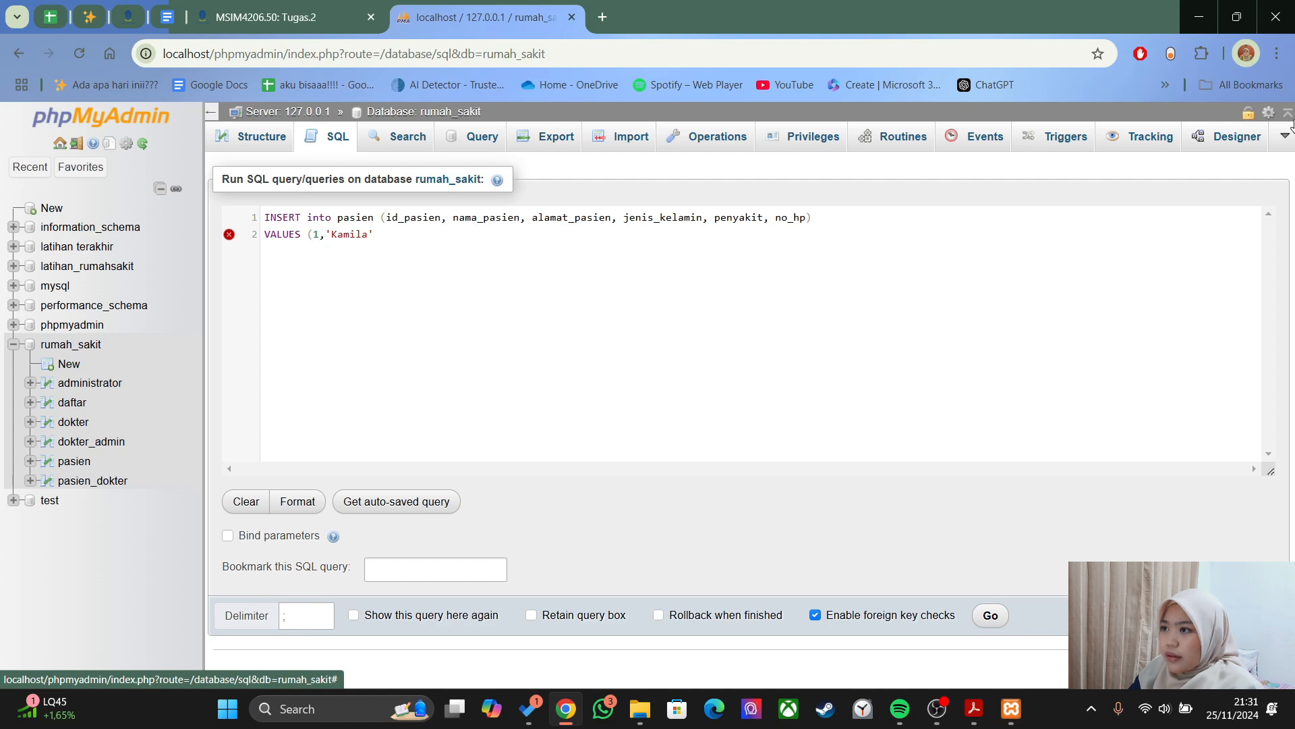
pyautogui.write(',')
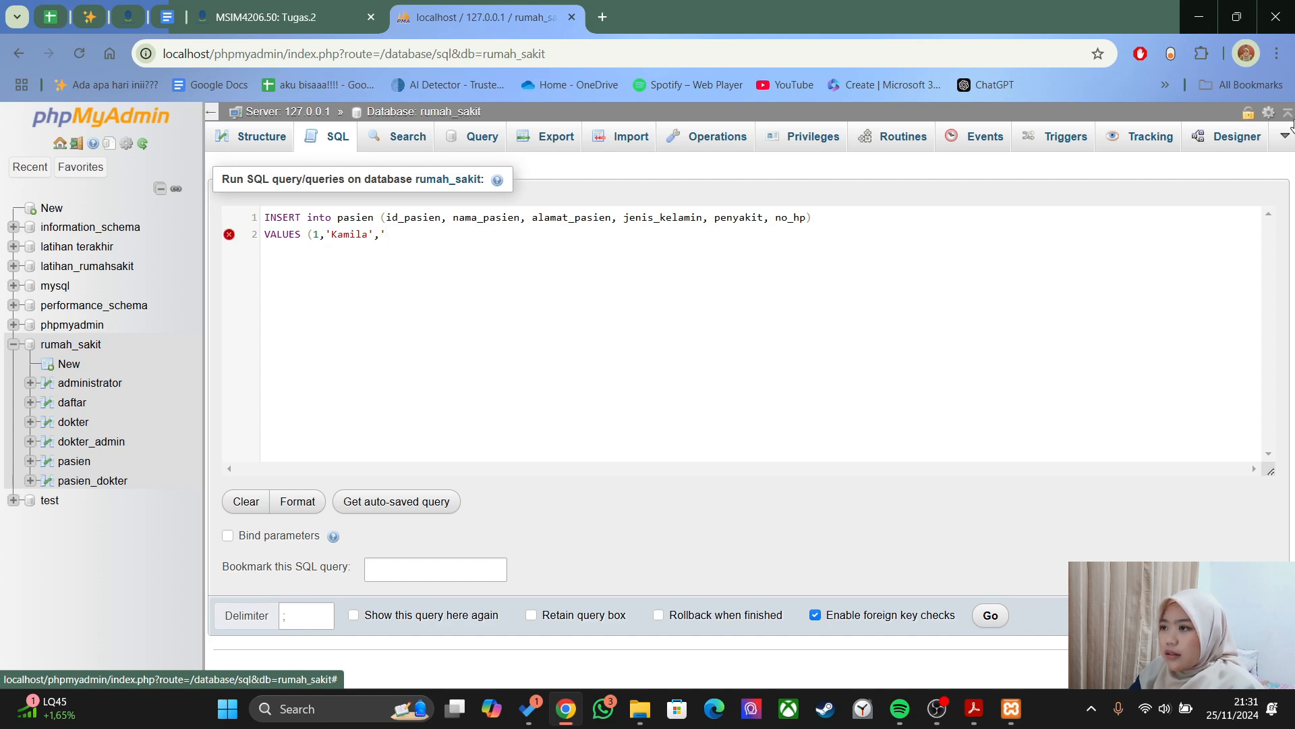
pyautogui.write("'Jl")
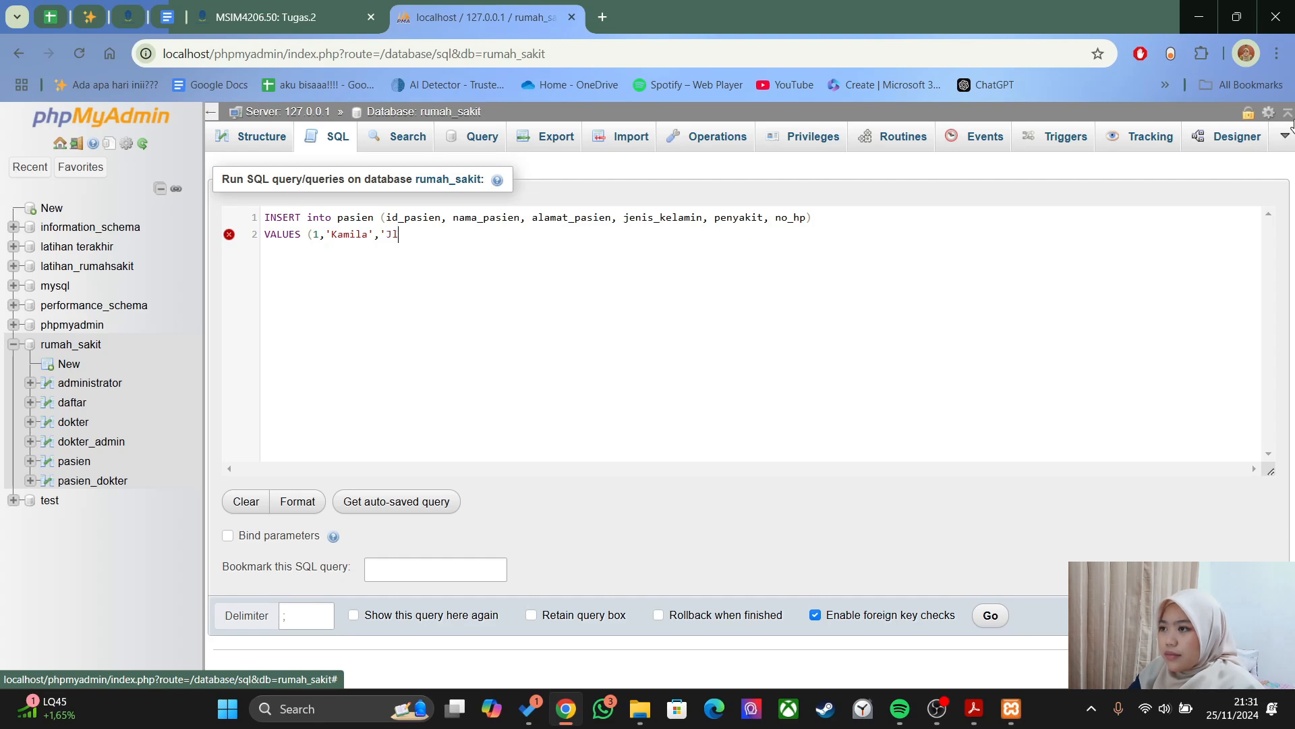
pyautogui.press('BackSpace')
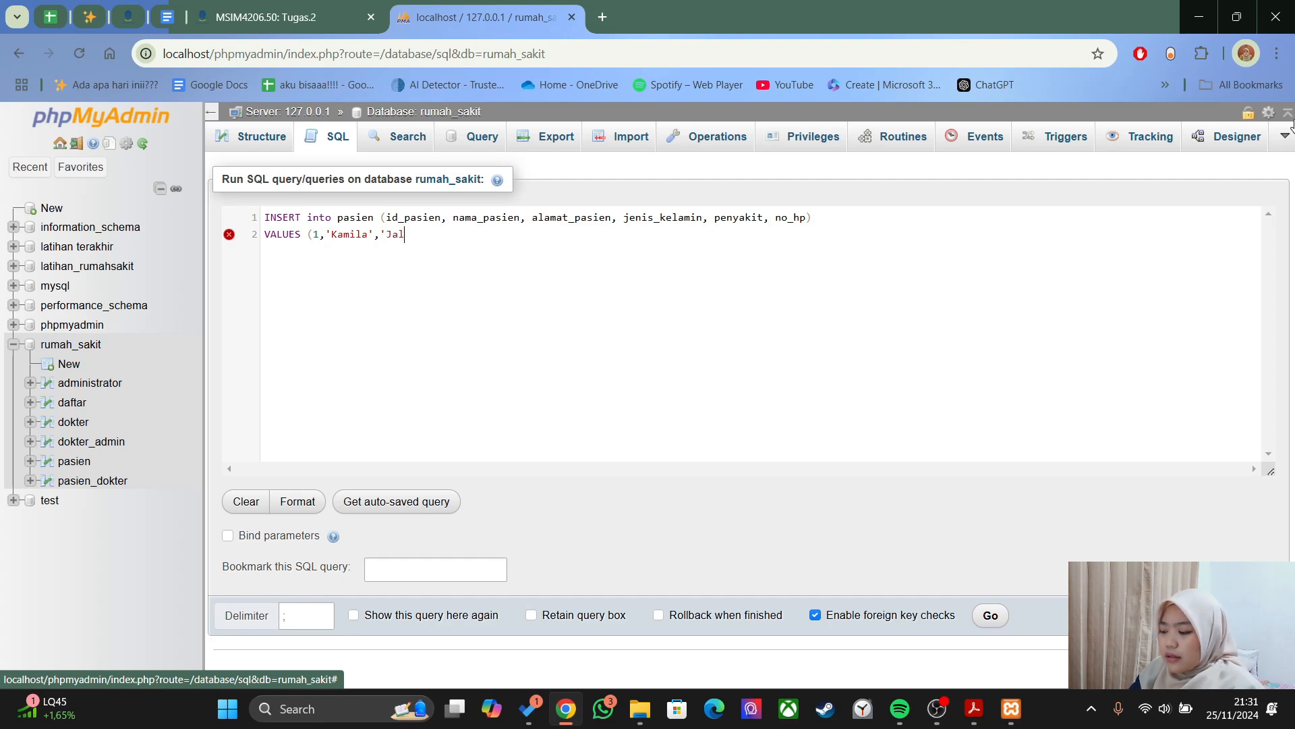
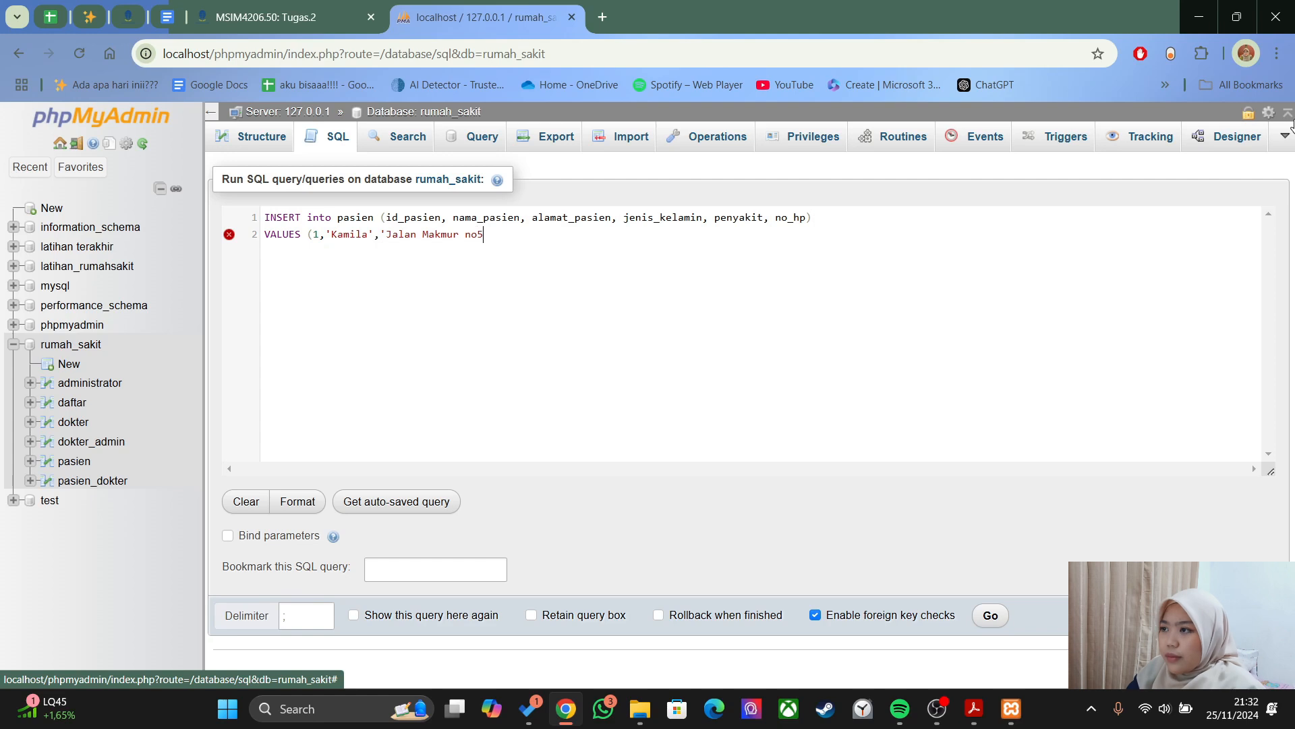
pyautogui.write("5'")
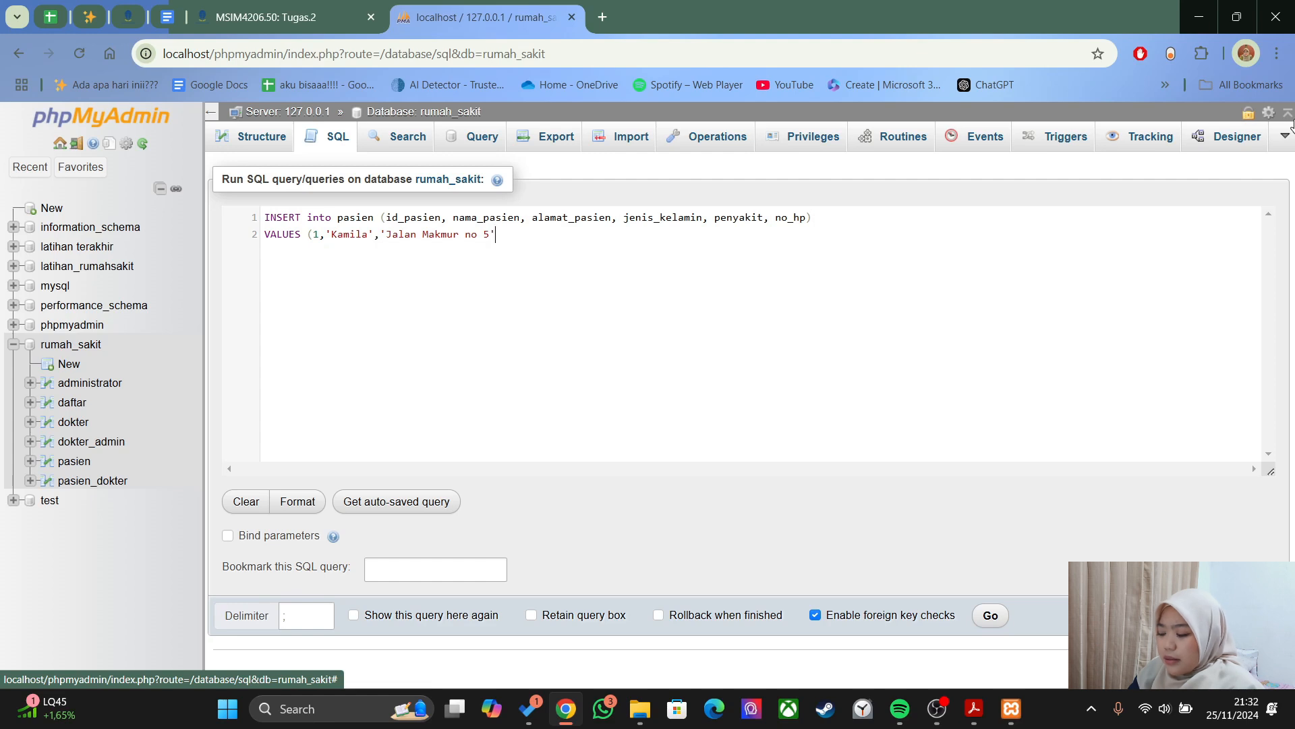
pyautogui.write(",'P',")
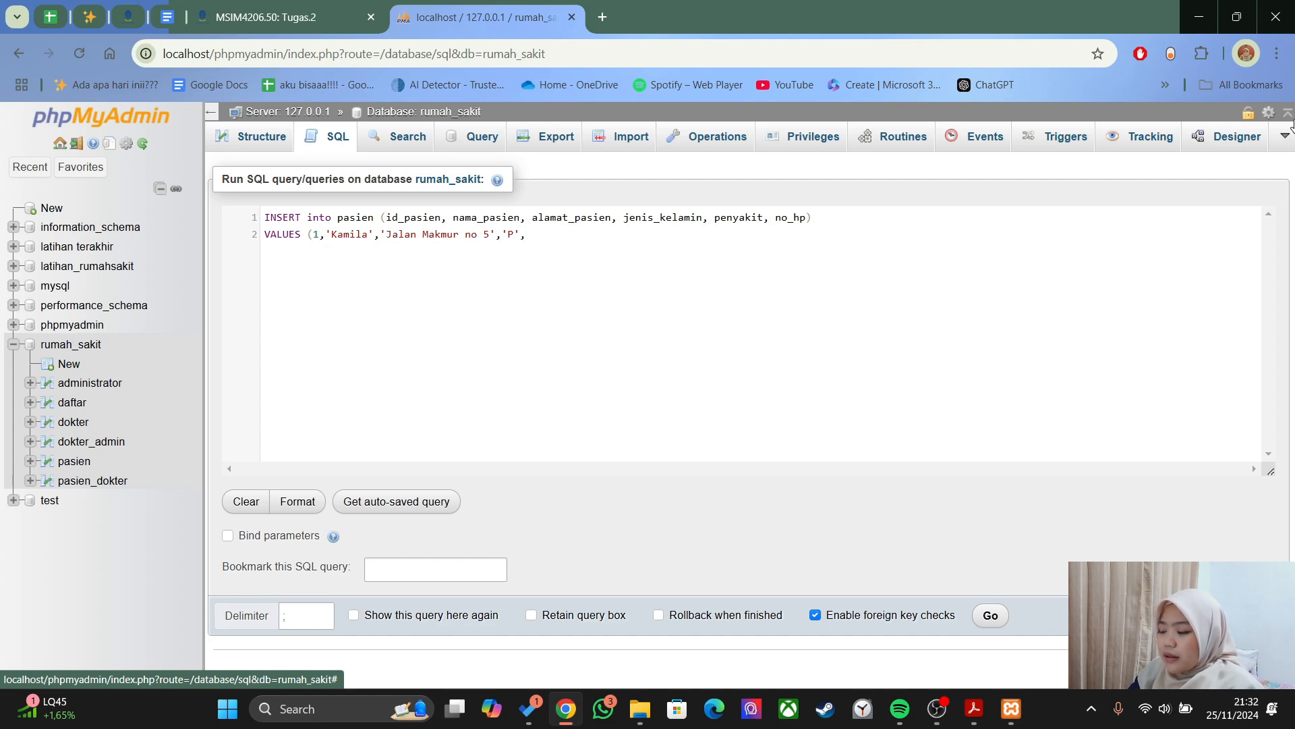
# - Enter the illness value, replacing 'colic abdomen' with a capitalised 'Febris'
pyautogui.write('colic ab')
pyautogui.press('BackSpace')
pyautogui.write('bdomen')
pyautogui.press('BackSpace')
pyautogui.press('BackSpace')
pyautogui.press('BackSpace')
pyautogui.press('BackSpace')
pyautogui.press('BackSpace')
pyautogui.press('BackSpace')
pyautogui.press('BackSpace')
pyautogui.press('BackSpace')
pyautogui.press('BackSpace')
pyautogui.press('BackSpace')
pyautogui.press('BackSpace')
pyautogui.press('BackSpace')
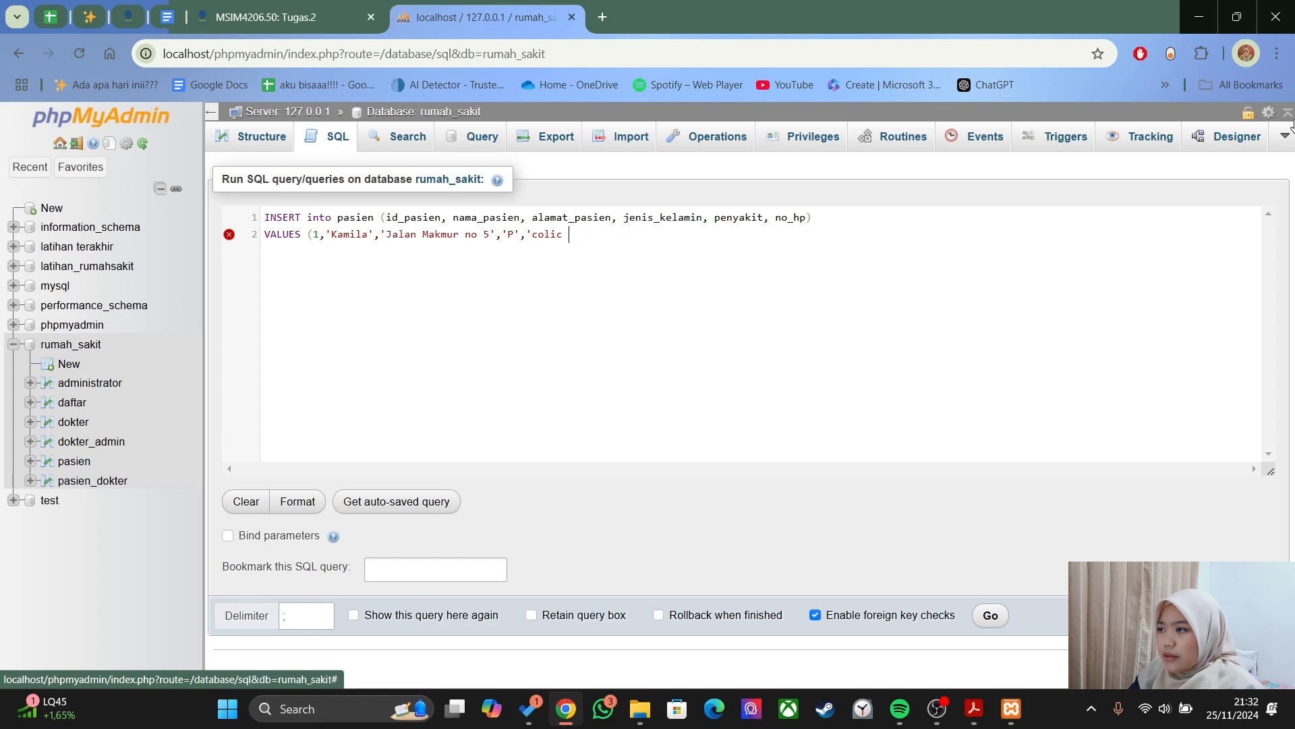
pyautogui.write('febris')
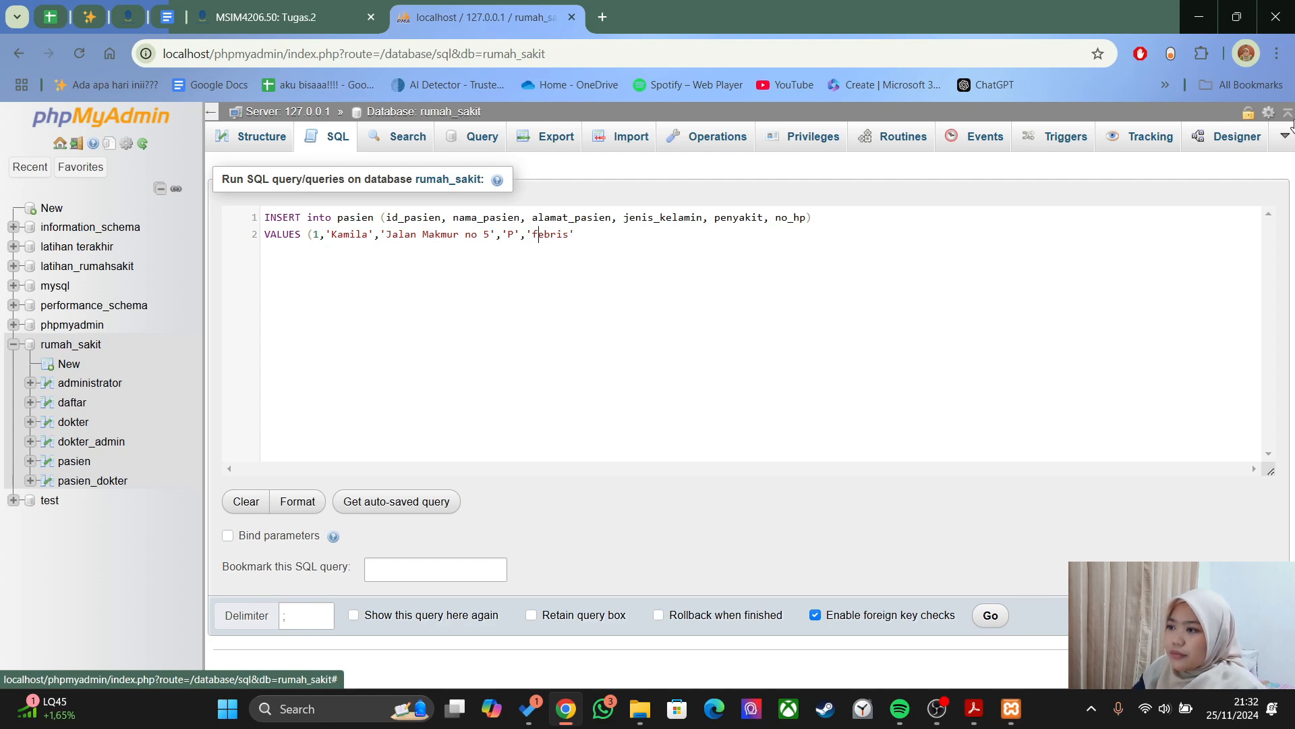
pyautogui.press('BackSpace')
pyautogui.write('F')
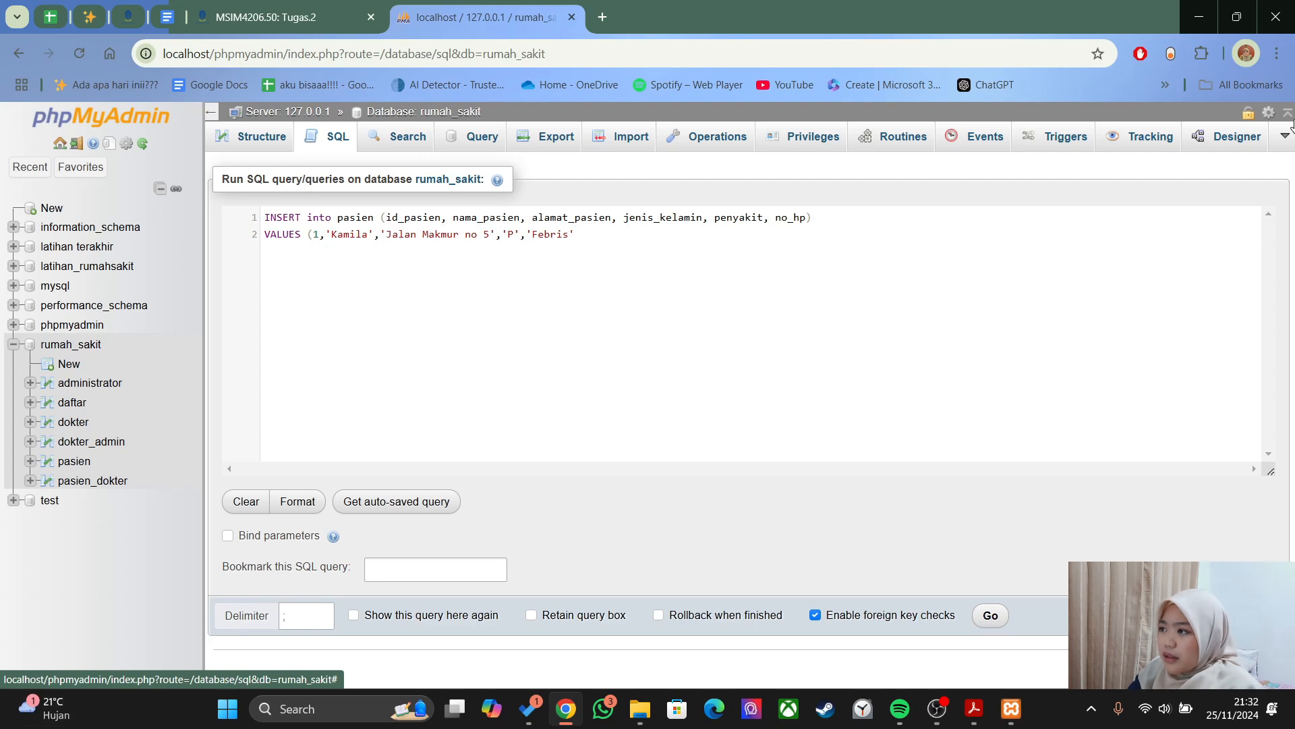
pyautogui.write(',')
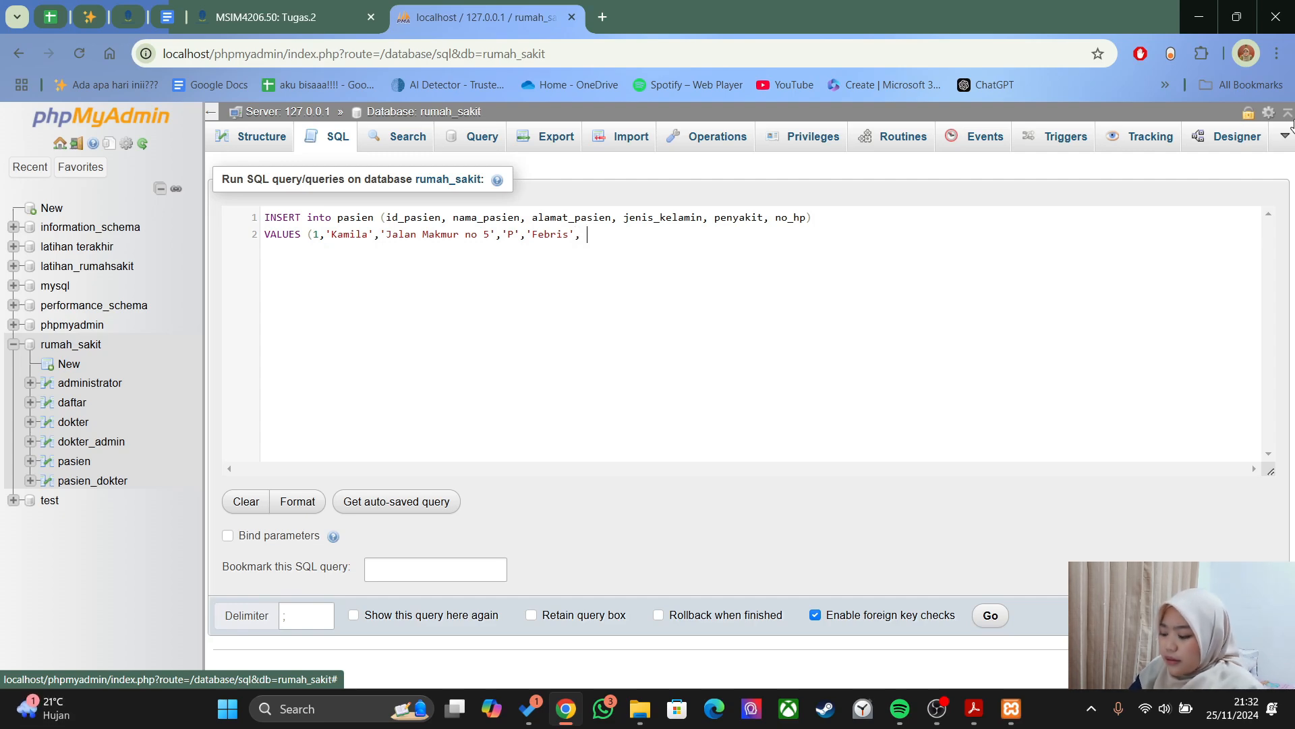
# - Append the phone number and closing parenthesis, then run the INSERT query
pyautogui.hotkey('alt', 'Tab')
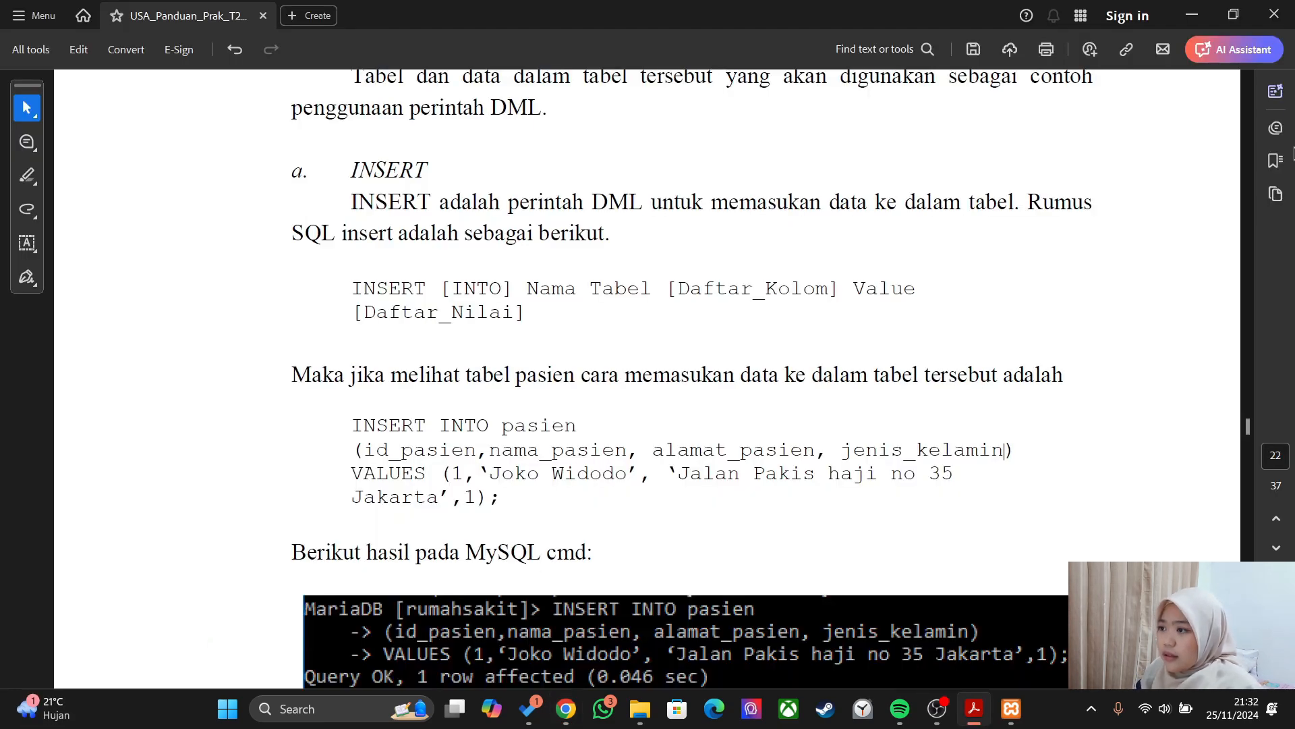
pyautogui.hotkey('alt', 'Tab')
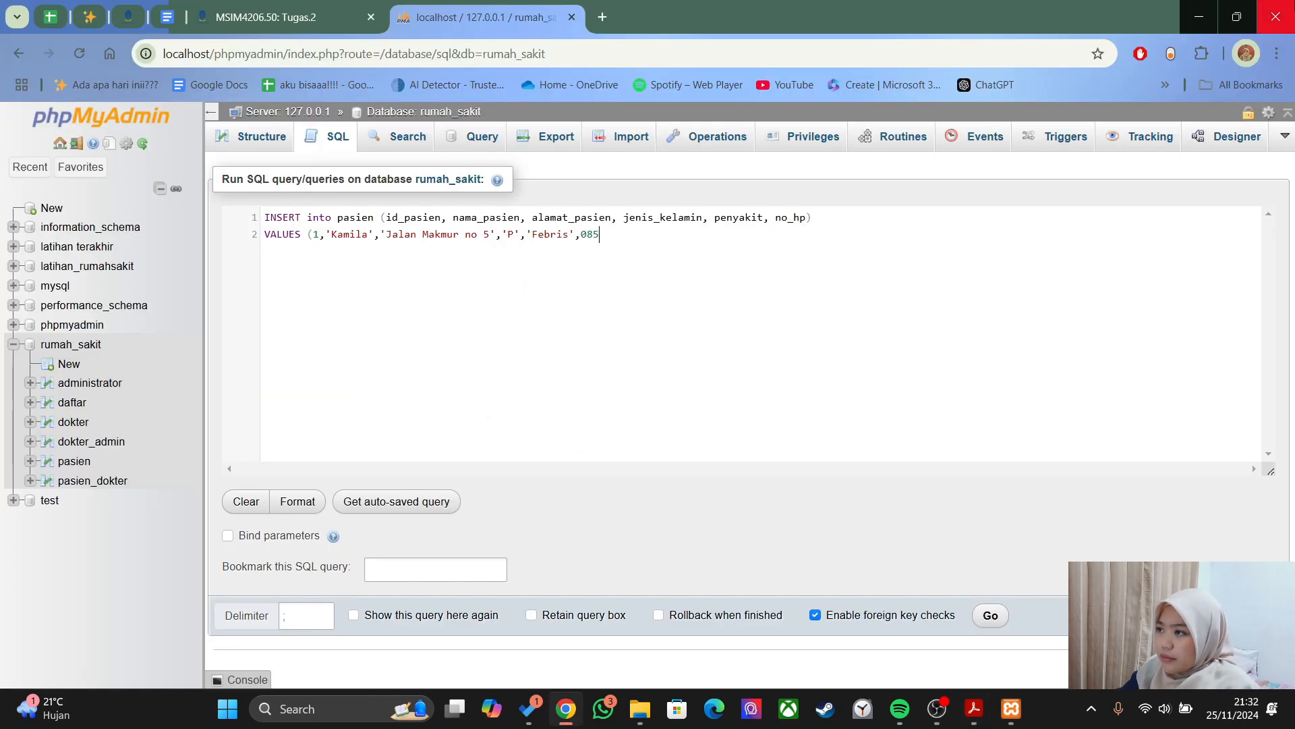
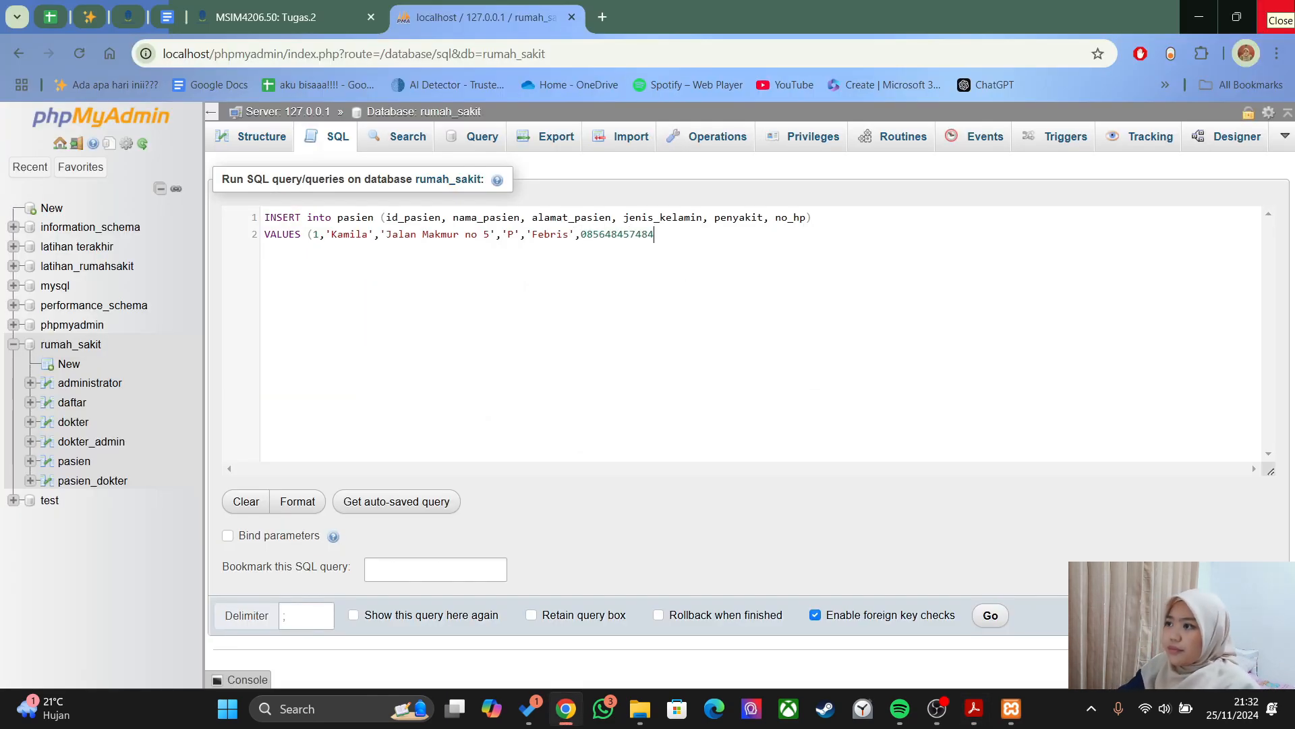
pyautogui.write(')')
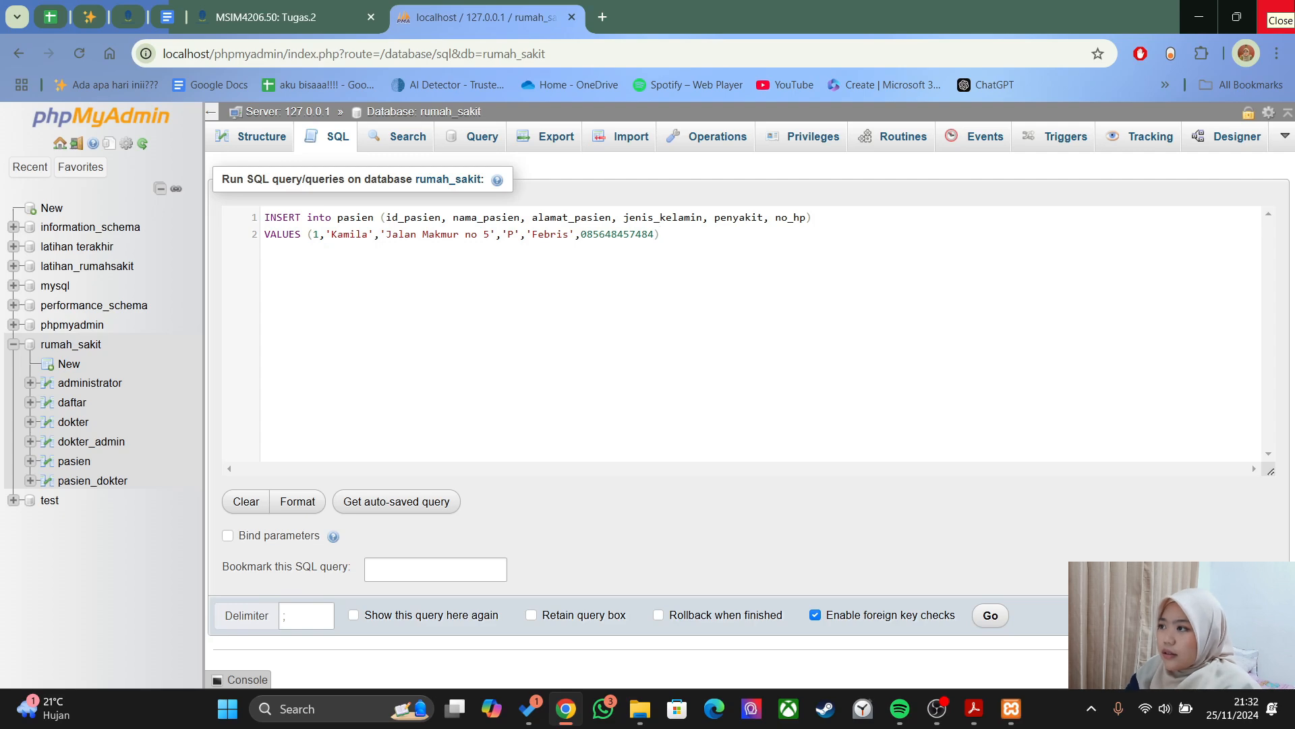
pyautogui.click(1277, 15)
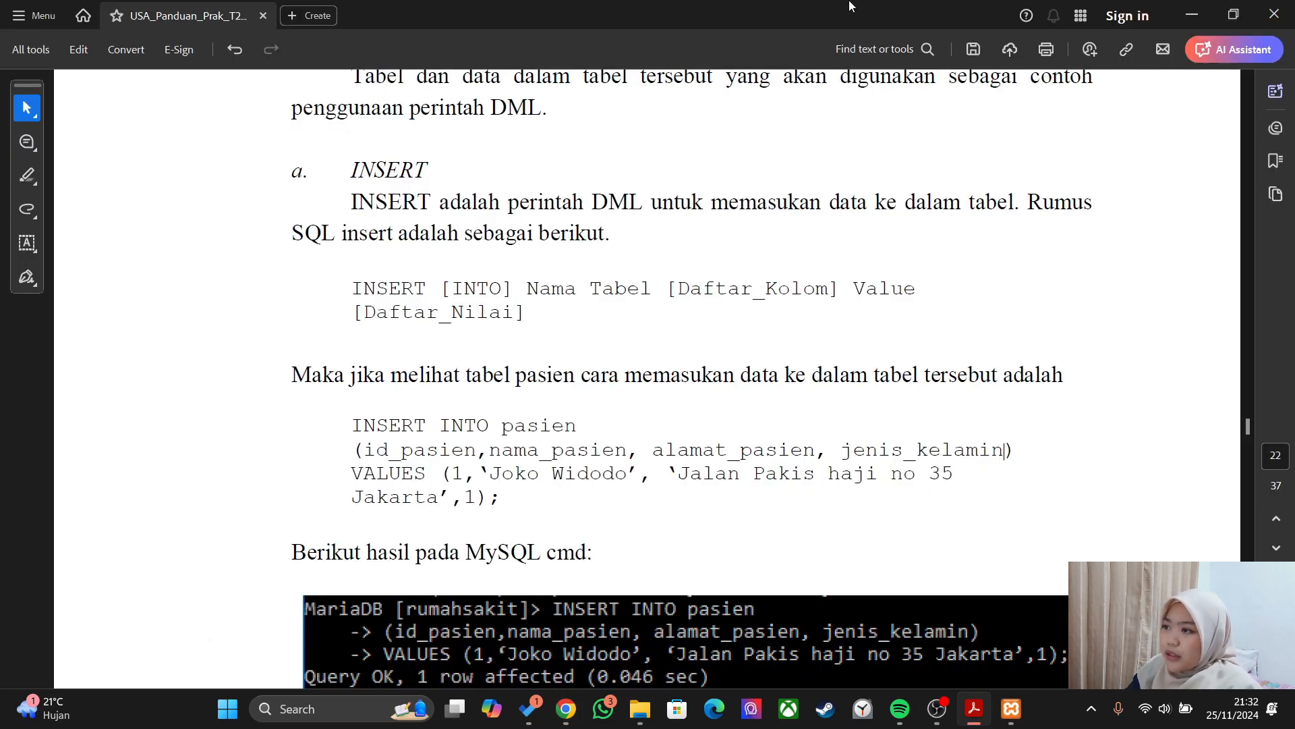
pyautogui.hotkey('alt', 'Tab')
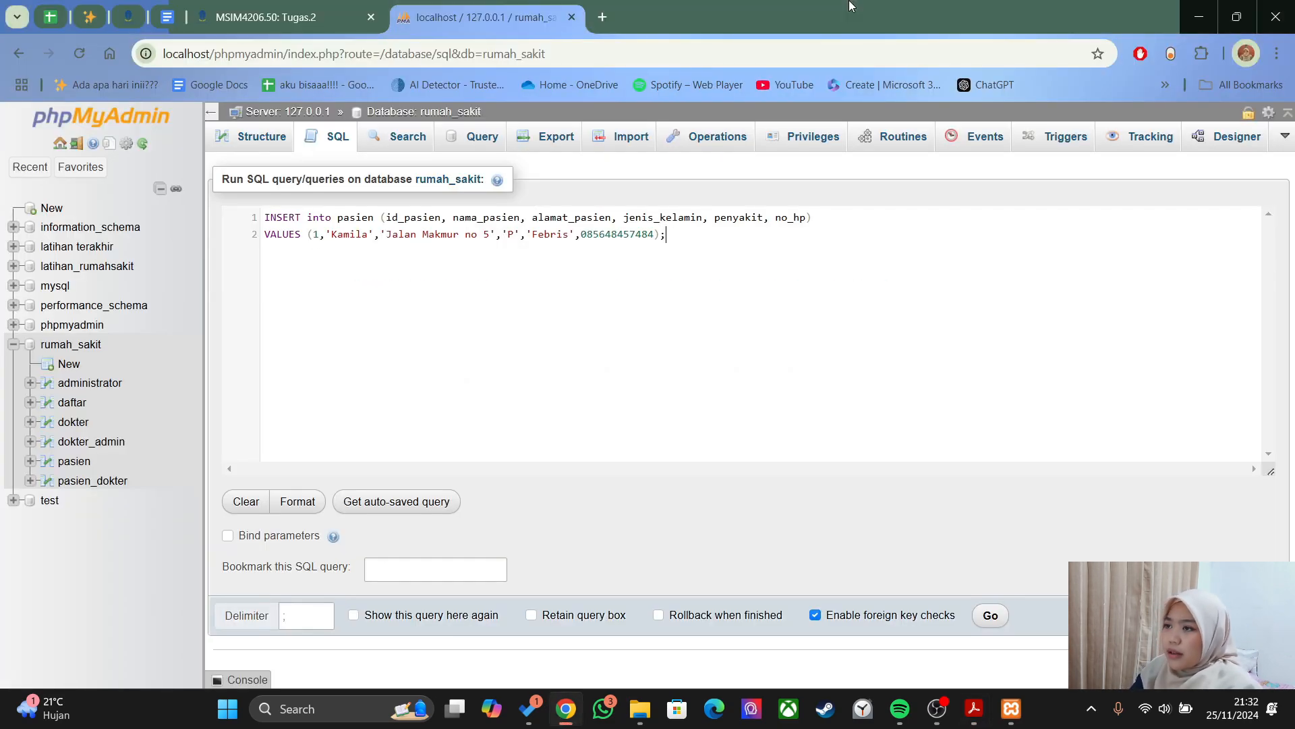
pyautogui.click(989, 614)
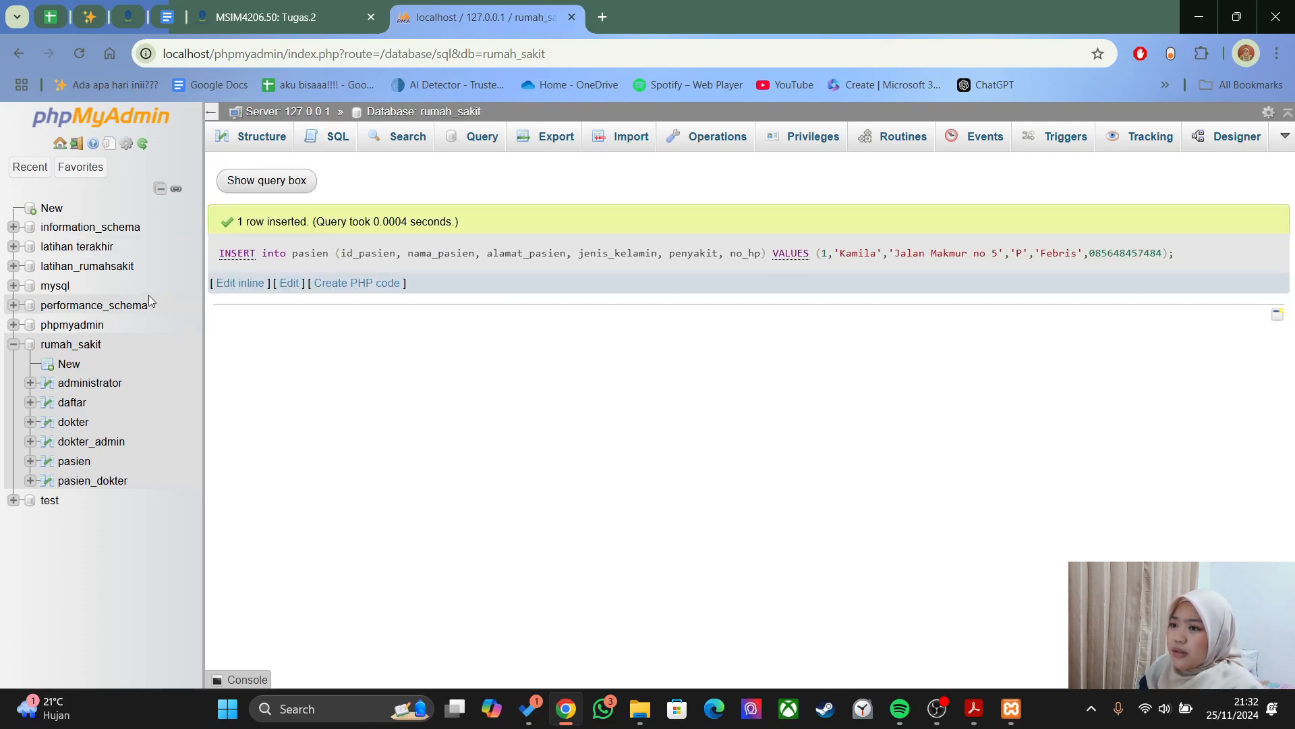
# - Browse the pasien table to confirm the row with id_pasien 1, gender P and Febris
pyautogui.click(73, 461)
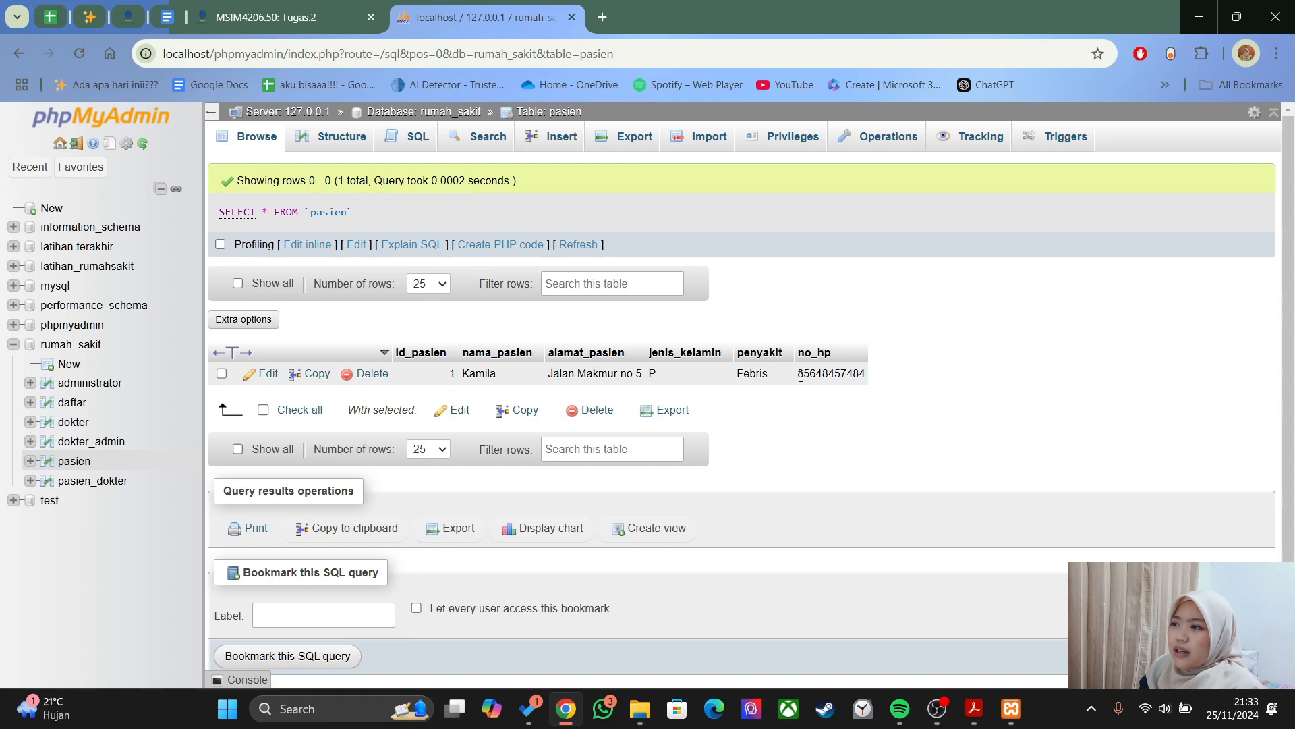
# - Edit the patient row to add the missing leading 0 to its no_hp value and save
pyautogui.click(263, 374)
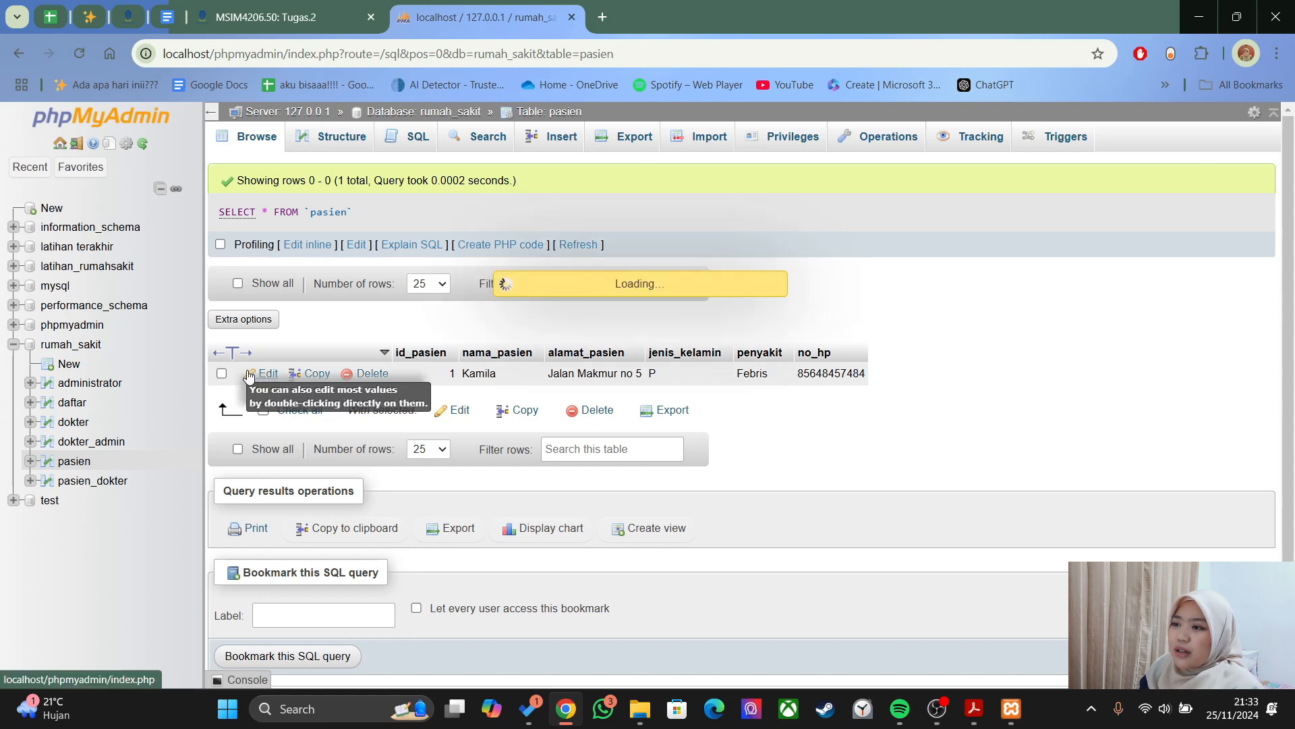
pyautogui.scroll(-3, 613, 451)
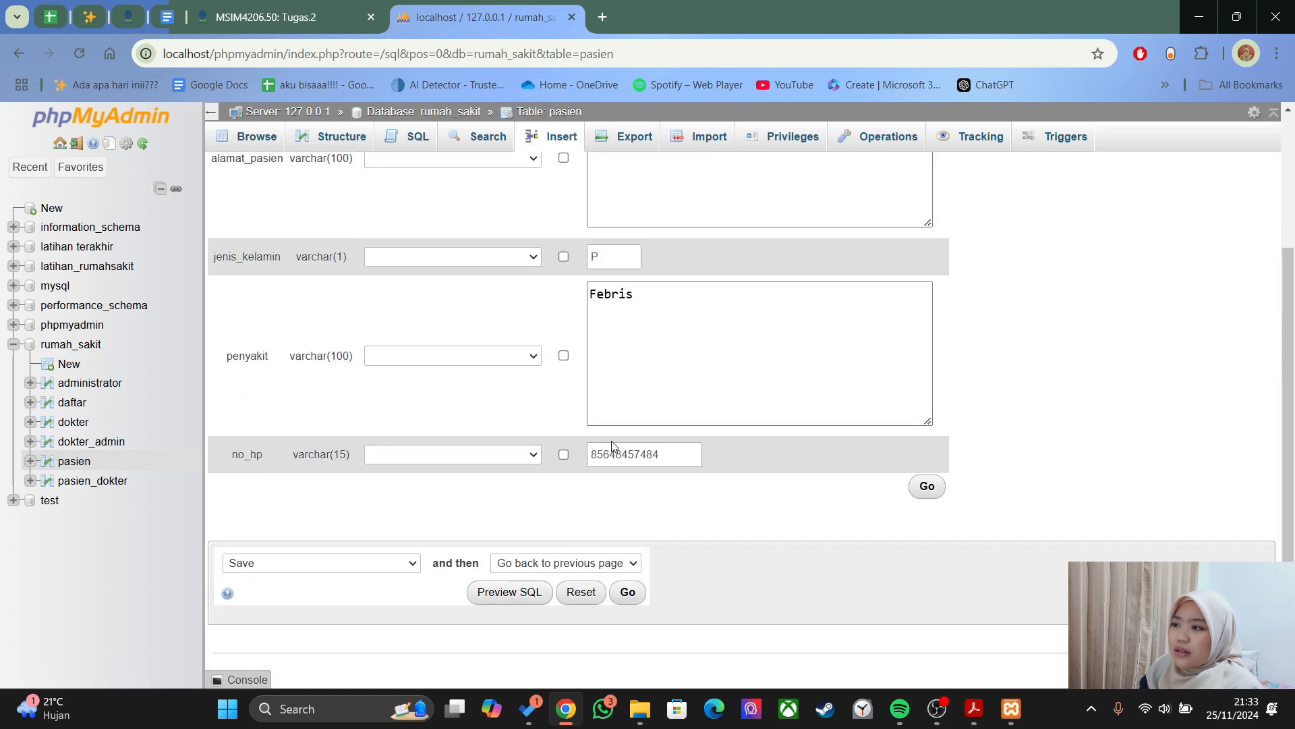
pyautogui.click(591, 452)
pyautogui.write('0')
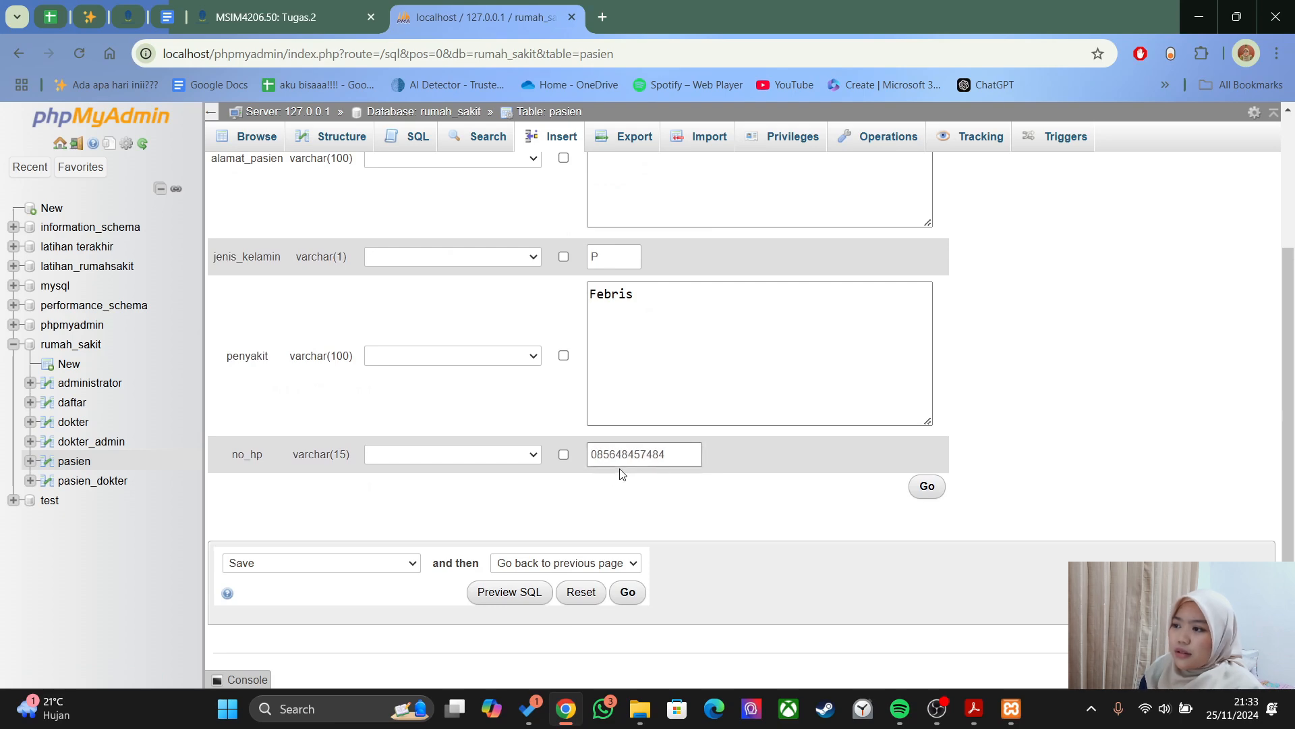
pyautogui.click(927, 485)
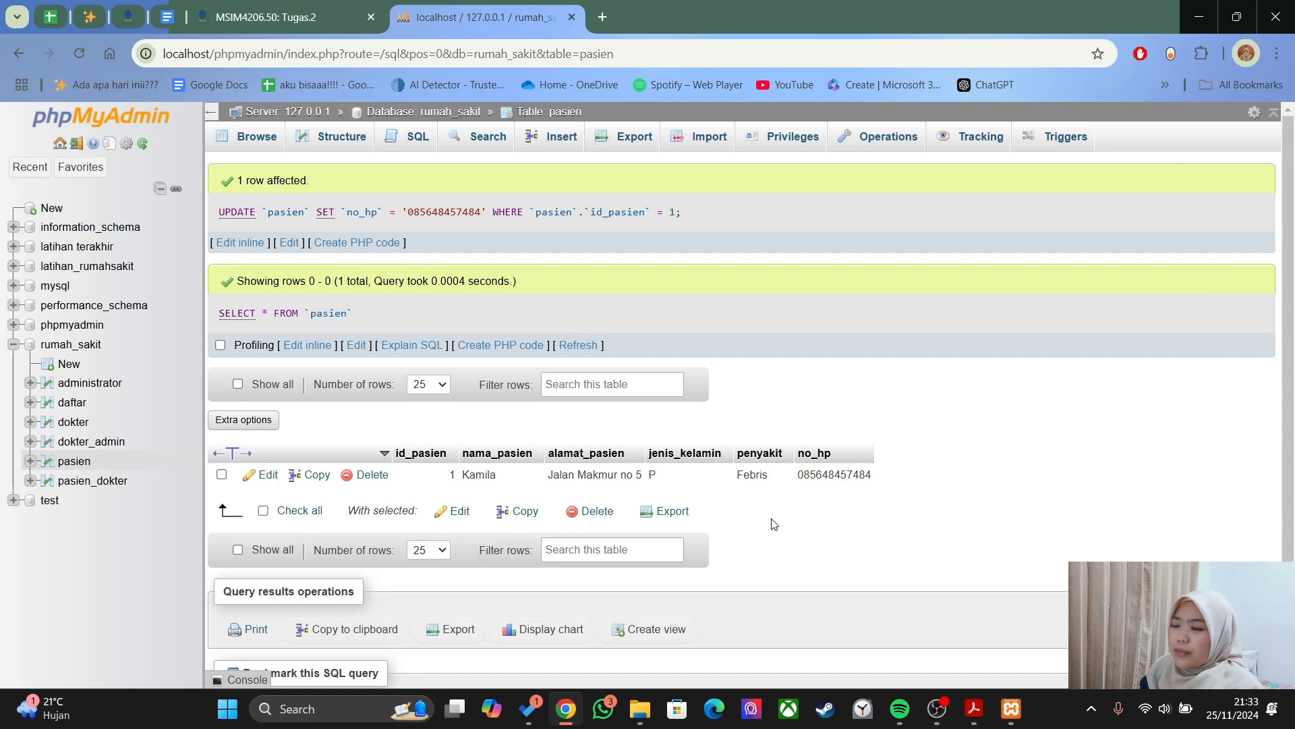
# - Scroll the PDF guide down to the Gambar 26 section on inserting data via SQL
pyautogui.hotkey('alt', 'Tab')
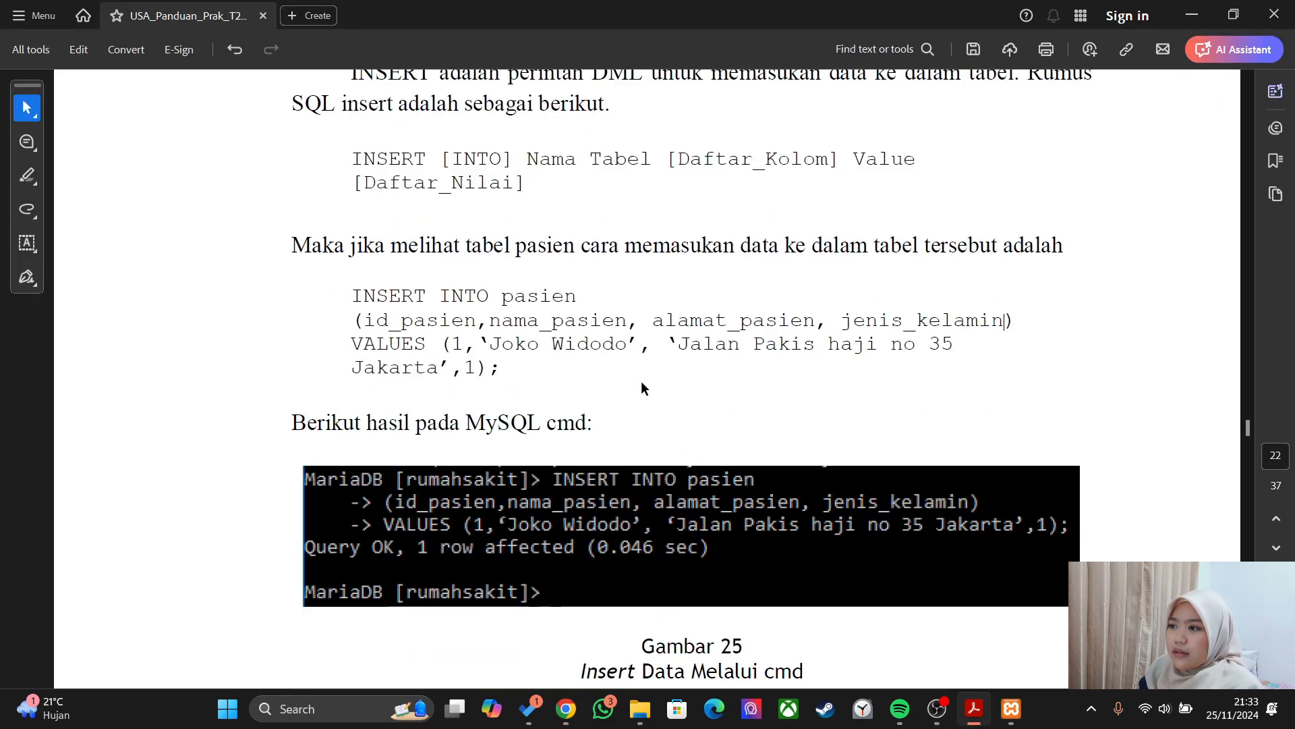
pyautogui.scroll(2, 641, 383)
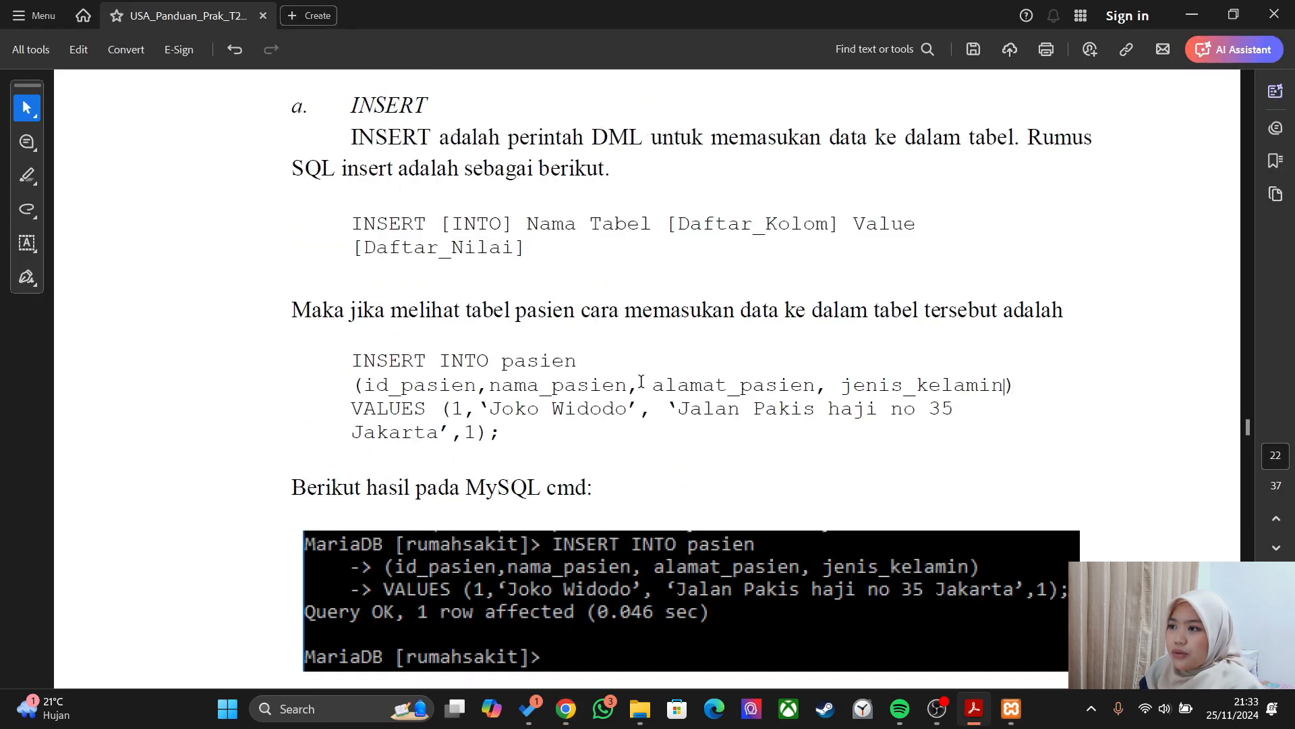
pyautogui.scroll(-15, 642, 383)
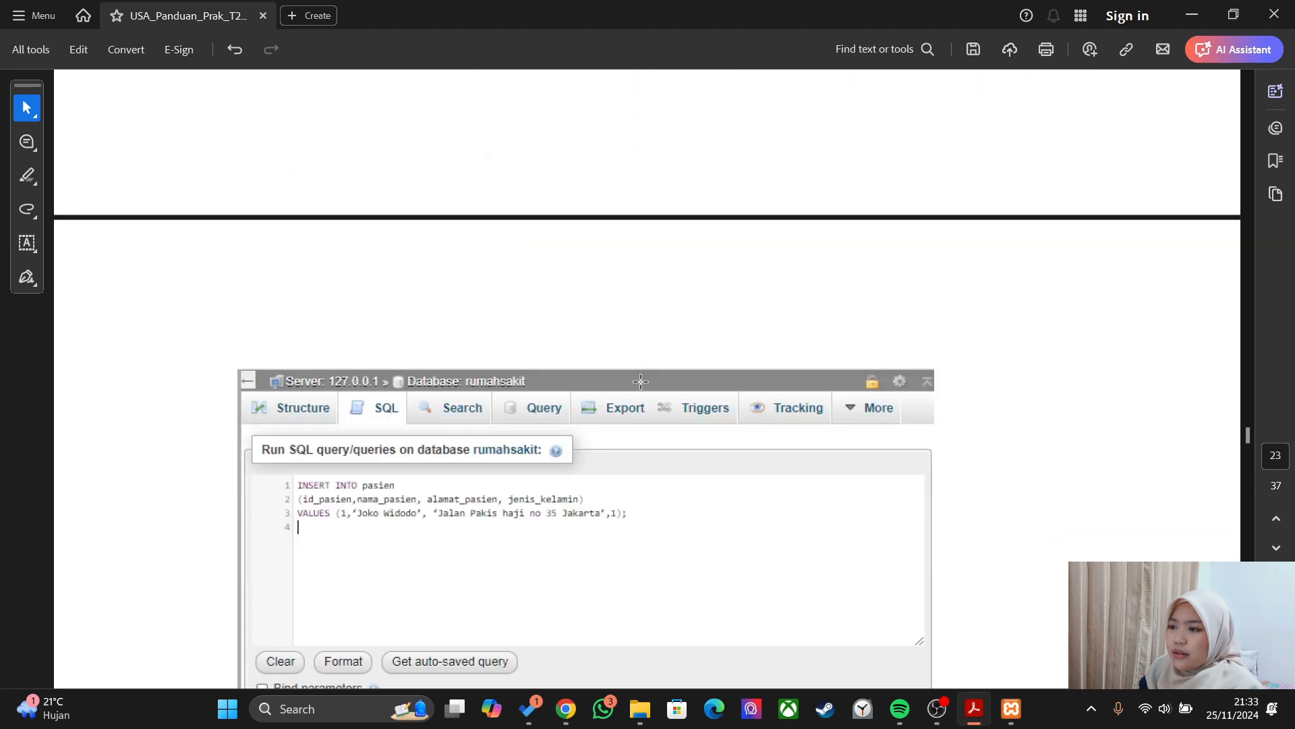
pyautogui.scroll(-4, 640, 381)
pyautogui.scroll(-12, 356, 389)
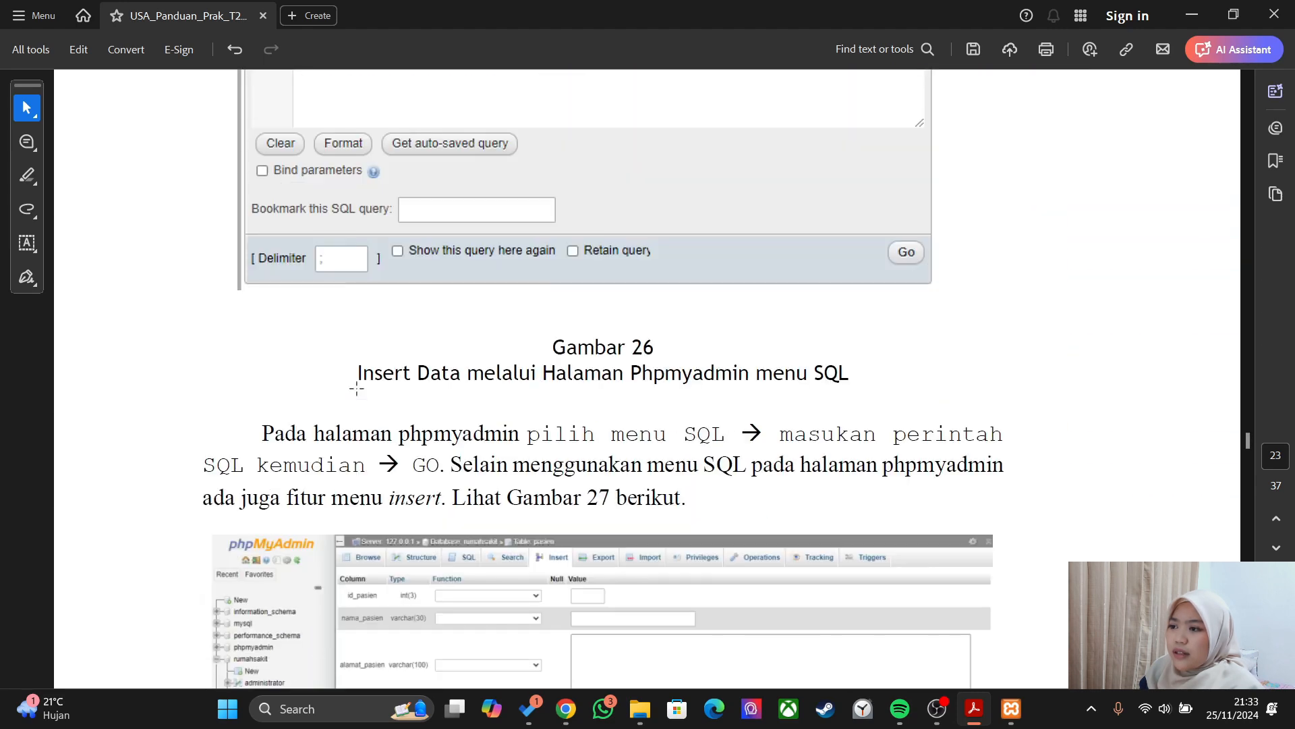
pyautogui.scroll(-5, 356, 389)
pyautogui.hotkey('alt', 'Tab')
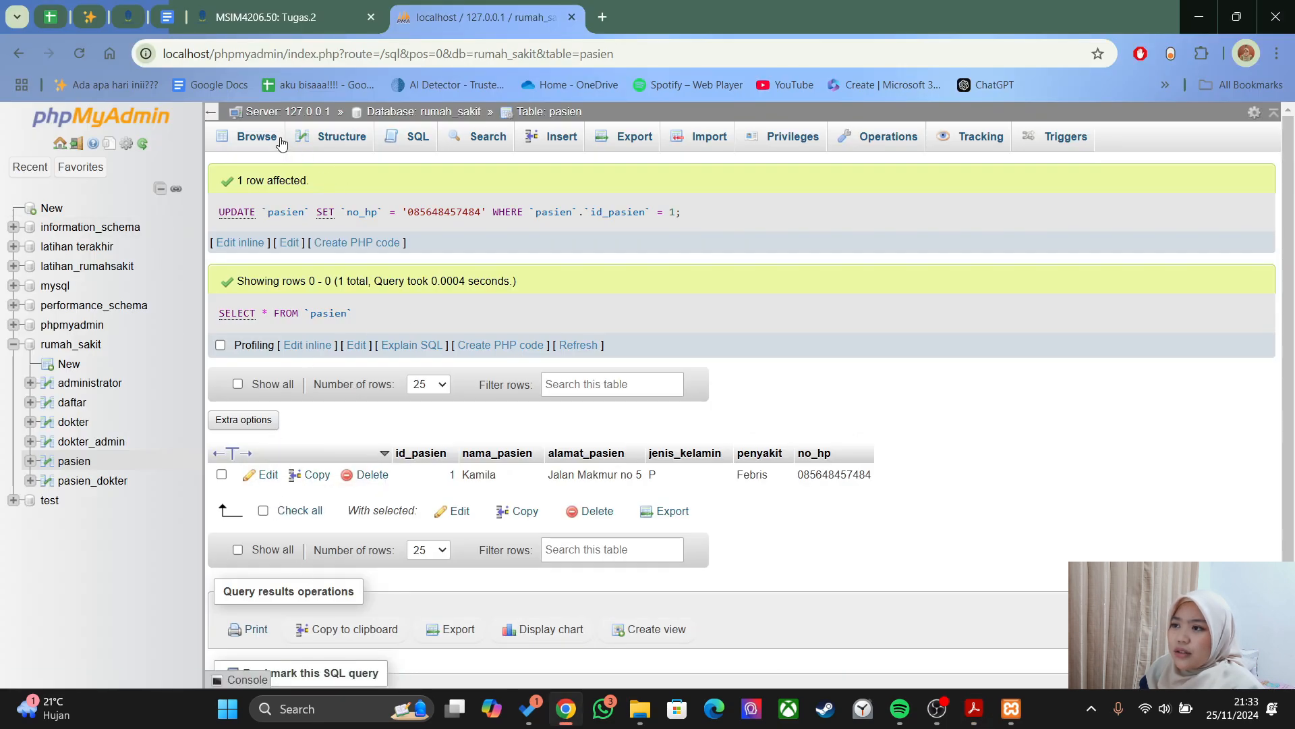
# - Reload the pasien rows and review the blank Insert form's six value fields
pyautogui.click(75, 463)
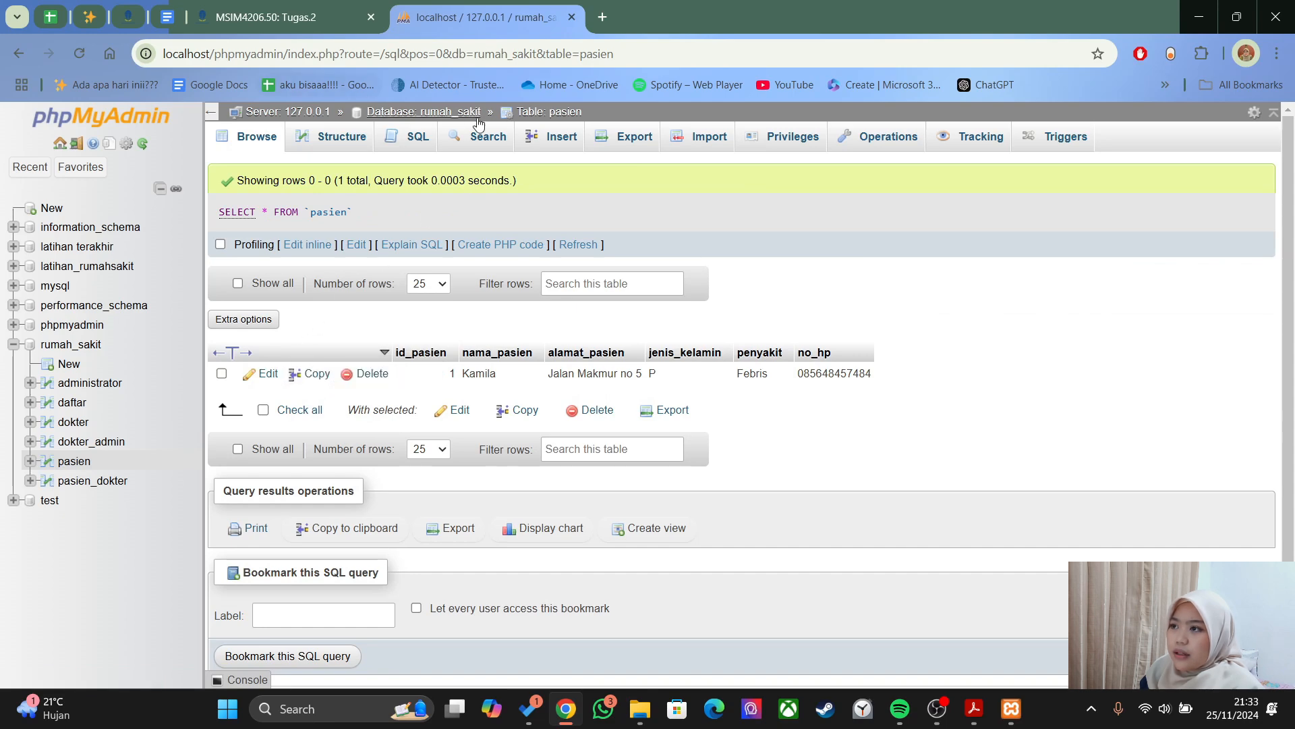
pyautogui.click(552, 136)
pyautogui.scroll(-12, 465, 328)
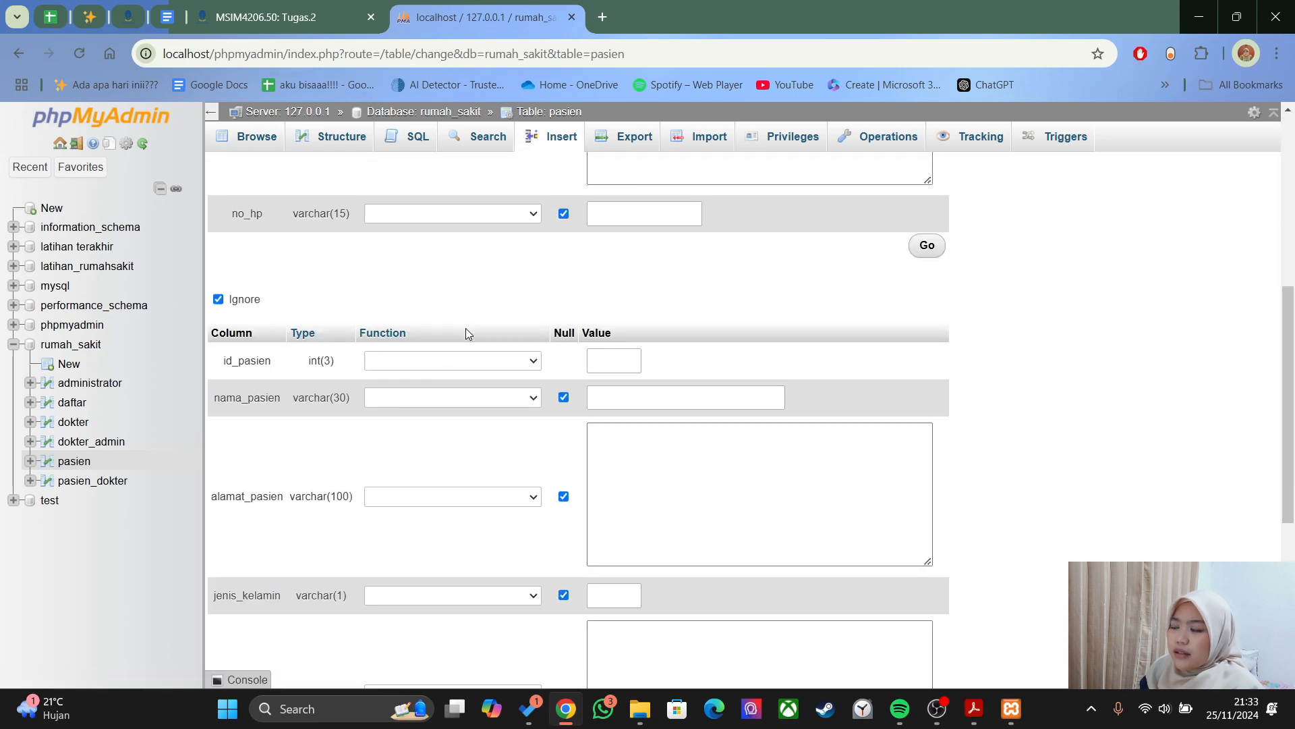
pyautogui.scroll(10, 444, 624)
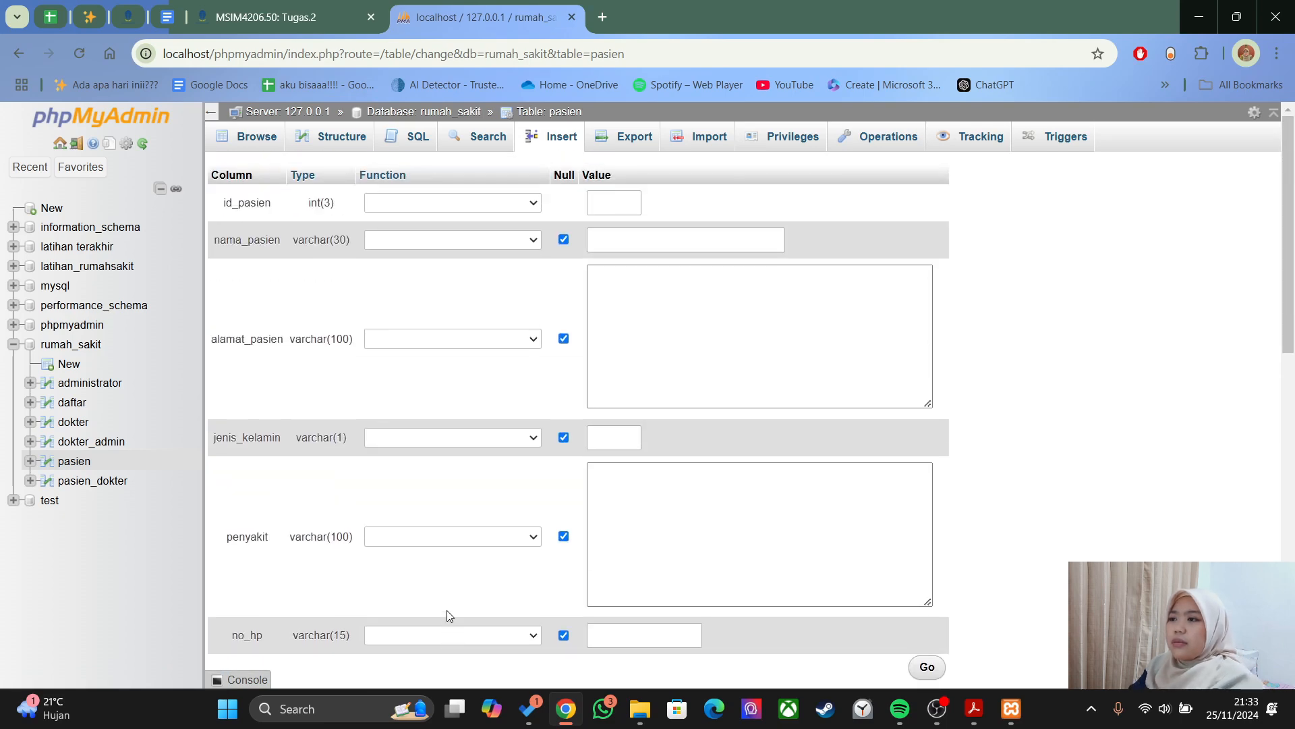
pyautogui.click(617, 202)
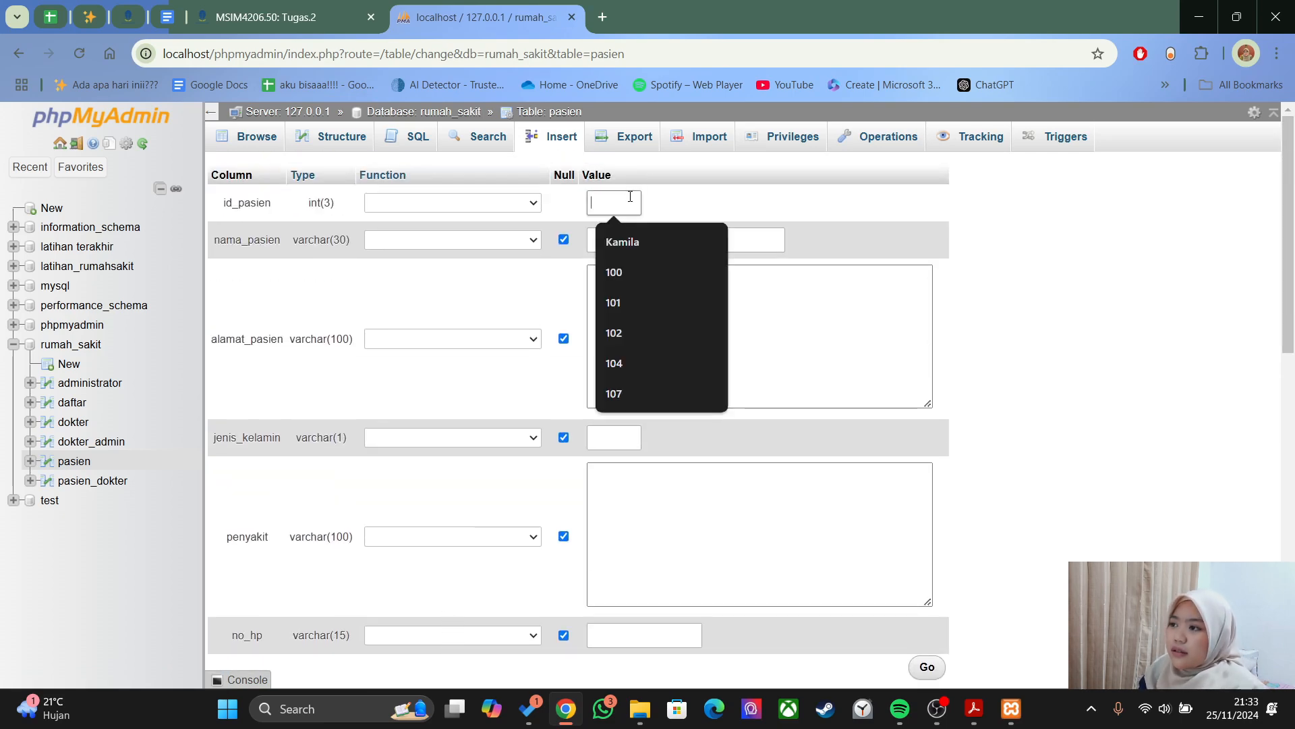
pyautogui.click(458, 372)
pyautogui.scroll(-3, 557, 307)
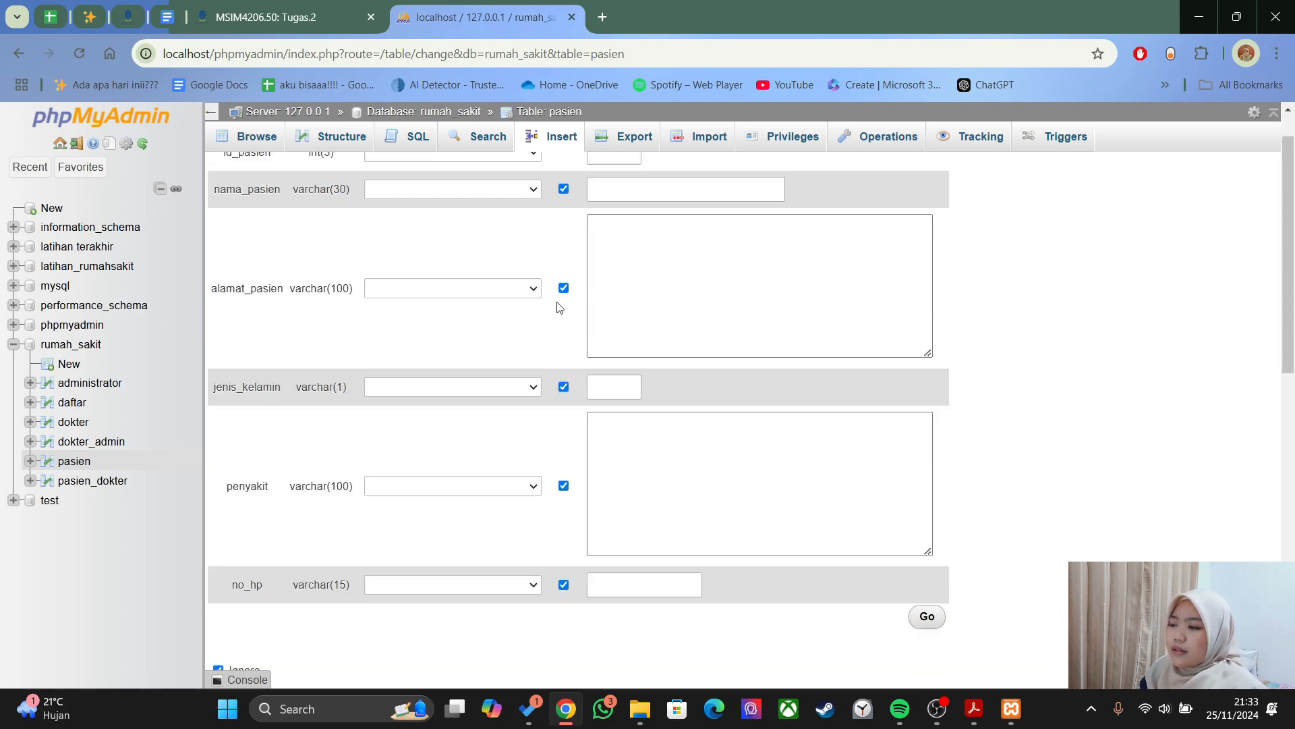
pyautogui.scroll(2, 557, 307)
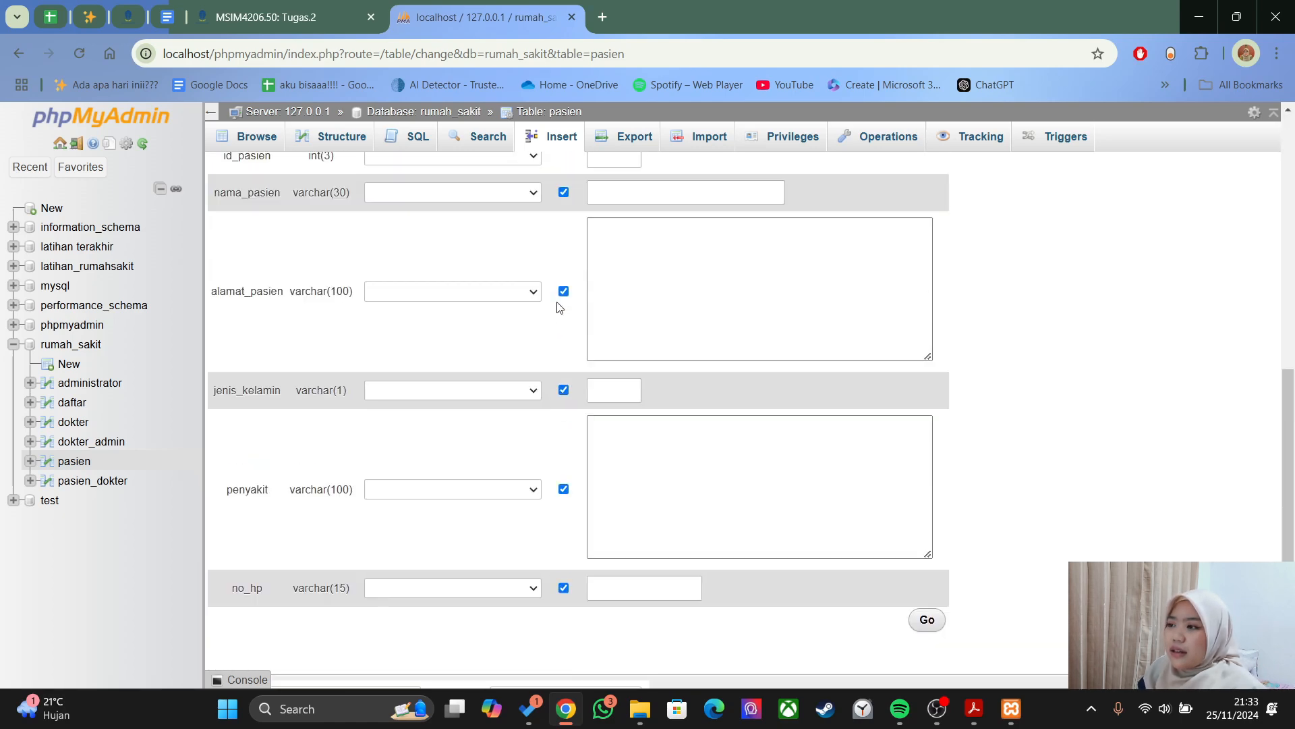
pyautogui.scroll(-6, 557, 307)
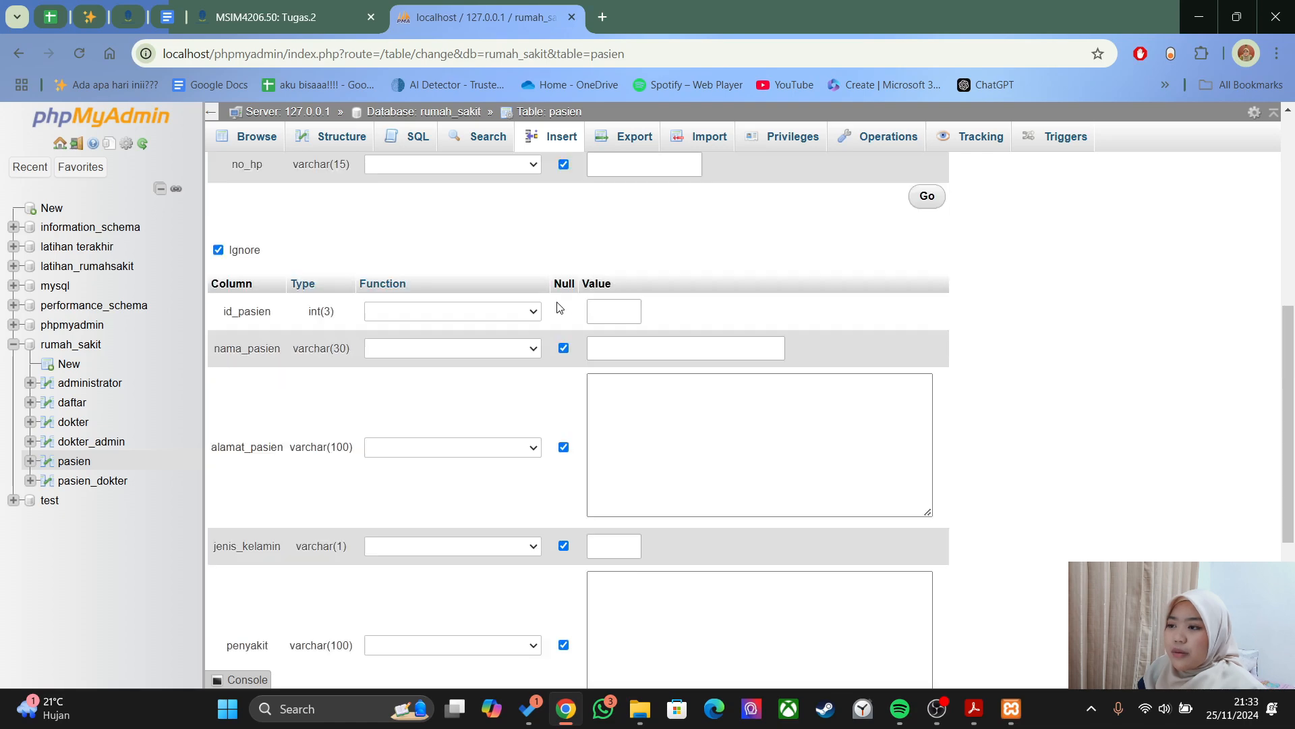
pyautogui.scroll(6, 557, 307)
pyautogui.scroll(1, 516, 320)
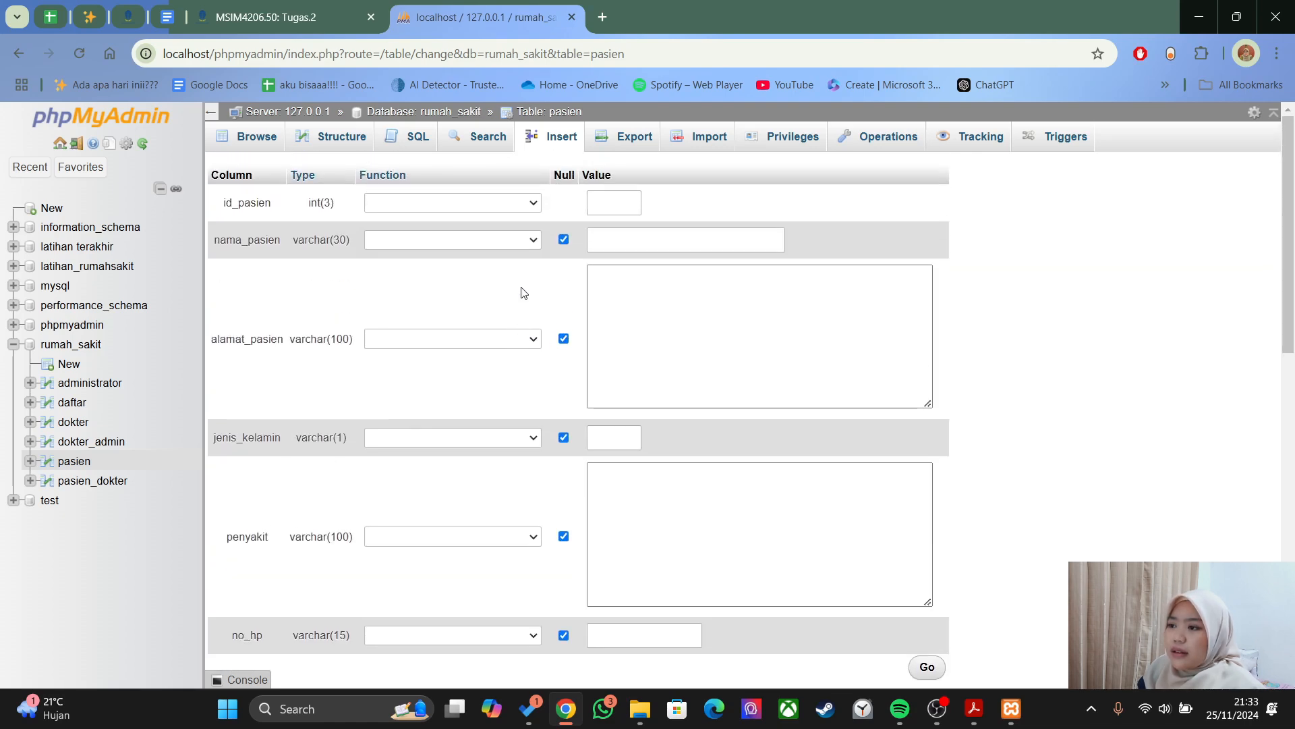
# - In the SQL tab, start a new 'INSERT INTO pasien' statement
pyautogui.click(404, 137)
pyautogui.write('INSERT uh')
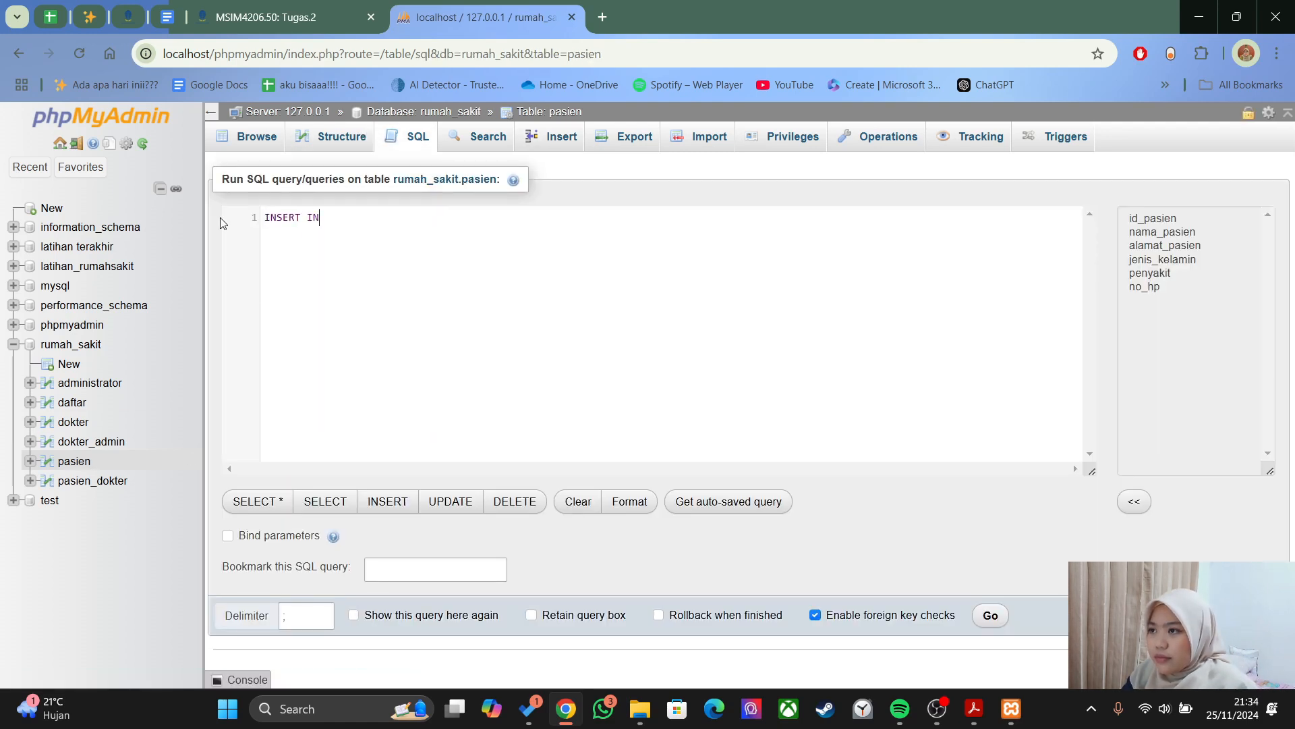
pyautogui.press('BackSpace')
pyautogui.press('BackSpace')
pyautogui.write('INTO pasien')
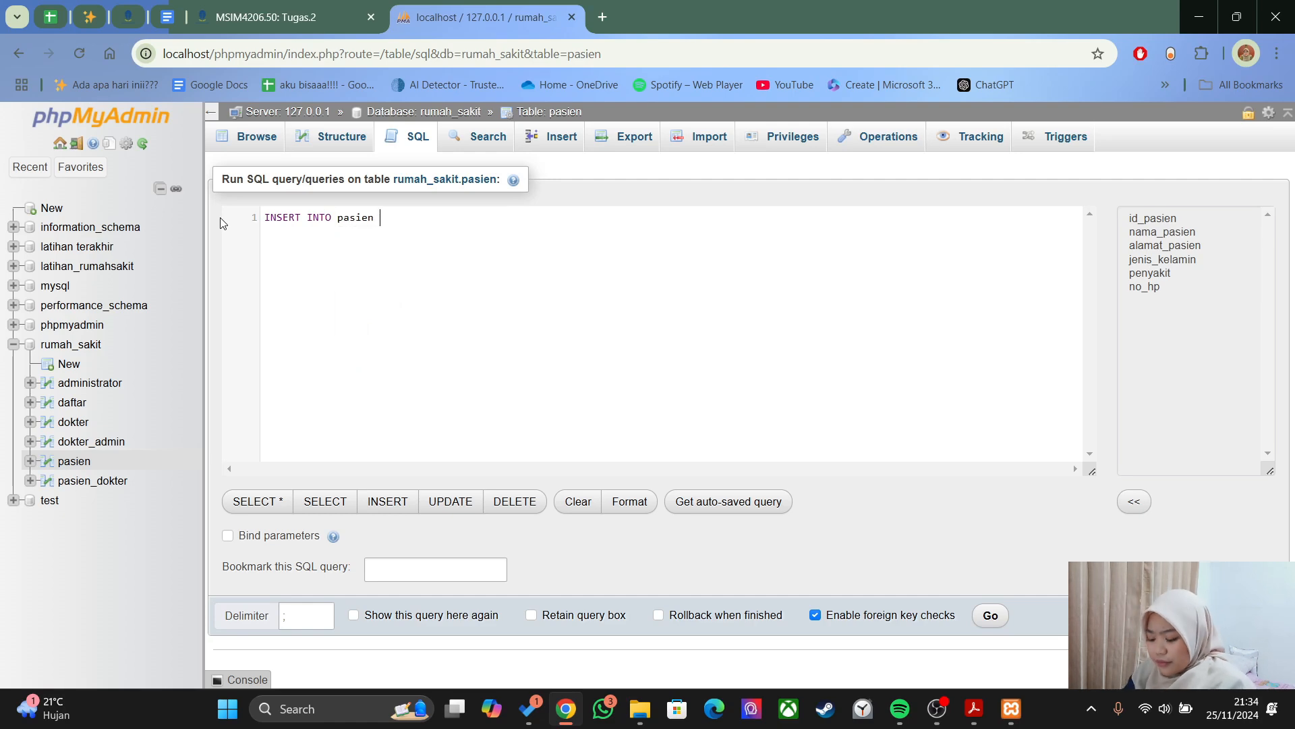
pyautogui.hotkey('alt', 'Tab')
pyautogui.scroll(5, 647, 337)
pyautogui.hotkey('alt', 'Tab')
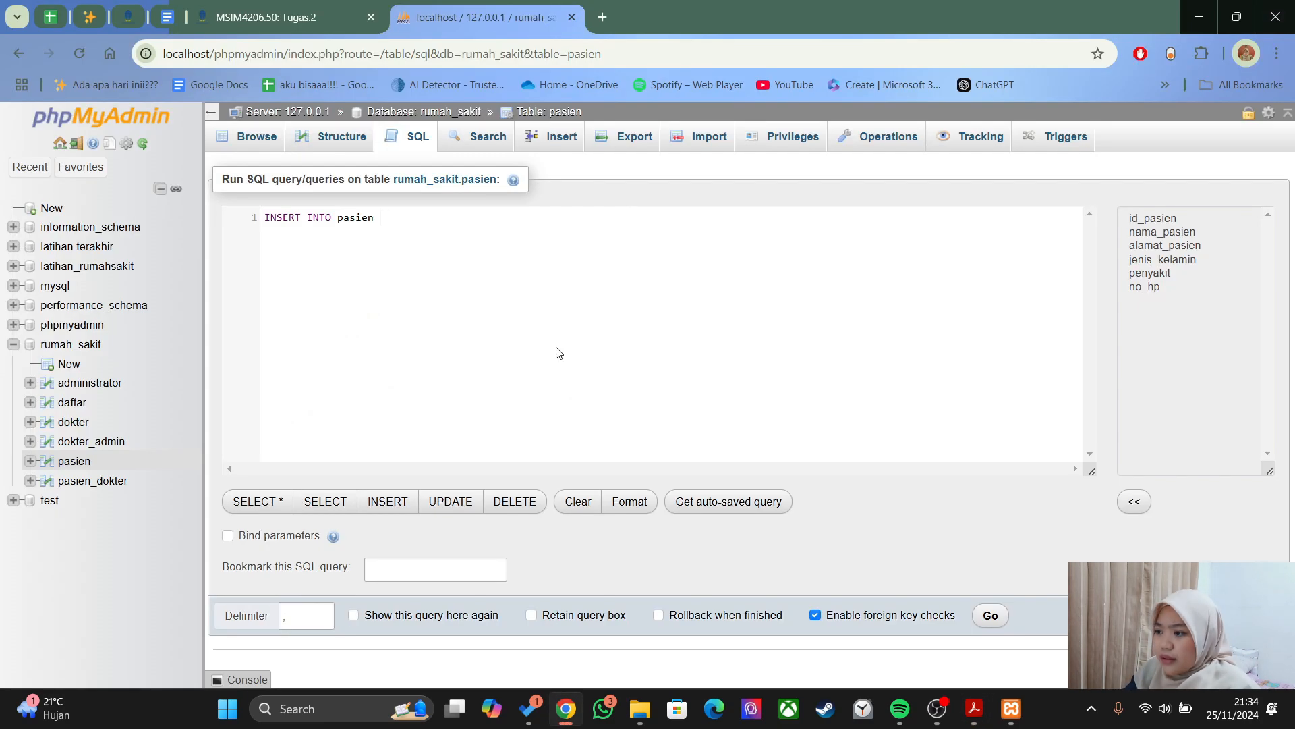
# - Add the six-column list and a VALUES line for patient 2: gender P, Colic Abdomen, phone number
pyautogui.press('BackSpace')
pyautogui.write('(id_pasien')
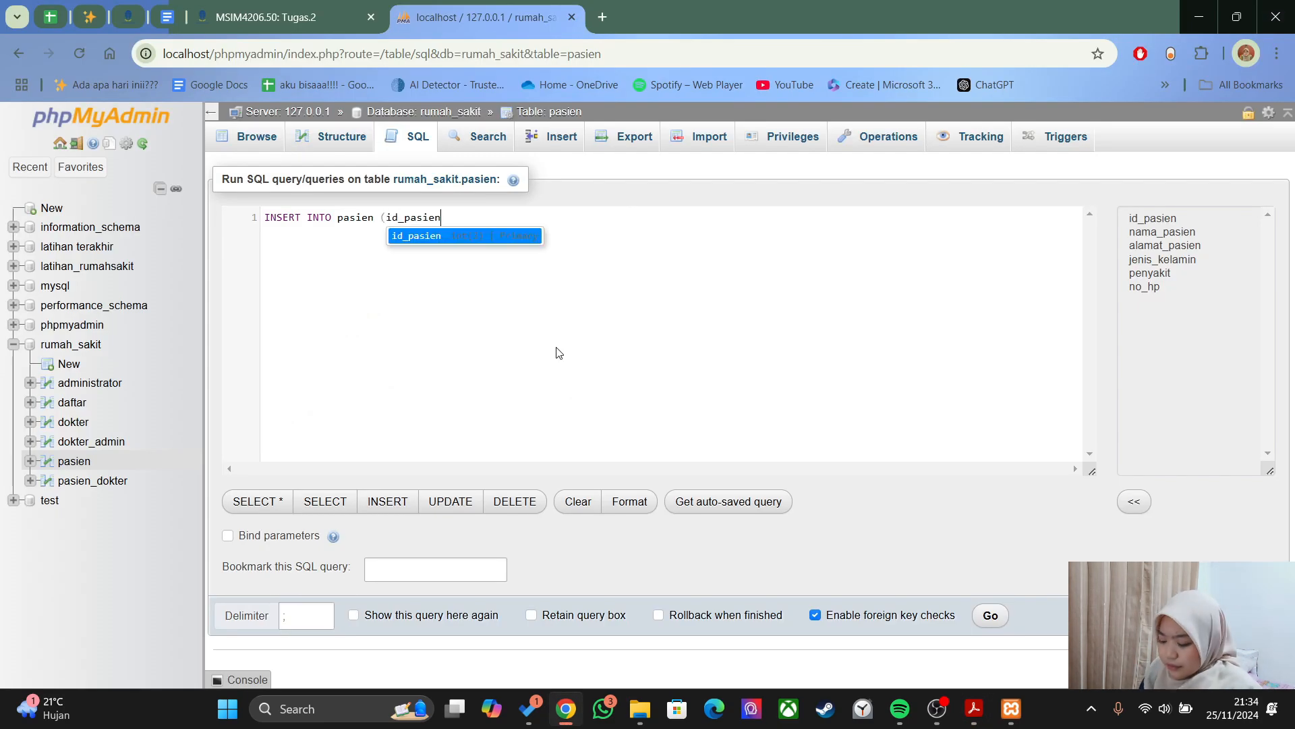
pyautogui.write(', nama_pas')
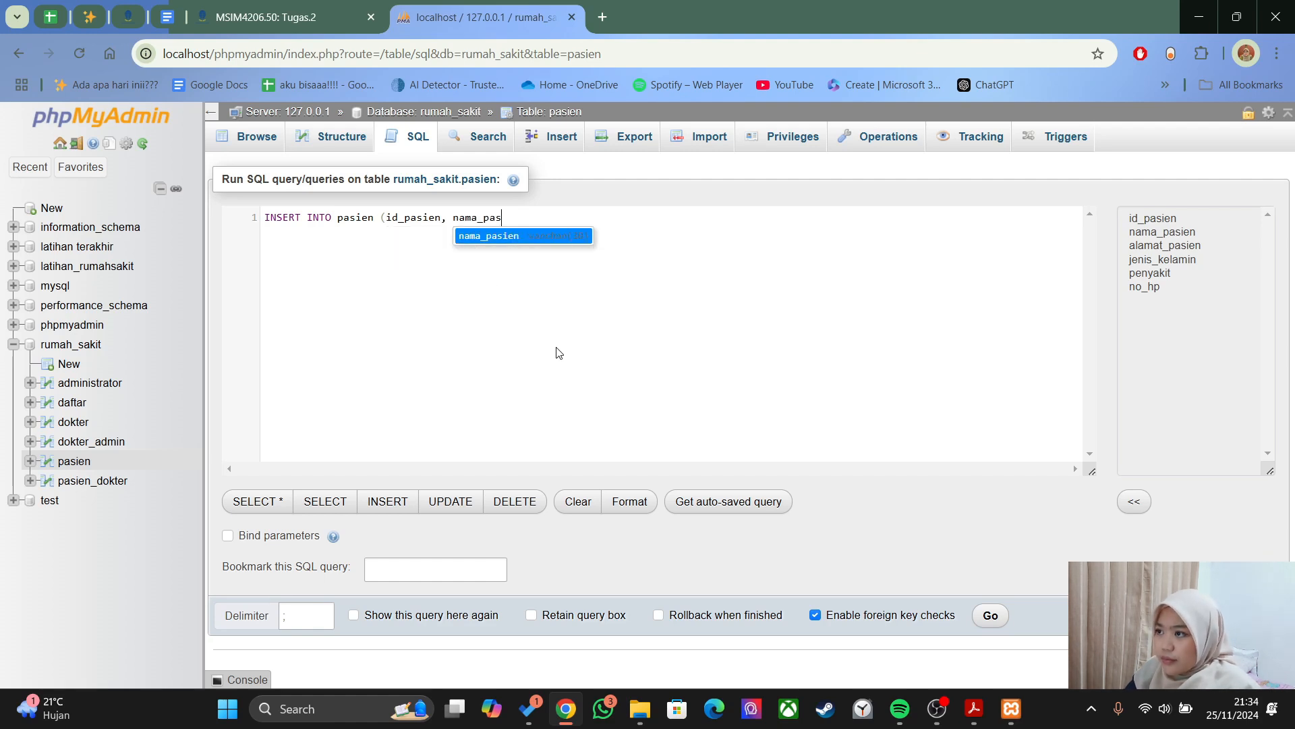
pyautogui.write('ien, alamat_pasie')
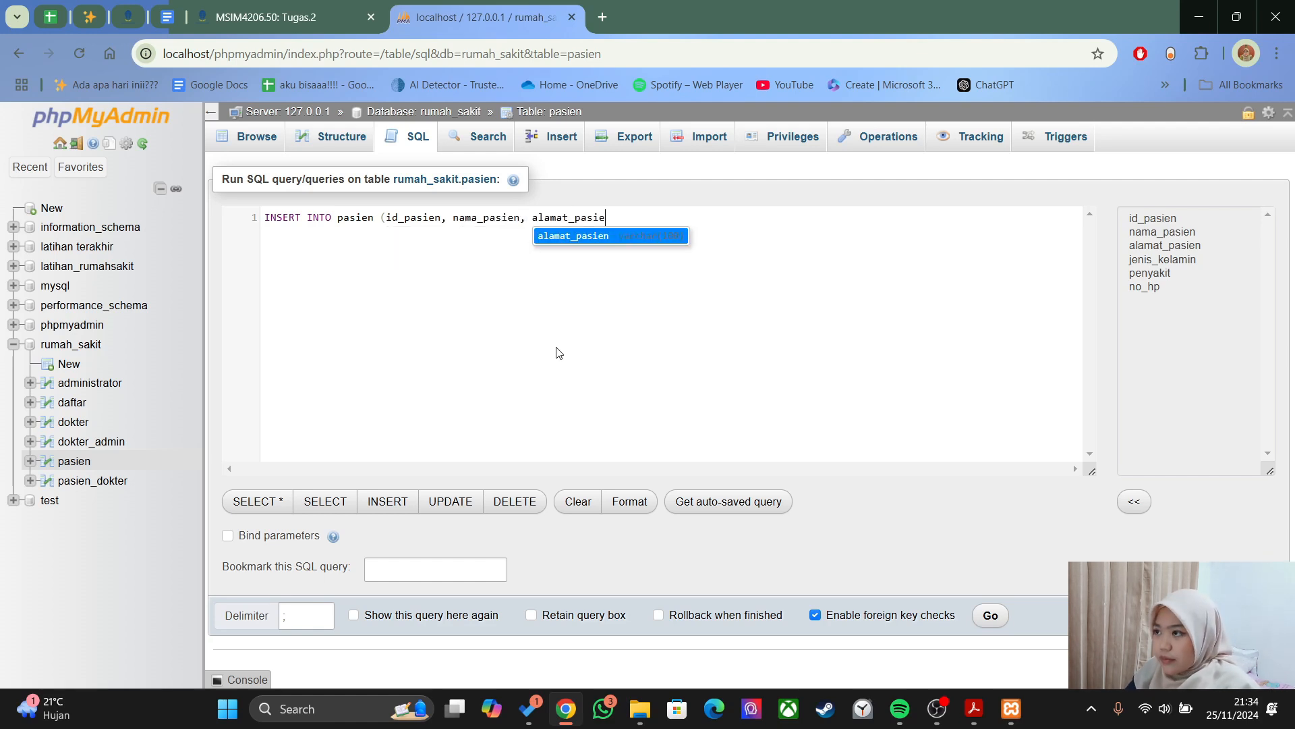
pyautogui.write('n, jenis_kelamin, penyakit,')
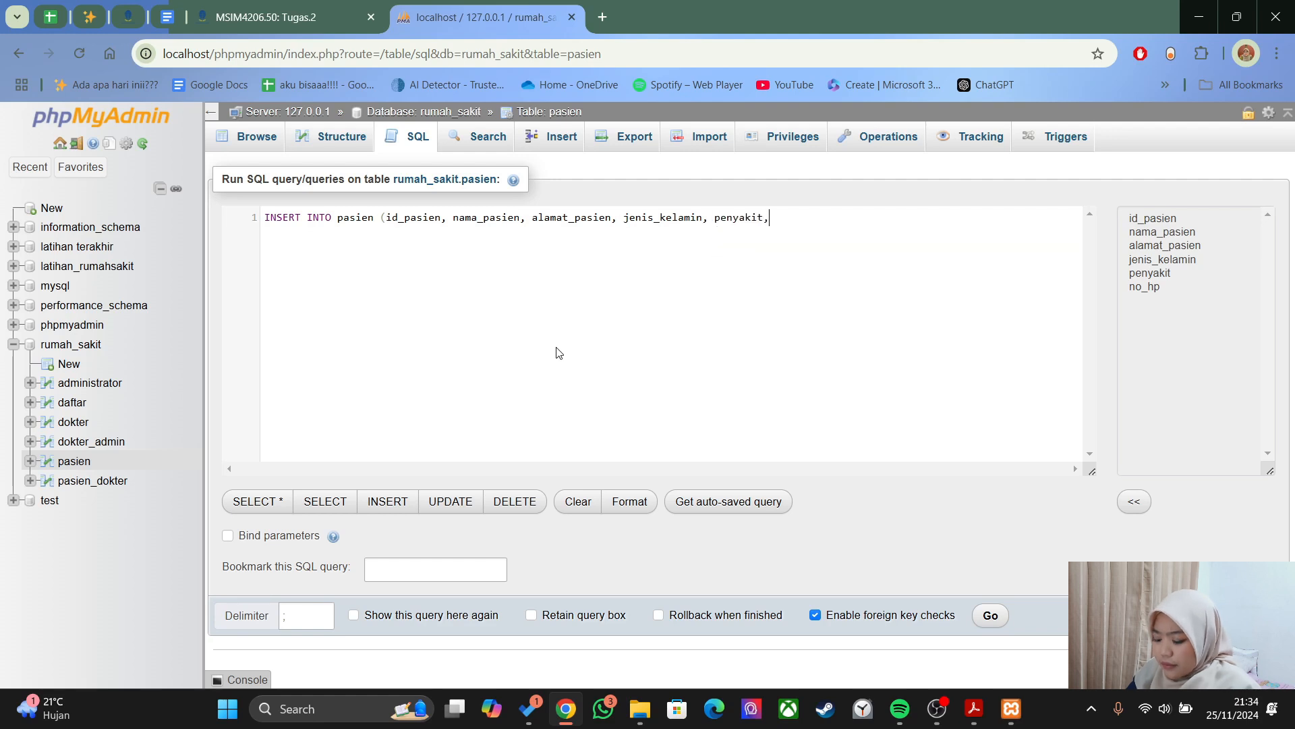
pyautogui.write(' no_hp')
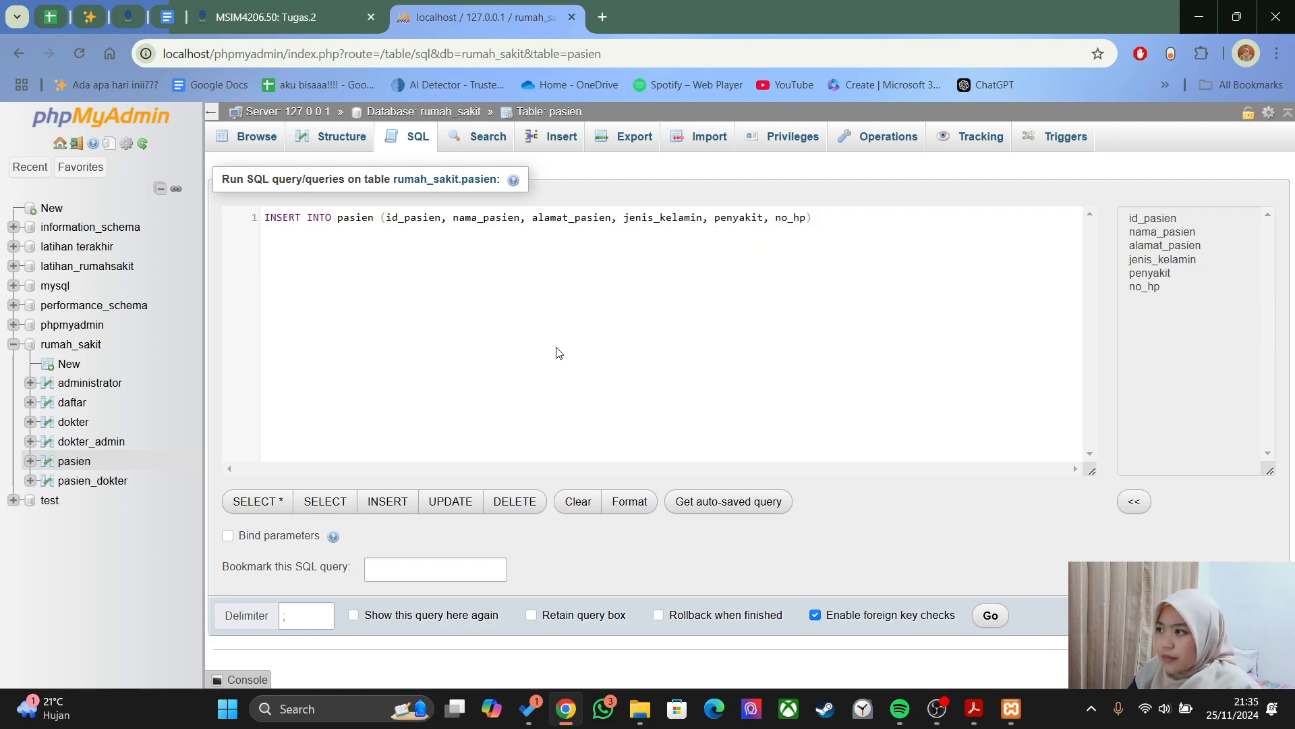
pyautogui.press('Return')
pyautogui.write('VALUES')
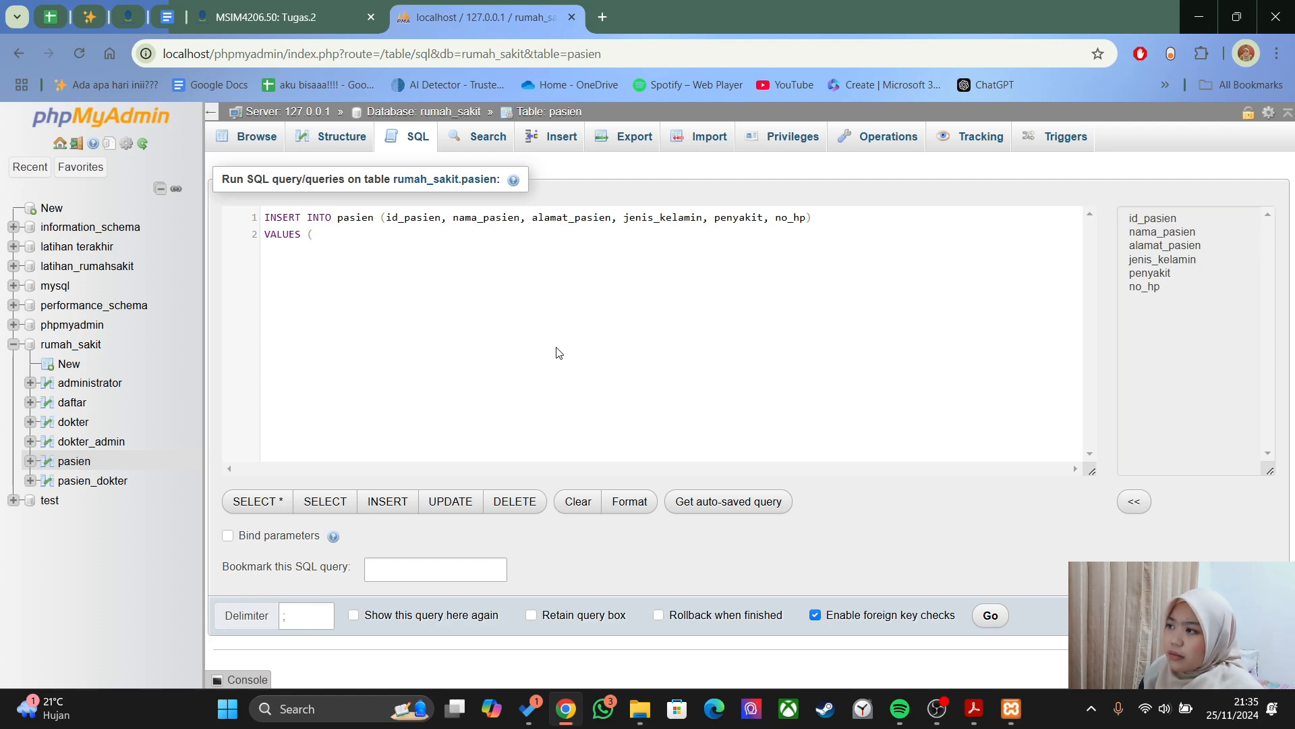
pyautogui.write(' (2,')
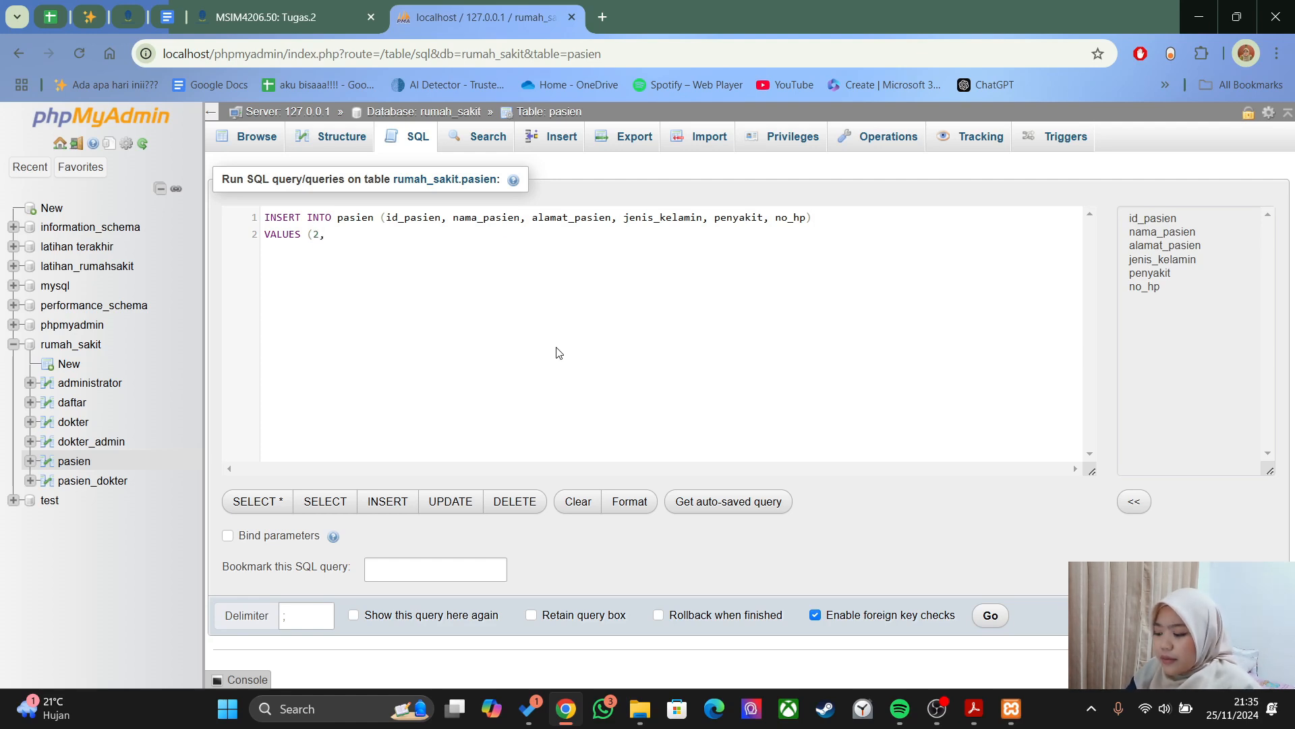
pyautogui.write("'Nabila','Jalan Sehat Sentosa'")
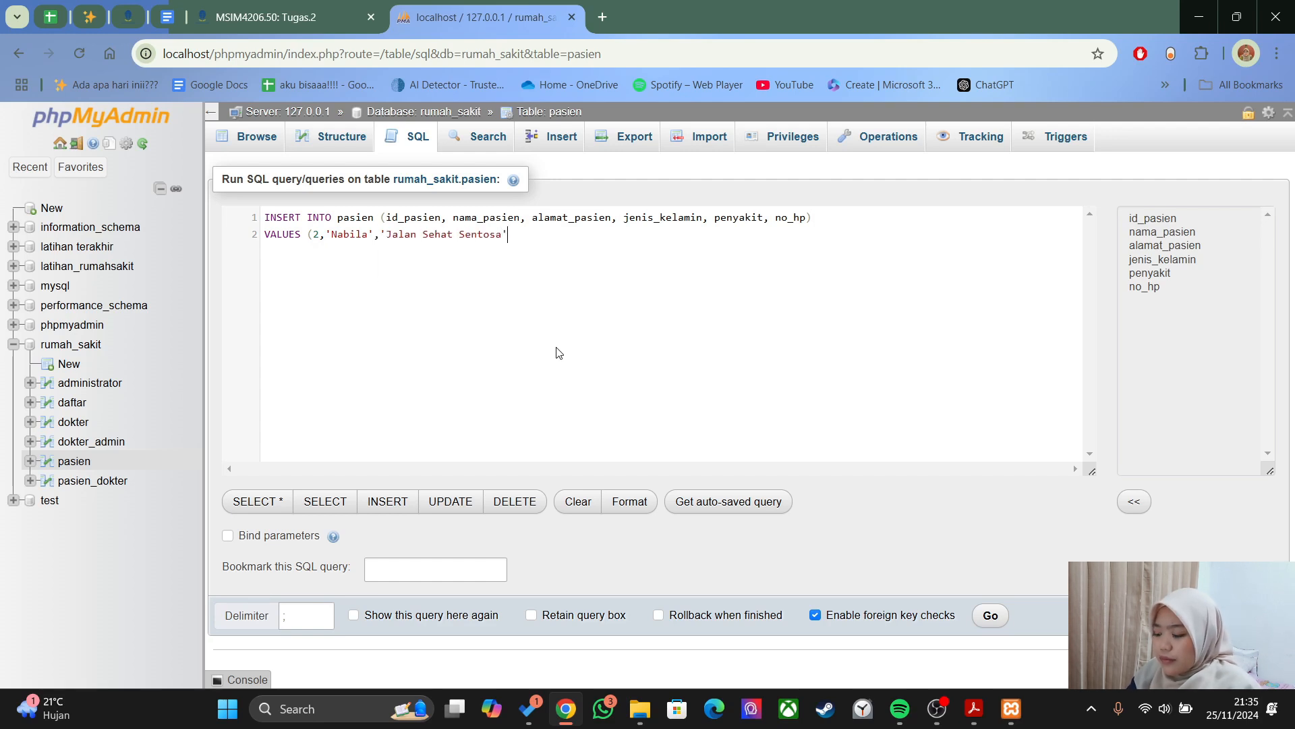
pyautogui.write(",'P','")
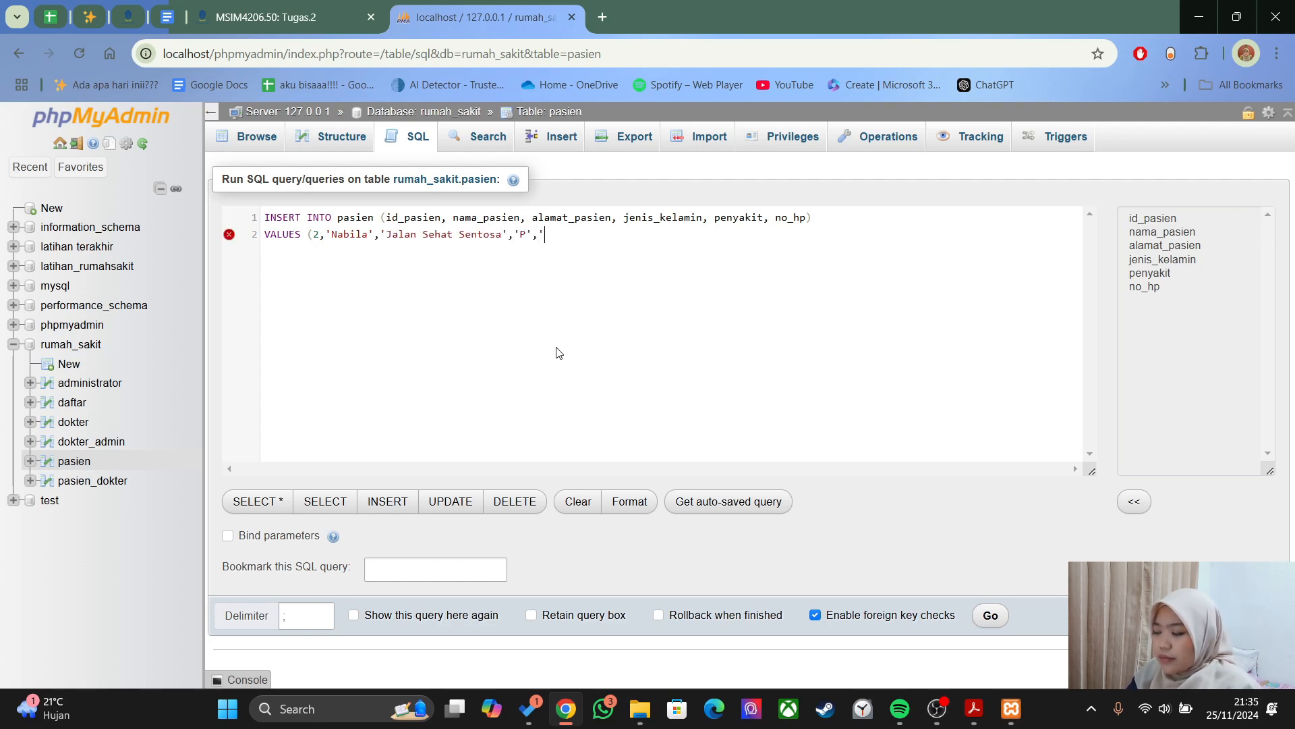
pyautogui.write("Colic Abdomen',")
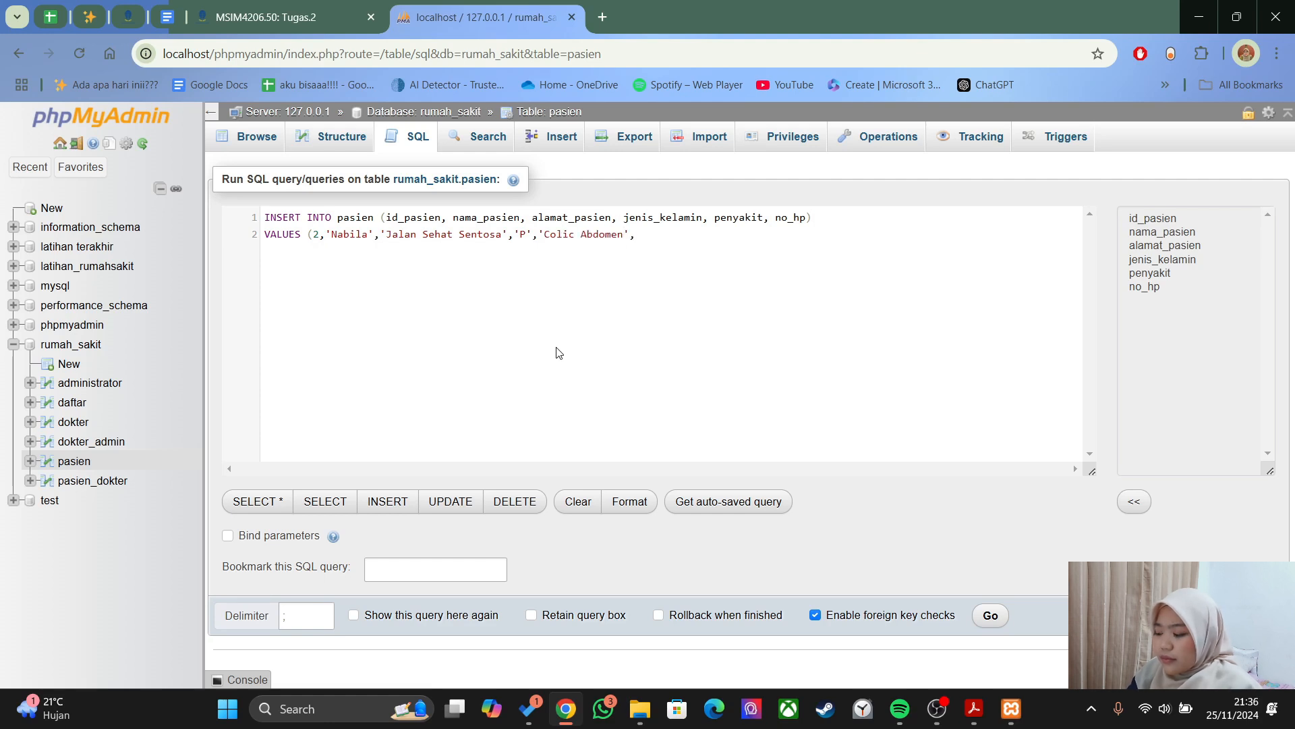
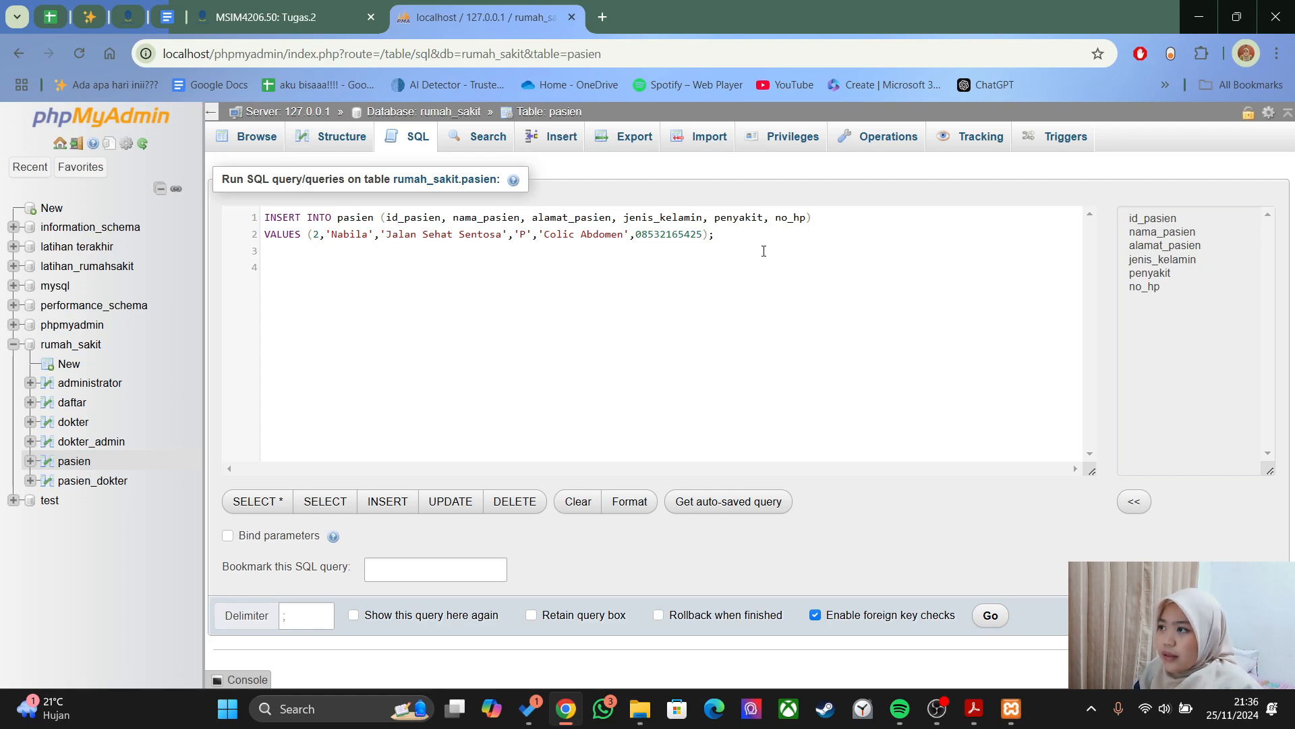
pyautogui.moveTo(812, 218); pyautogui.dragTo(240, 221)
# - Reuse the INSERT INTO line for patient 3 with gender L and illness APP AKUT
pyautogui.hotkey('ctrl', 'c')
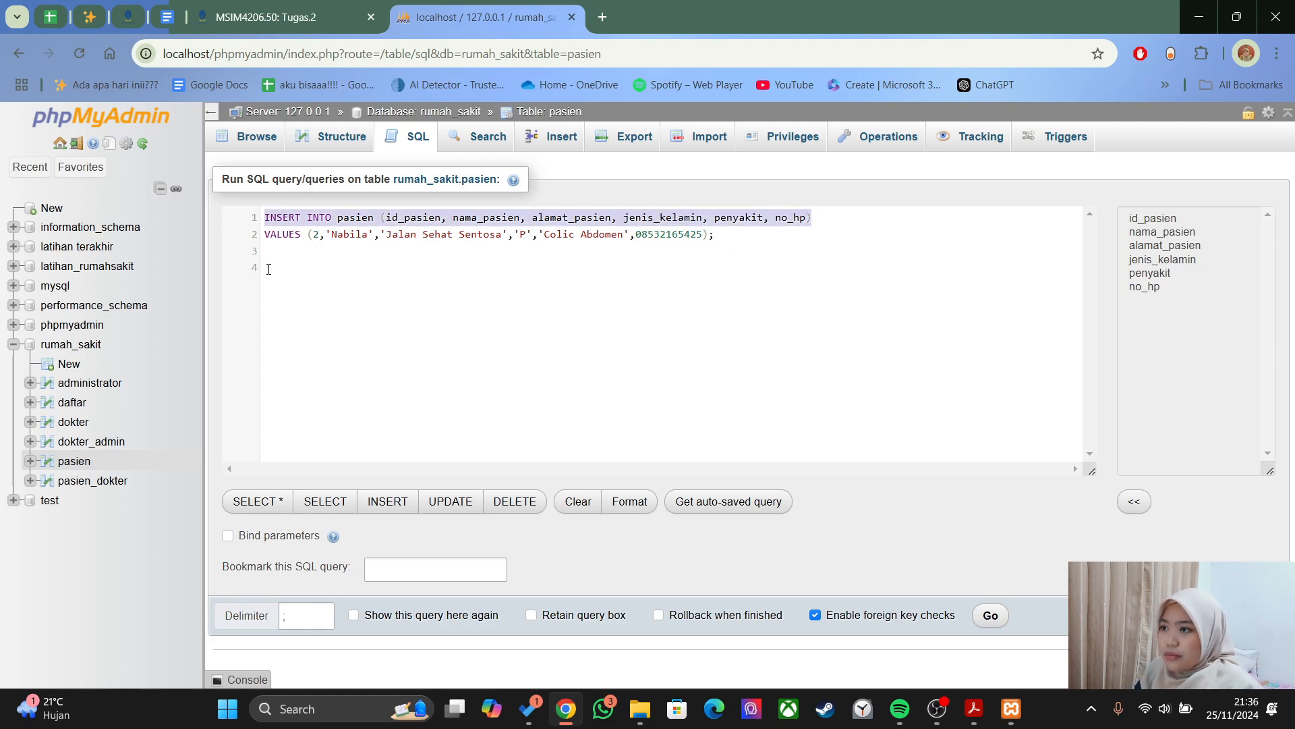
pyautogui.click(271, 316)
pyautogui.hotkey('ctrl', 'v')
pyautogui.write('VALUES (')
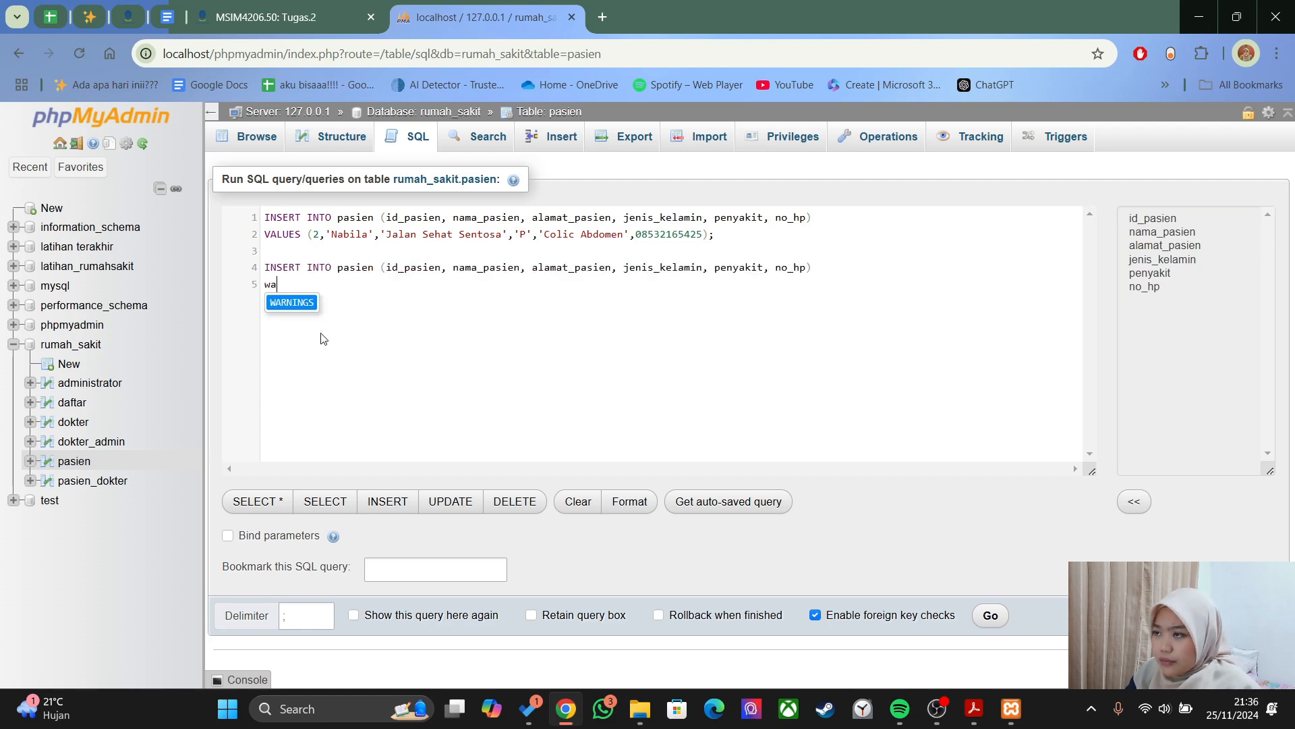
pyautogui.write('3')
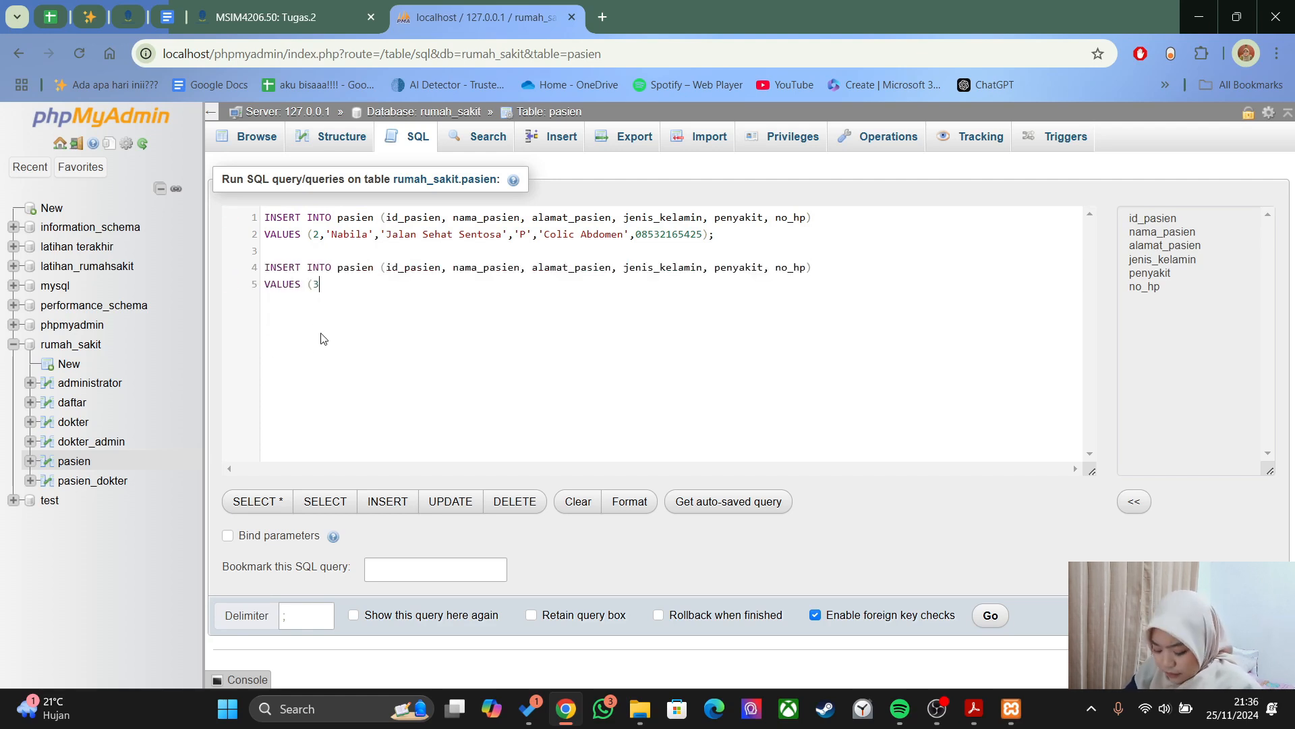
pyautogui.write(",'Andy'")
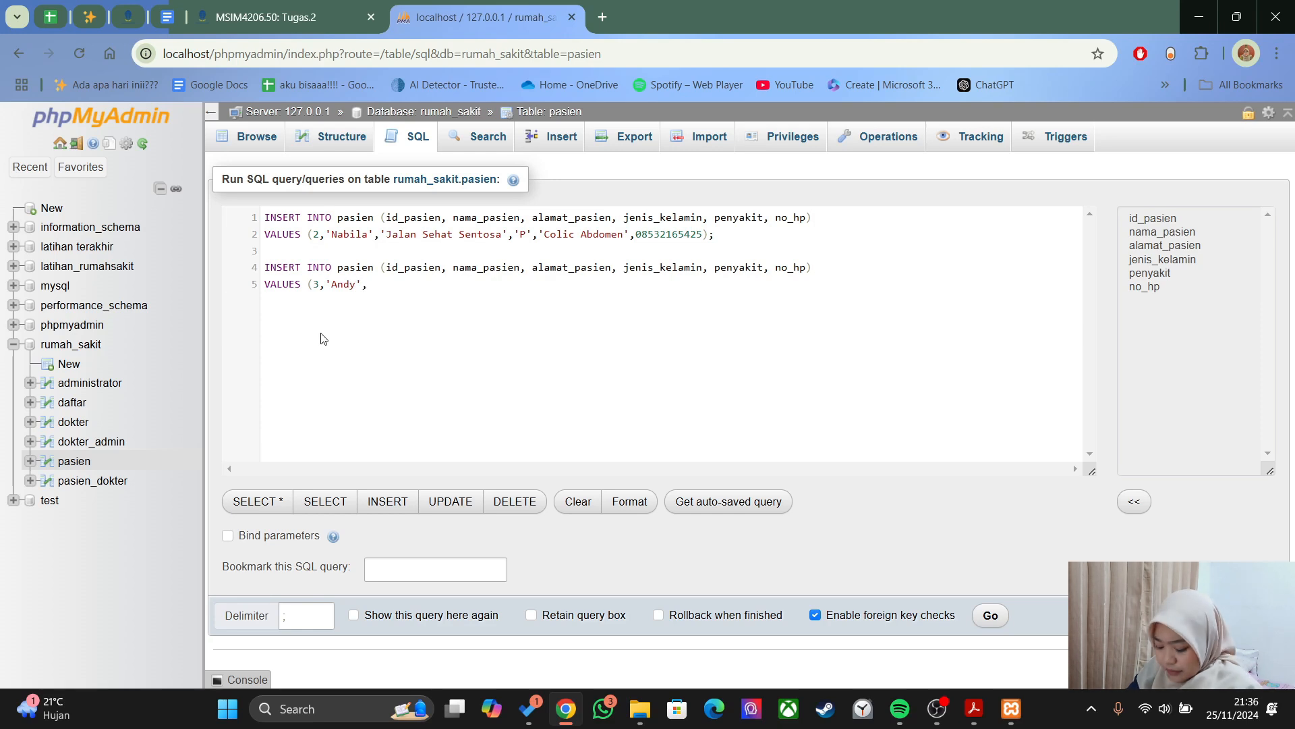
pyautogui.write(",'Jalm")
pyautogui.write('n S')
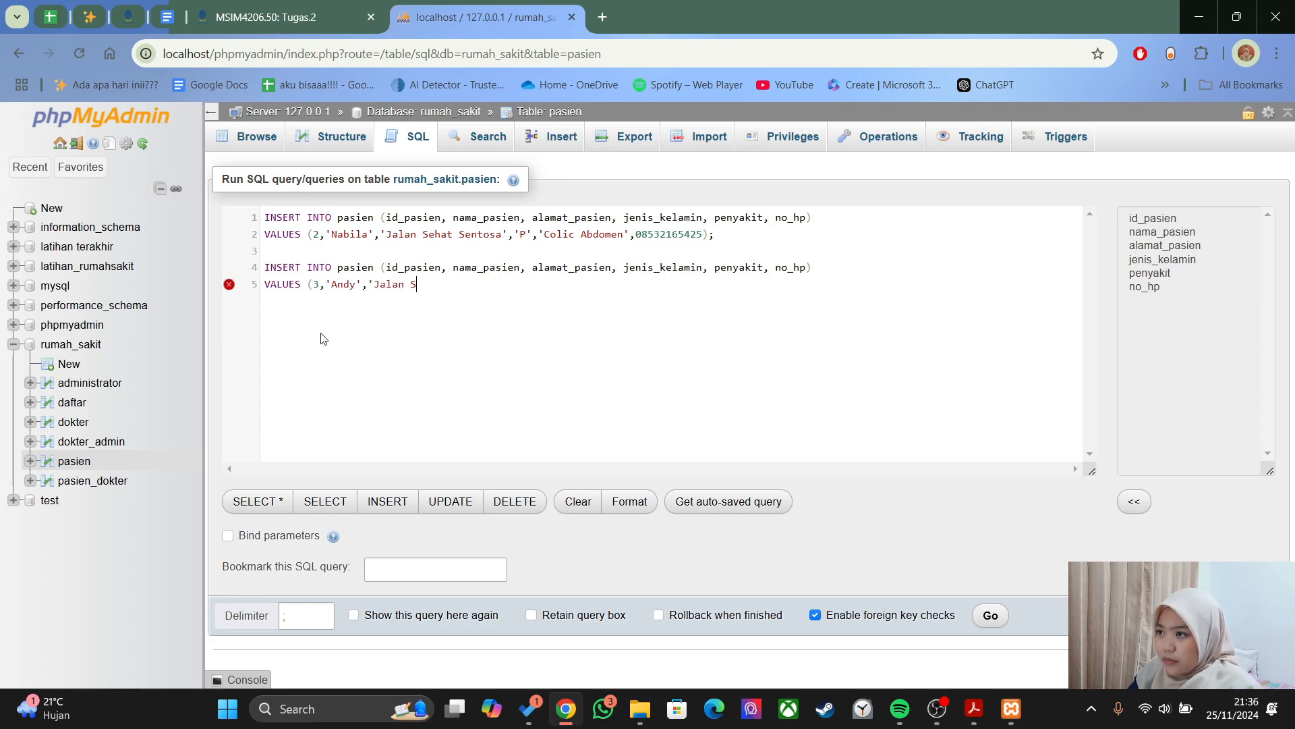
pyautogui.write("elamat Sentosa','L',")
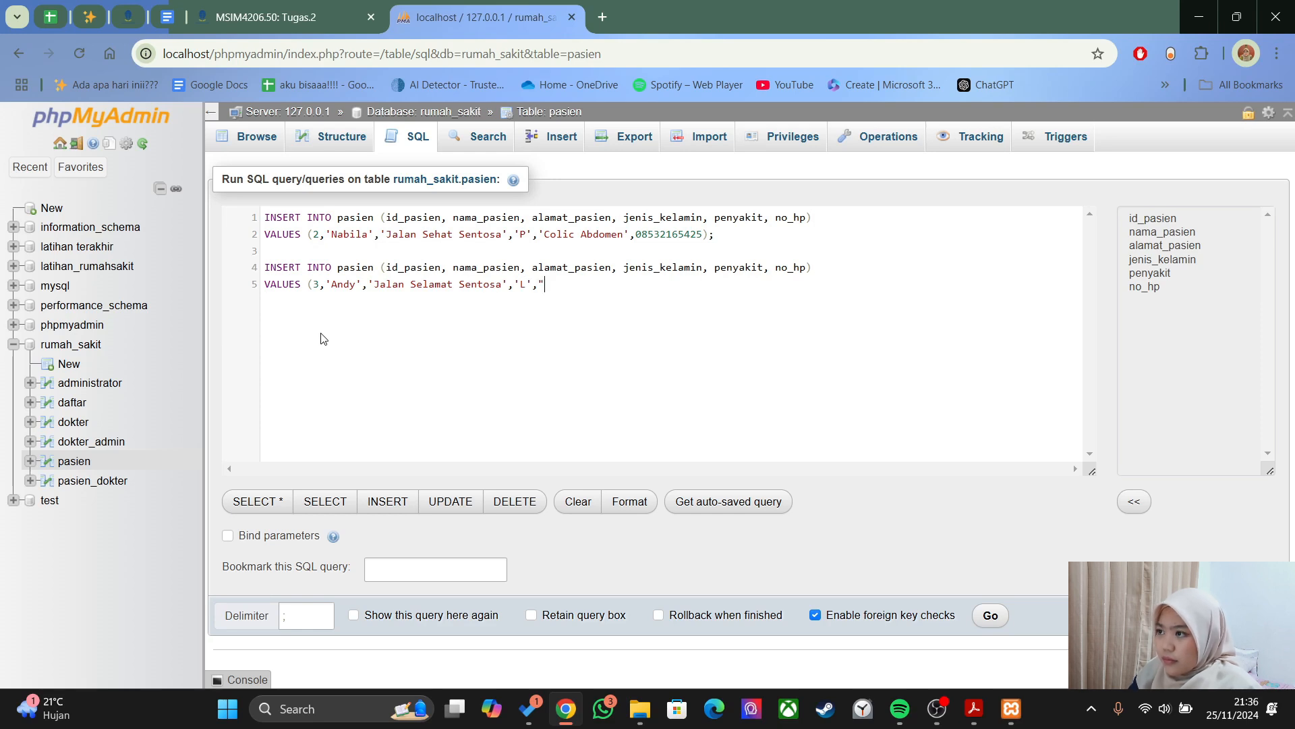
pyautogui.write("'APP AKUT")
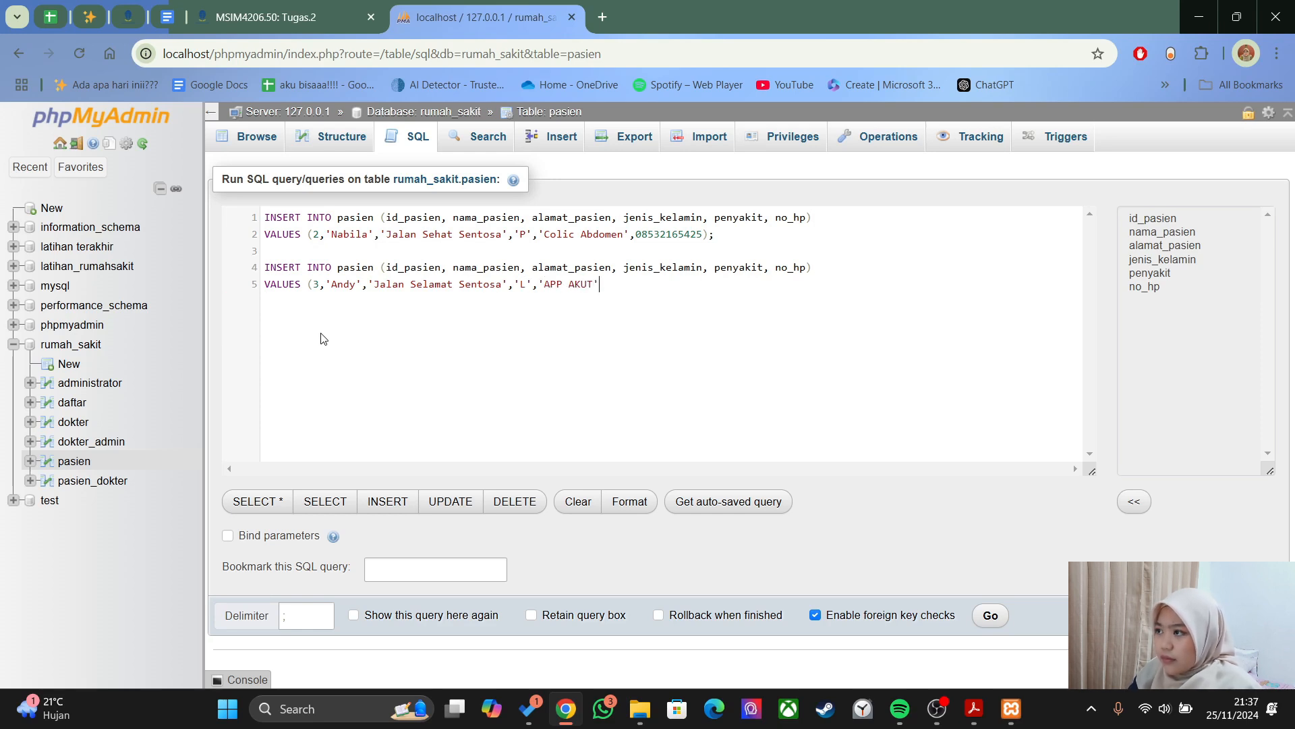
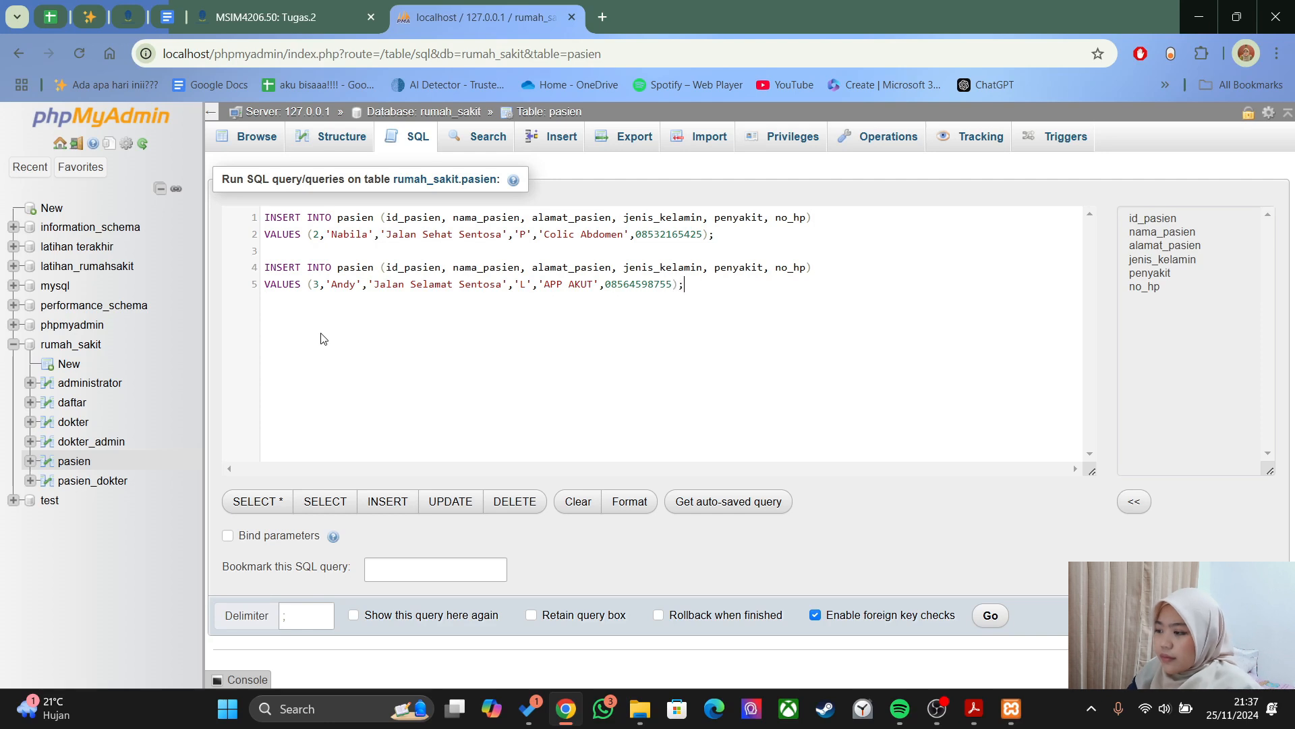
# - Add patient 4 with Typhoid fever, drop 'Sentosa' from an address, then run the inserts and browse pasien
pyautogui.hotkey('ctrl', 'v')
pyautogui.press('Return')
pyautogui.write('VALUES')
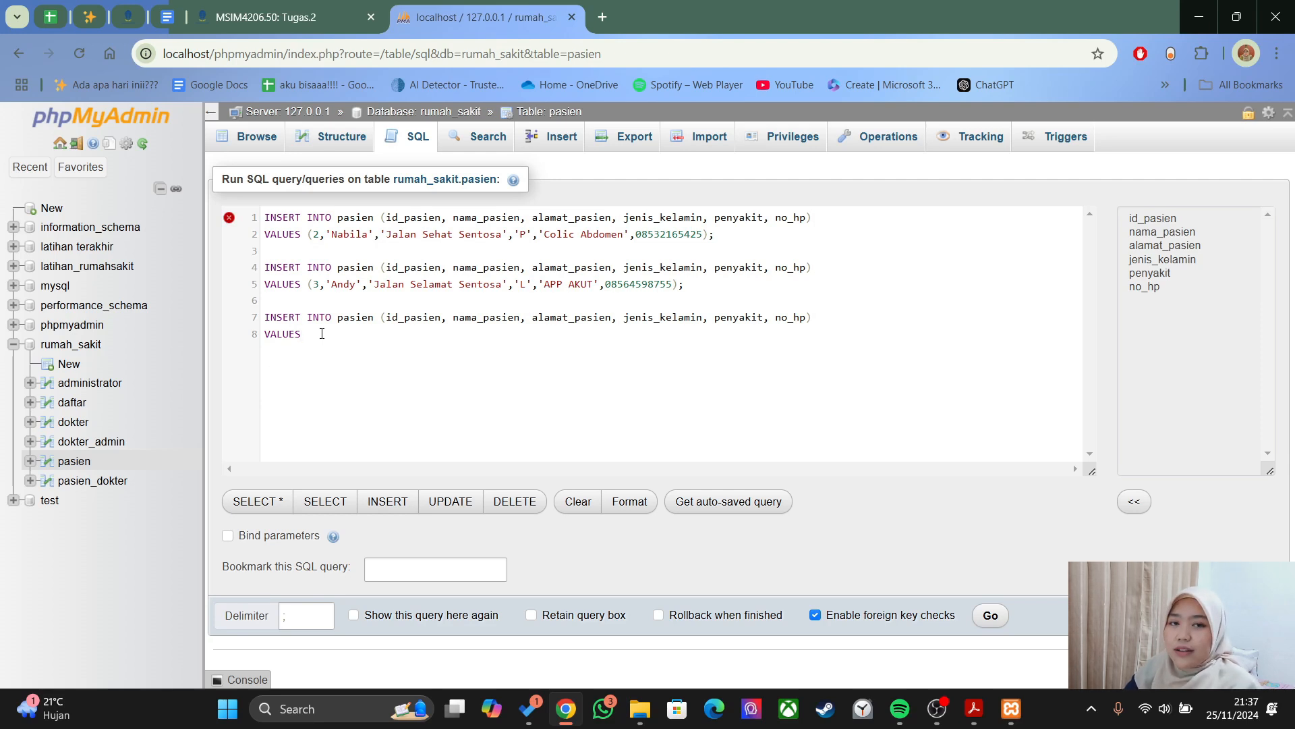
pyautogui.write('(4')
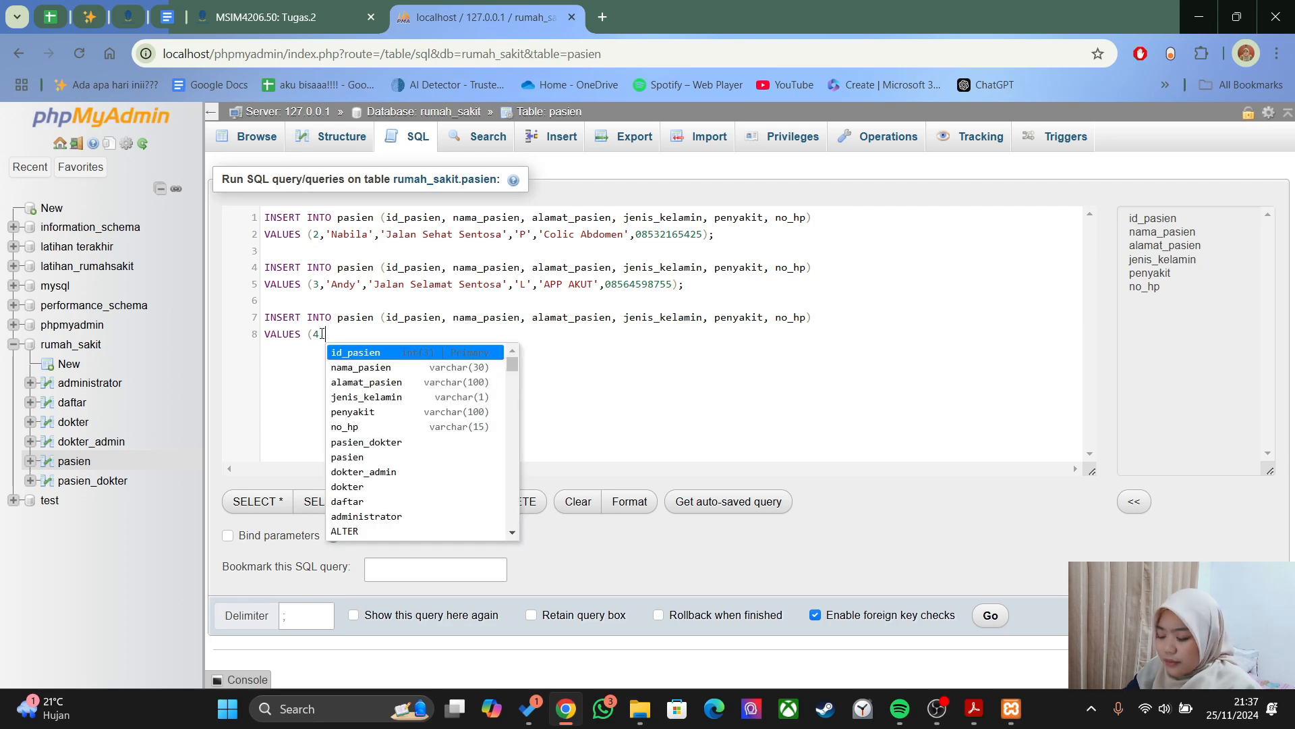
pyautogui.write(",'Mahen")
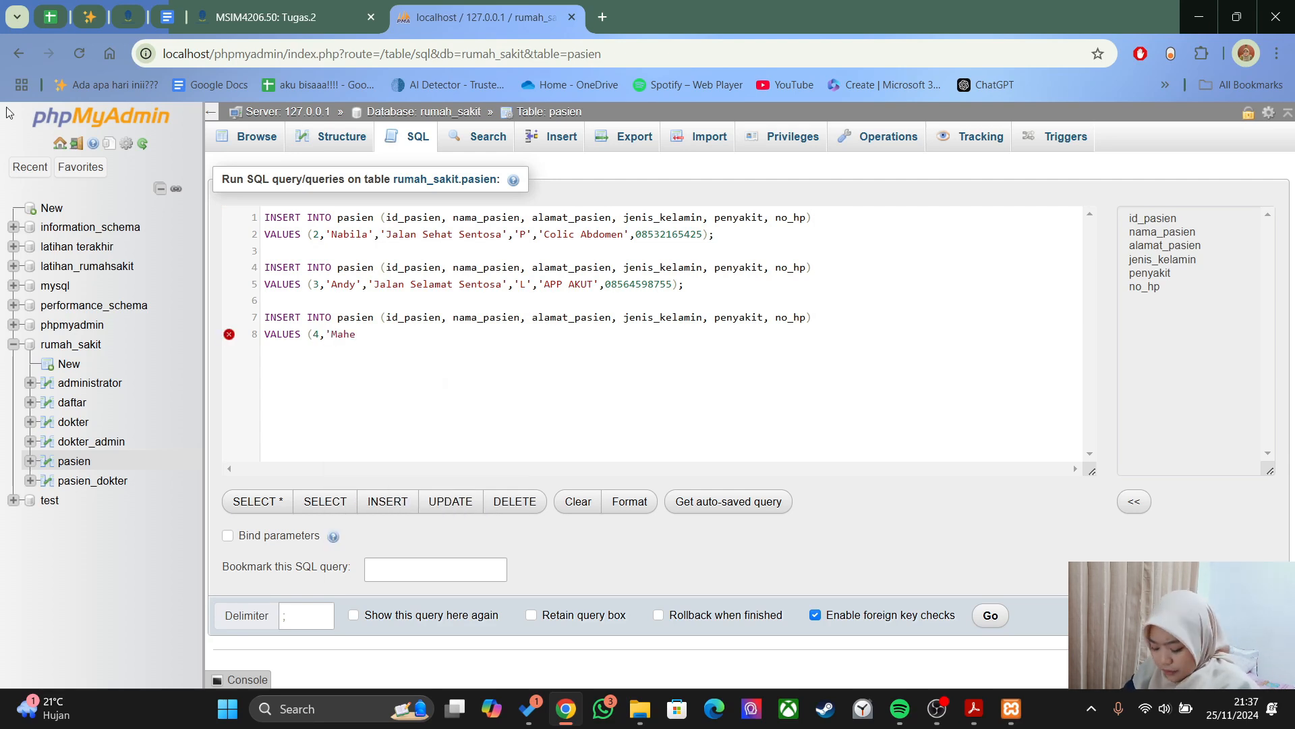
pyautogui.doubleClick(480, 284)
pyautogui.press('BackSpace')
pyautogui.press('BackSpace')
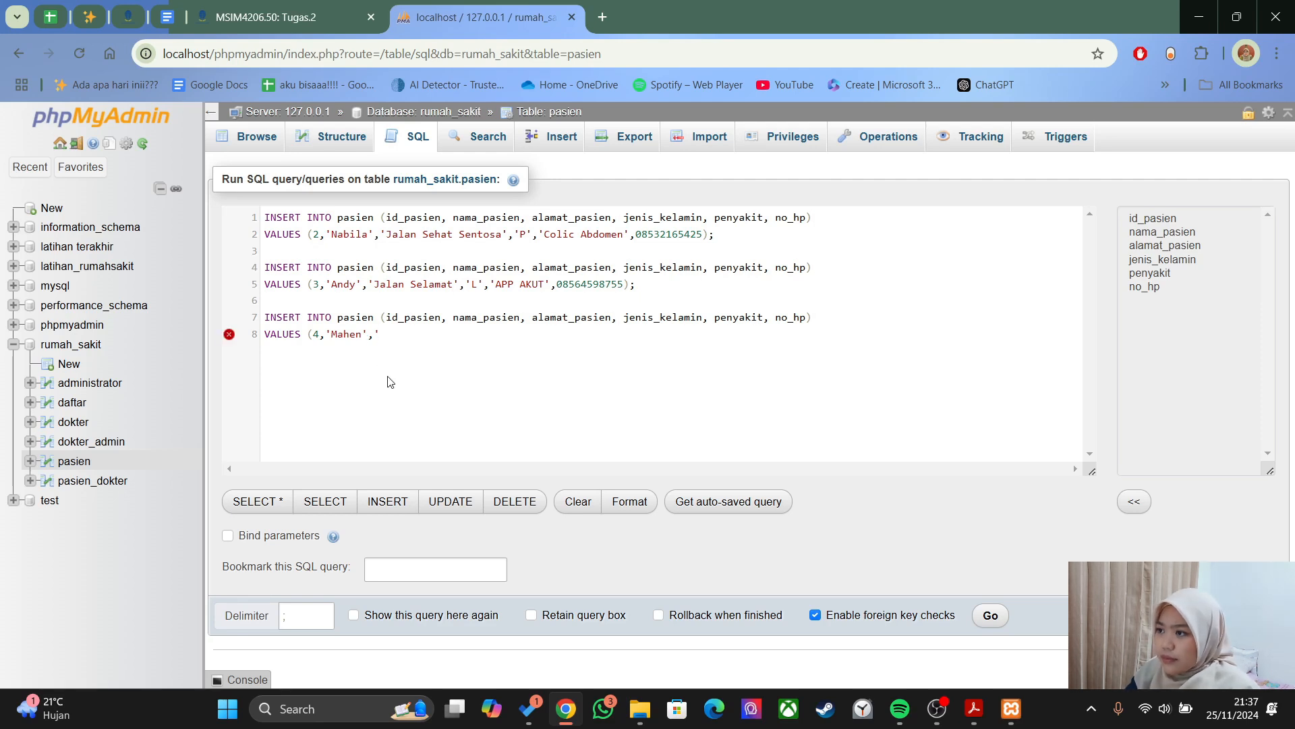
pyautogui.write("','Jalan")
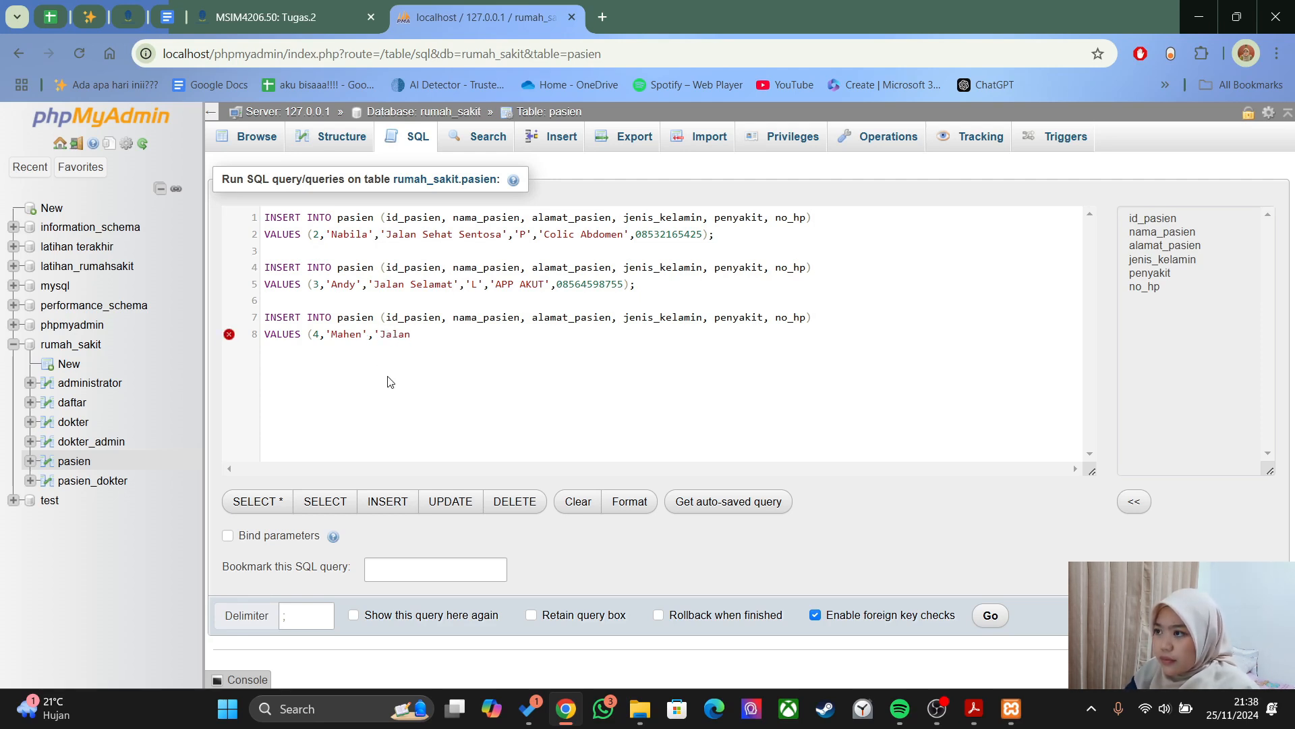
pyautogui.write(" Sukses','L")
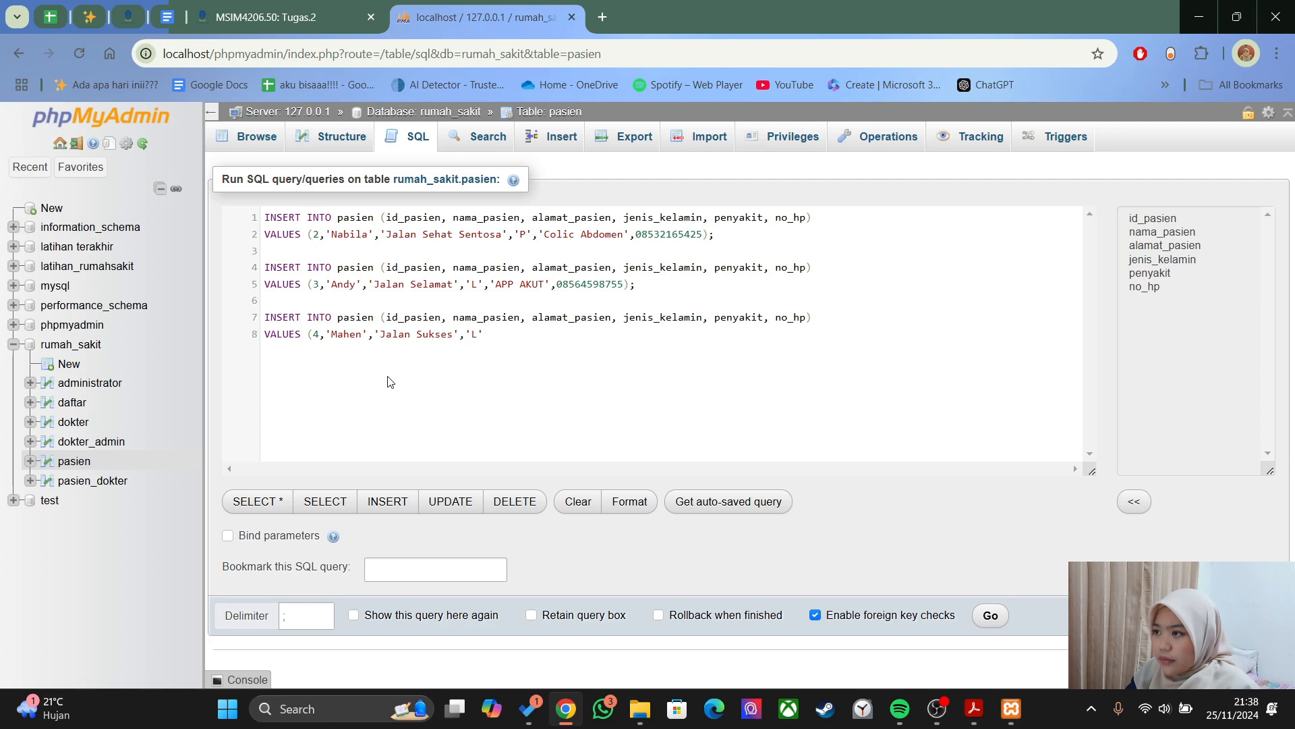
pyautogui.write("'TYPHOID")
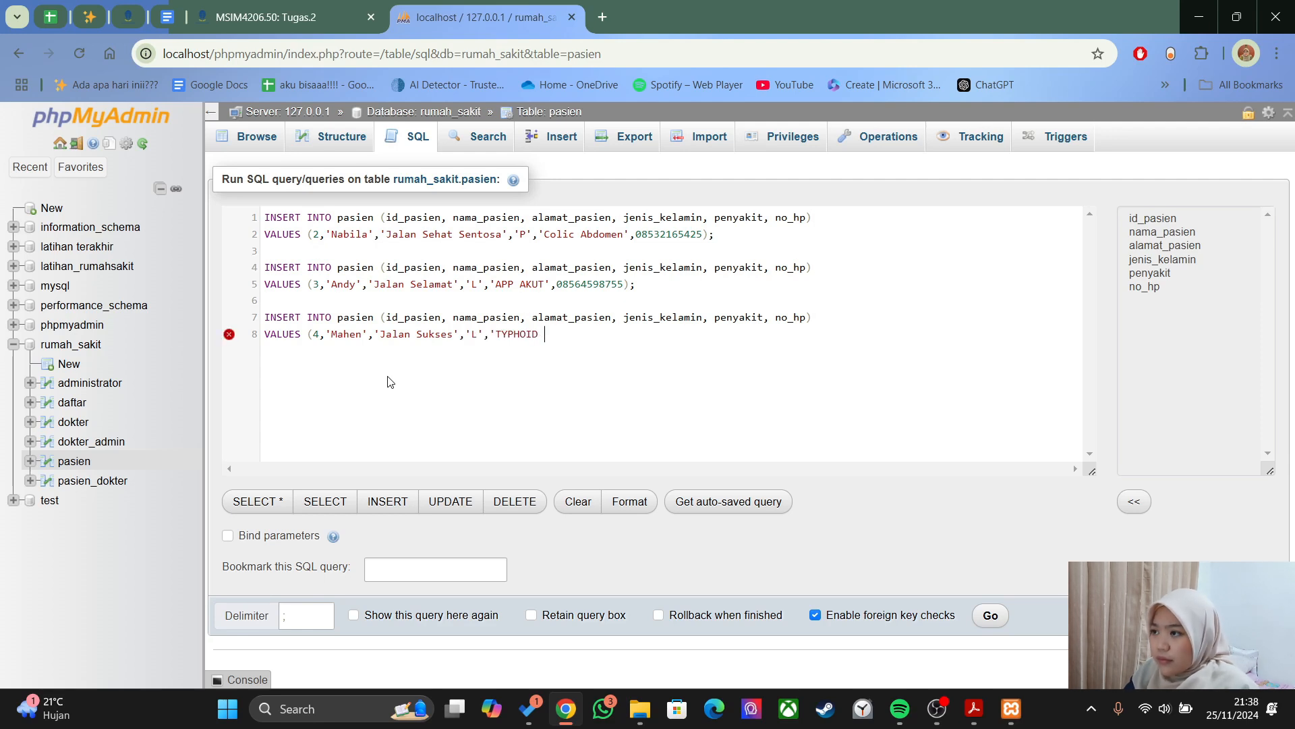
pyautogui.press('BackSpace')
pyautogui.press('BackSpace')
pyautogui.press('BackSpace')
pyautogui.press('BackSpace')
pyautogui.press('BackSpace')
pyautogui.press('BackSpace')
pyautogui.write("yphoid fever'")
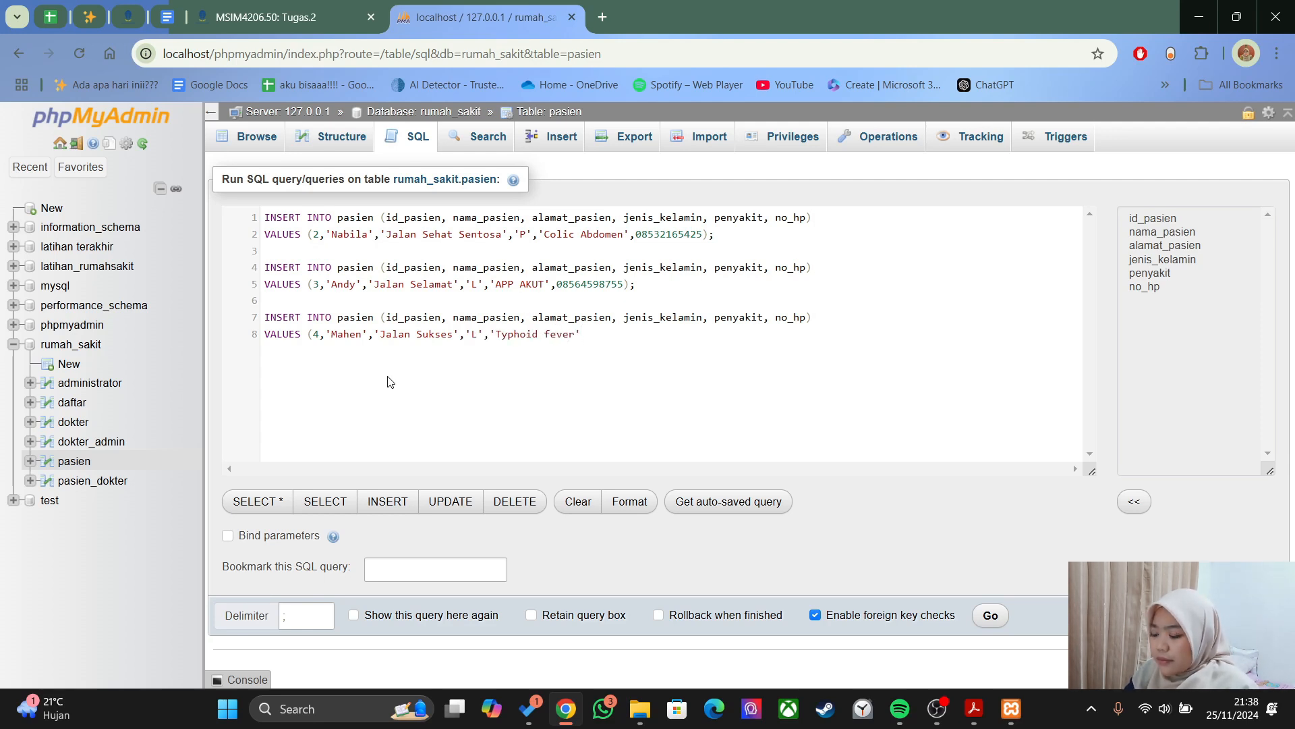
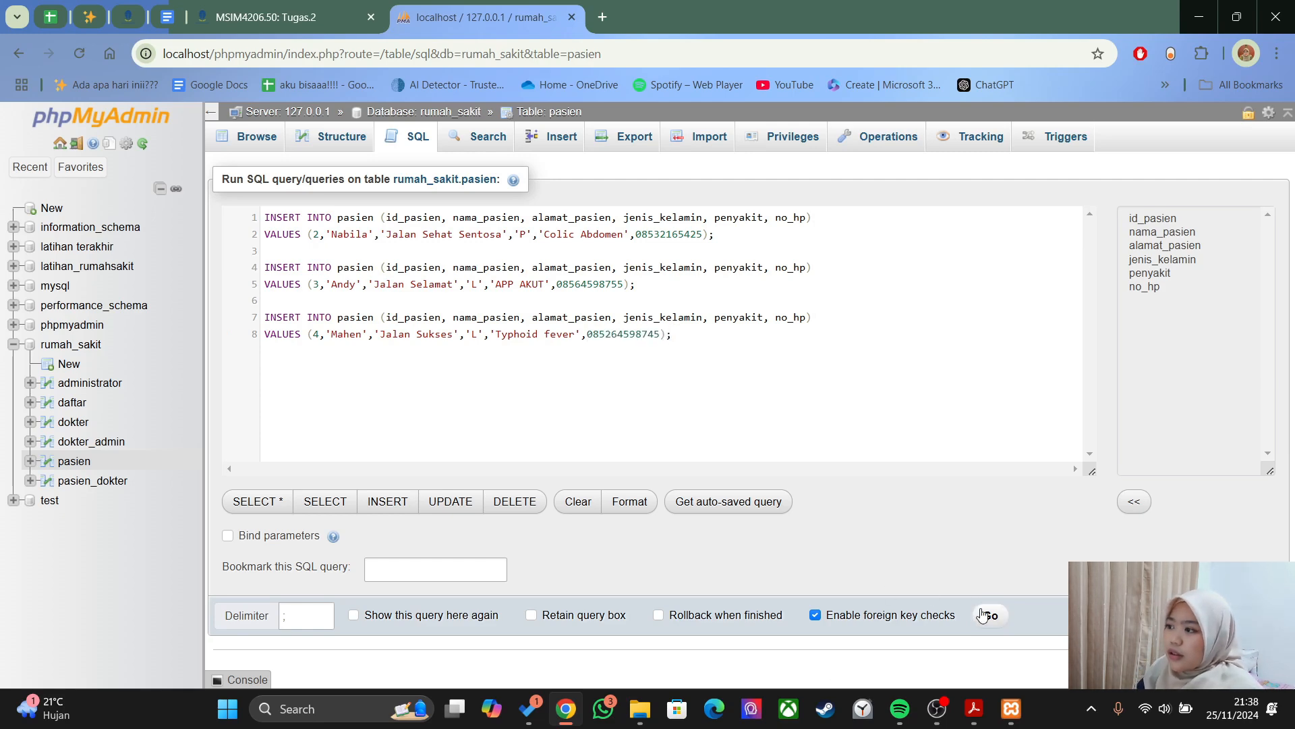
pyautogui.click(986, 615)
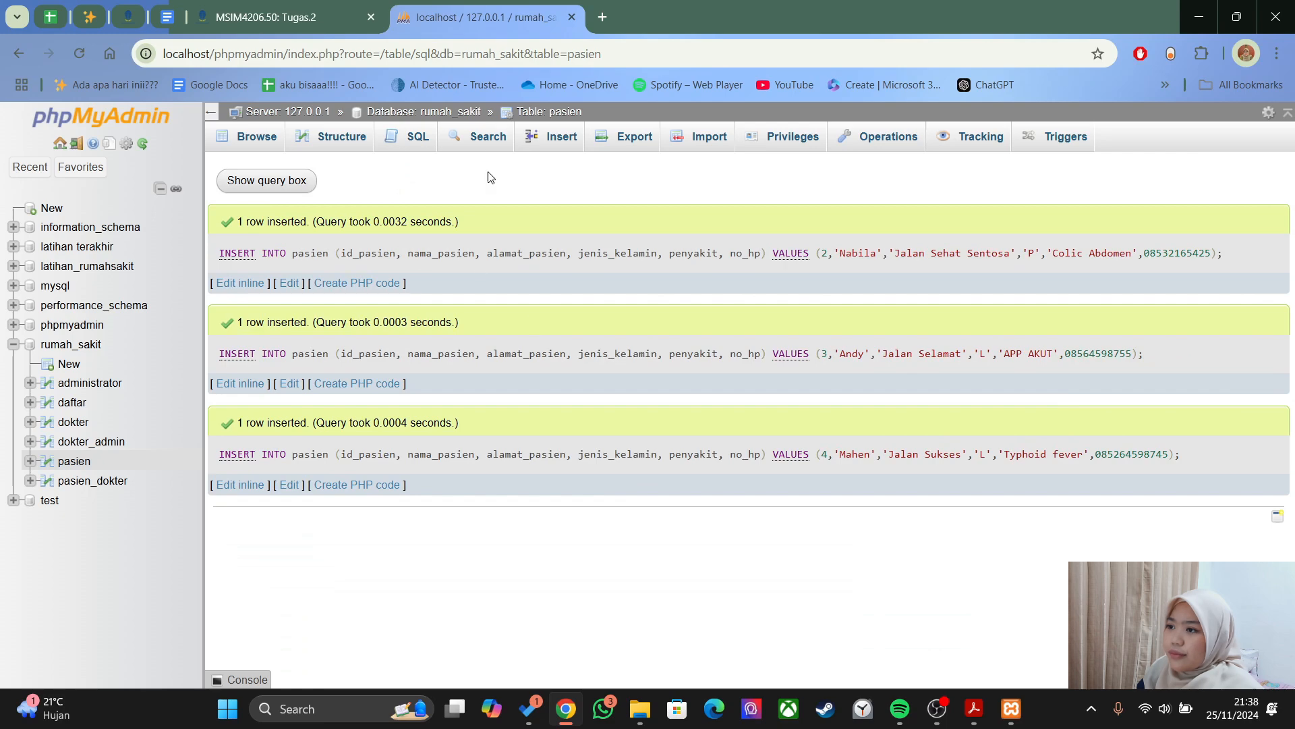
pyautogui.click(73, 461)
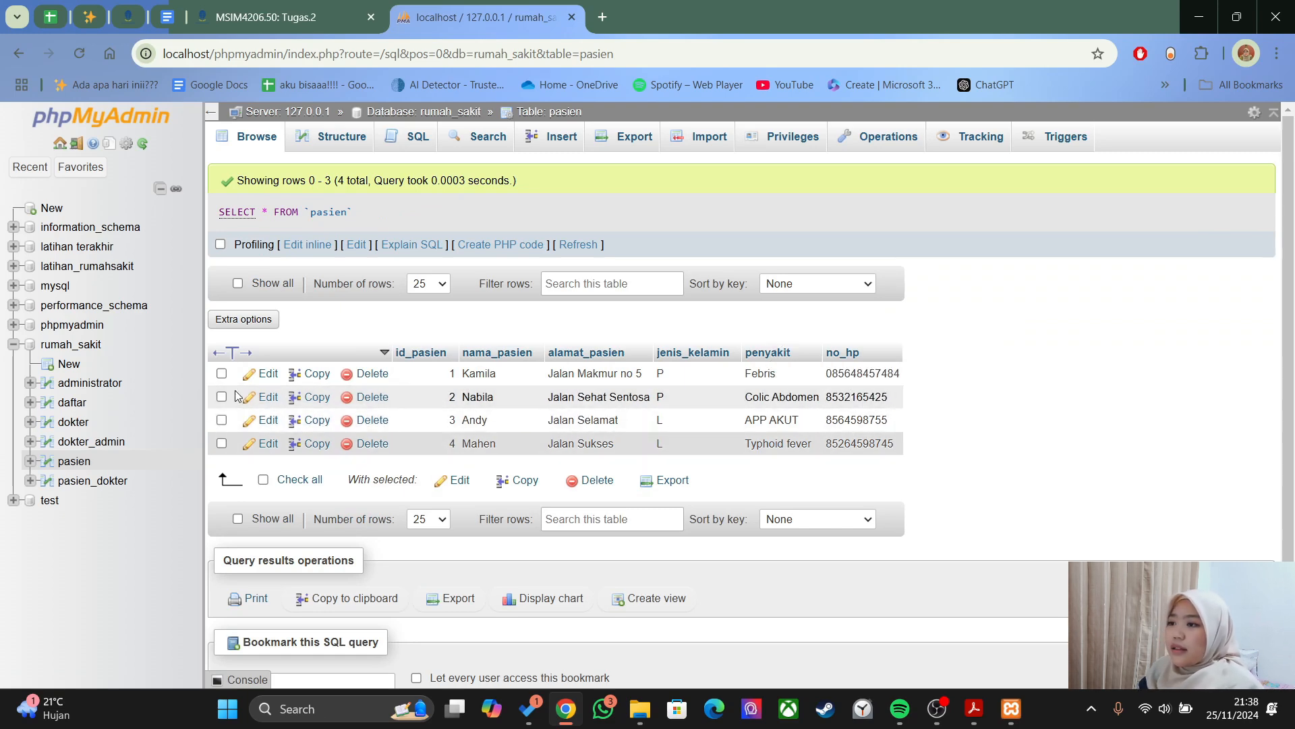
# - Add a leading 0 to pasien row 2's no_hp phone number and save it
pyautogui.click(266, 396)
pyautogui.scroll(-3, 742, 418)
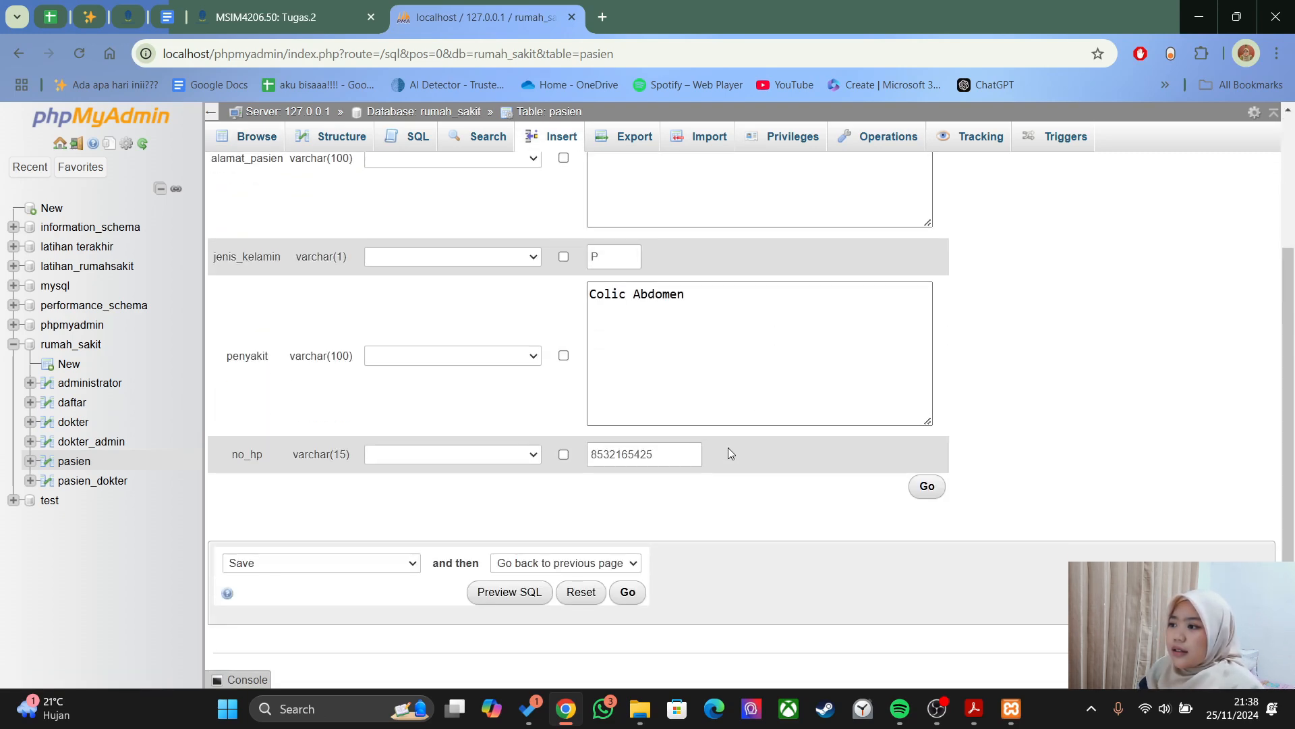
pyautogui.click(592, 455)
pyautogui.write('0')
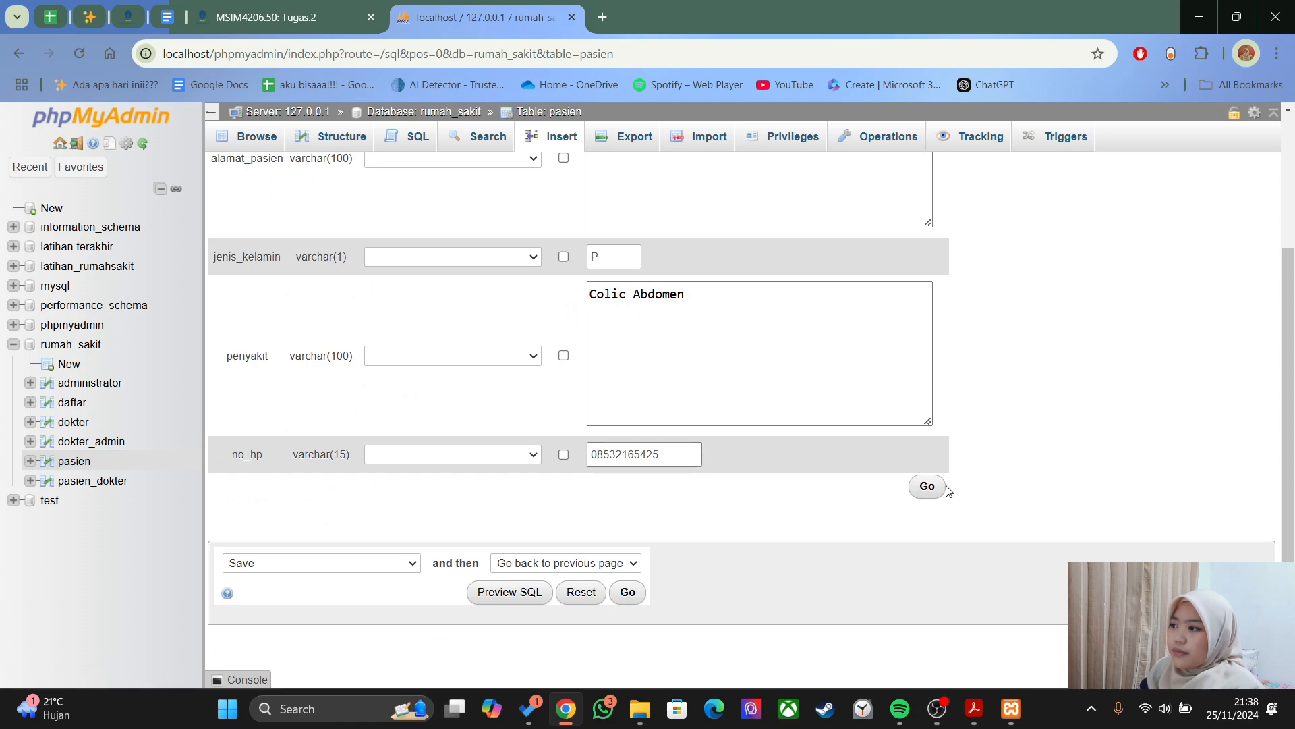
pyautogui.click(926, 486)
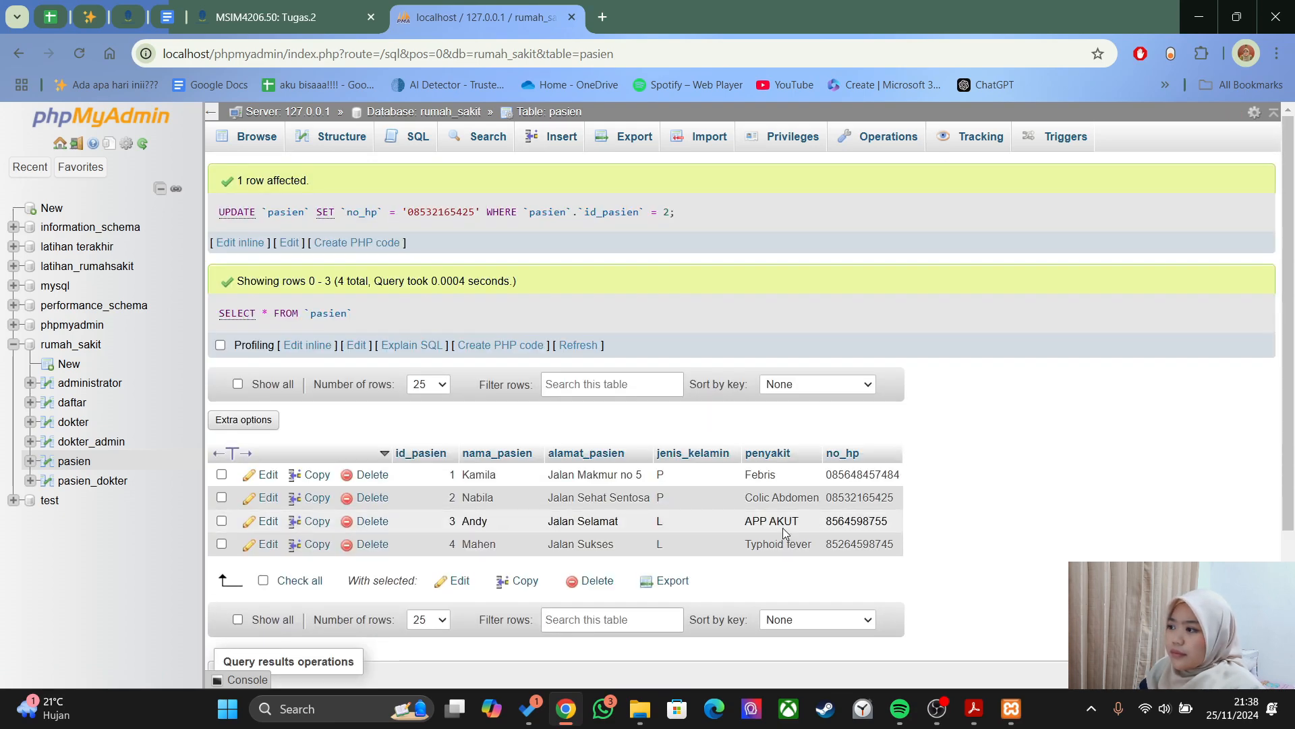
# - Edit pasien row 3's no_hp phone number and save the update
pyautogui.click(268, 520)
pyautogui.scroll(-2, 781, 531)
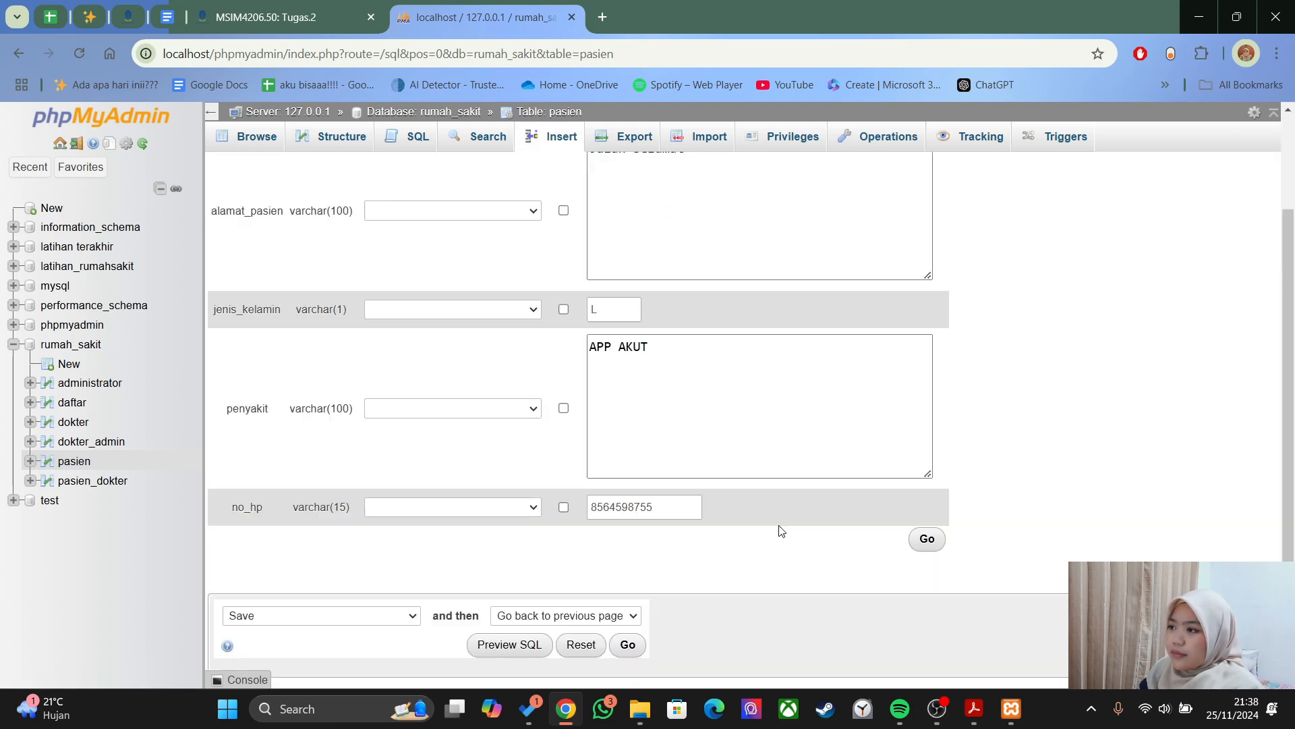
pyautogui.scroll(-1, 781, 531)
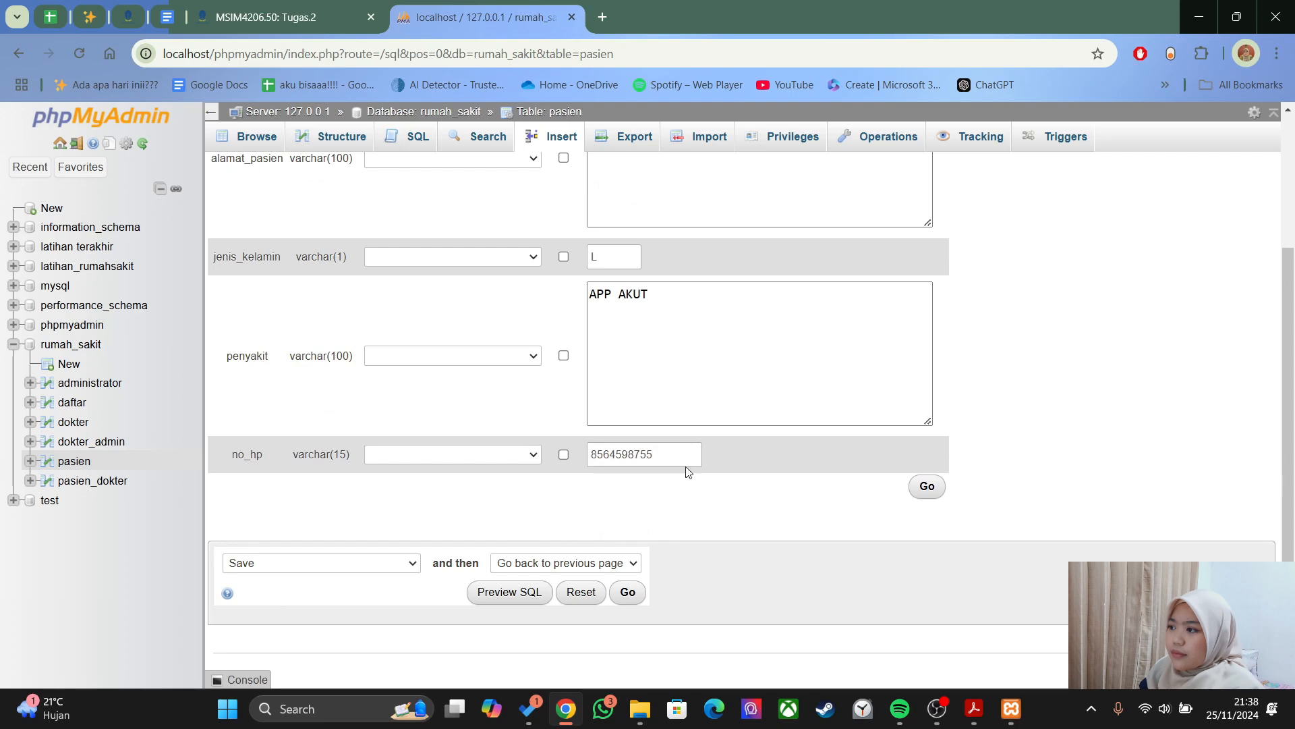
pyautogui.click(594, 454)
pyautogui.click(927, 486)
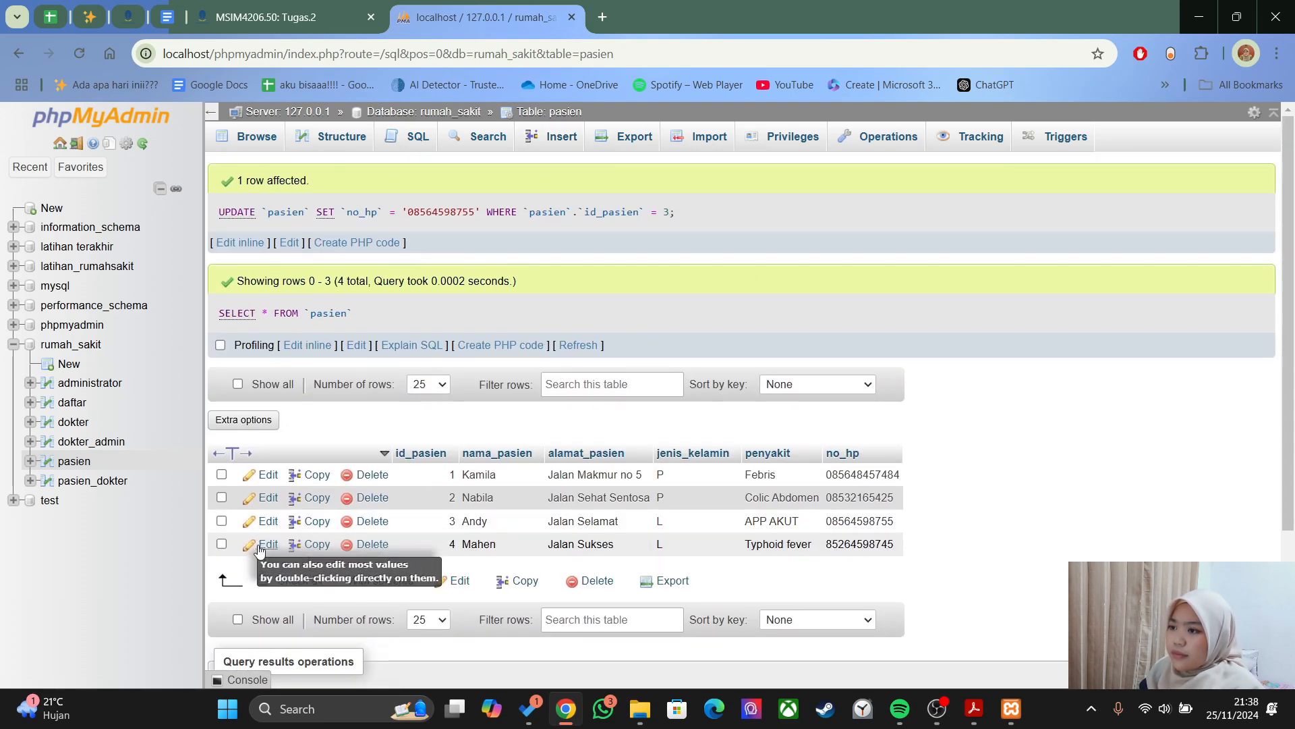
# - Add a leading 0 to row 4's no_hp after checking its other fields, and save
pyautogui.click(264, 538)
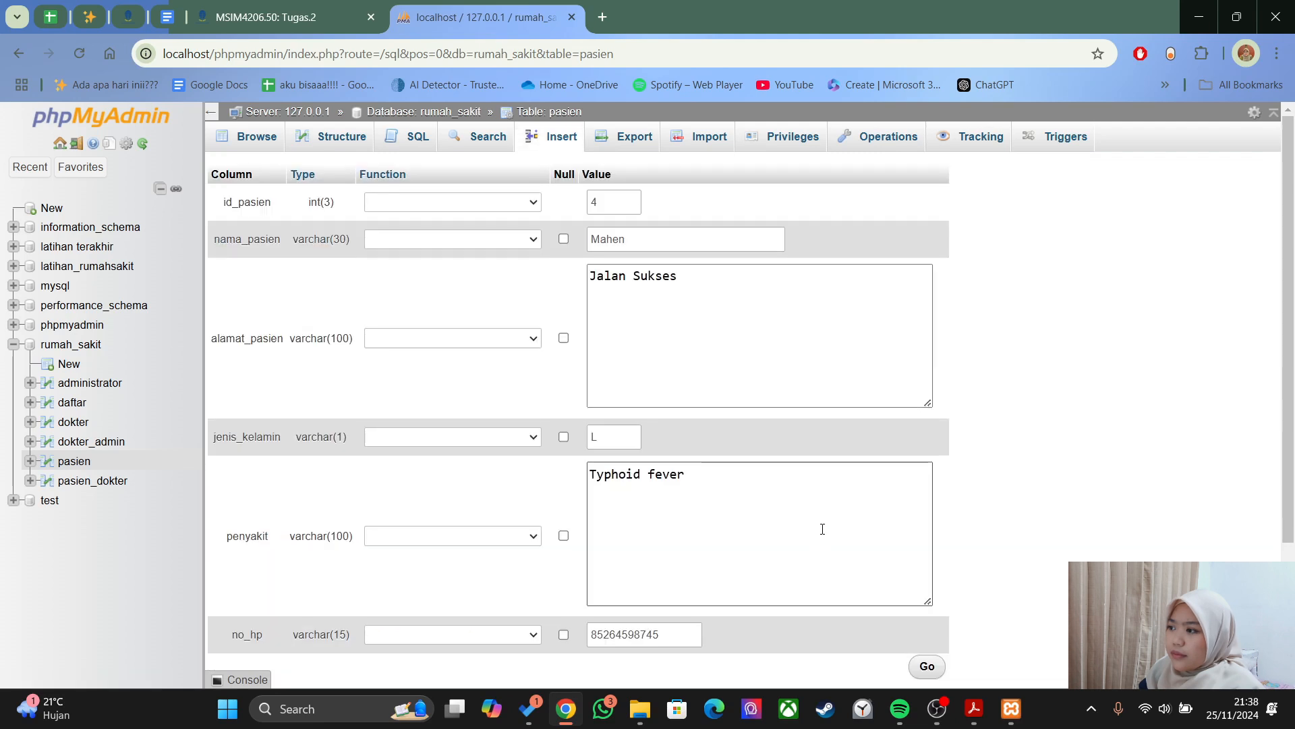
pyautogui.scroll(-1, 822, 529)
pyautogui.click(593, 551)
pyautogui.write('0')
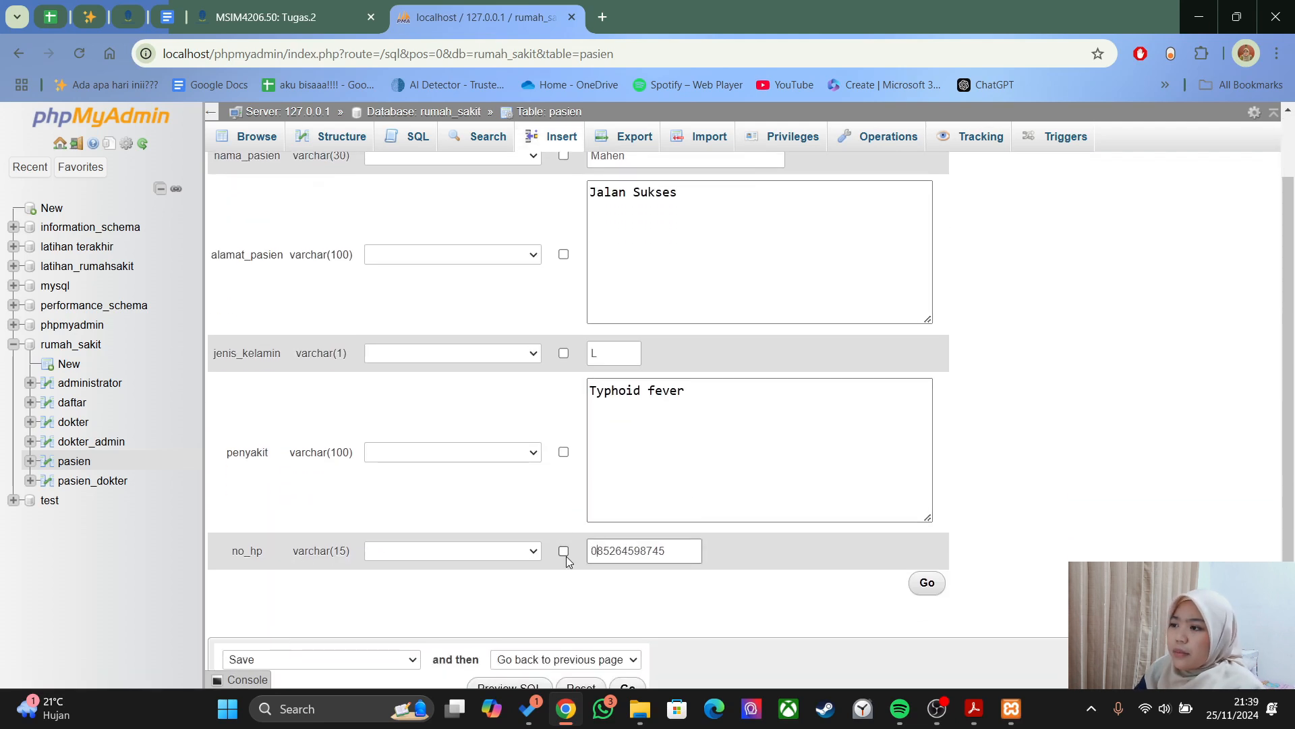
pyautogui.scroll(1, 674, 413)
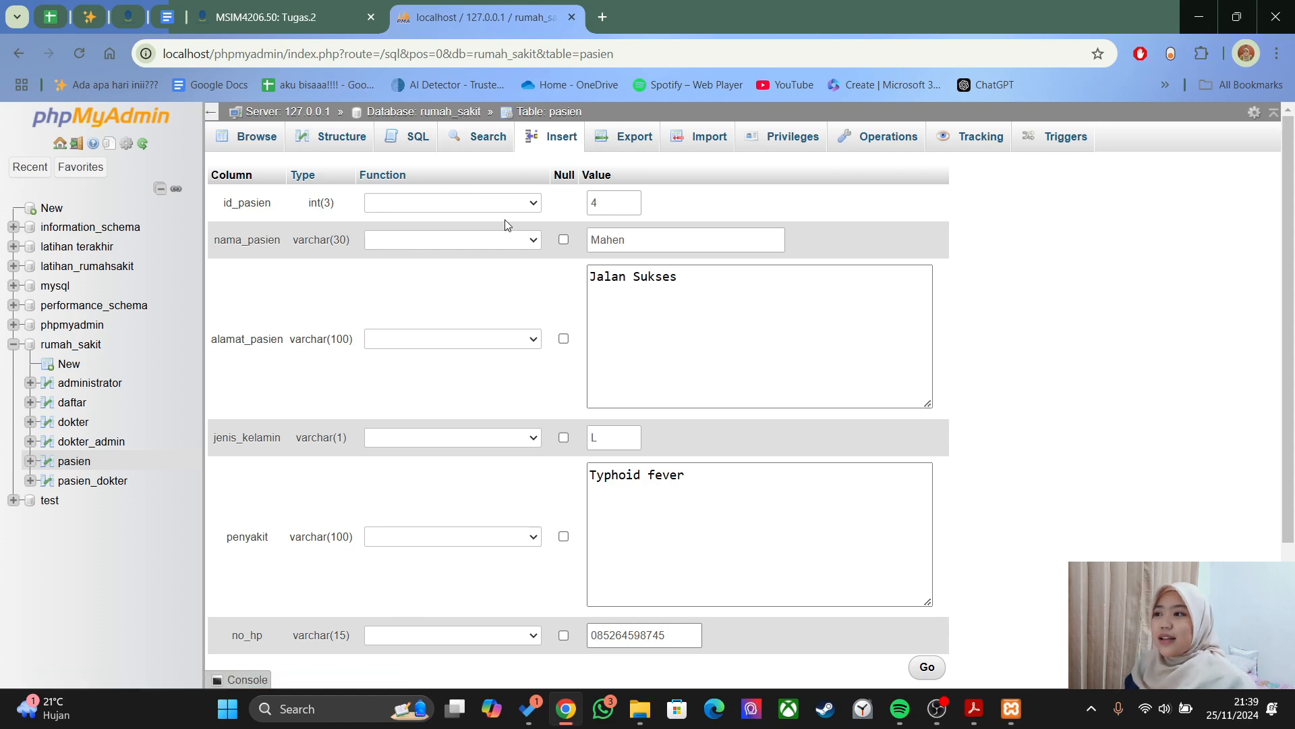
pyautogui.click(622, 202)
pyautogui.doubleClick(622, 202)
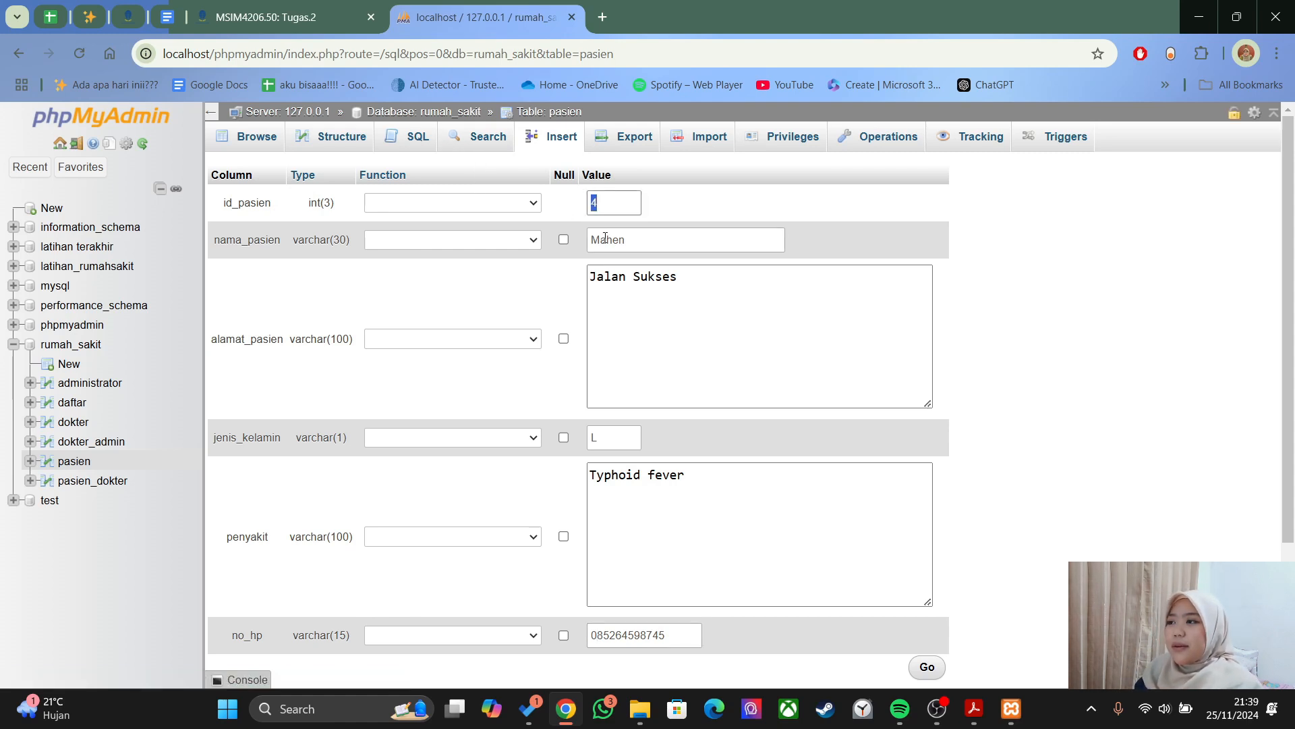
pyautogui.doubleClick(642, 237)
pyautogui.click(458, 216)
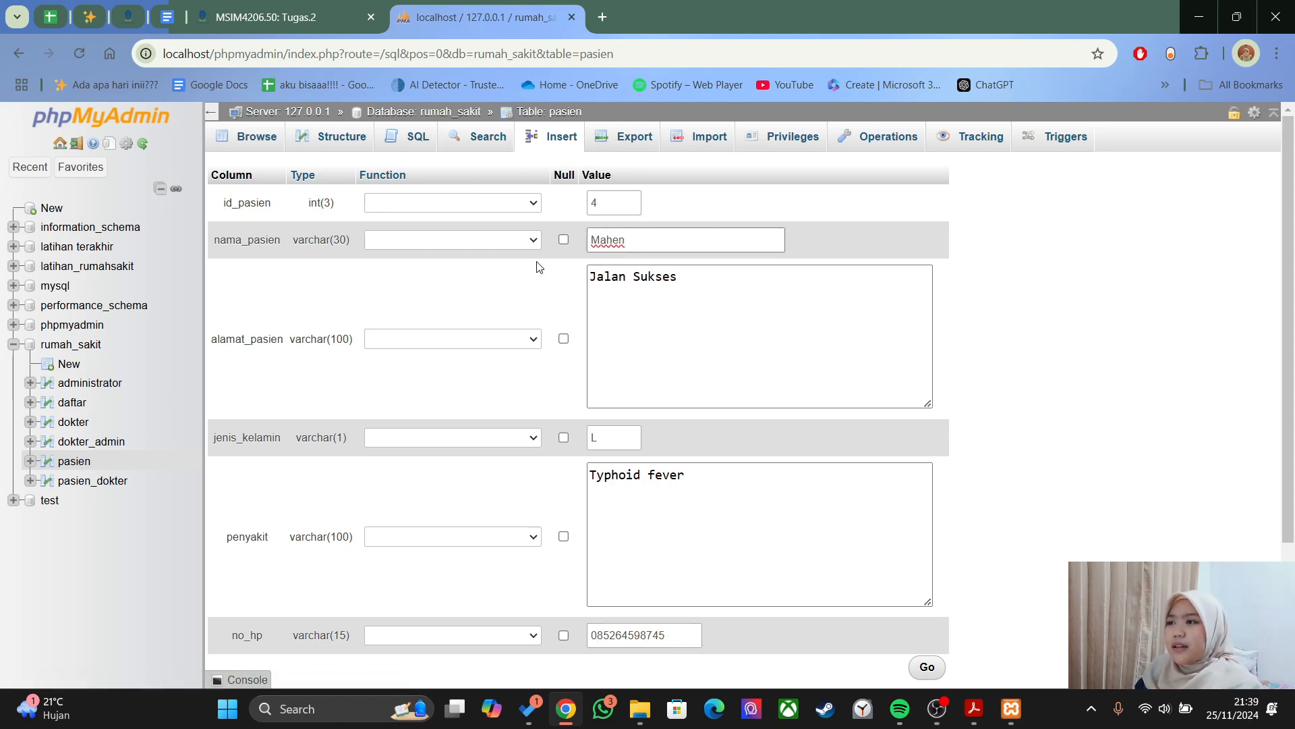
pyautogui.click(629, 237)
pyautogui.scroll(-1, 662, 177)
pyautogui.scroll(1, 695, 193)
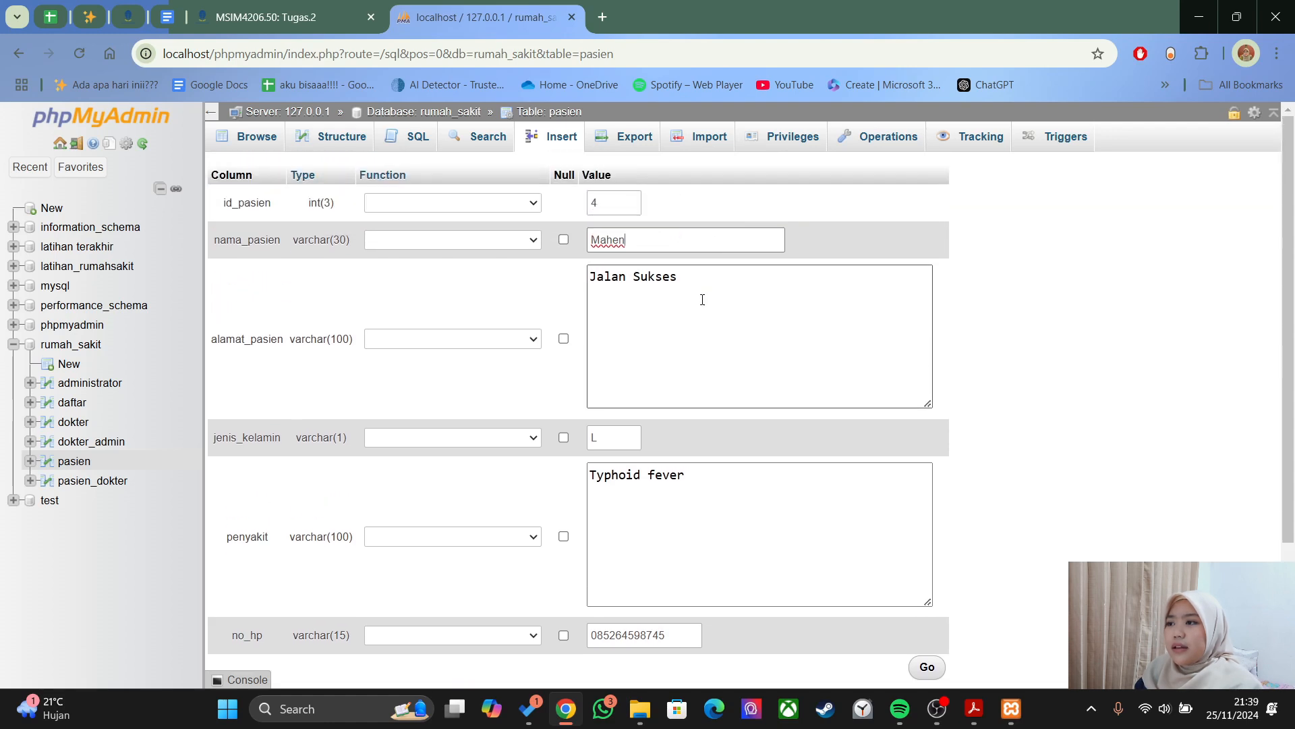
pyautogui.click(641, 278)
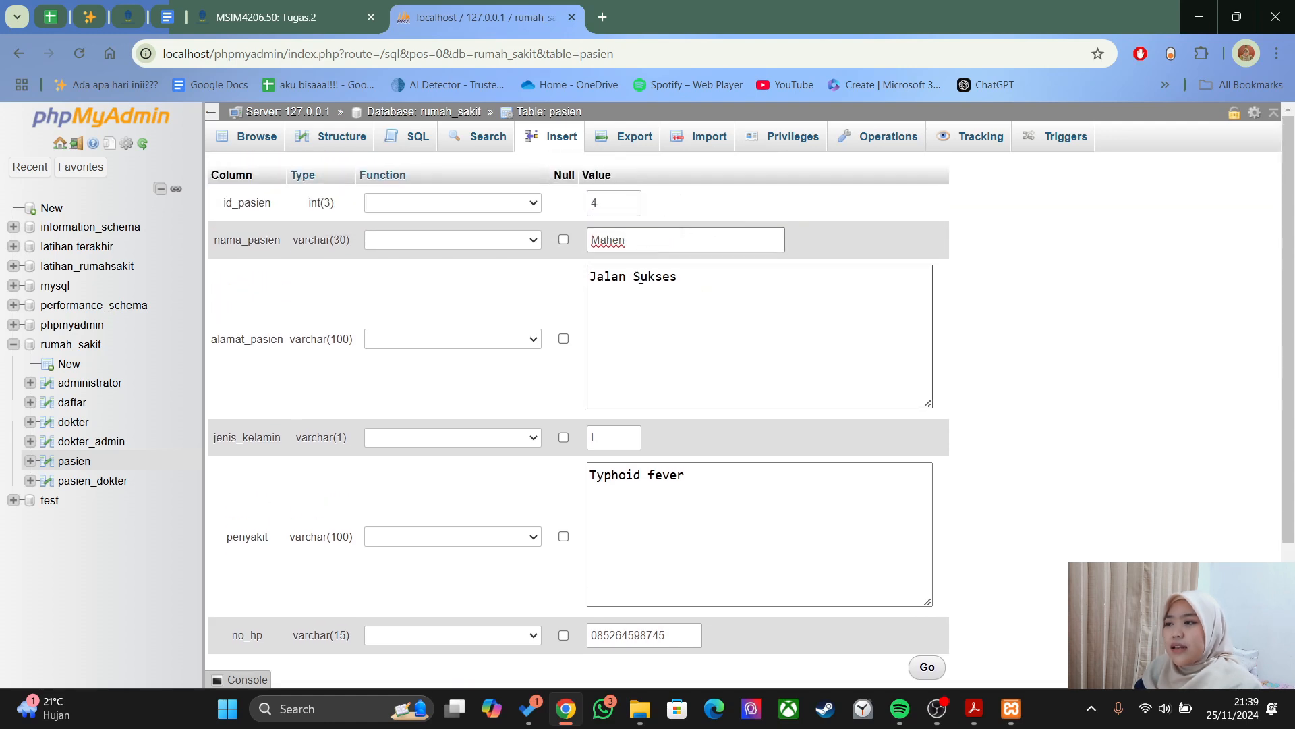
pyautogui.click(704, 344)
pyautogui.scroll(-2, 712, 327)
pyautogui.click(635, 273)
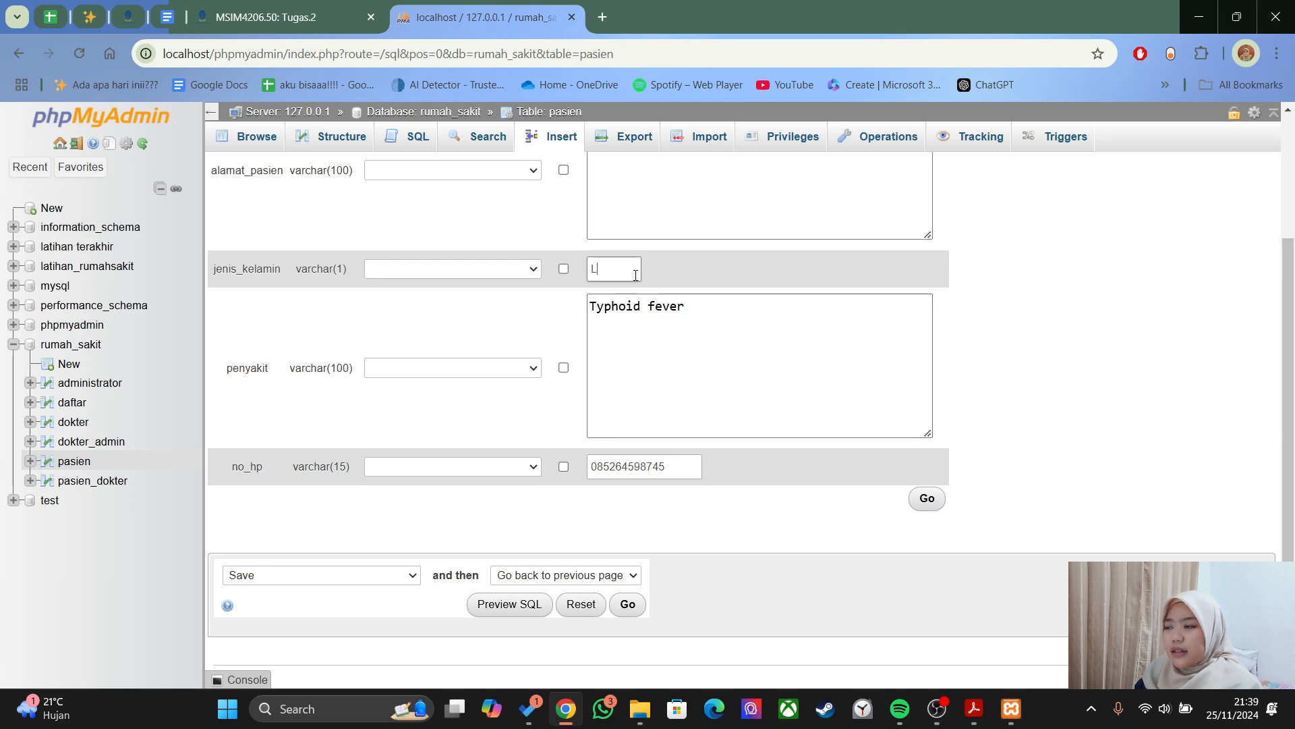
pyautogui.click(637, 362)
pyautogui.scroll(-1, 613, 347)
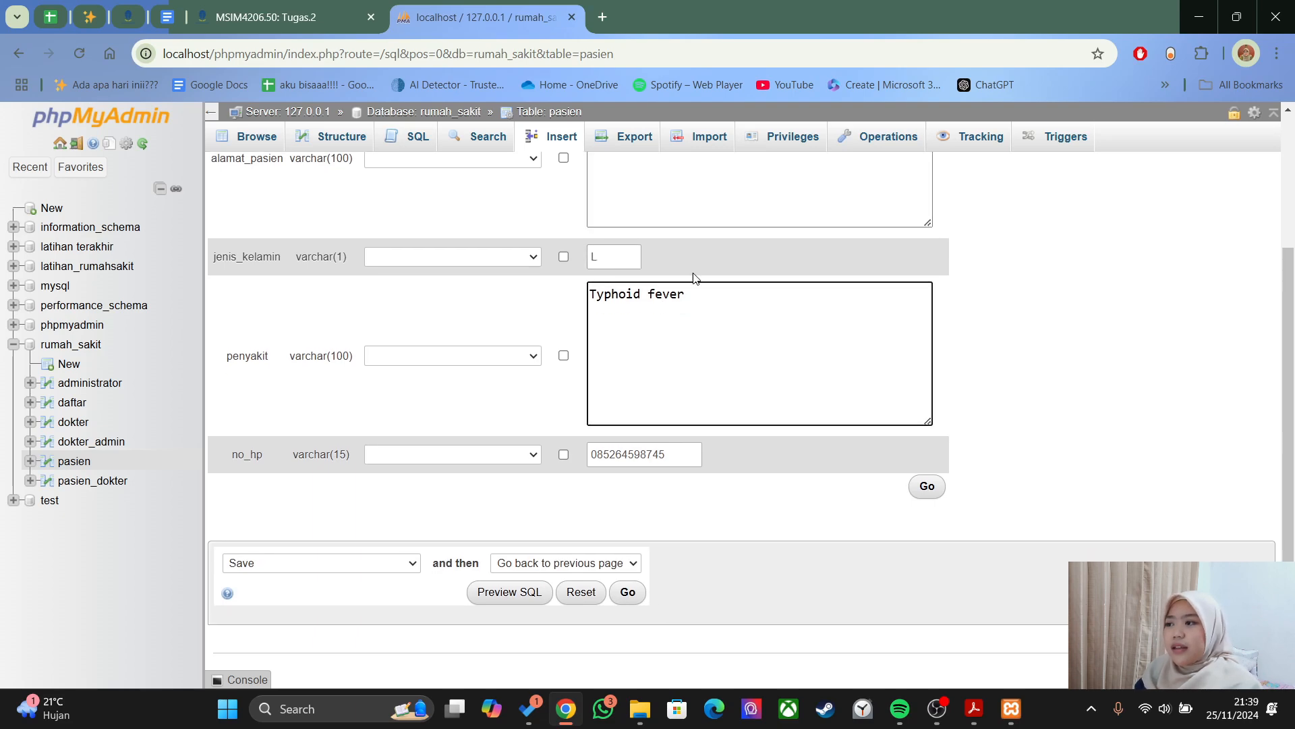
pyautogui.click(919, 493)
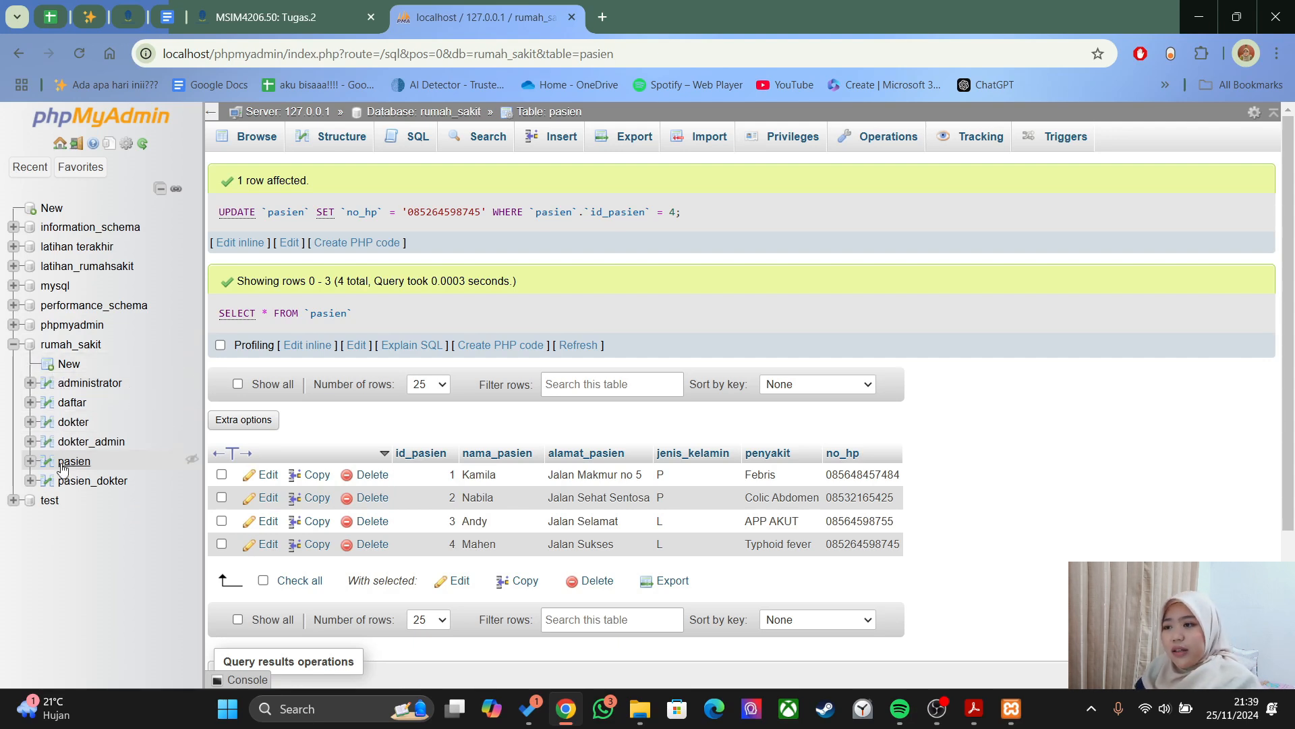
# - Open the administrator Insert form and expand it to 4 new rows
pyautogui.click(84, 383)
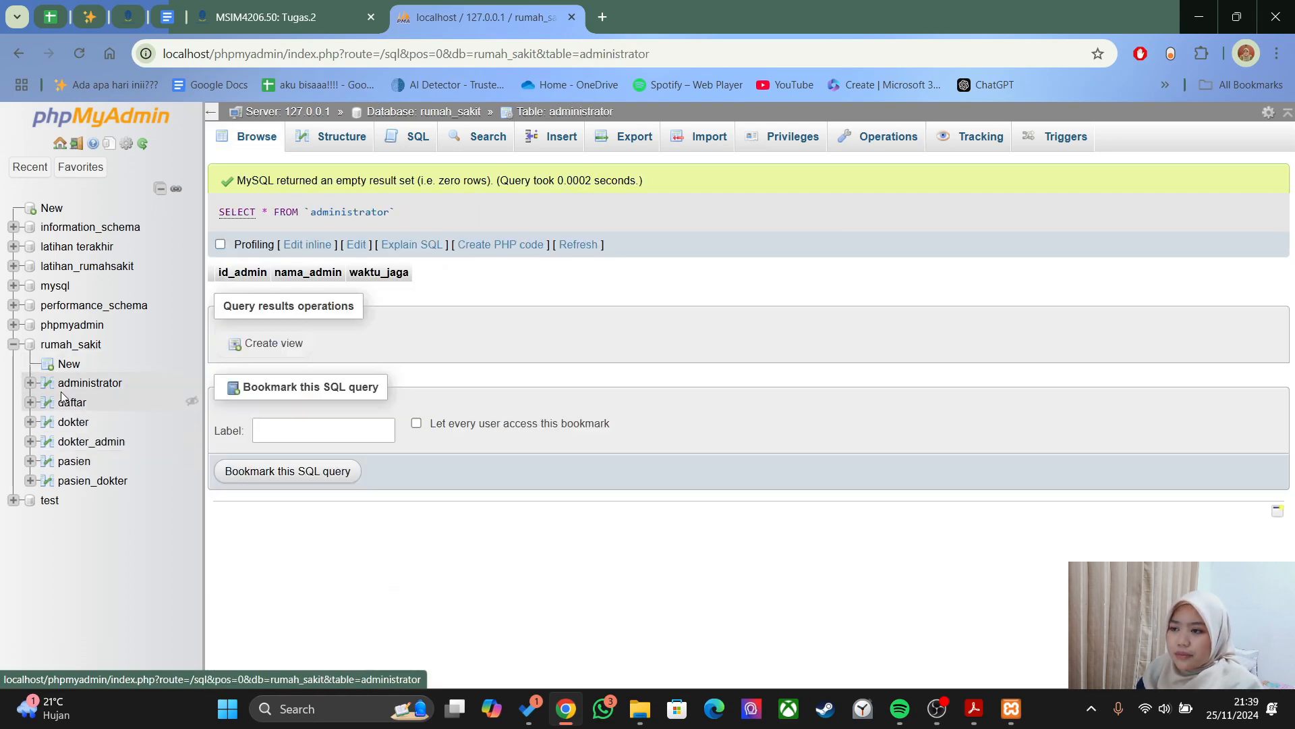
pyautogui.click(552, 137)
pyautogui.scroll(-5, 664, 358)
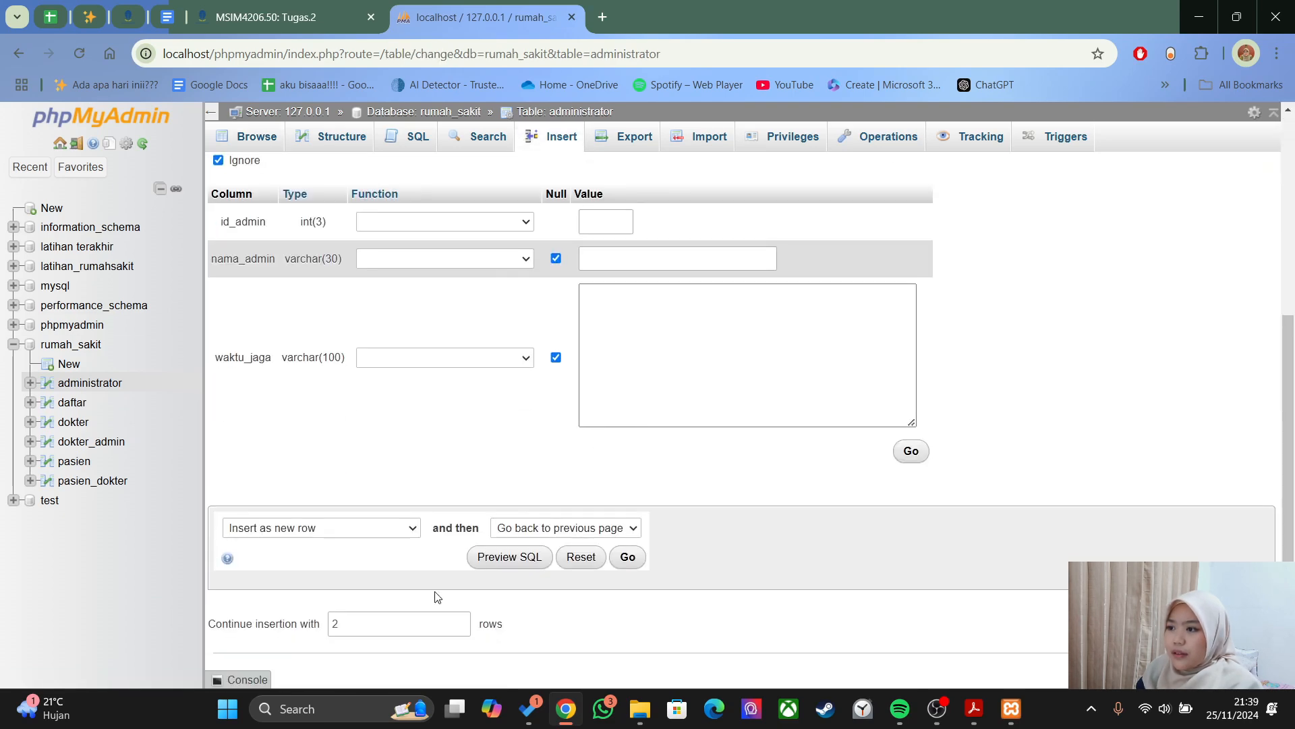
pyautogui.click(342, 623)
pyautogui.doubleClick(341, 624)
pyautogui.write('4')
pyautogui.click(295, 660)
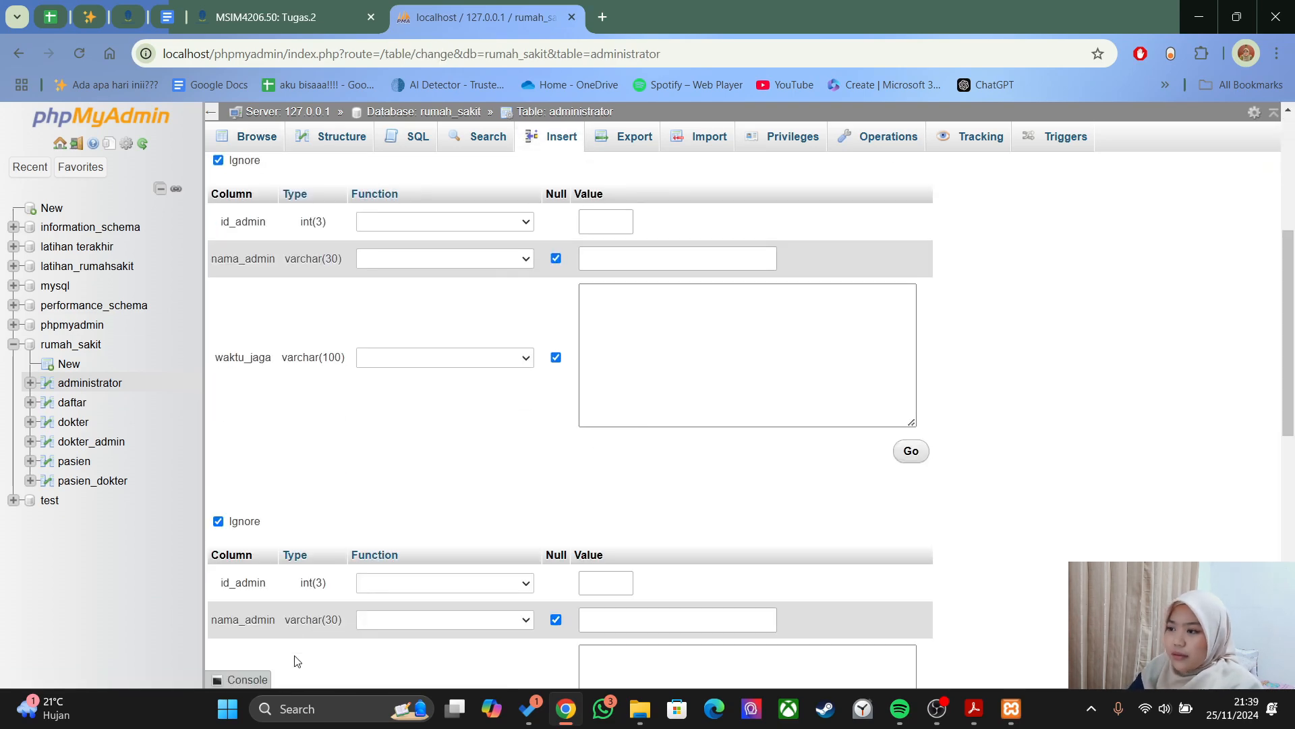
pyautogui.scroll(-1, 730, 514)
# - Fill the first row with id_admin 701, a suggested name and a street-style waktu_jaga value
pyautogui.click(607, 202)
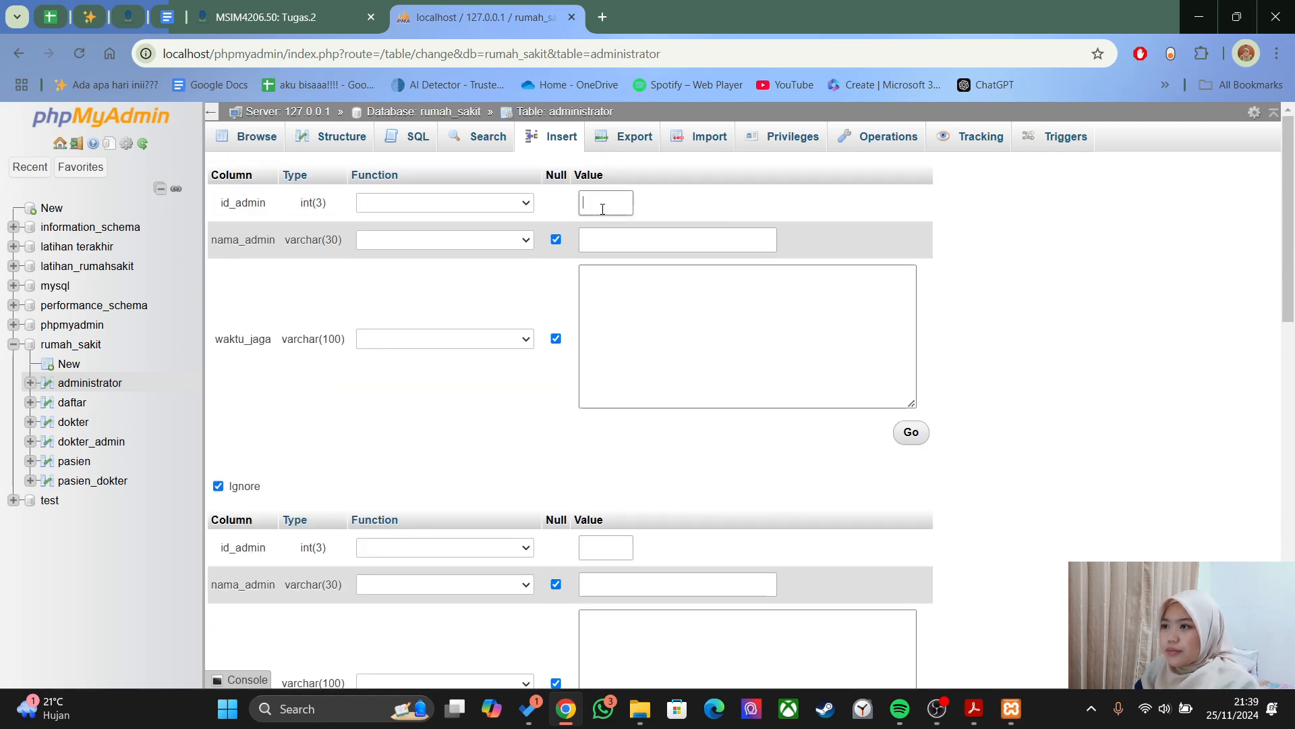
pyautogui.write('701')
pyautogui.click(631, 240)
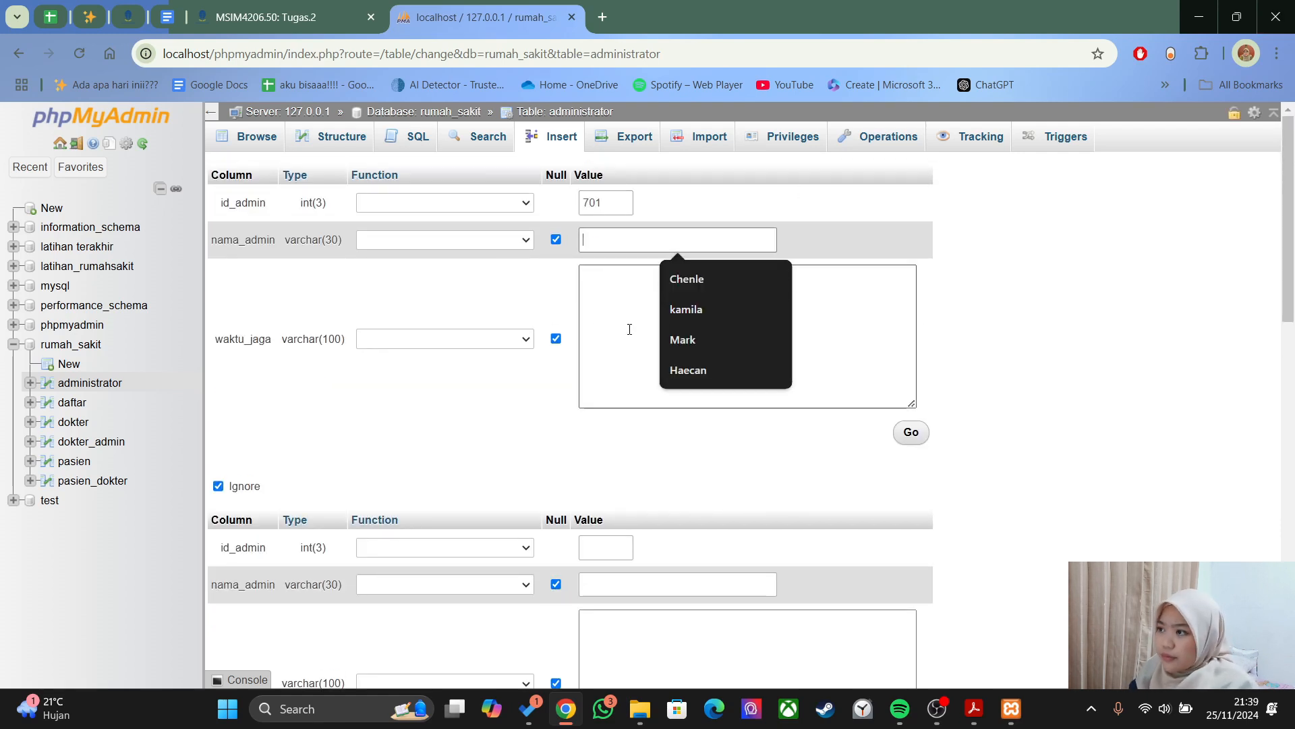
pyautogui.click(641, 277)
pyautogui.click(659, 291)
pyautogui.write('Jalan Makmur no 1')
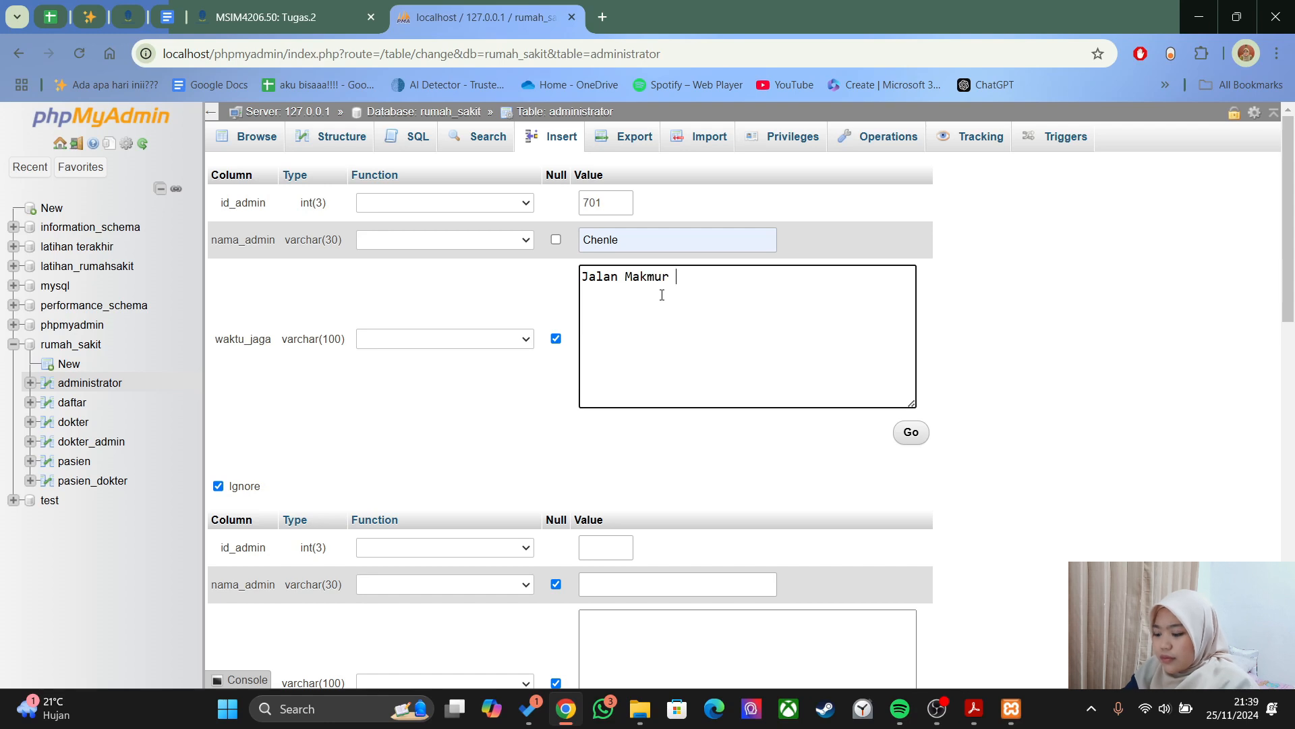
pyautogui.scroll(-5, 875, 423)
# - Fill the second row with id_admin 702, a suggested name and a street-style waktu_jaga value
pyautogui.click(629, 215)
pyautogui.click(651, 249)
pyautogui.click(655, 247)
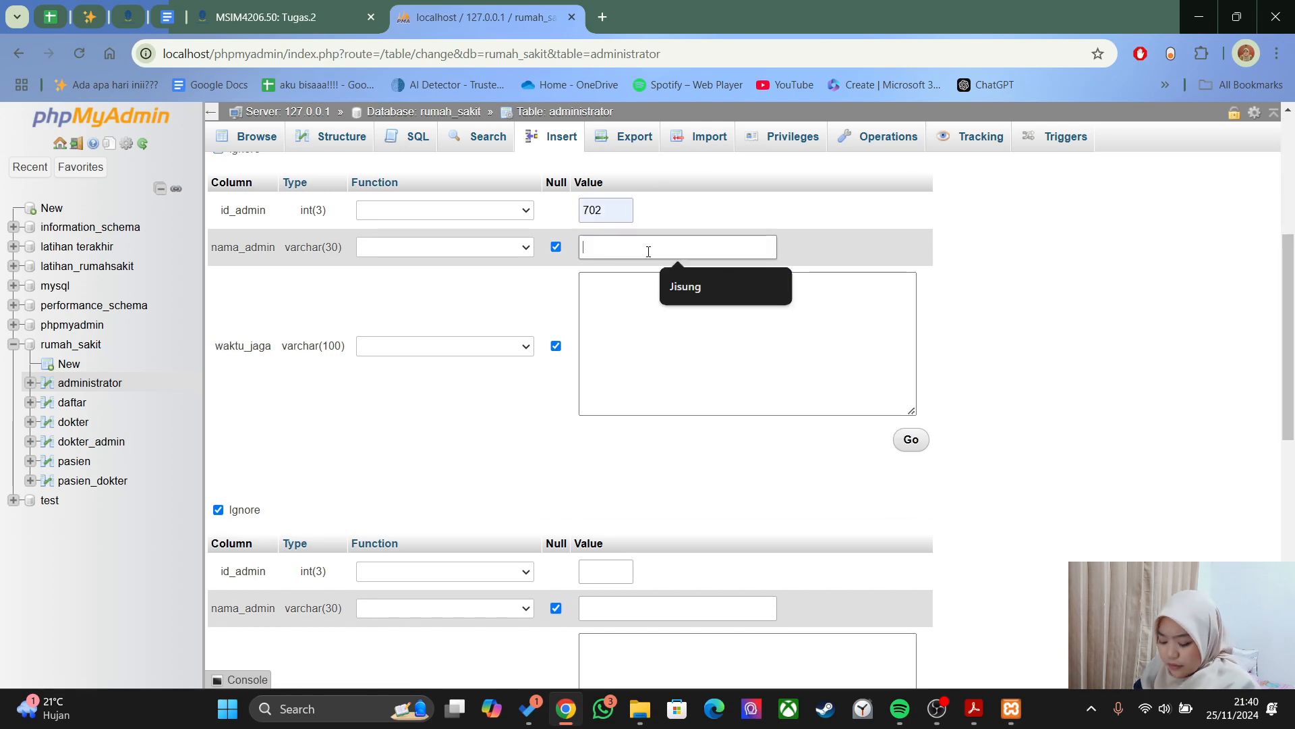
pyautogui.click(675, 282)
pyautogui.click(673, 286)
pyautogui.write('Jalan Sehat no 3')
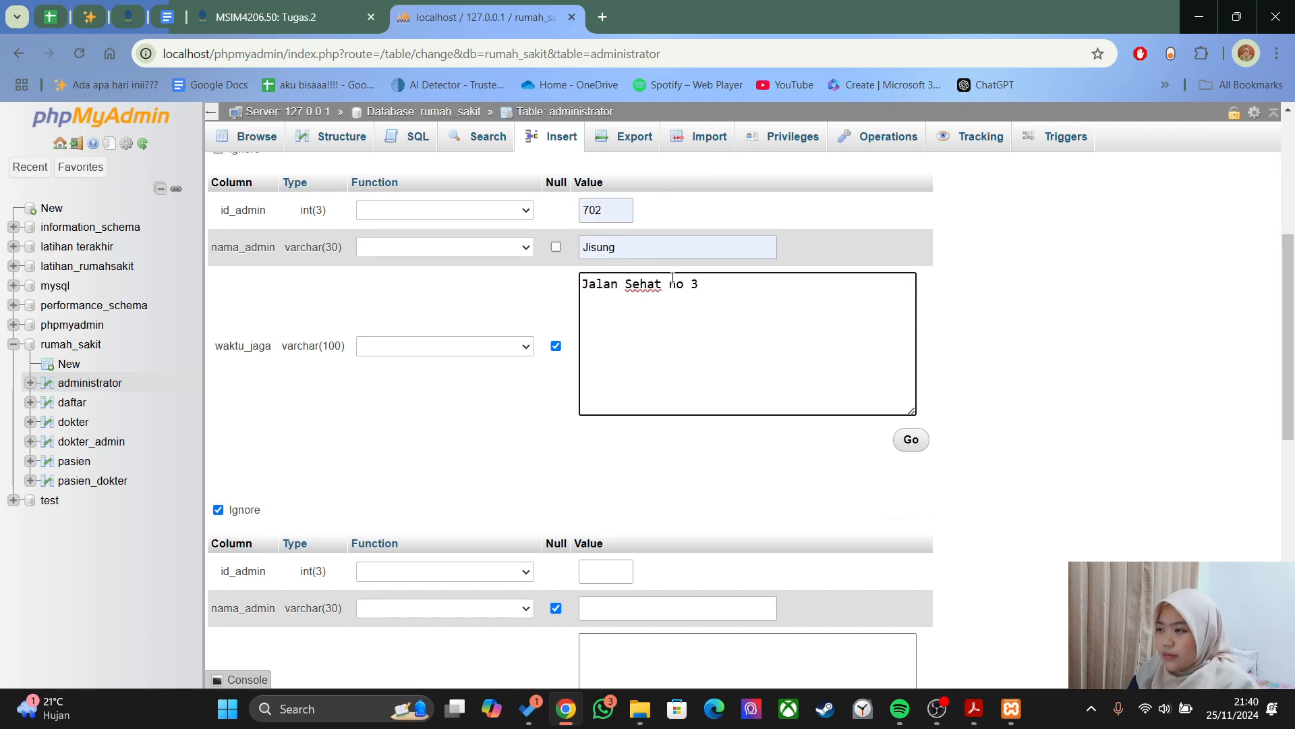
pyautogui.scroll(-4, 668, 303)
# - Fill the third row with id_admin 703, a suggested name and a corrected waktu_jaga value
pyautogui.click(605, 318)
pyautogui.click(628, 340)
pyautogui.click(601, 355)
pyautogui.click(620, 388)
pyautogui.click(682, 399)
pyautogui.write('Jalan')
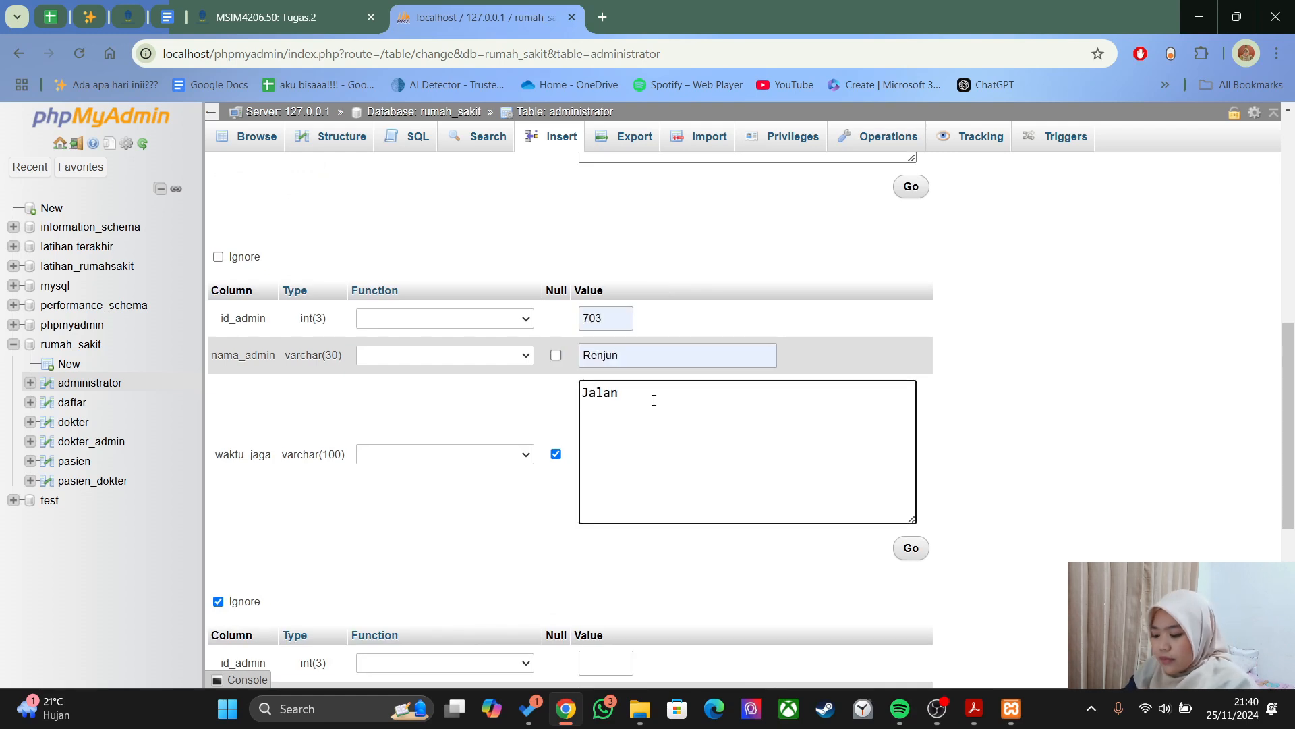
pyautogui.write(' Meldi')
pyautogui.press('BackSpace')
pyautogui.press('BackSpace')
pyautogui.press('BackSpace')
pyautogui.press('BackSpace')
pyautogui.write('awar')
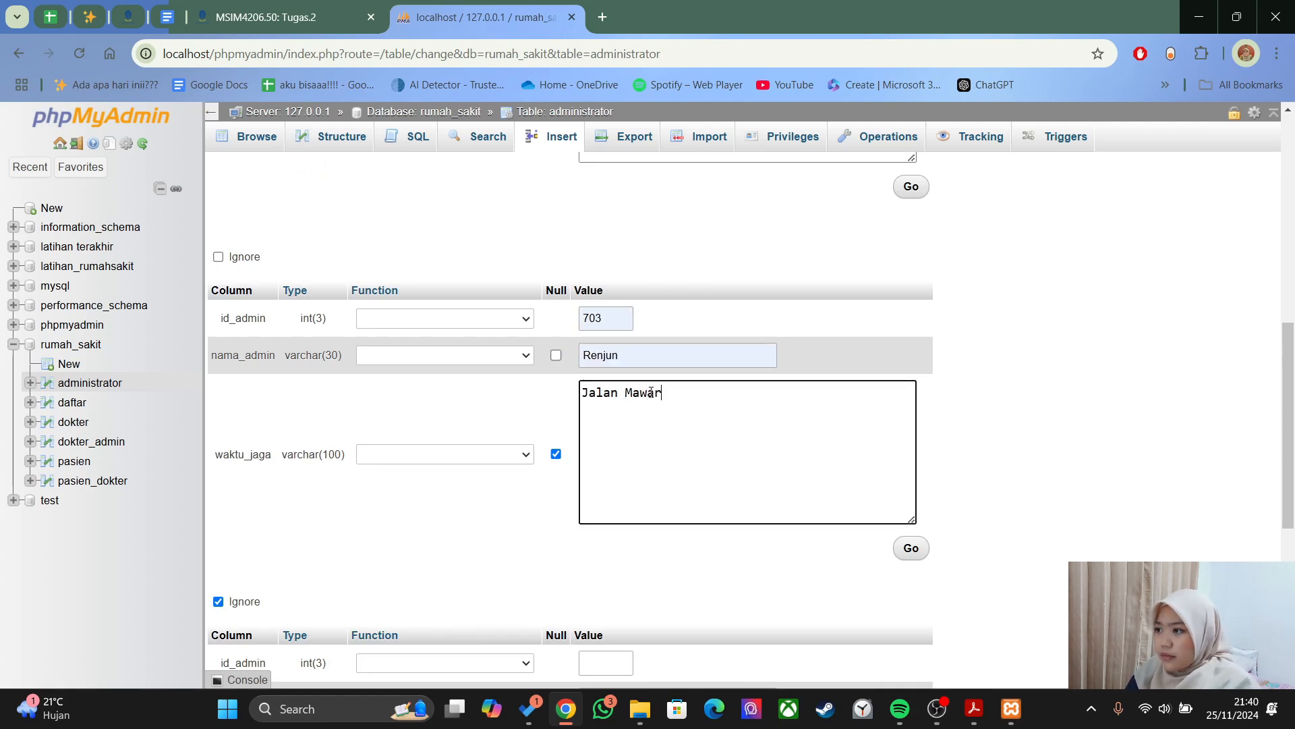
pyautogui.scroll(-1, 862, 555)
# - Fill the fourth row with id_admin 704, a name and waktu_jaga, then insert all four rows
pyautogui.click(606, 249)
pyautogui.click(620, 272)
pyautogui.click(615, 286)
pyautogui.click(627, 309)
pyautogui.click(670, 359)
pyautogui.write('Jalan Mak')
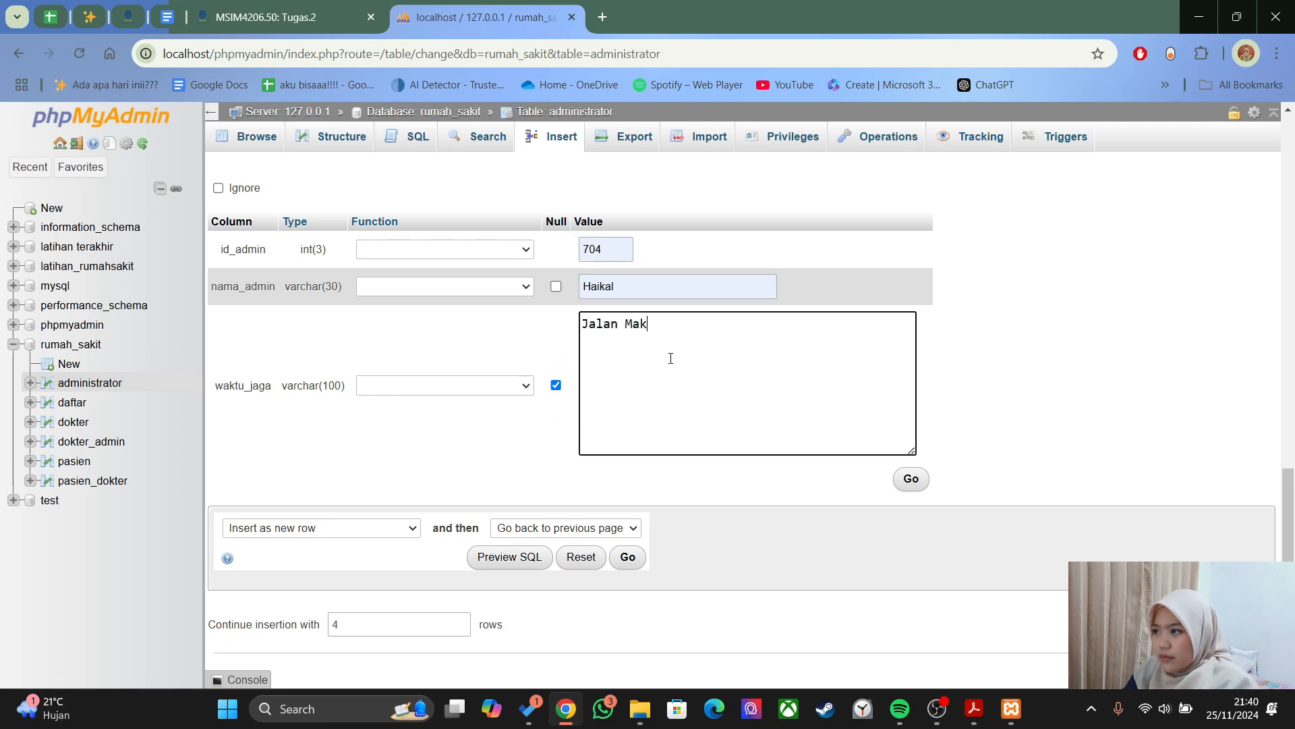
pyautogui.write('mur Jaya')
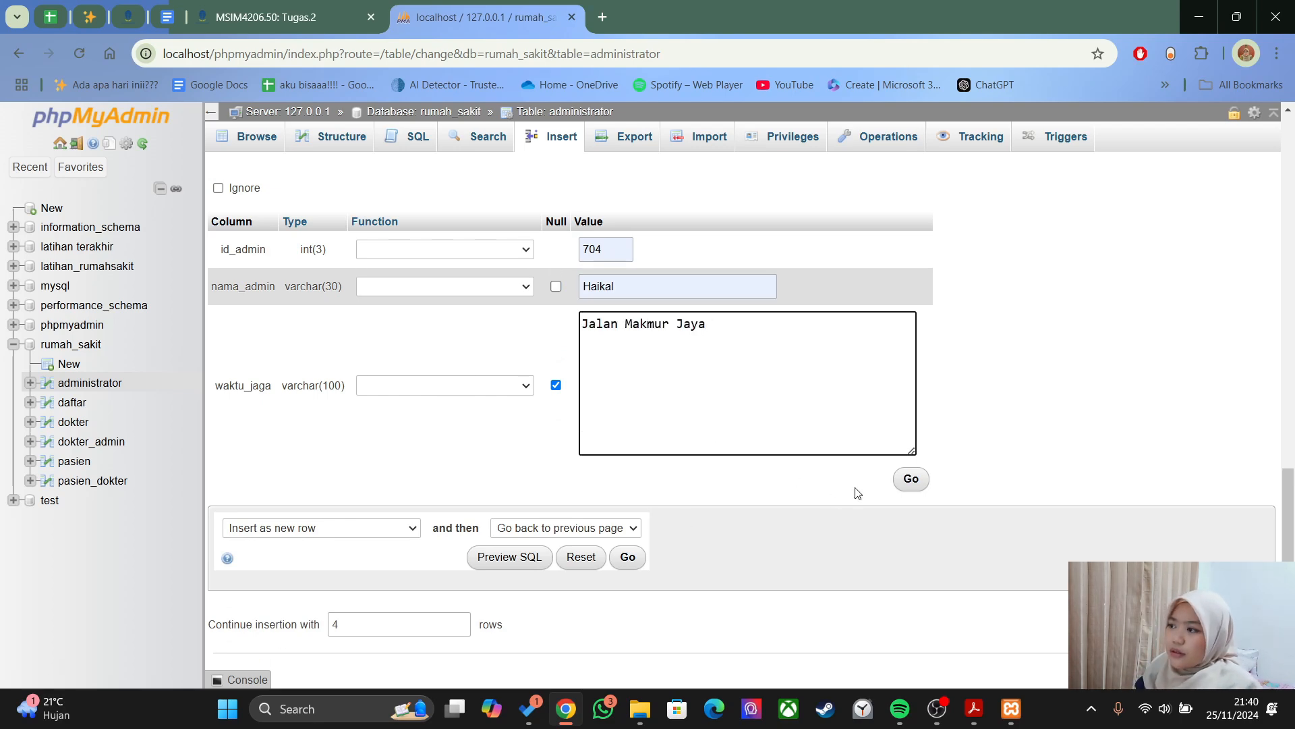
pyautogui.click(909, 479)
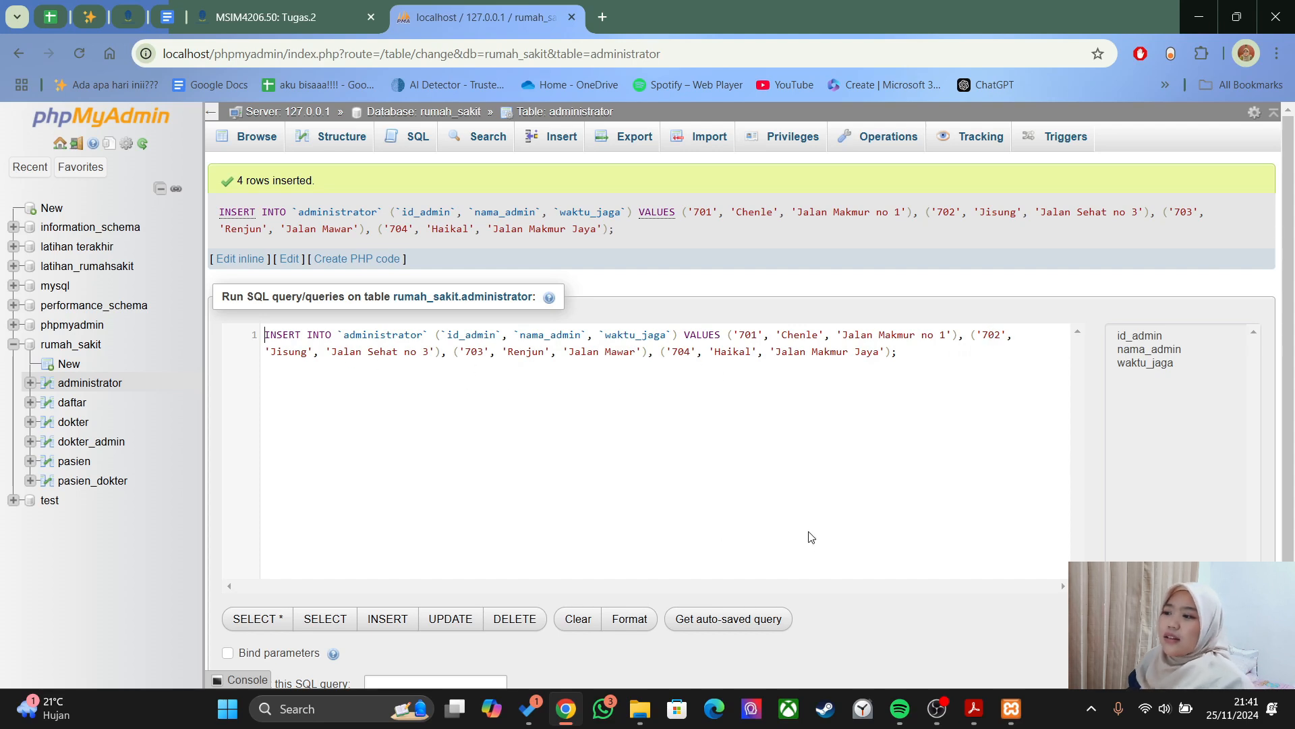
pyautogui.scroll(-2, 513, 467)
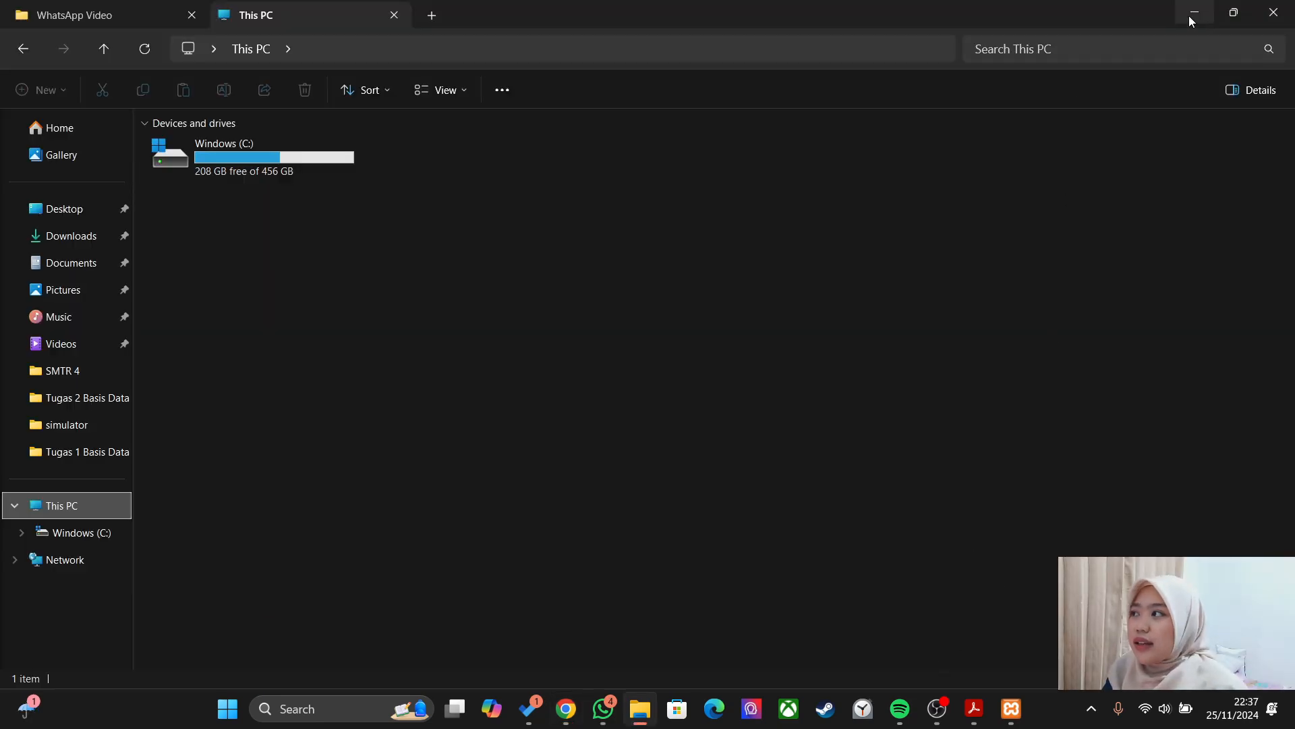
# - Browse the administrator, daftar, dokter, pasien and pasien_dokter rows, then open the rumah_sakit overview
pyautogui.click(1192, 14)
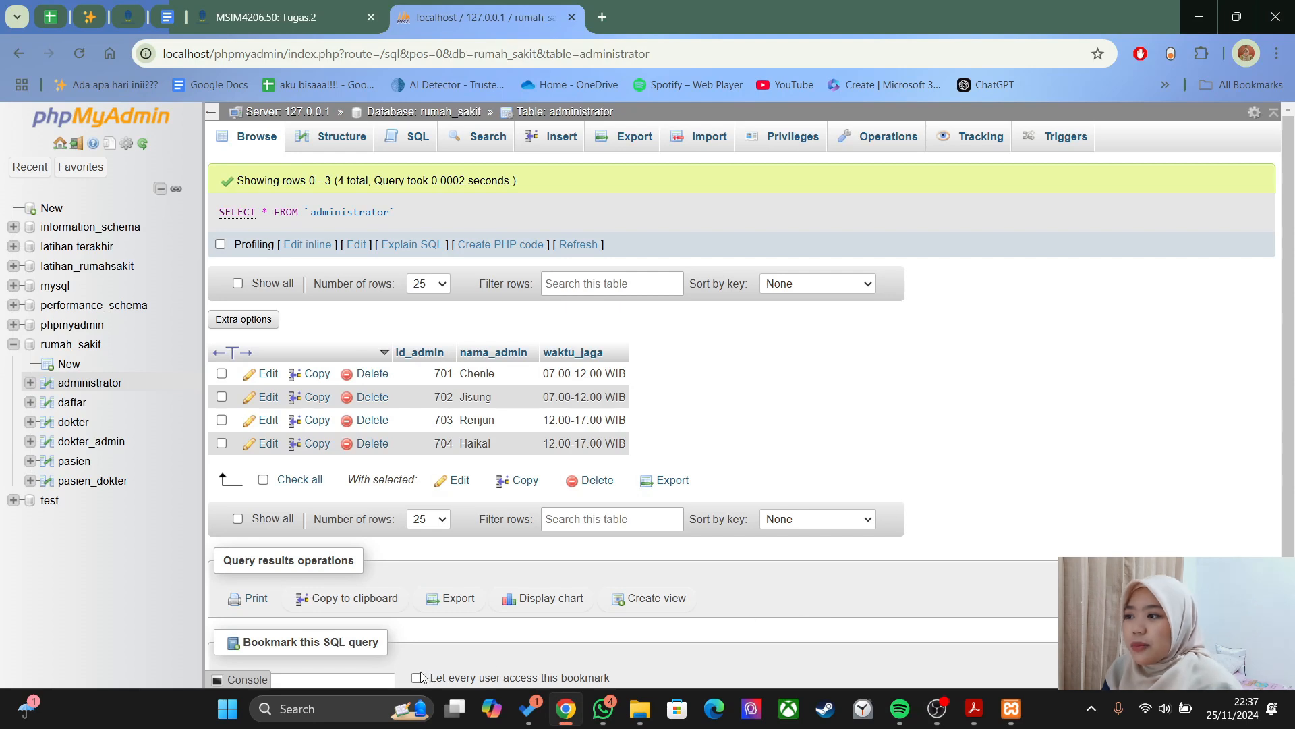
pyautogui.click(101, 384)
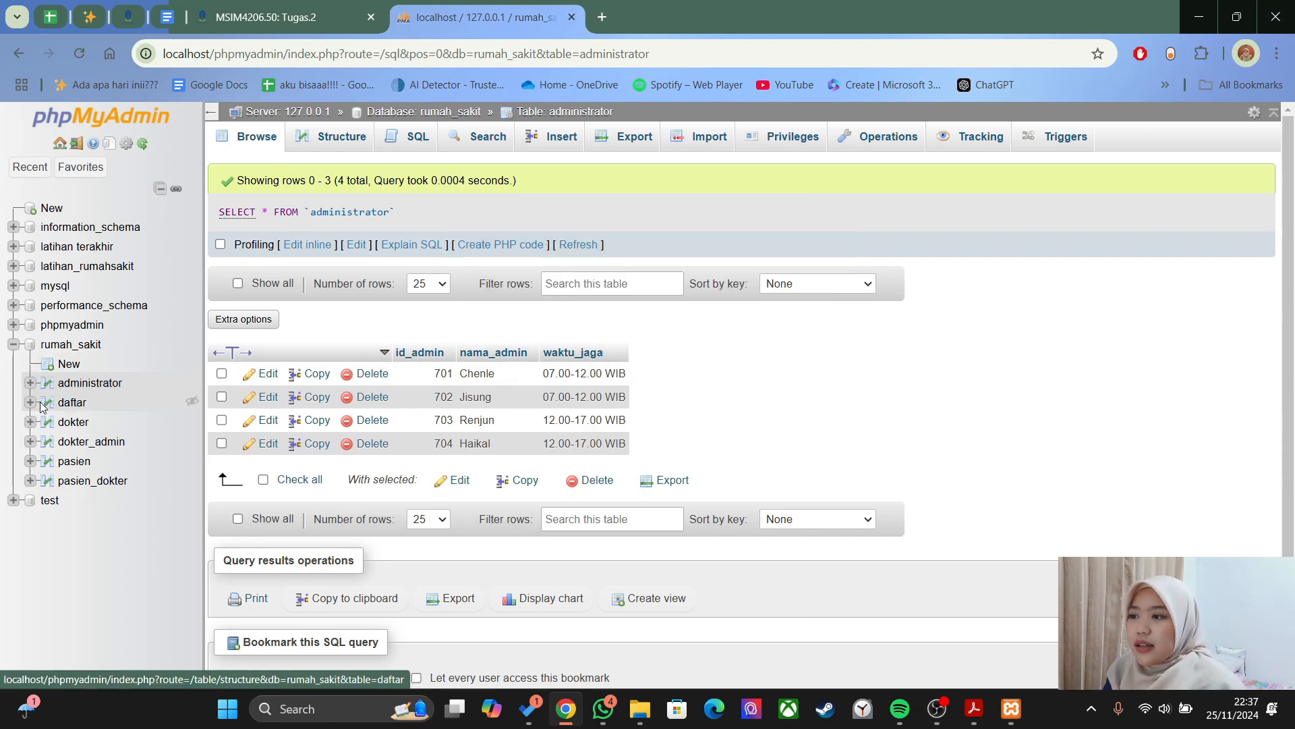
pyautogui.click(70, 403)
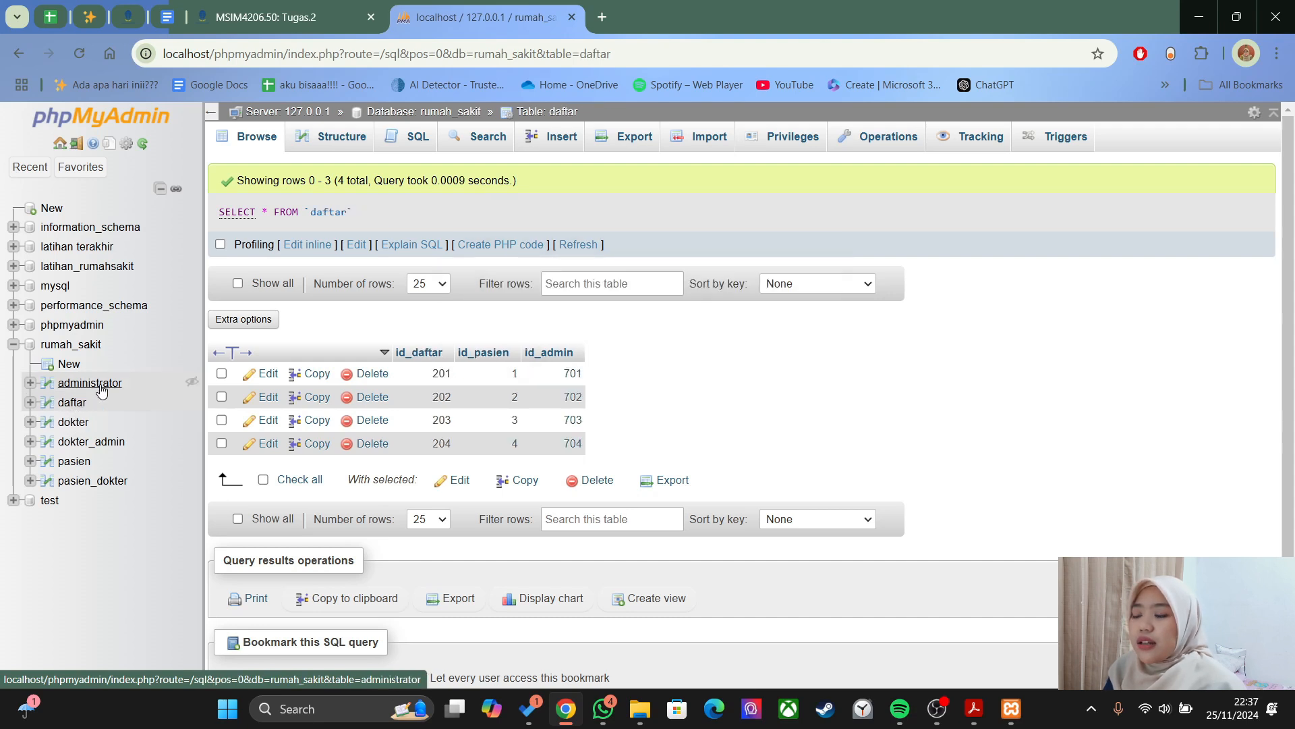
pyautogui.click(82, 430)
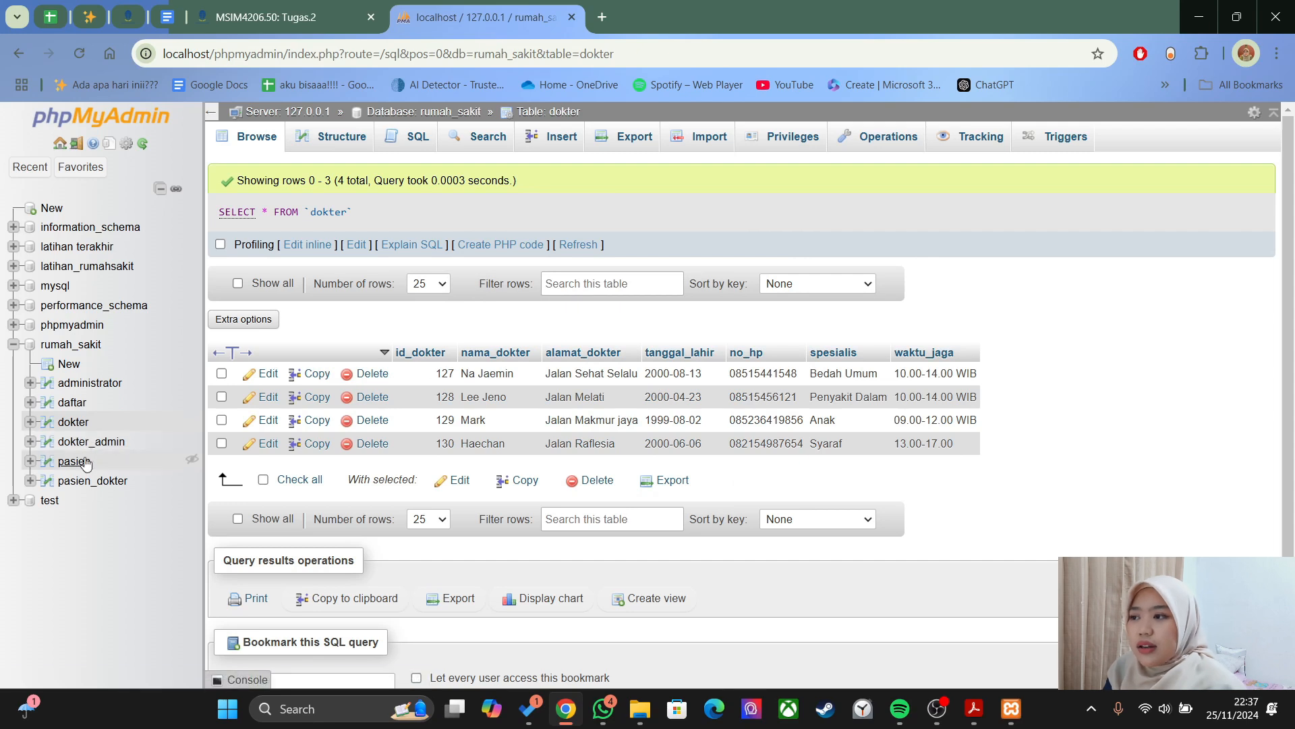
pyautogui.click(75, 462)
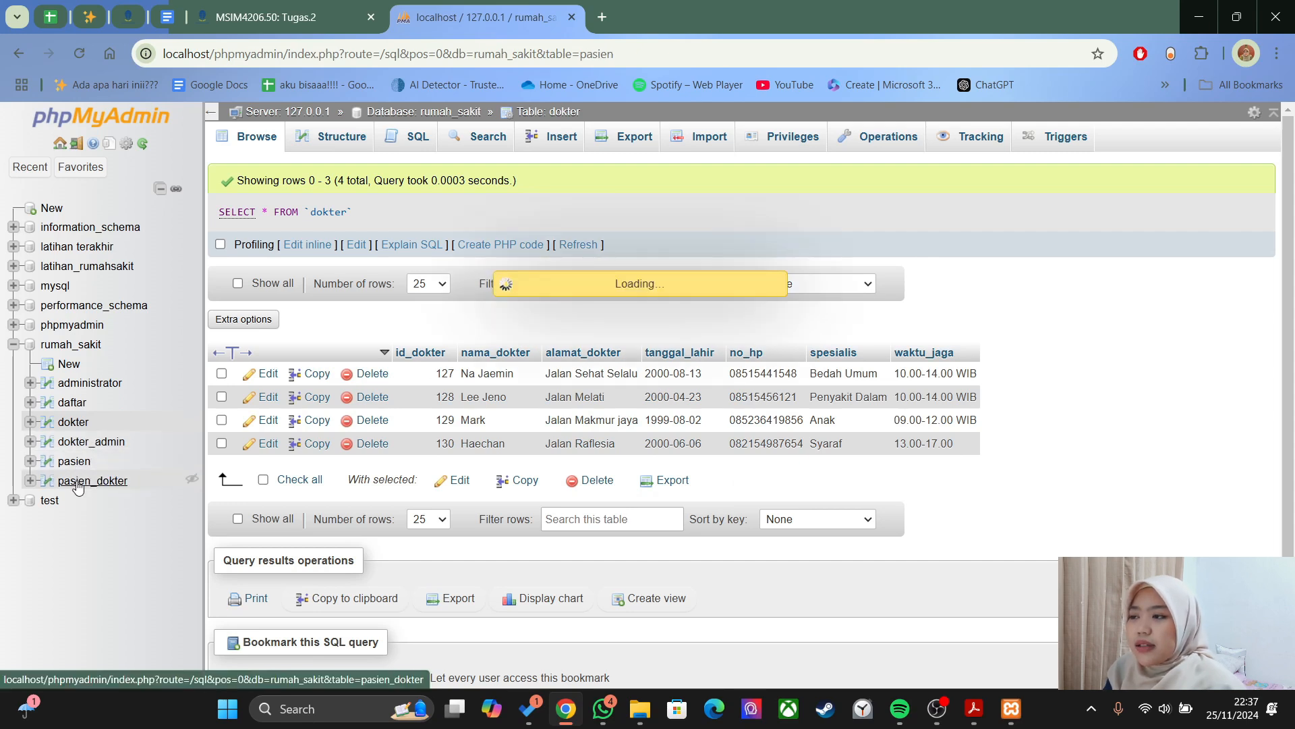
pyautogui.click(80, 481)
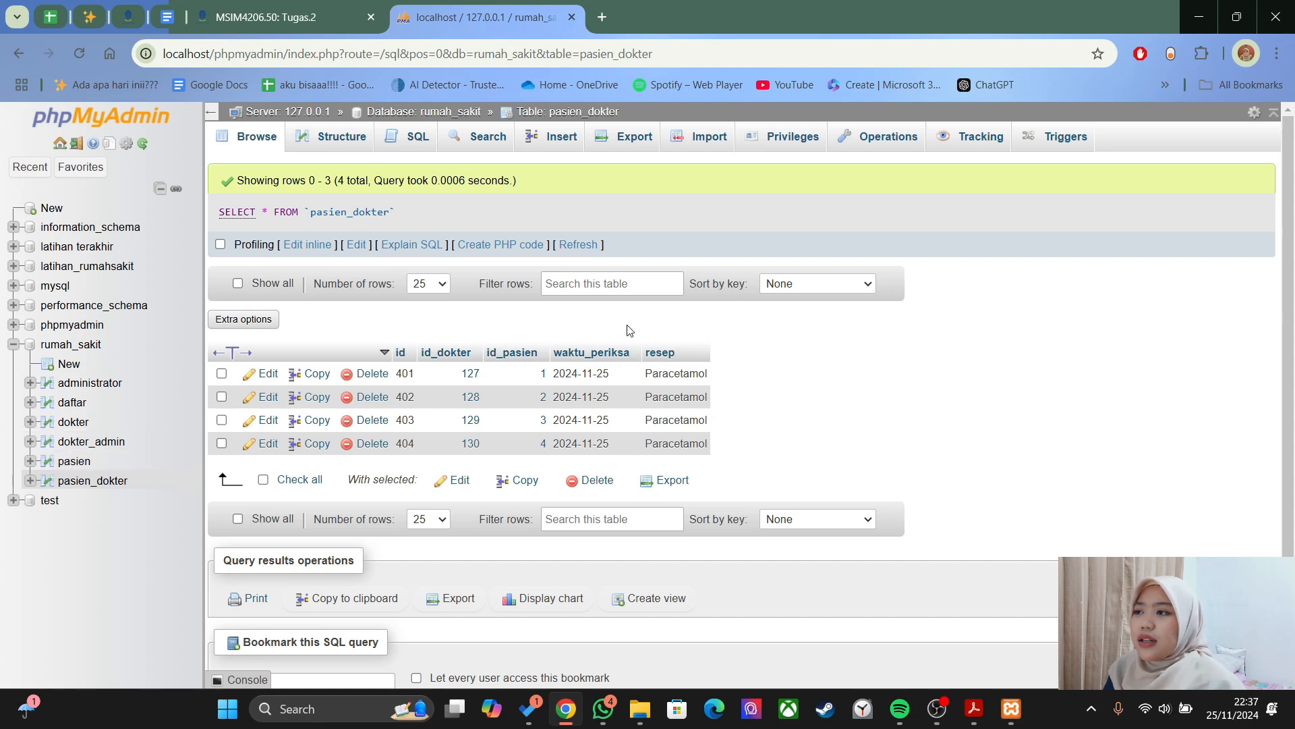
pyautogui.click(554, 136)
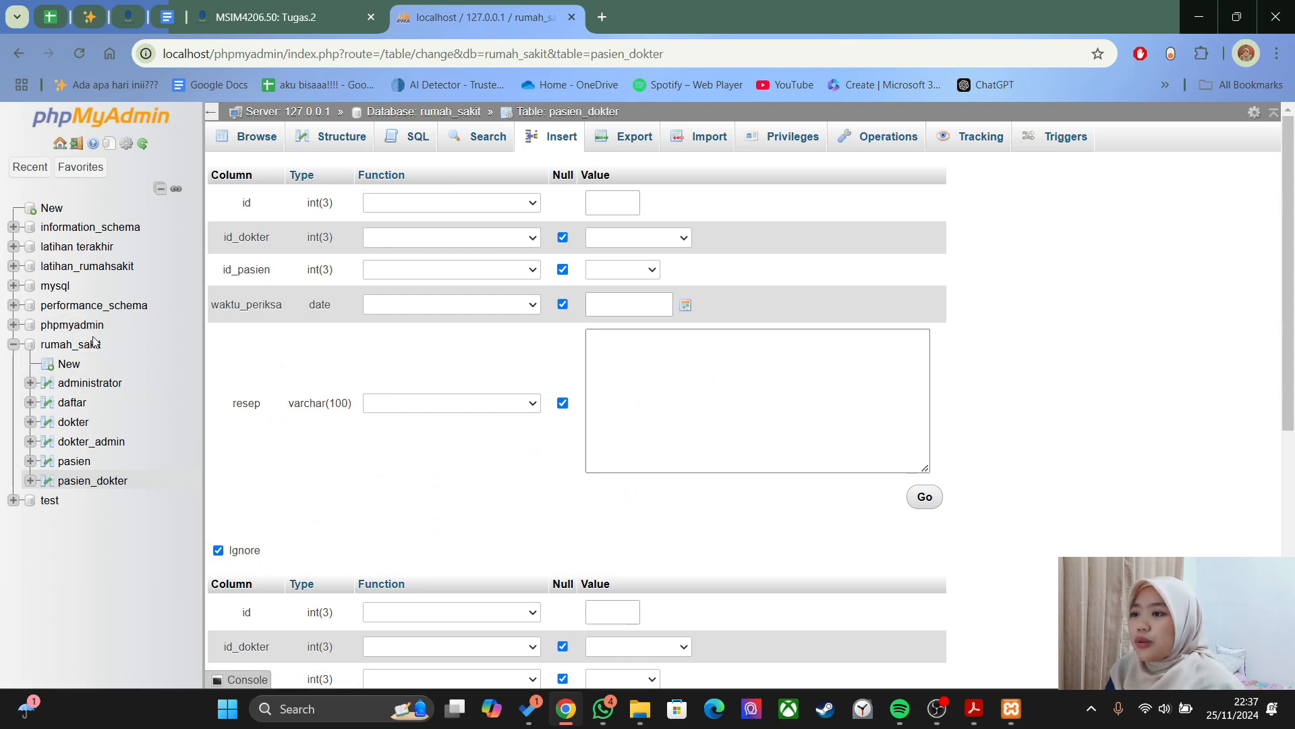
pyautogui.click(72, 344)
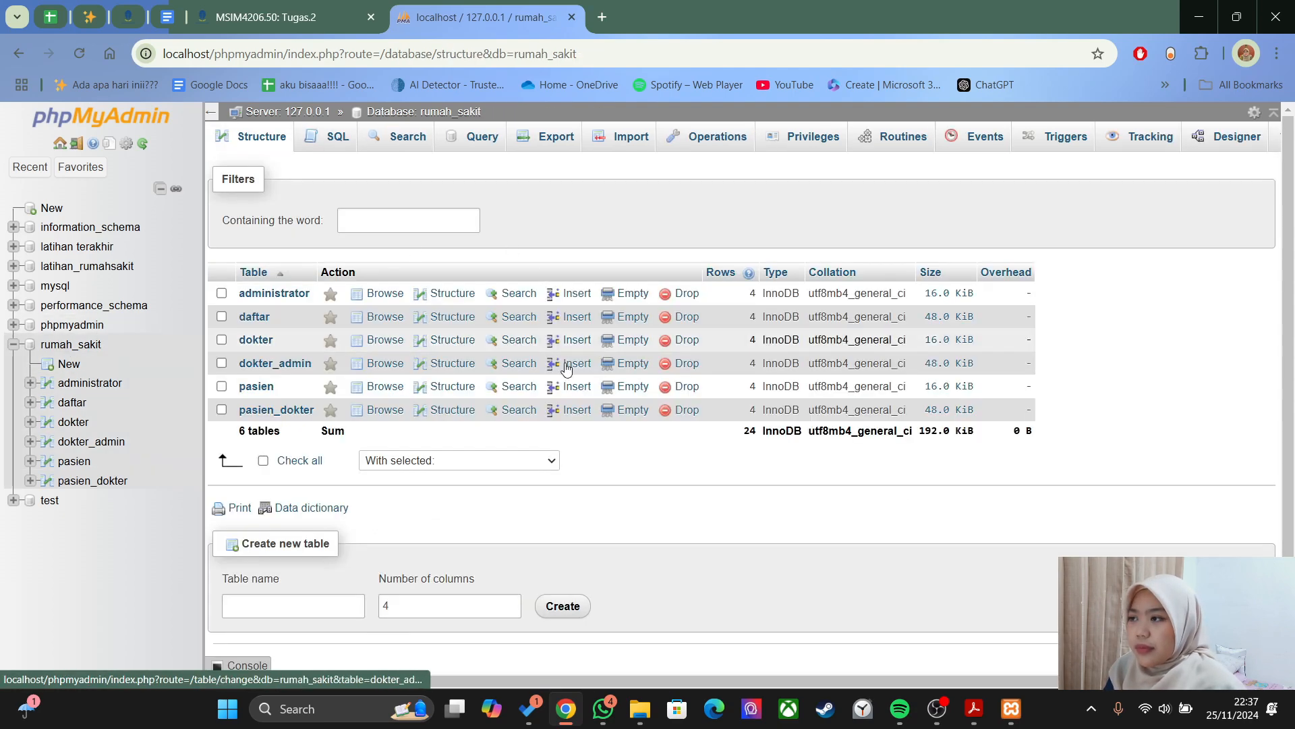
pyautogui.hotkey('alt', 'Tab')
pyautogui.hotkey('alt', 'Tab')
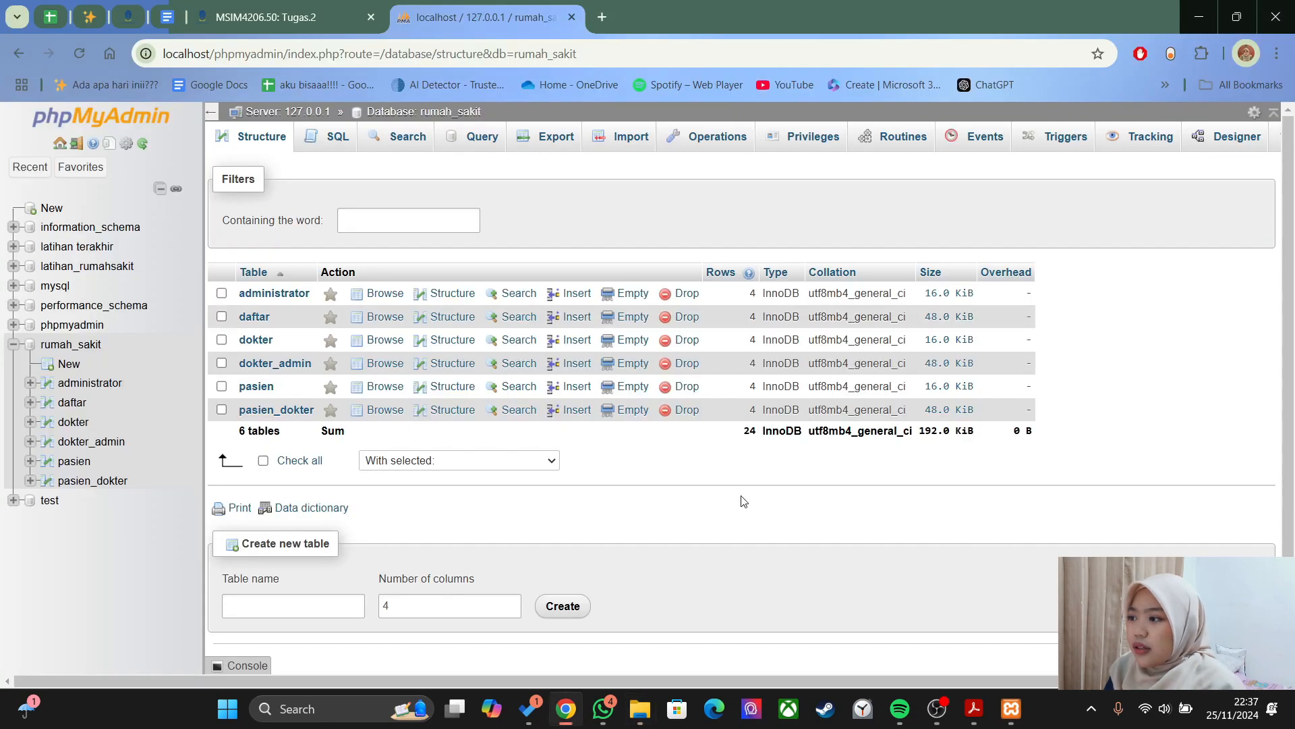
# - Scroll the PDF guide to section b. SELECT on page 24, showing the SELECT * FROM pasien example
pyautogui.click(973, 708)
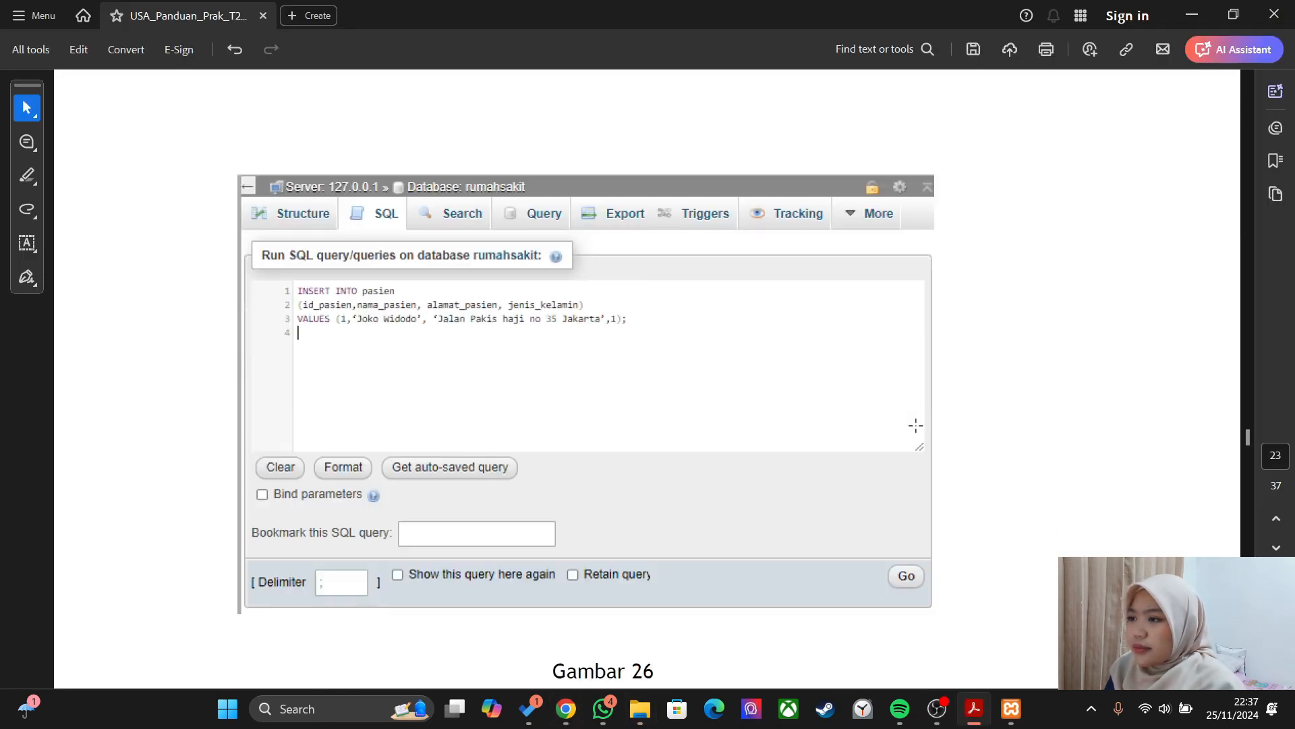
pyautogui.scroll(-6, 916, 425)
pyautogui.scroll(-7, 915, 425)
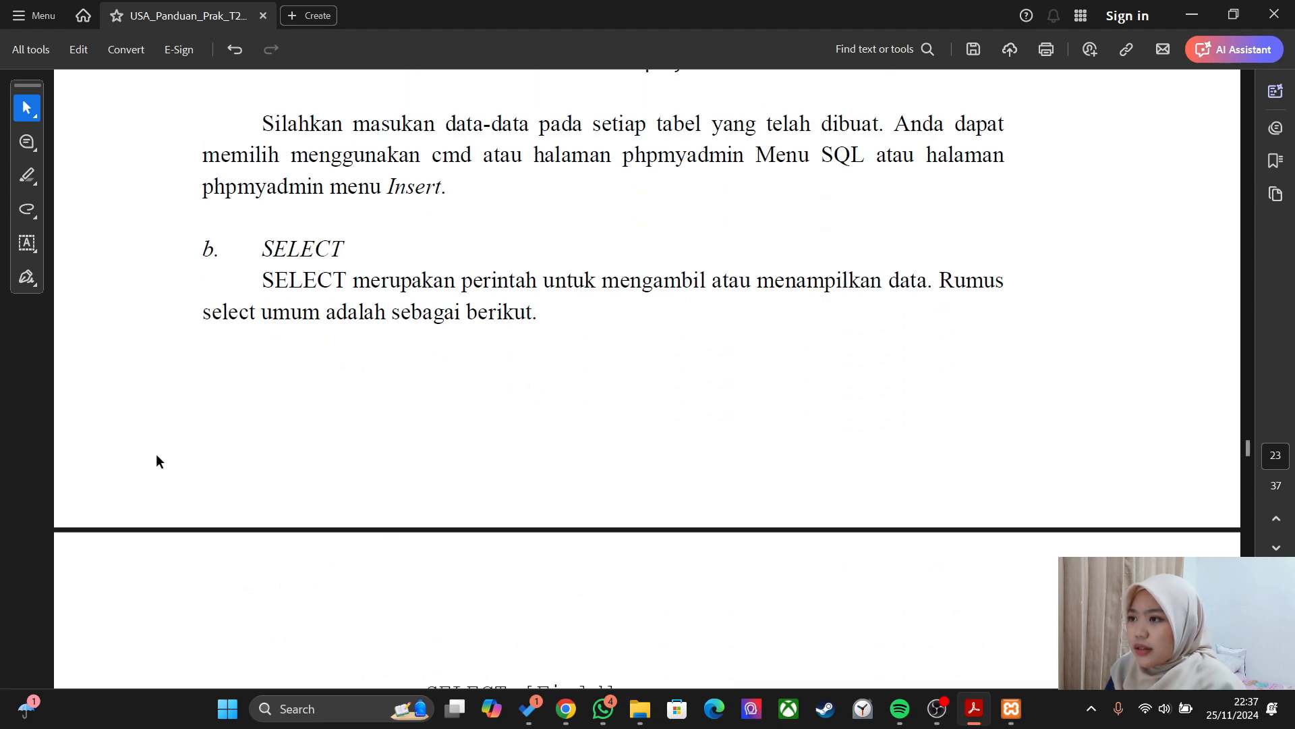
pyautogui.scroll(-1, 688, 301)
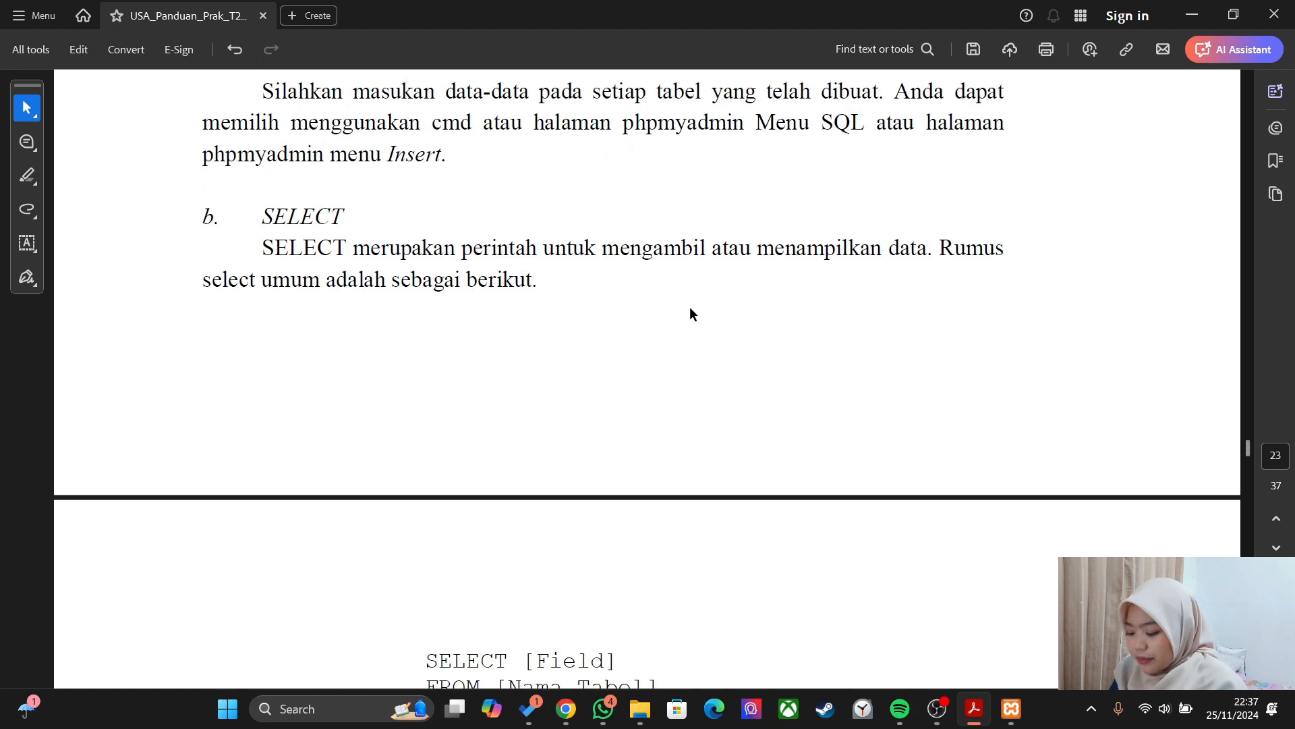
pyautogui.scroll(-15, 689, 307)
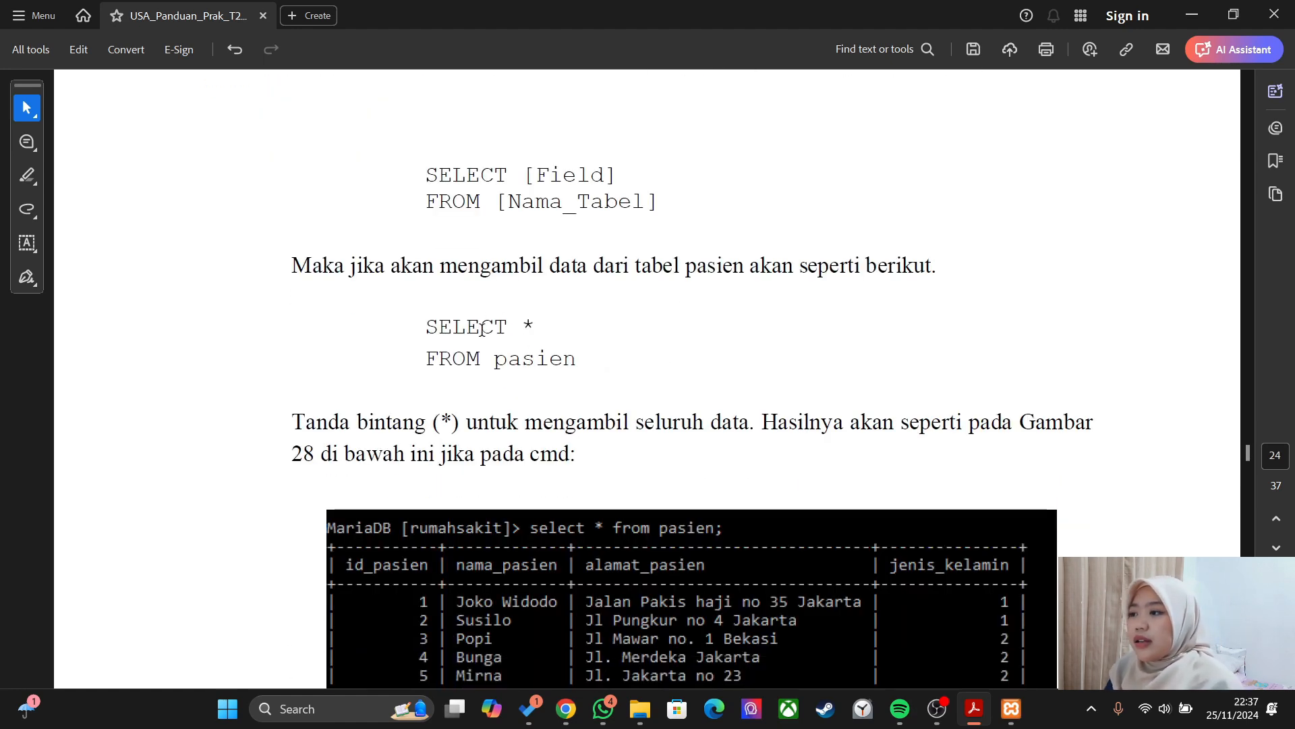
pyautogui.scroll(-1, 484, 311)
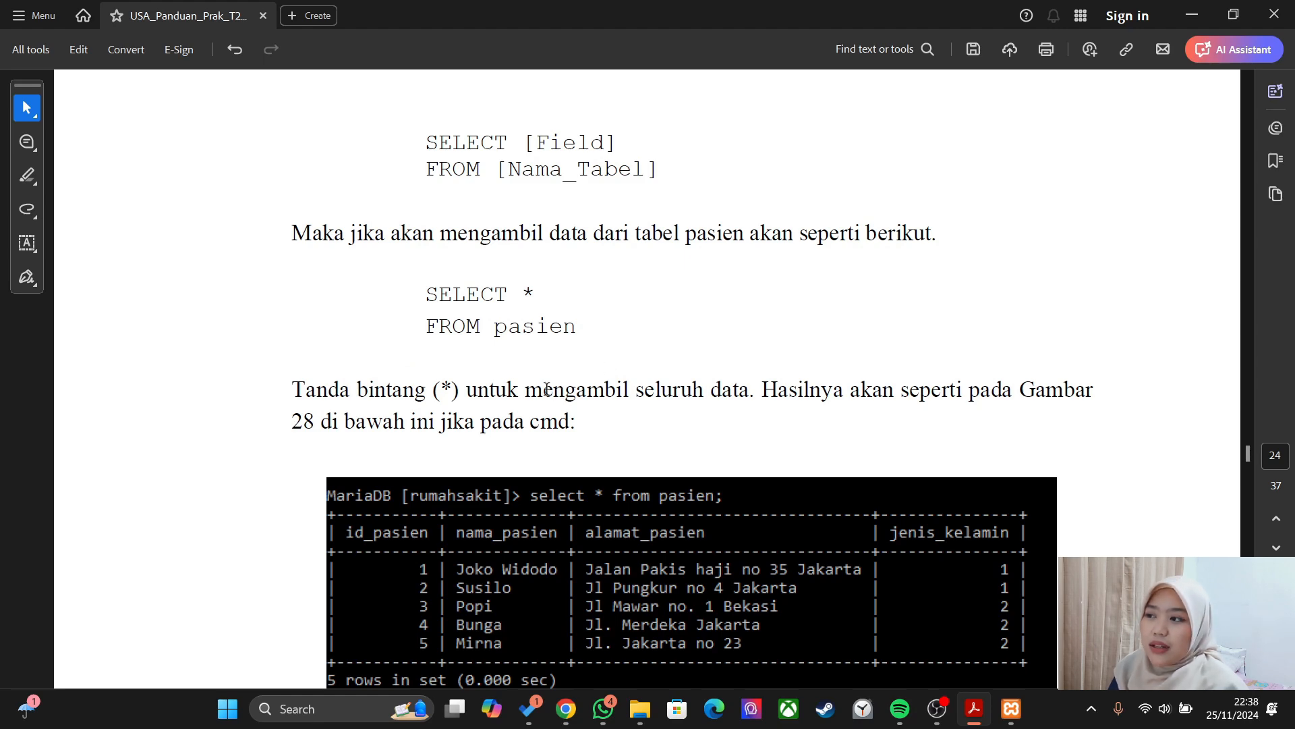
# - Start a rumah_sakit SQL query with the SELECT keyword via autocomplete
pyautogui.hotkey('alt', 'Tab')
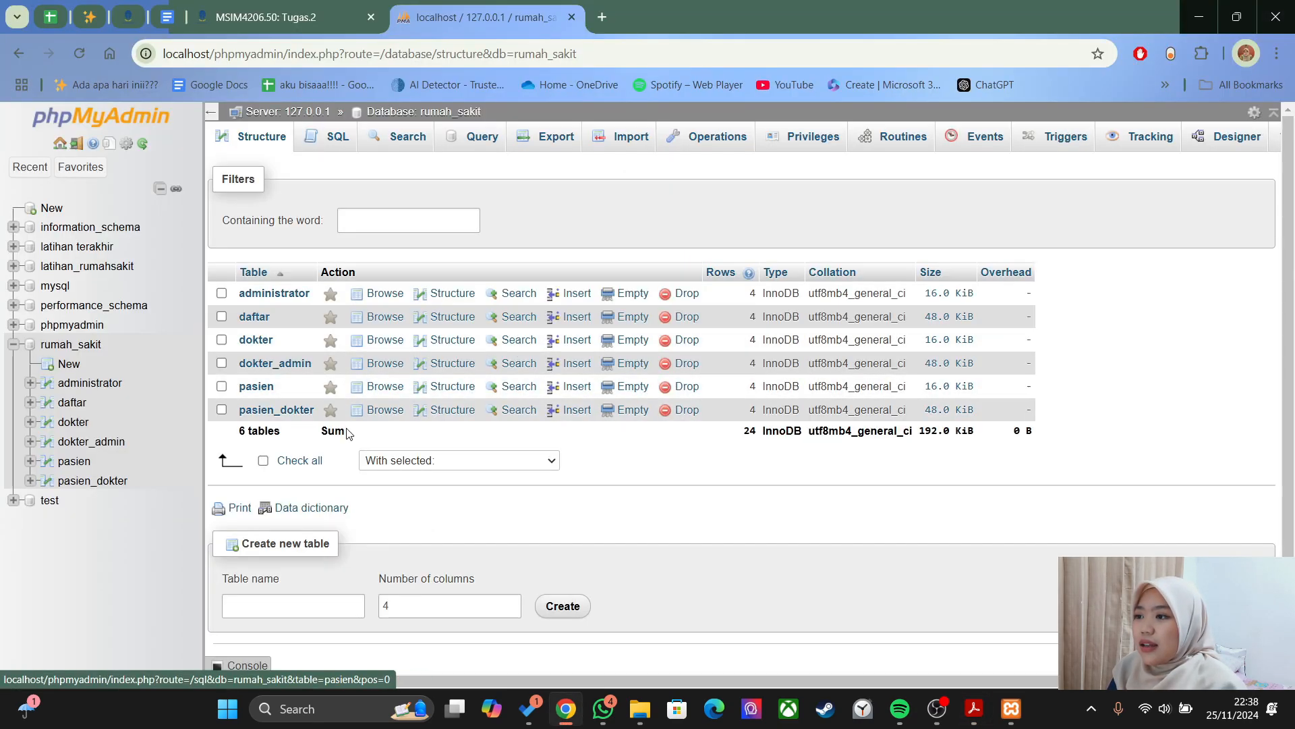
pyautogui.click(326, 137)
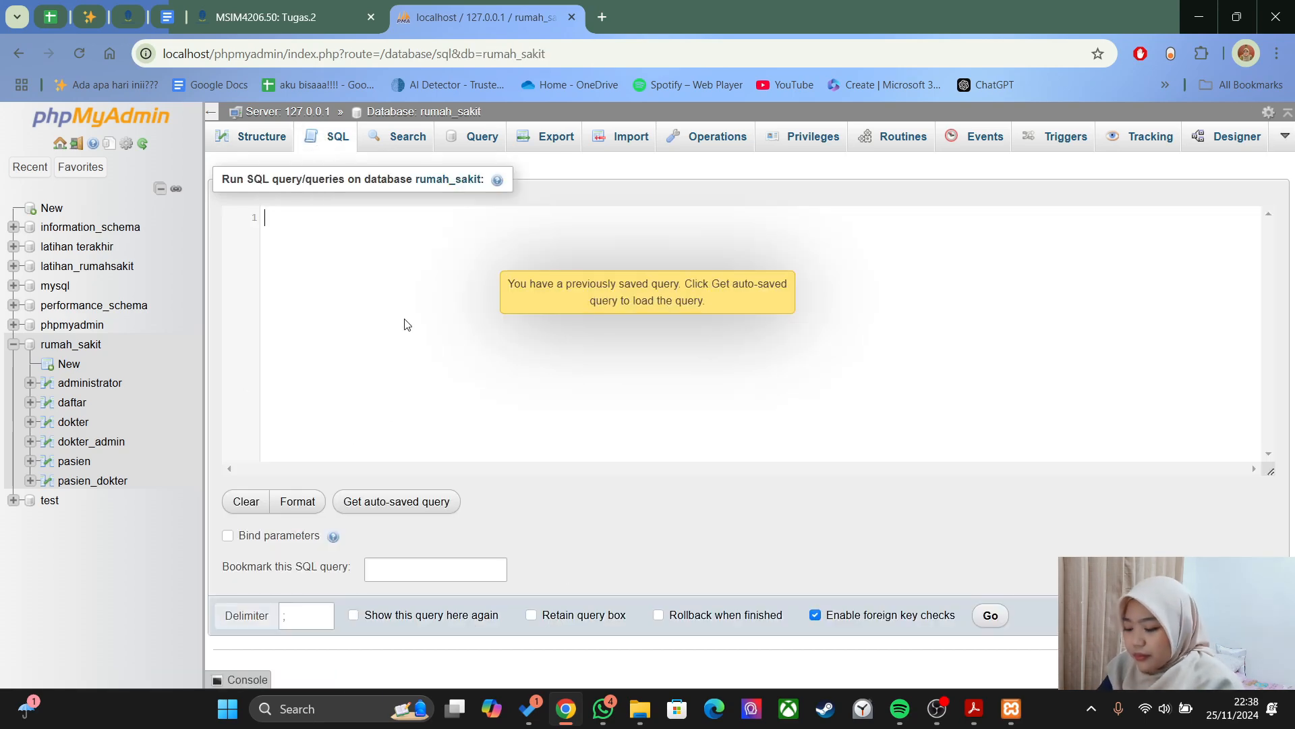
pyautogui.write('seelt')
pyautogui.press('BackSpace')
pyautogui.press('BackSpace')
pyautogui.press('BackSpace')
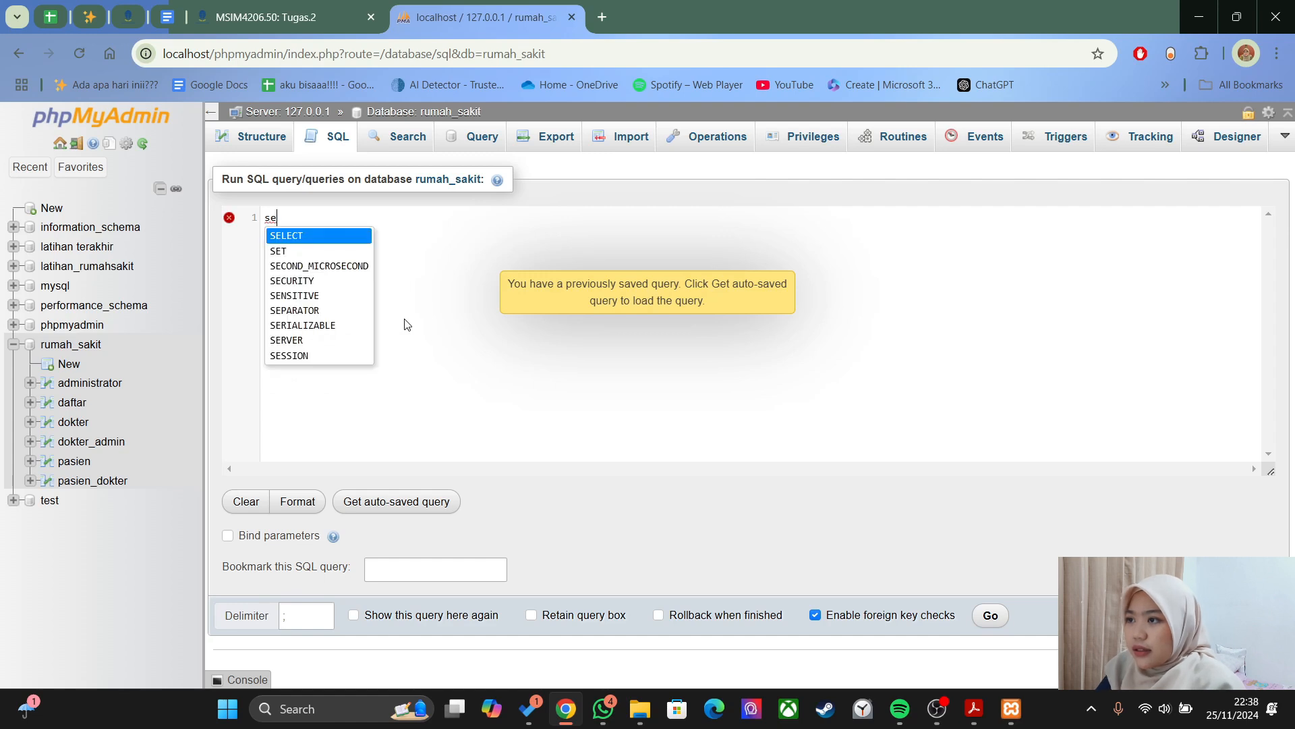
pyautogui.press('Return')
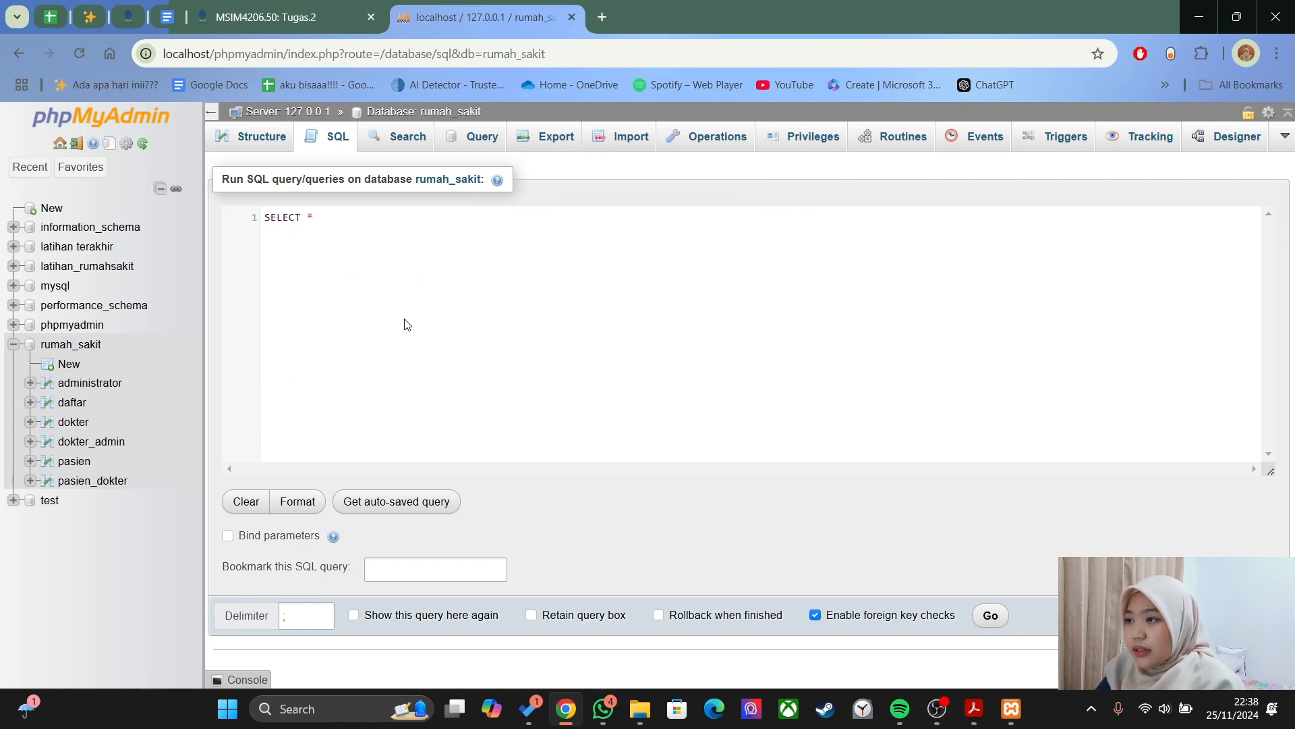
# - Complete the query as SELECT * FROM dokter, comparing it with the guide's example
pyautogui.write('dr')
pyautogui.press('Return')
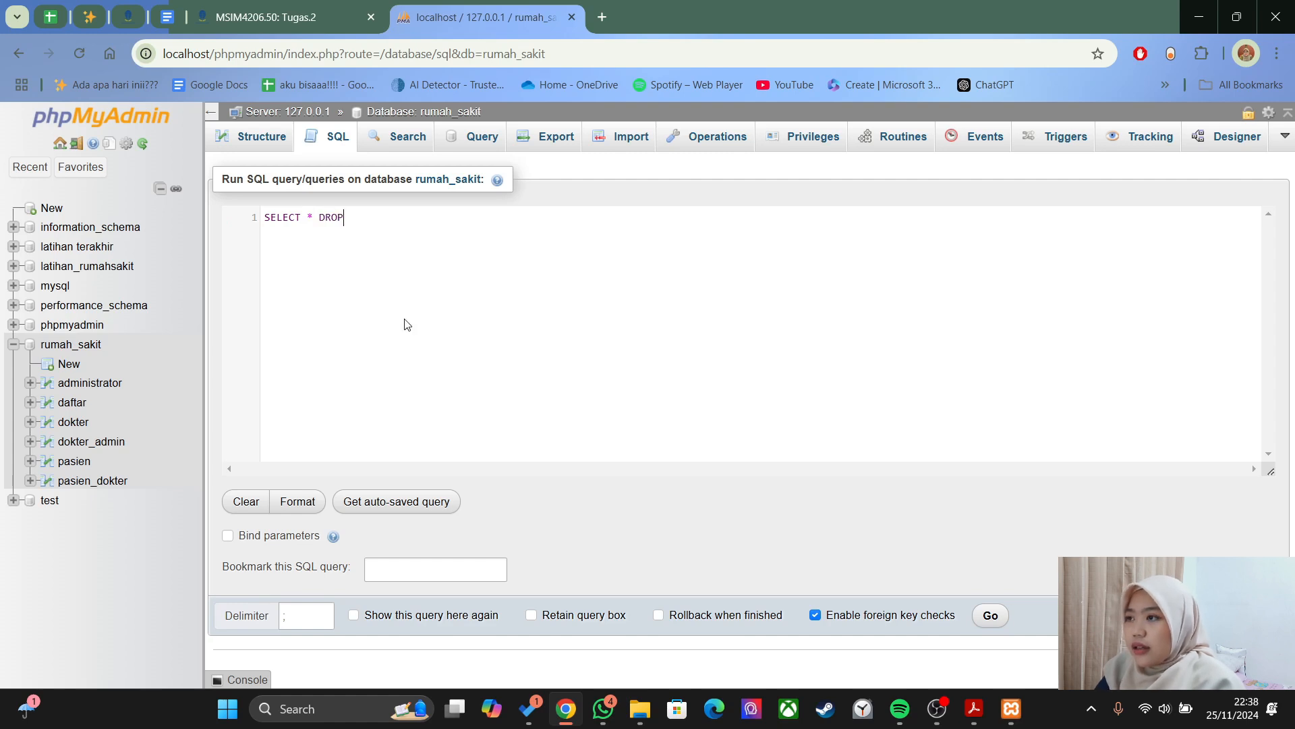
pyautogui.press('BackSpace')
pyautogui.press('BackSpace')
pyautogui.press('BackSpace')
pyautogui.write('f')
pyautogui.press('Return')
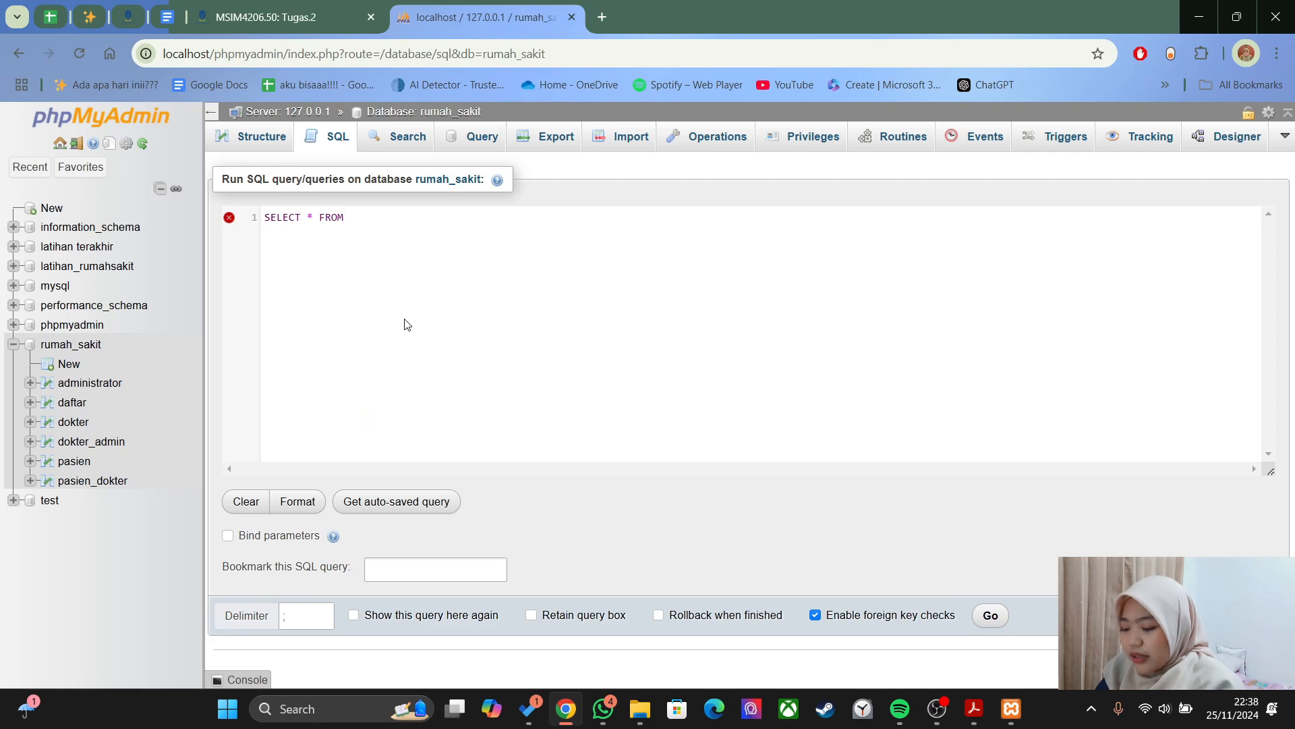
pyautogui.write('dok')
pyautogui.press('Down')
pyautogui.press('Return')
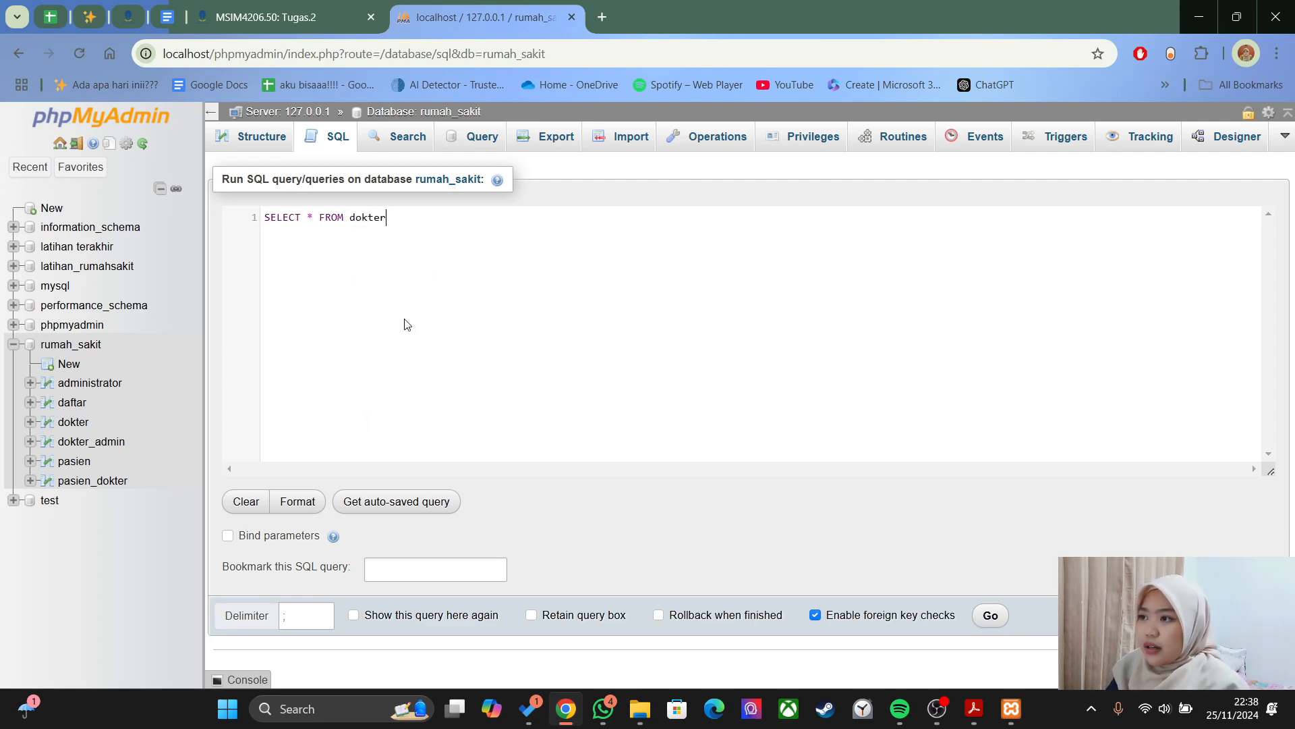
pyautogui.hotkey('alt', 'Tab')
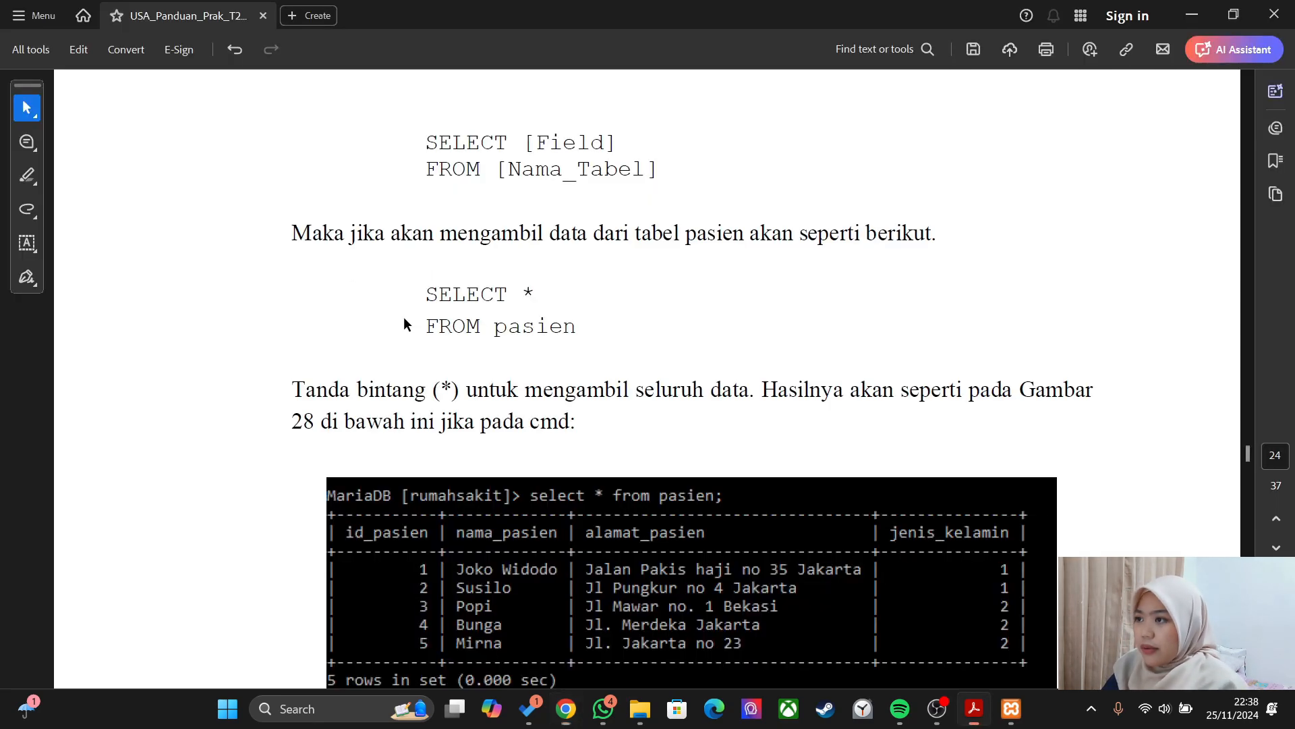
pyautogui.hotkey('alt', 'Tab')
pyautogui.hotkey('alt', 'Tab')
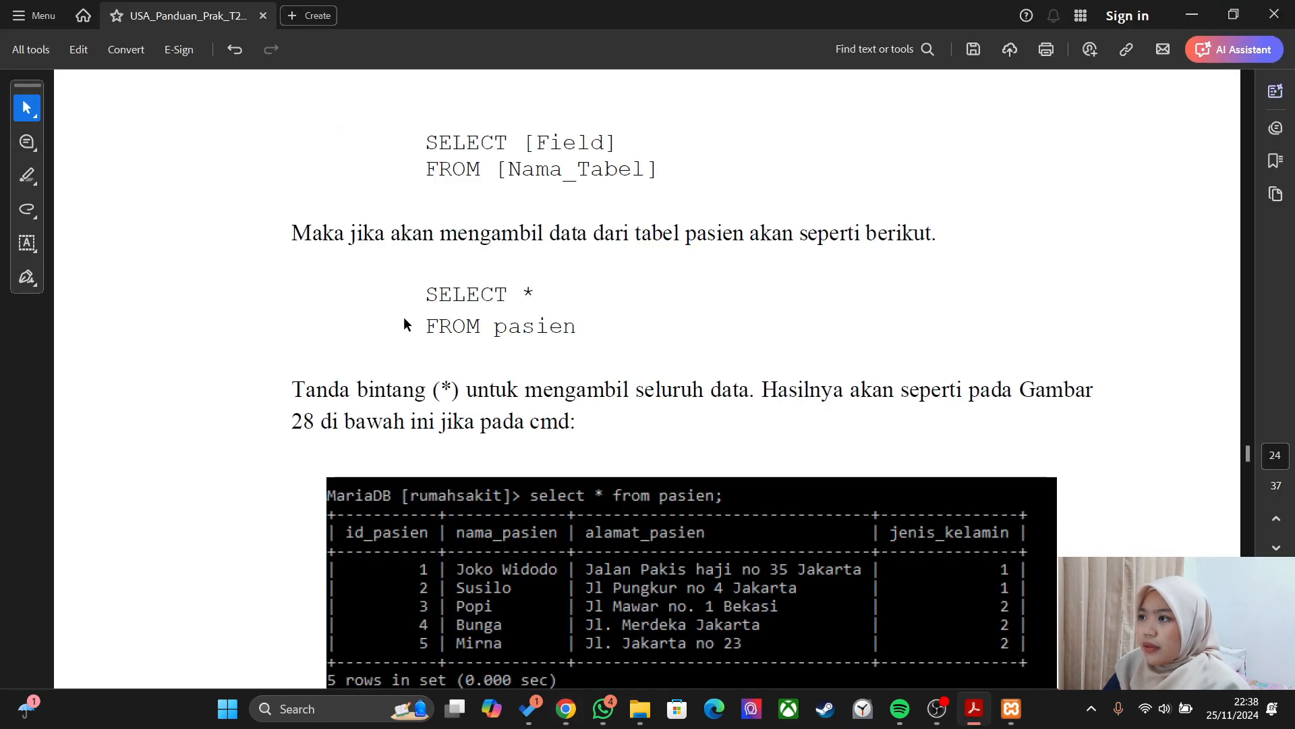
pyautogui.hotkey('alt', 'Tab')
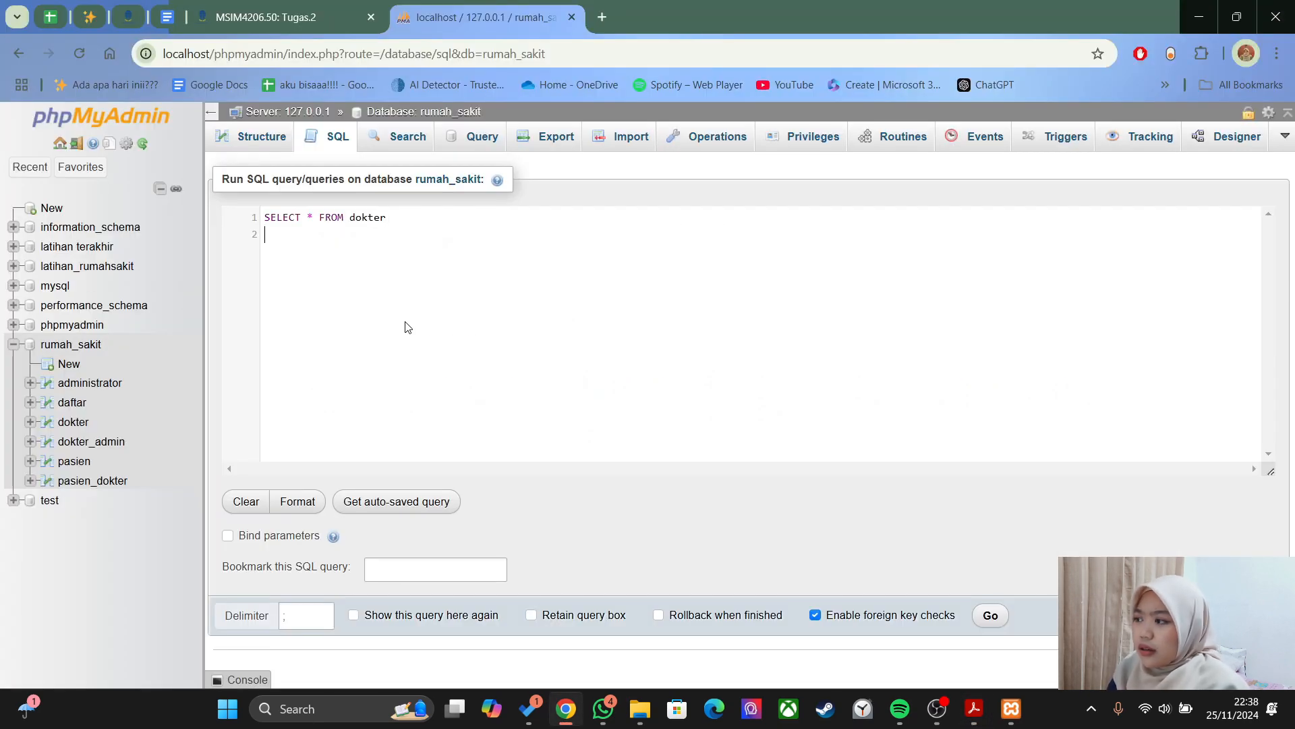
# - Run SELECT * FROM dokter to list all 4 doctors (ids 127–130), reading ahead in the guide
pyautogui.click(989, 615)
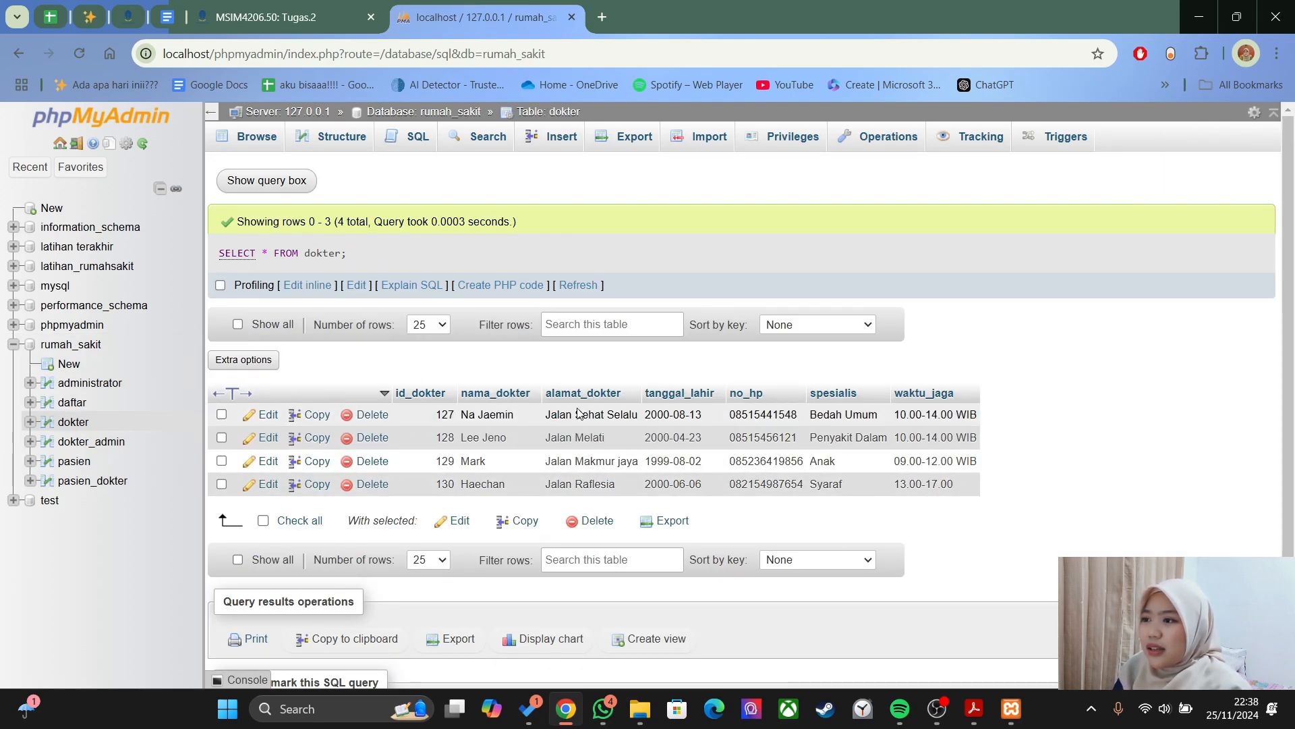
pyautogui.hotkey('alt', 'Tab')
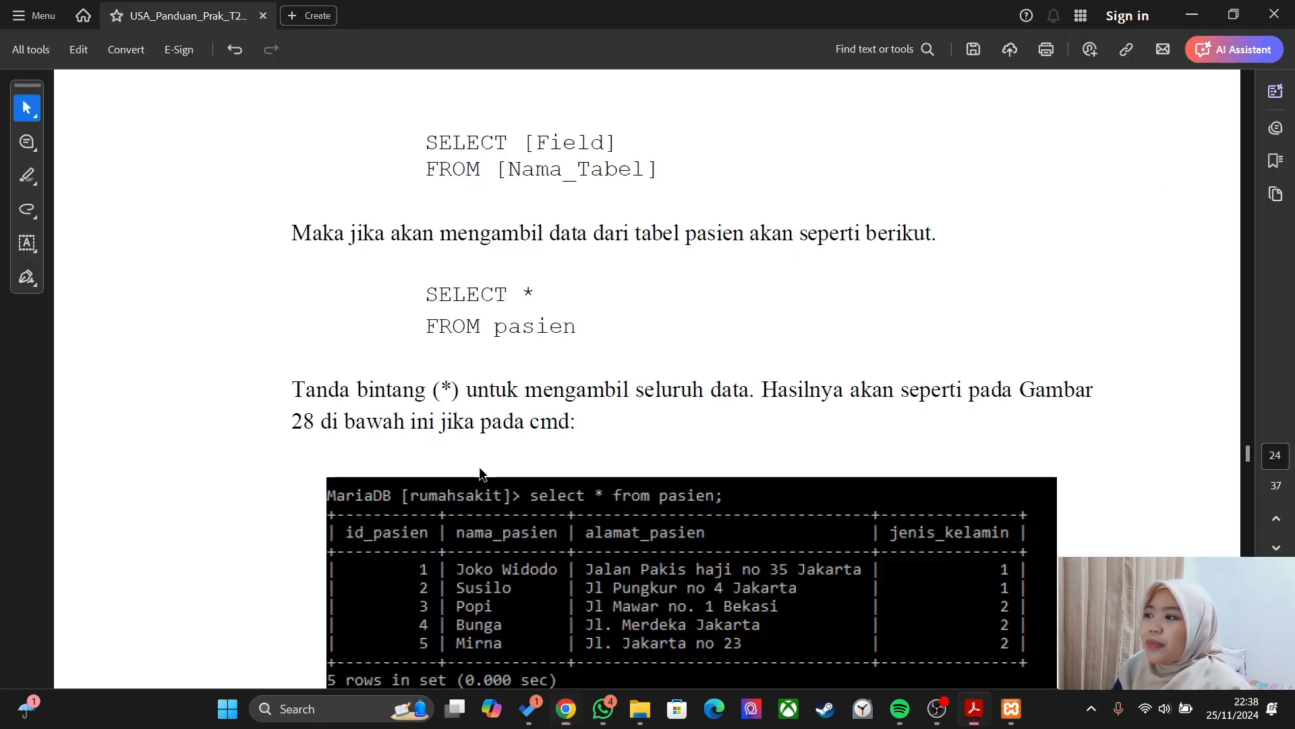
pyautogui.scroll(-10, 594, 403)
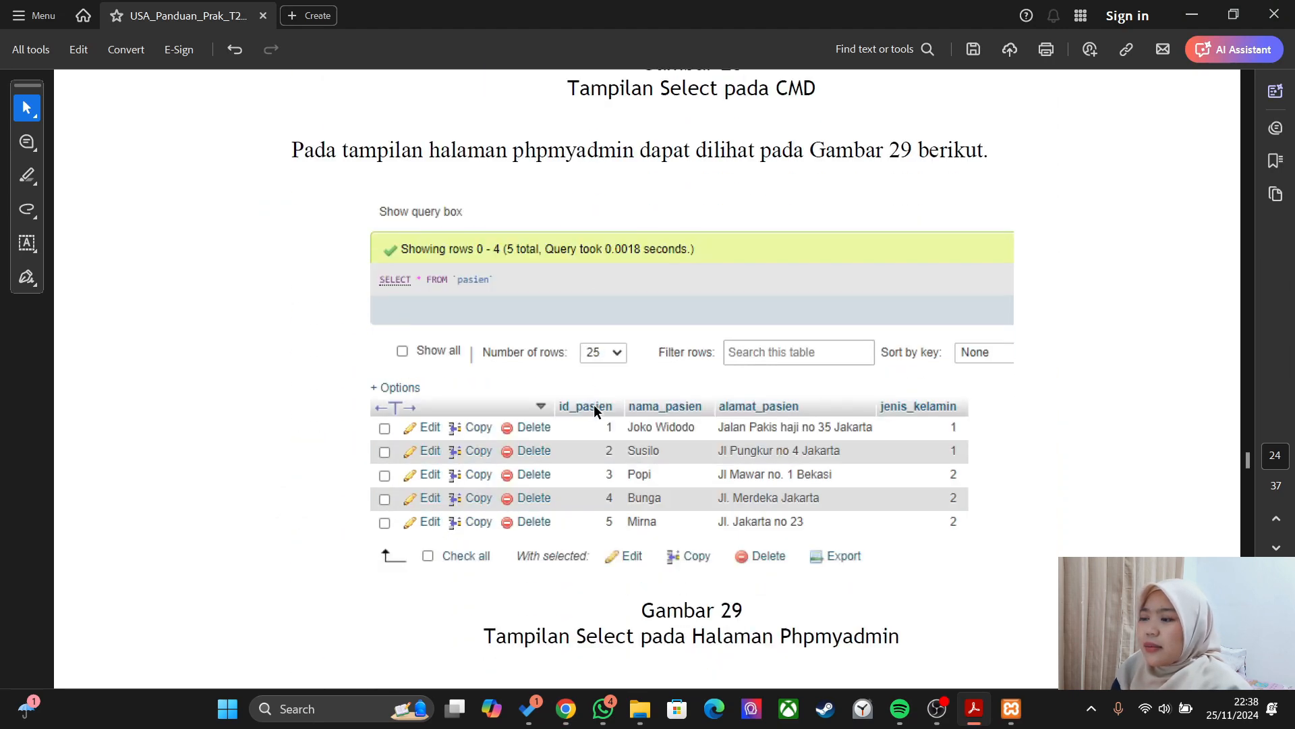
pyautogui.scroll(-3, 594, 403)
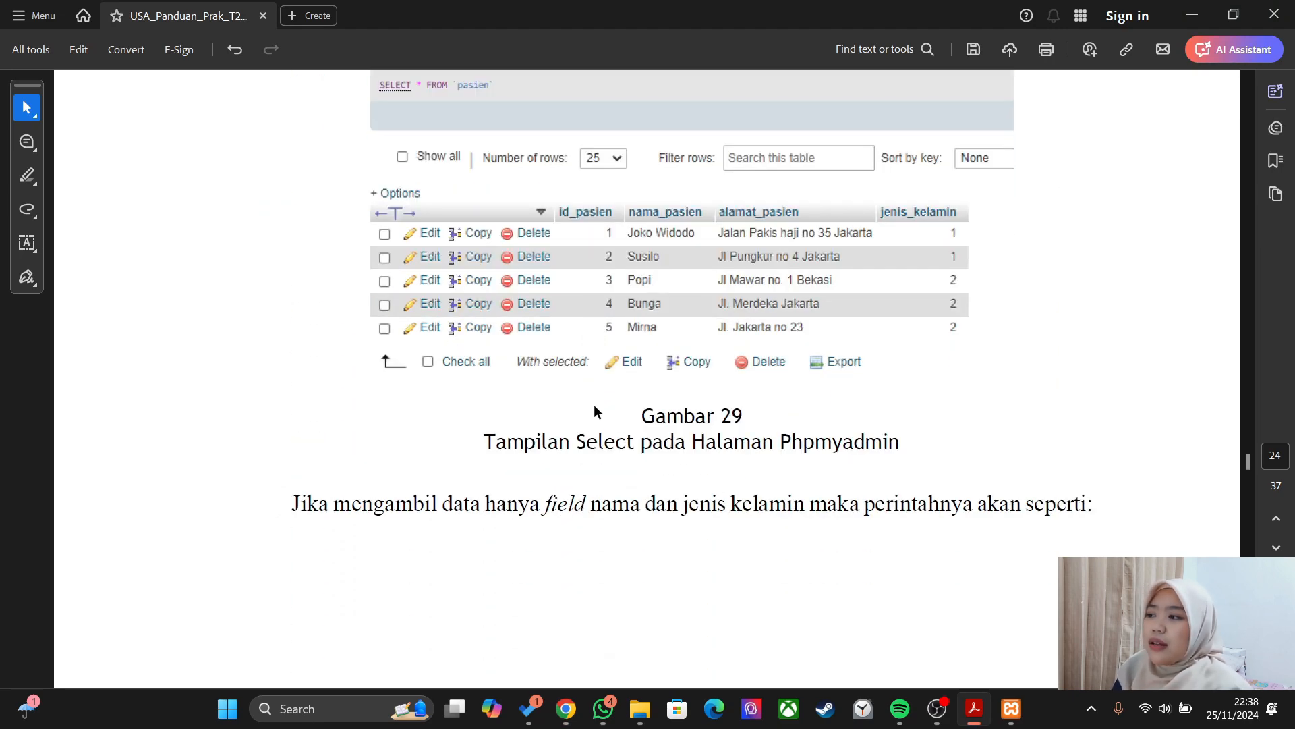
pyautogui.scroll(-7, 593, 404)
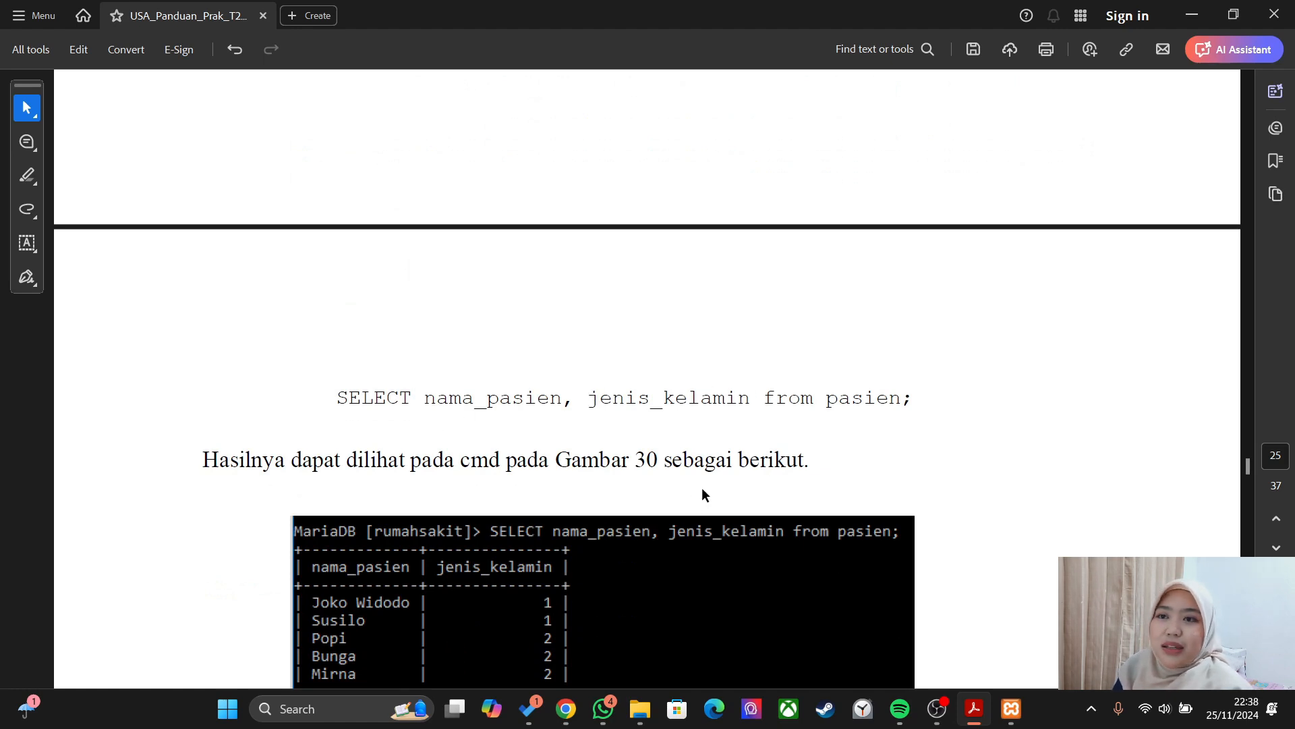
pyautogui.hotkey('alt', 'Tab')
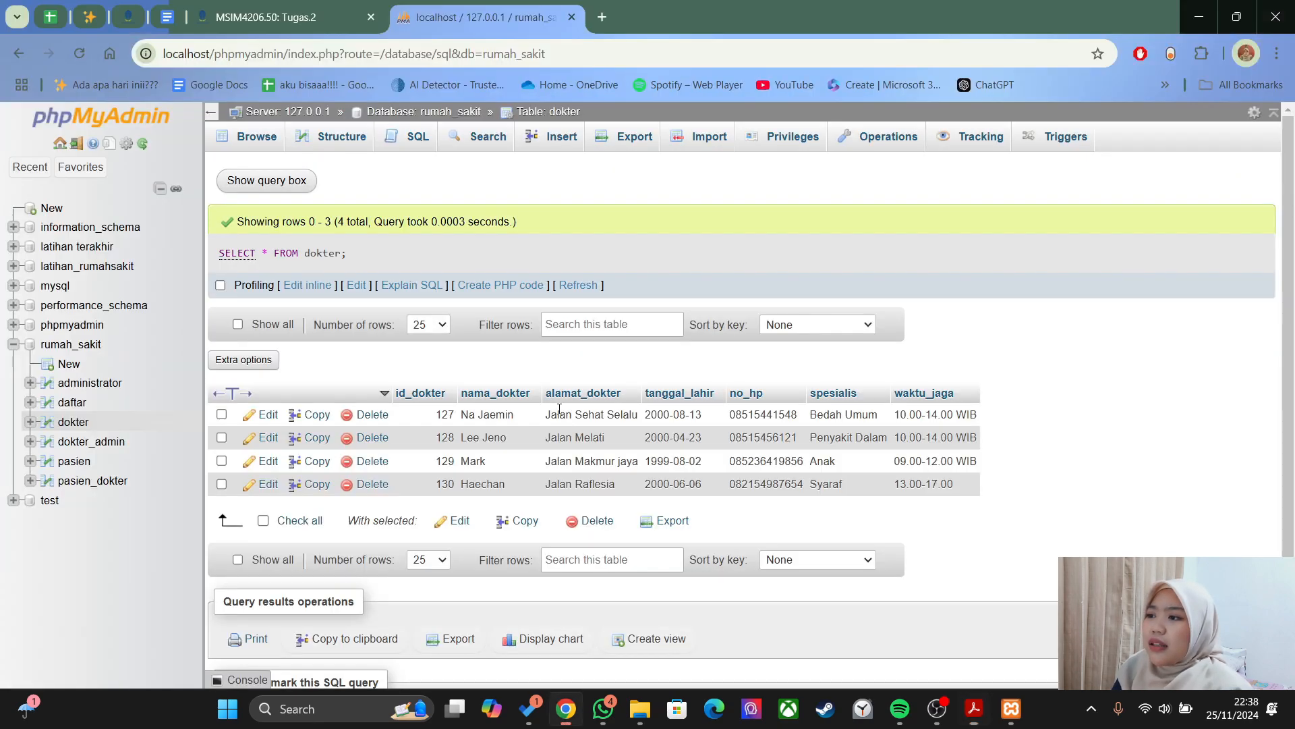
# - Reopen the SQL editor and clear the old query text after SELECT
pyautogui.click(421, 144)
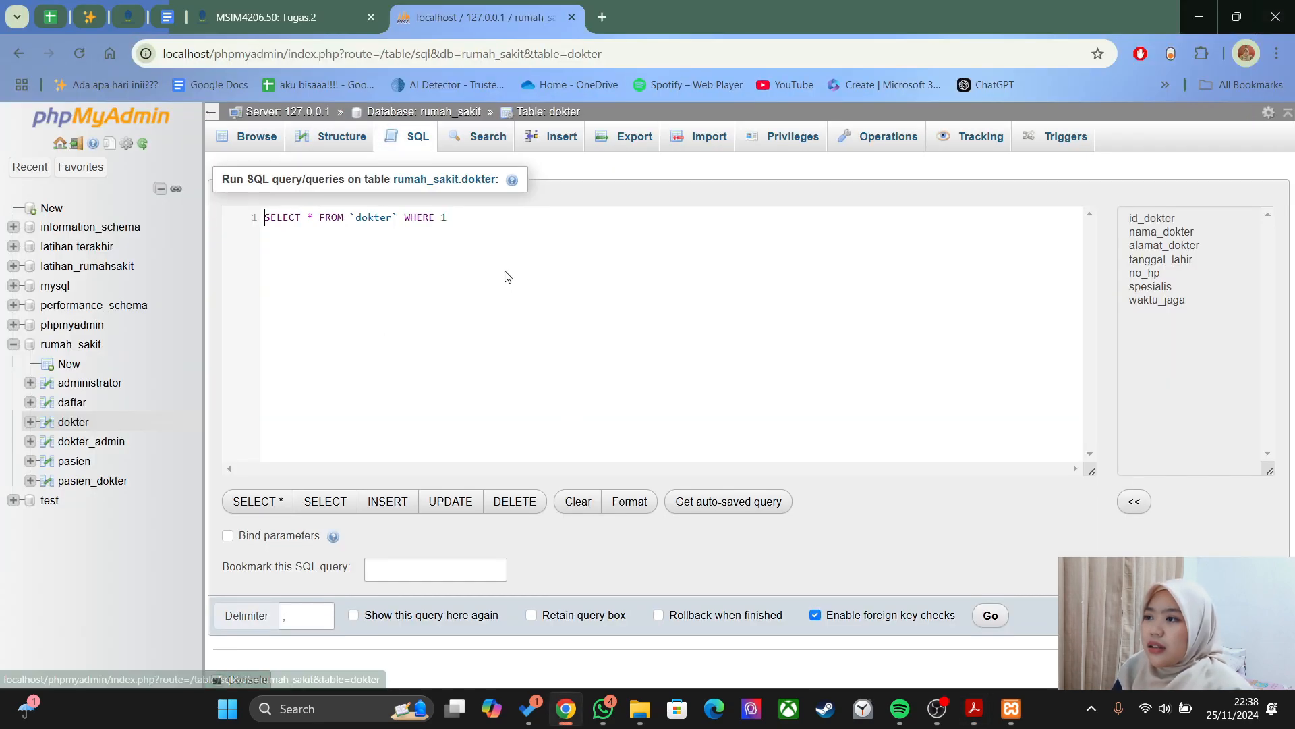
pyautogui.hotkey('alt', 'Tab')
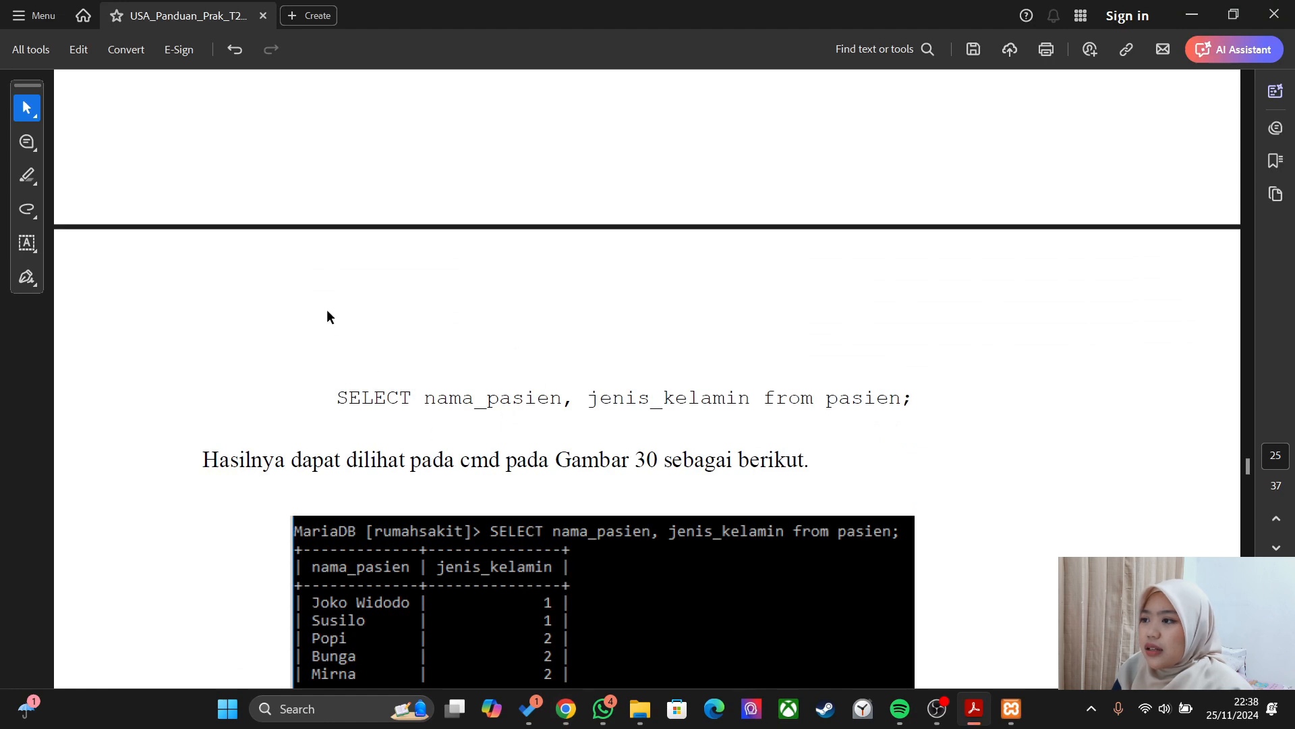
pyautogui.hotkey('alt', 'Tab')
pyautogui.moveTo(309, 226); pyautogui.dragTo(264, 218)
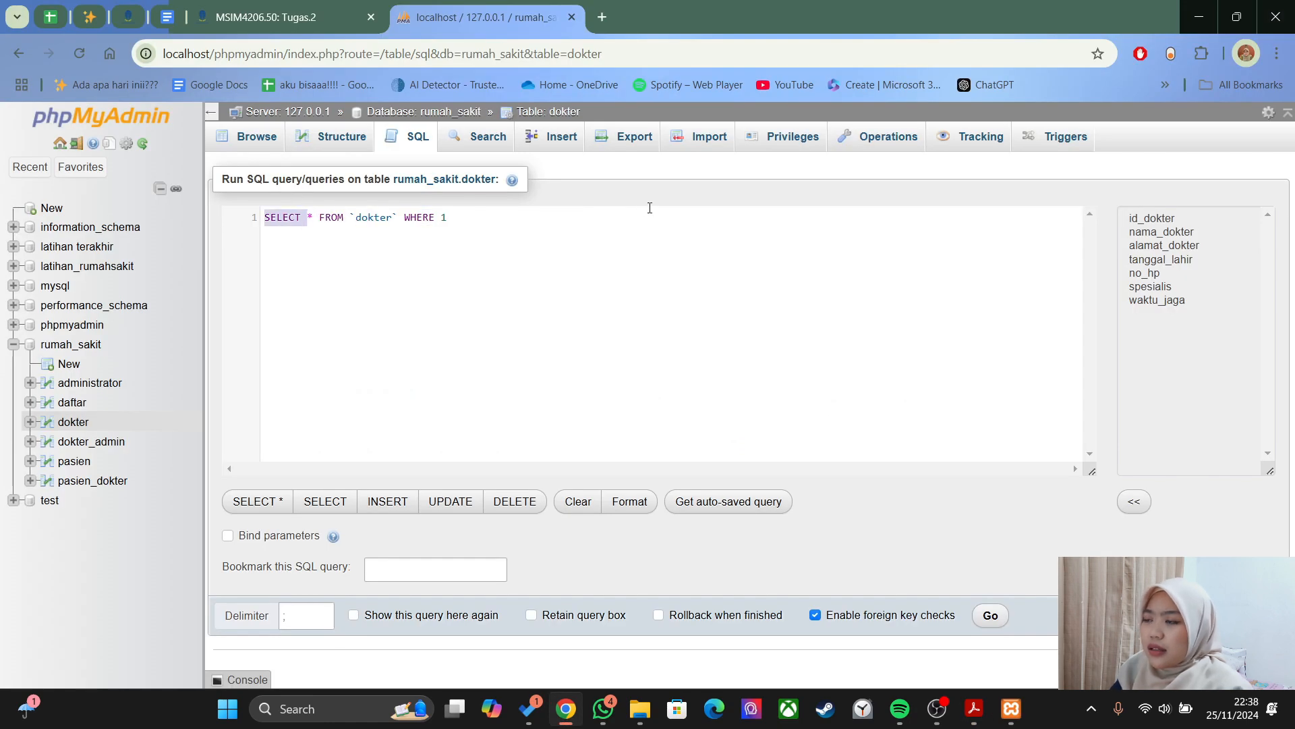
pyautogui.click(446, 223)
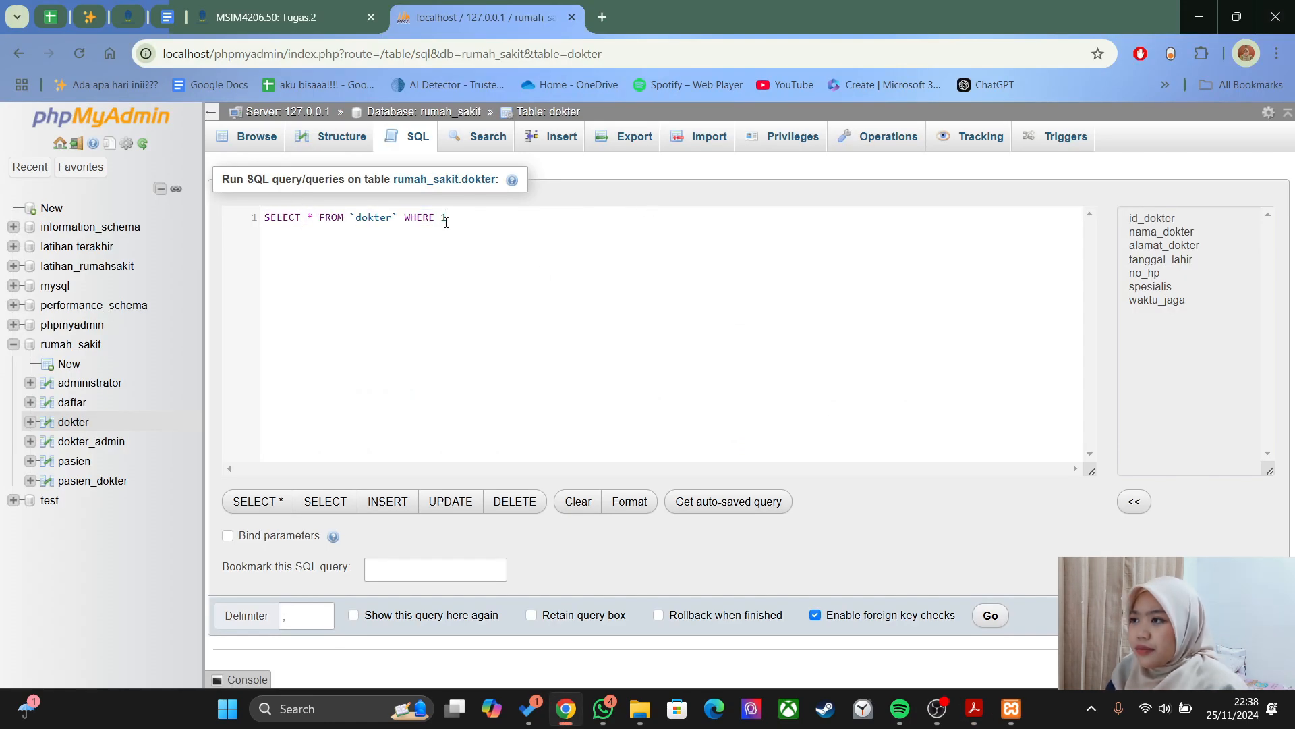
pyautogui.keyDown('shift'); pyautogui.click(309, 225); pyautogui.keyUp('shift')
pyautogui.press('BackSpace')
pyautogui.hotkey('alt', 'Tab')
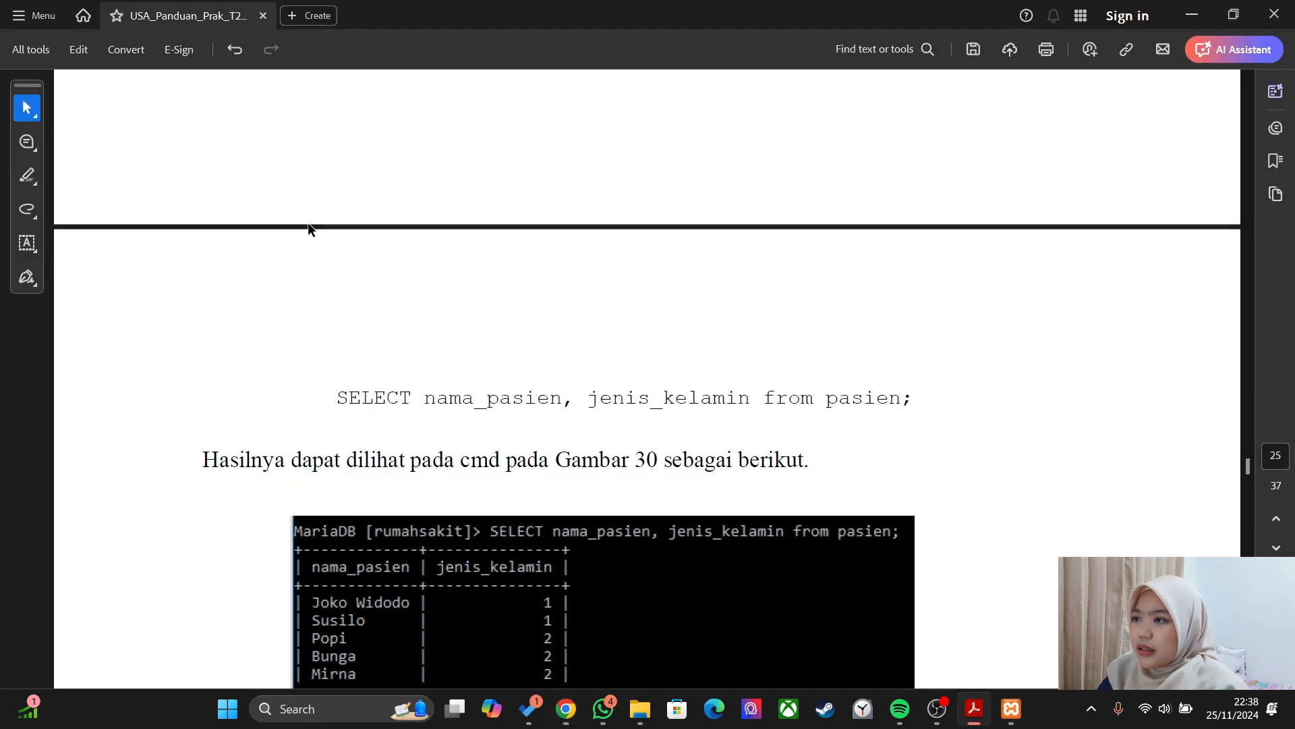
pyautogui.hotkey('alt', 'Tab')
# - Complete and run SELECT nama_pasien, jenis_kelamin FROM pasien; returning 4 patients
pyautogui.write('nama')
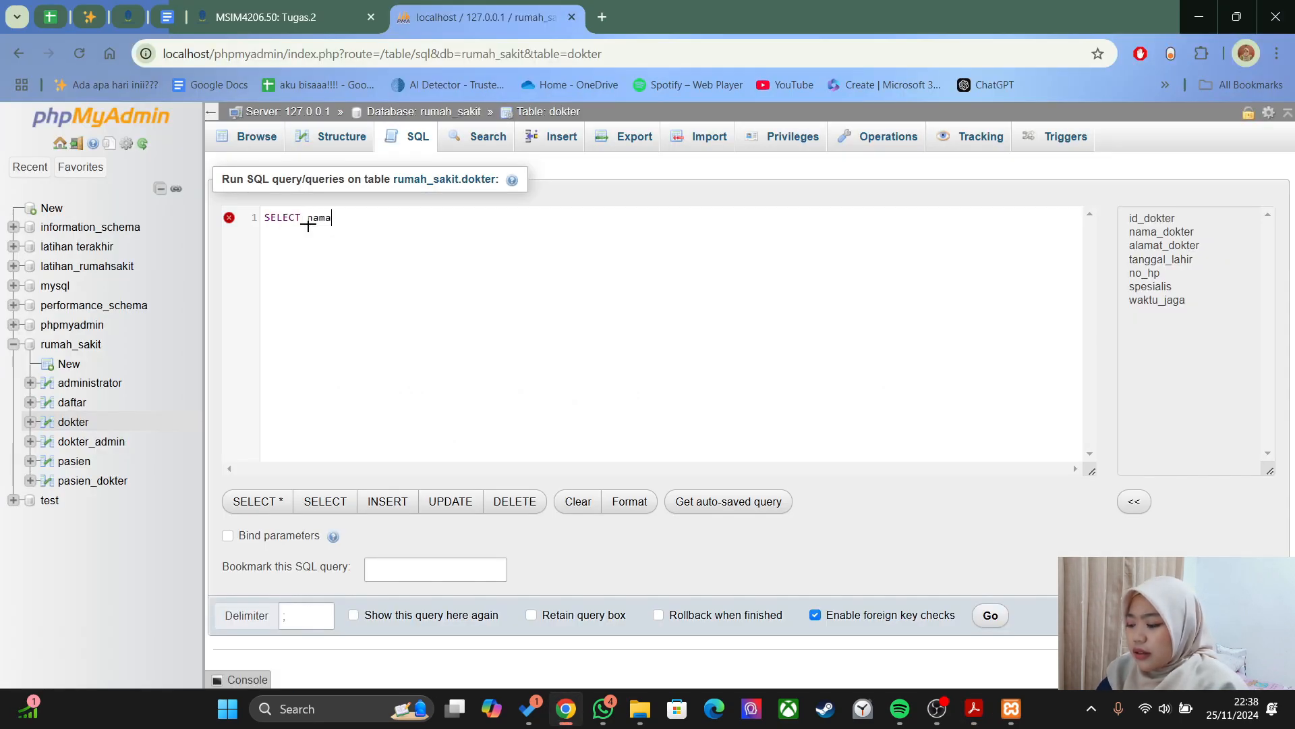
pyautogui.write('_pasien, ')
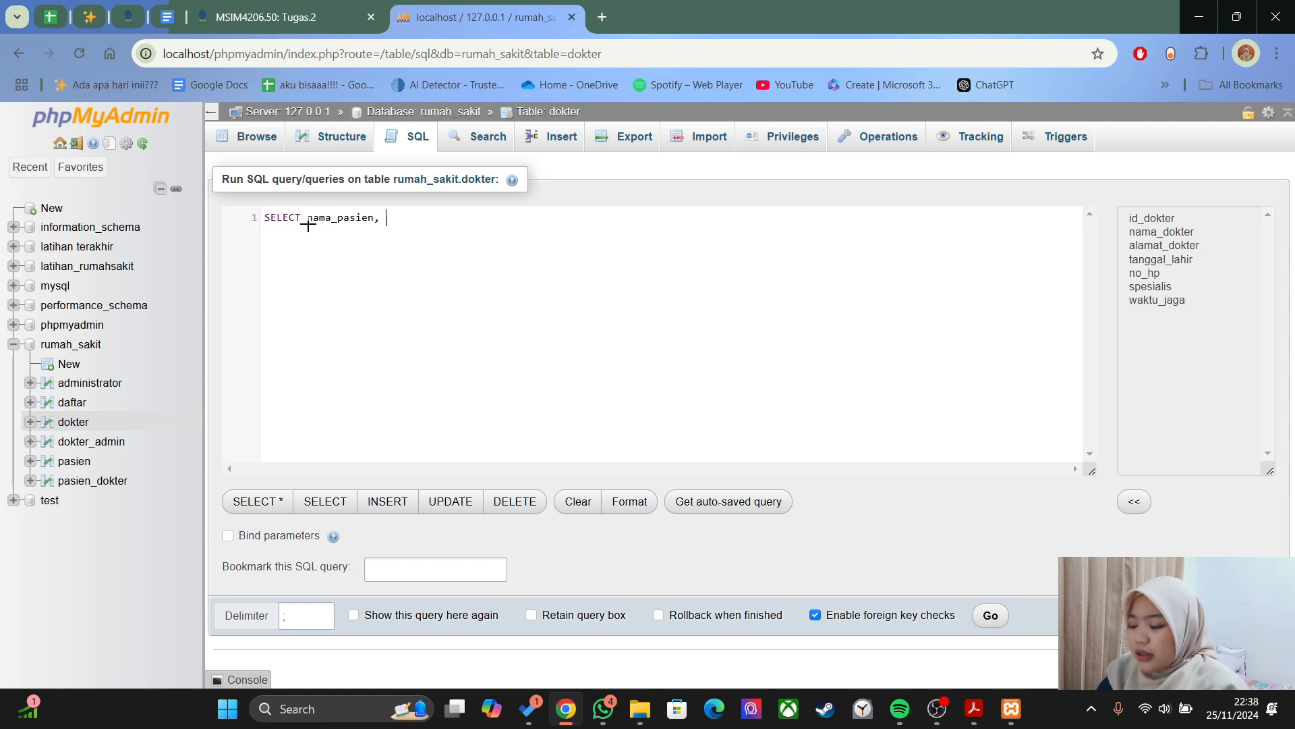
pyautogui.write('jenis_kelamin,')
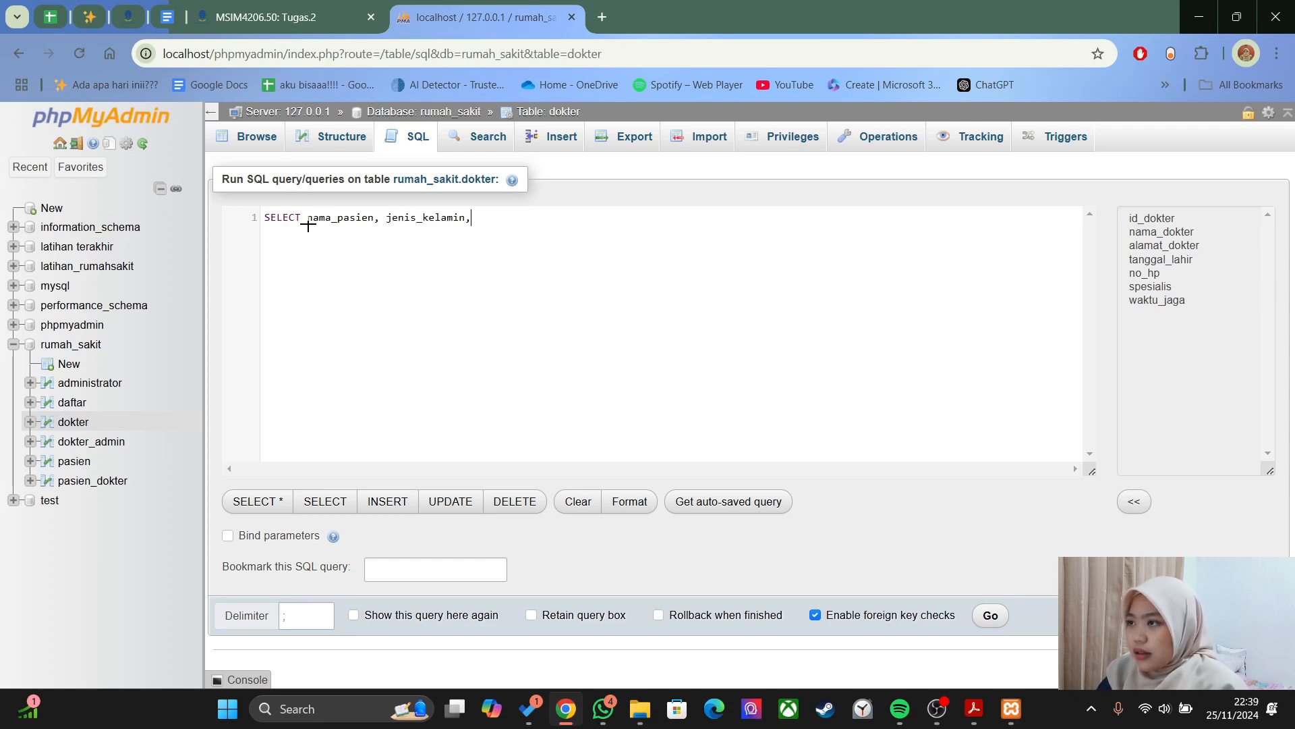
pyautogui.hotkey('alt', 'Tab')
pyautogui.hotkey('alt', 'Tab')
pyautogui.write('from')
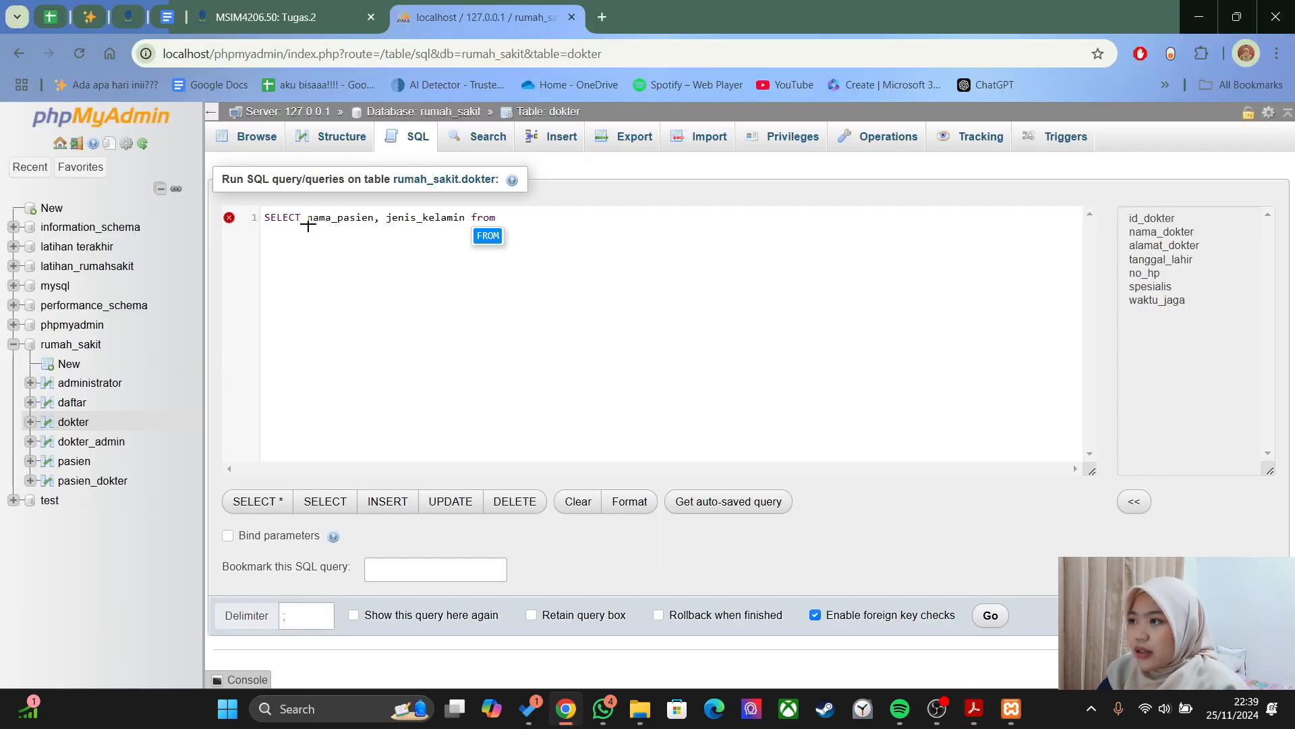
pyautogui.press('Return')
pyautogui.write('pasien')
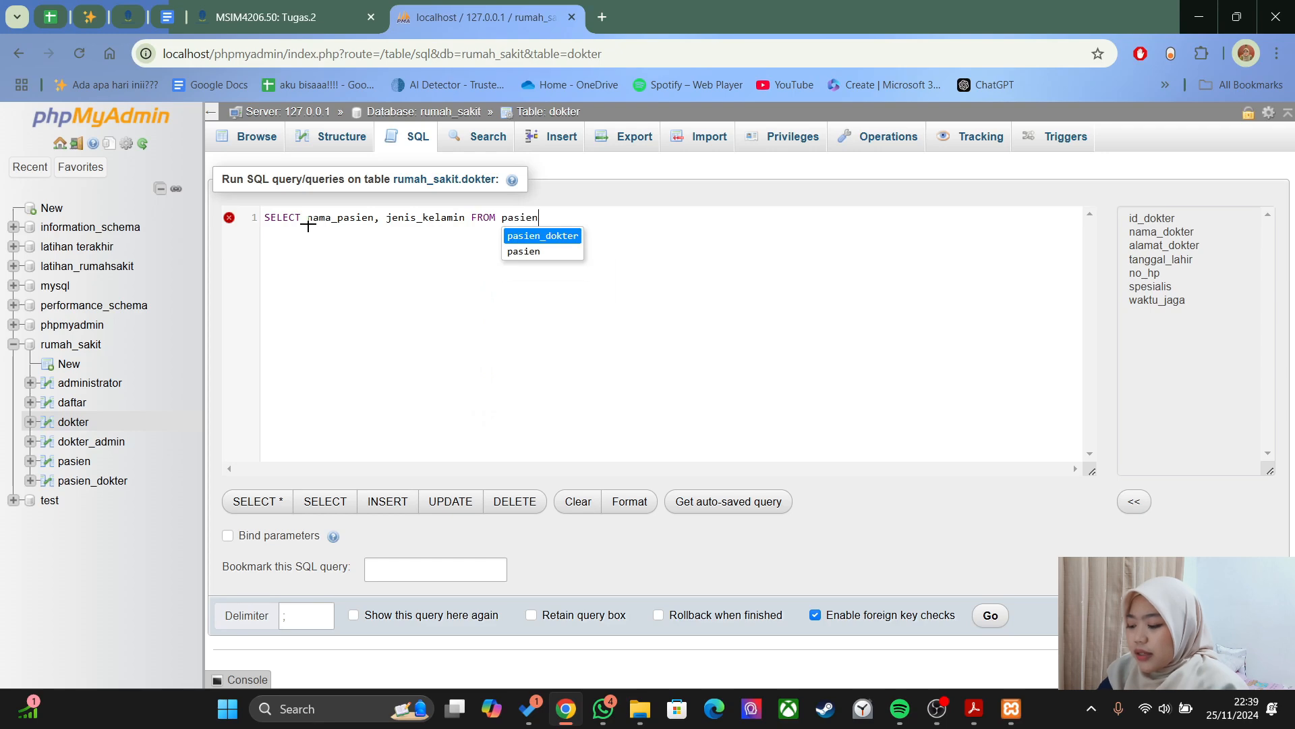
pyautogui.write(';')
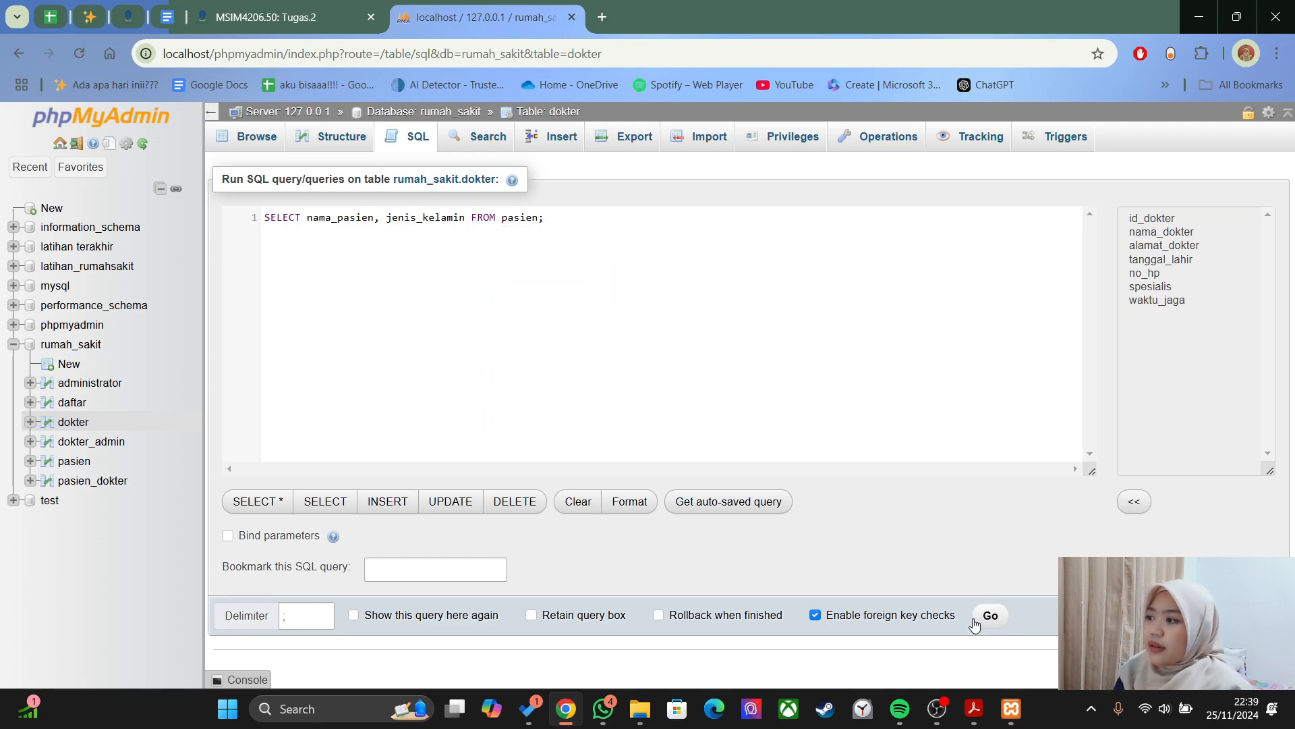
pyautogui.click(989, 616)
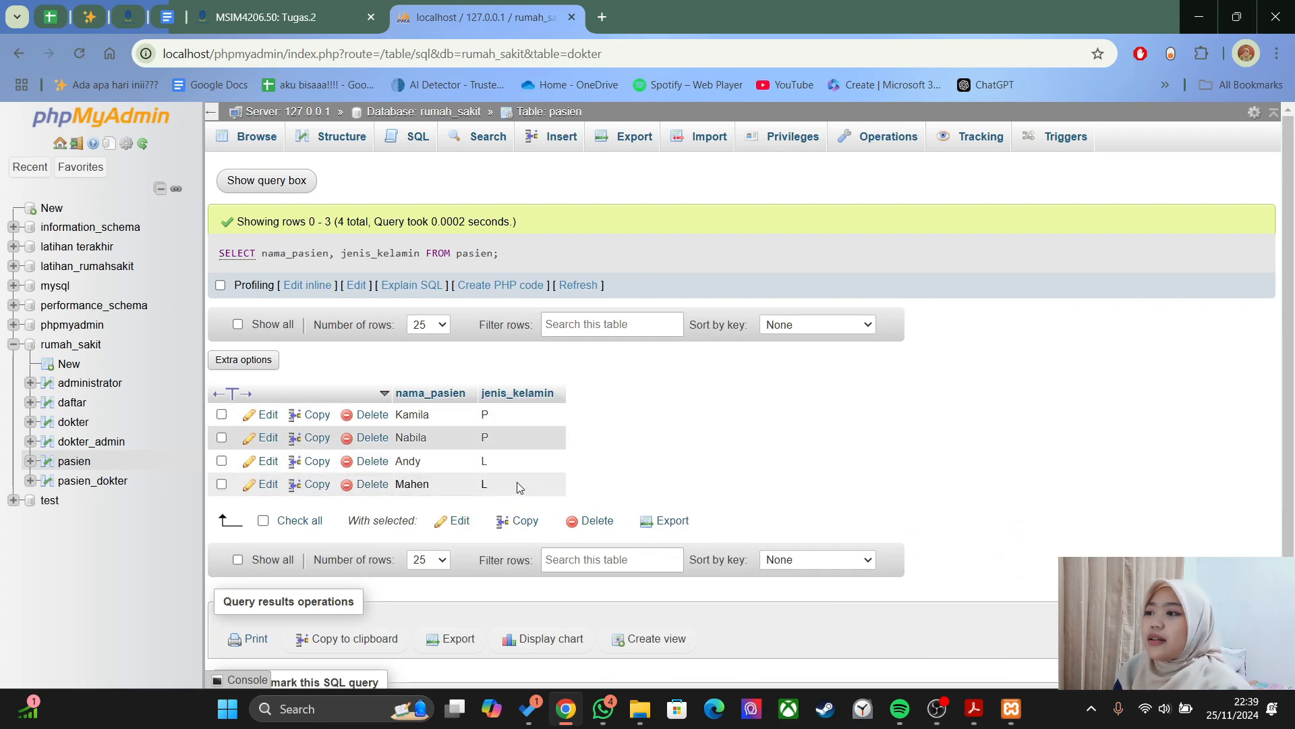
pyautogui.hotkey('alt', 'Tab')
pyautogui.press('Tab')
pyautogui.hotkey('alt', 'Tab')
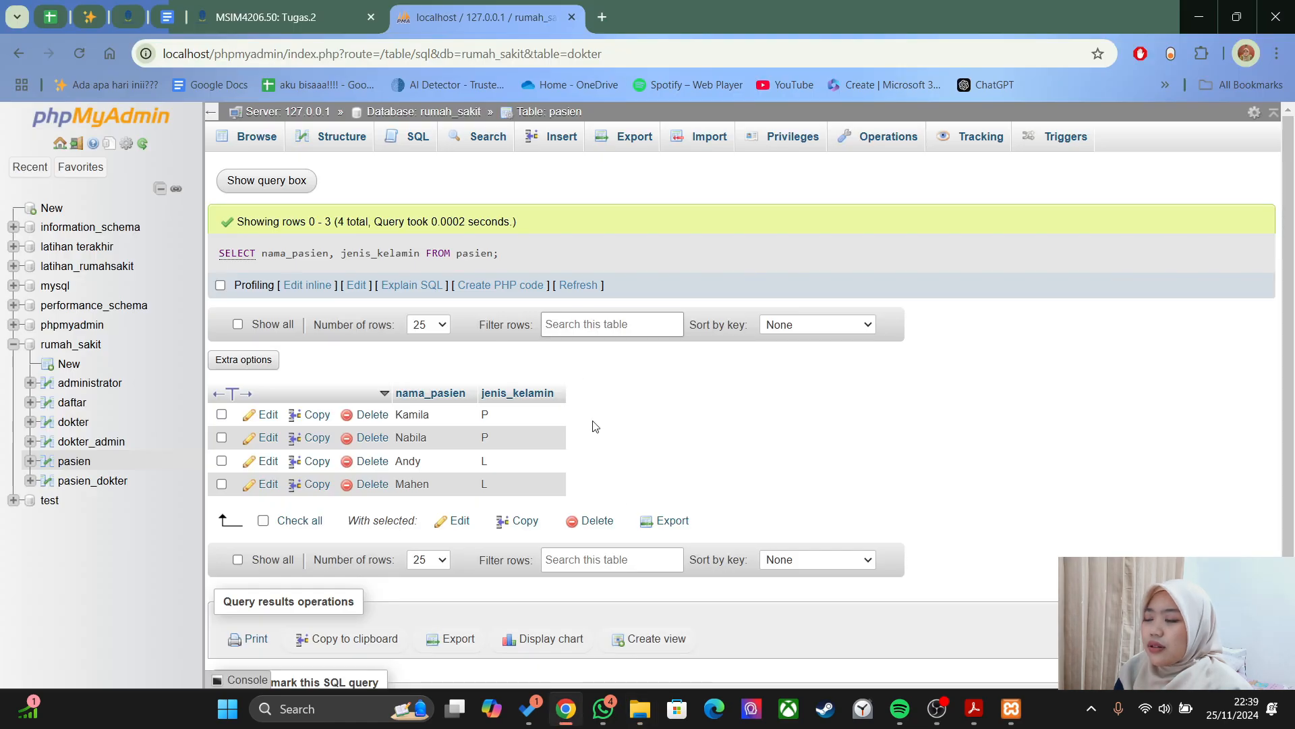
# - Scroll the guide to the SELECT bersyarat WHERE example on jenis_kelamin, then return to phpMyAdmin
pyautogui.click(974, 708)
pyautogui.scroll(-1, 865, 482)
pyautogui.scroll(-15, 861, 474)
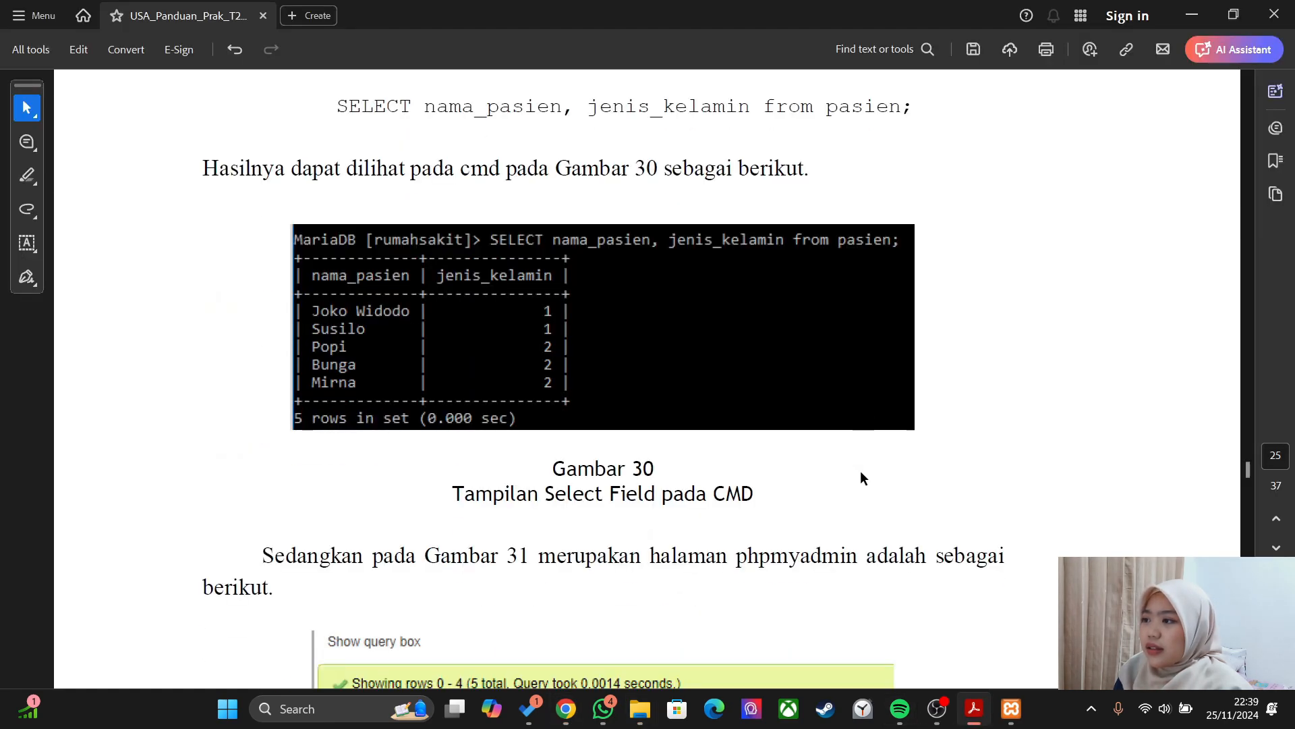
pyautogui.scroll(-2, 858, 471)
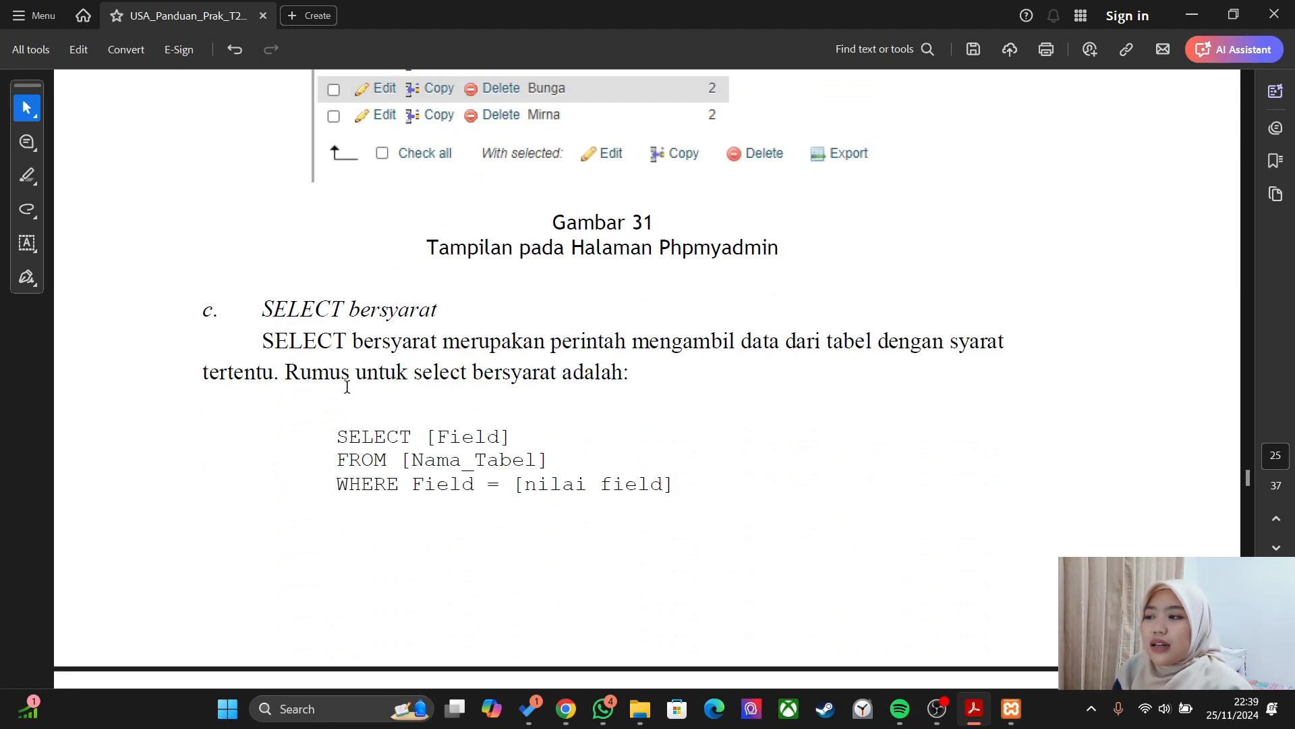
pyautogui.scroll(-11, 347, 385)
pyautogui.scroll(-1, 347, 386)
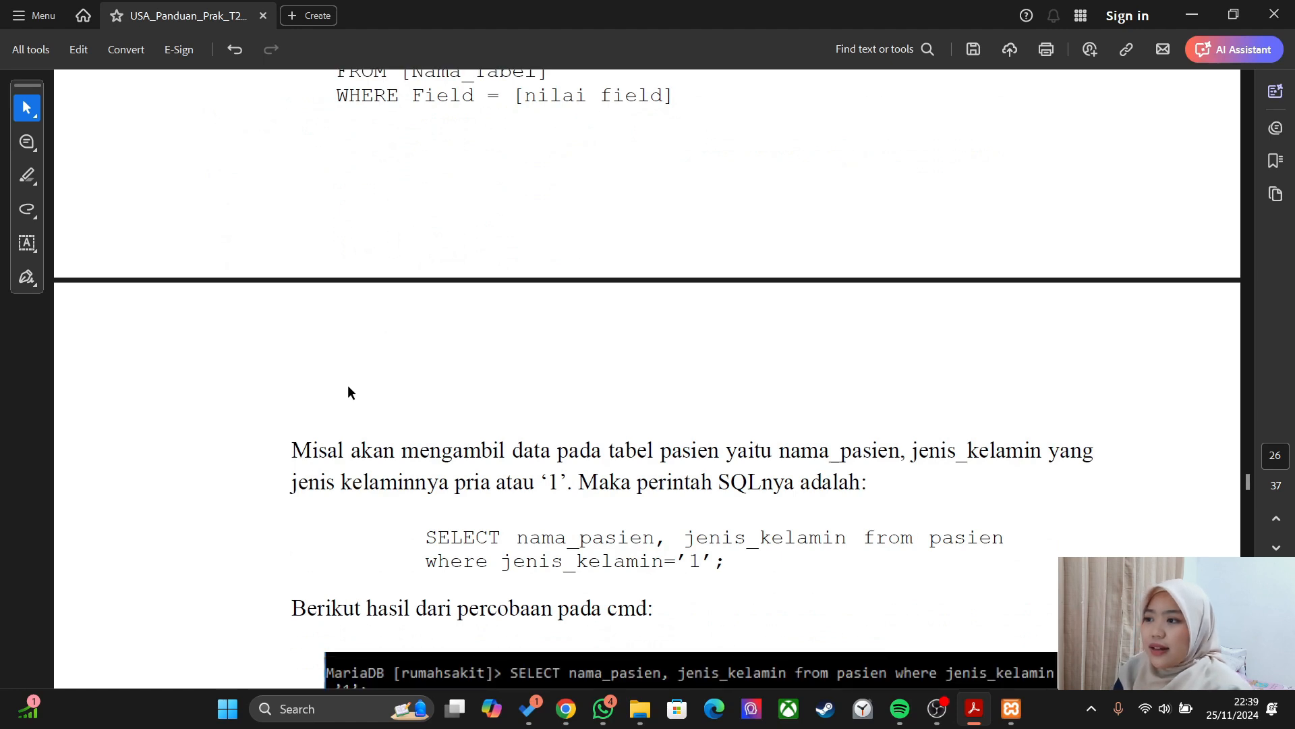
pyautogui.scroll(-3, 348, 388)
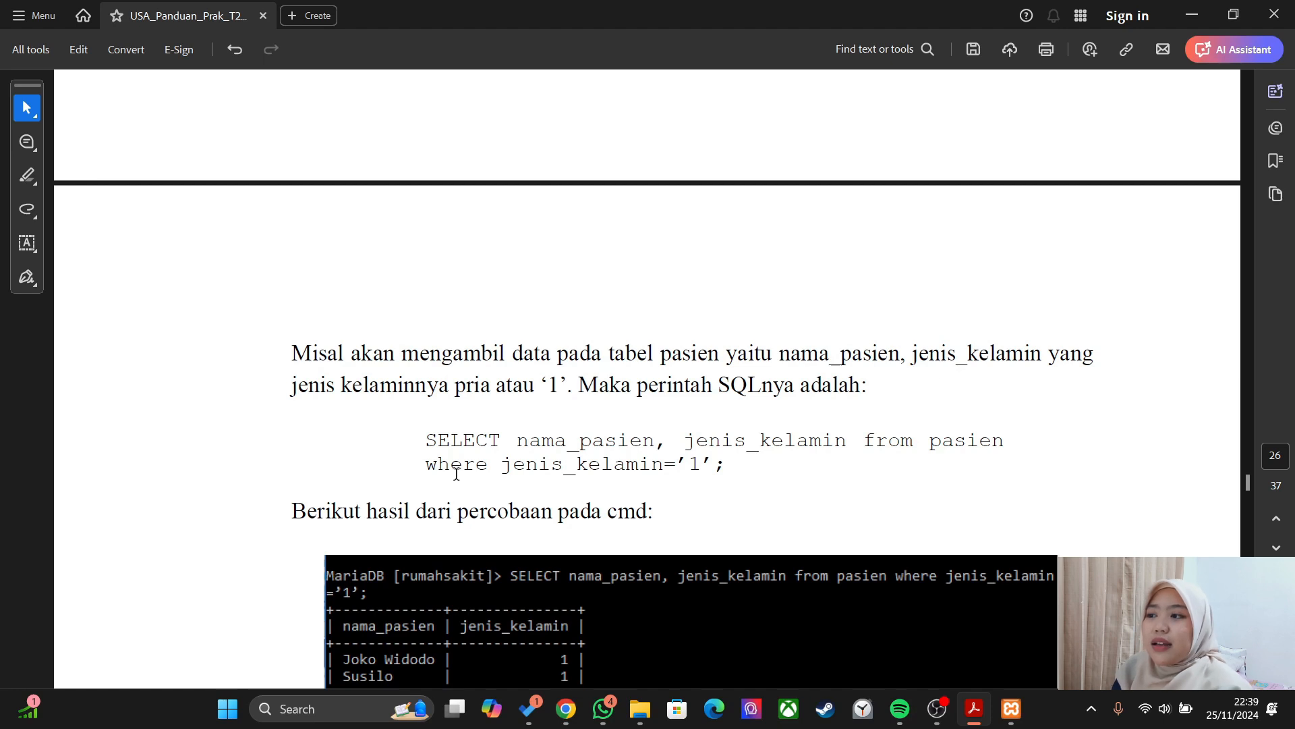
pyautogui.scroll(-1, 532, 439)
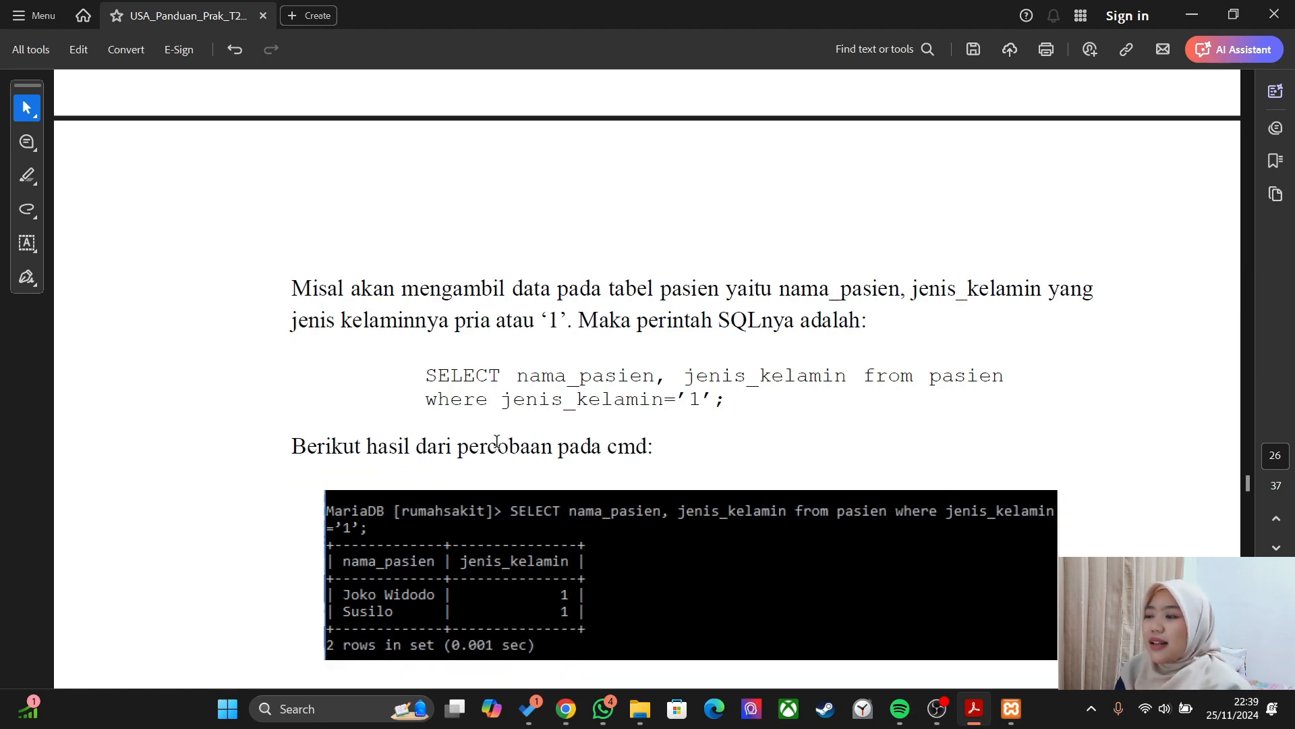
pyautogui.scroll(-1, 731, 389)
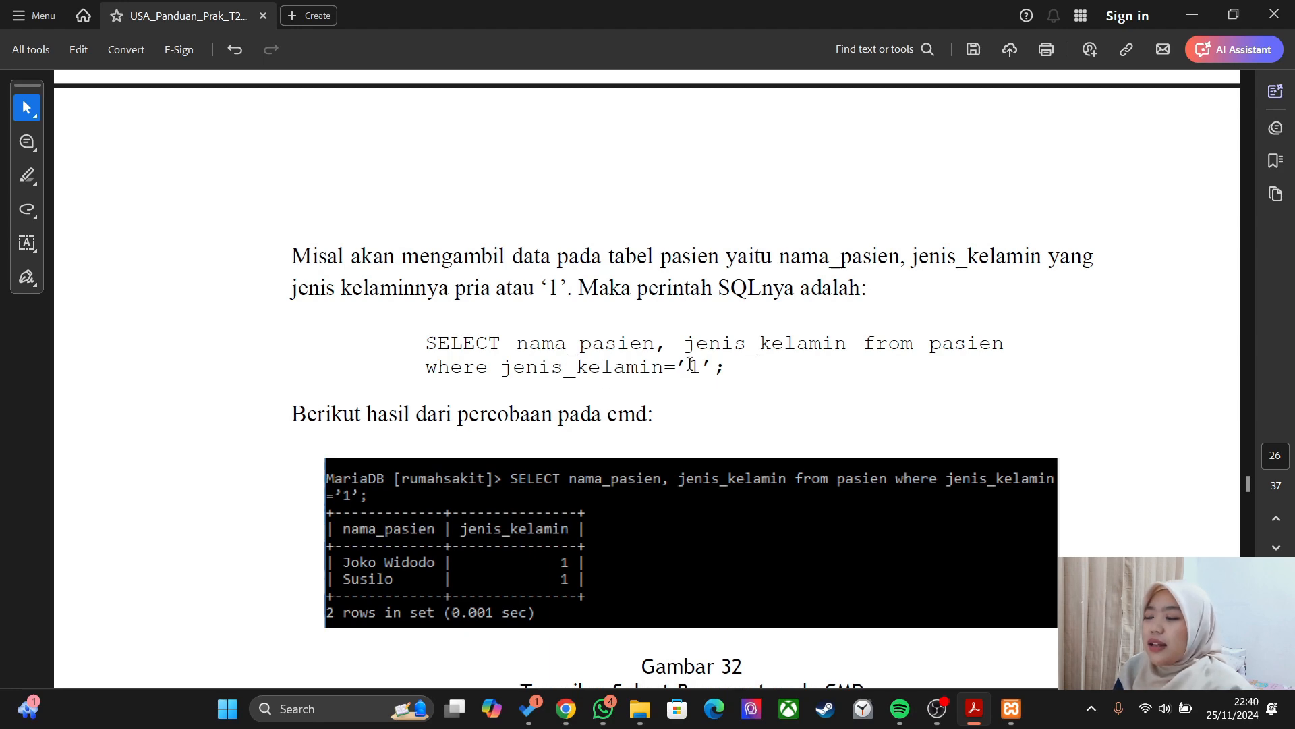
pyautogui.hotkey('alt', 'Tab')
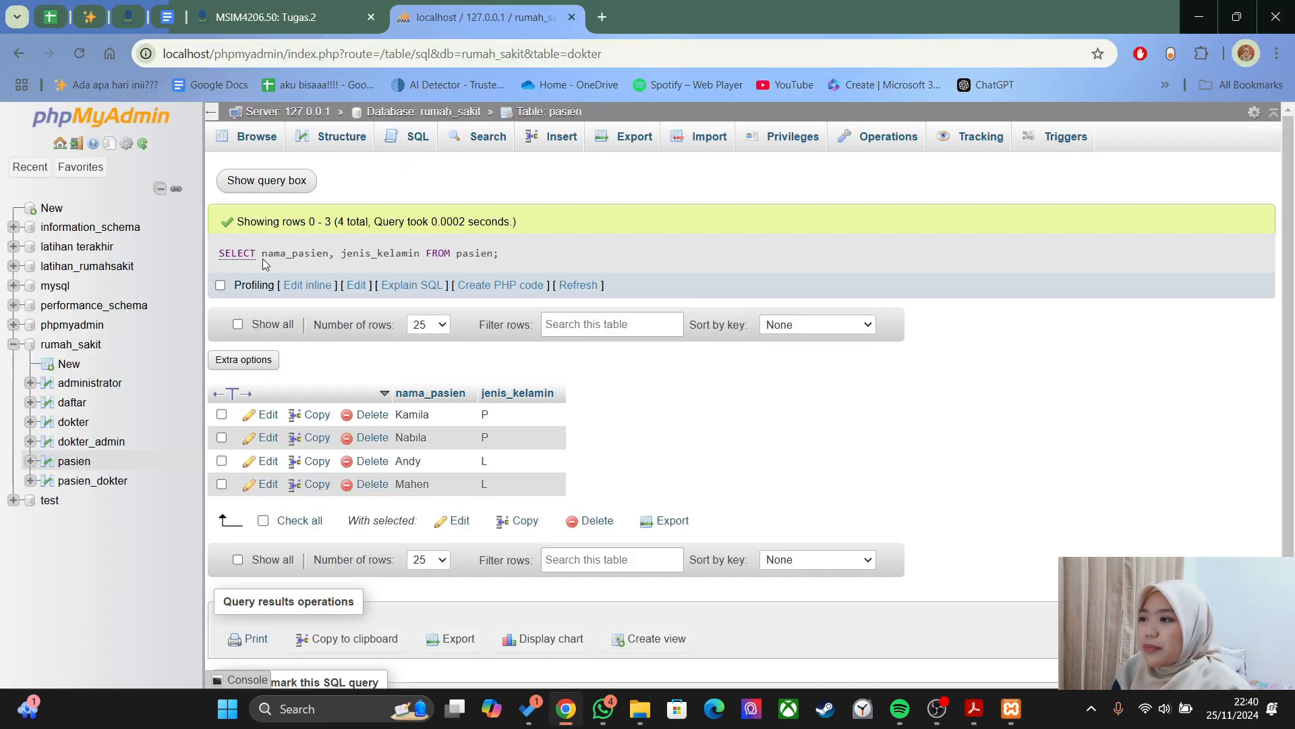
# - Run SELECT nama_paien, jenis_kelamin FROM pasien WHERE jenis_kelamin='L' in the SQL editor
pyautogui.click(402, 137)
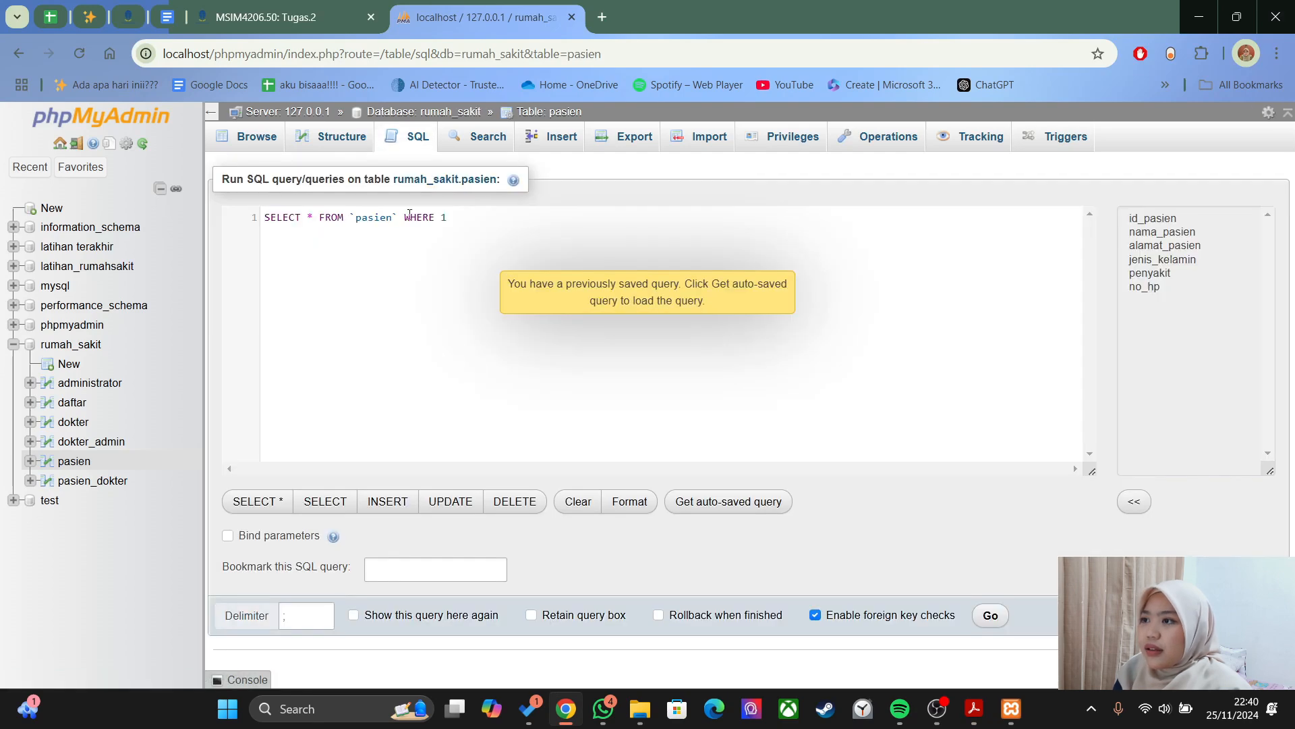
pyautogui.moveTo(448, 217); pyautogui.dragTo(310, 221)
pyautogui.write('nam')
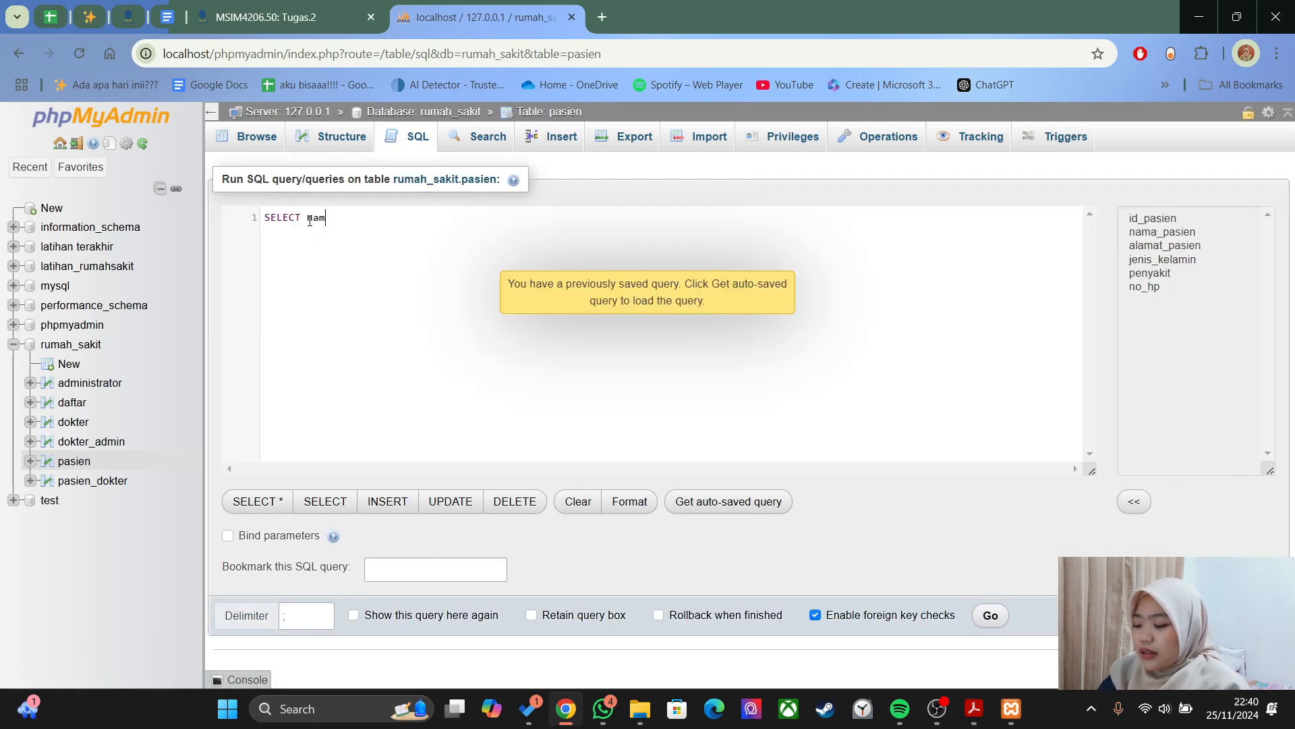
pyautogui.write('a_paien')
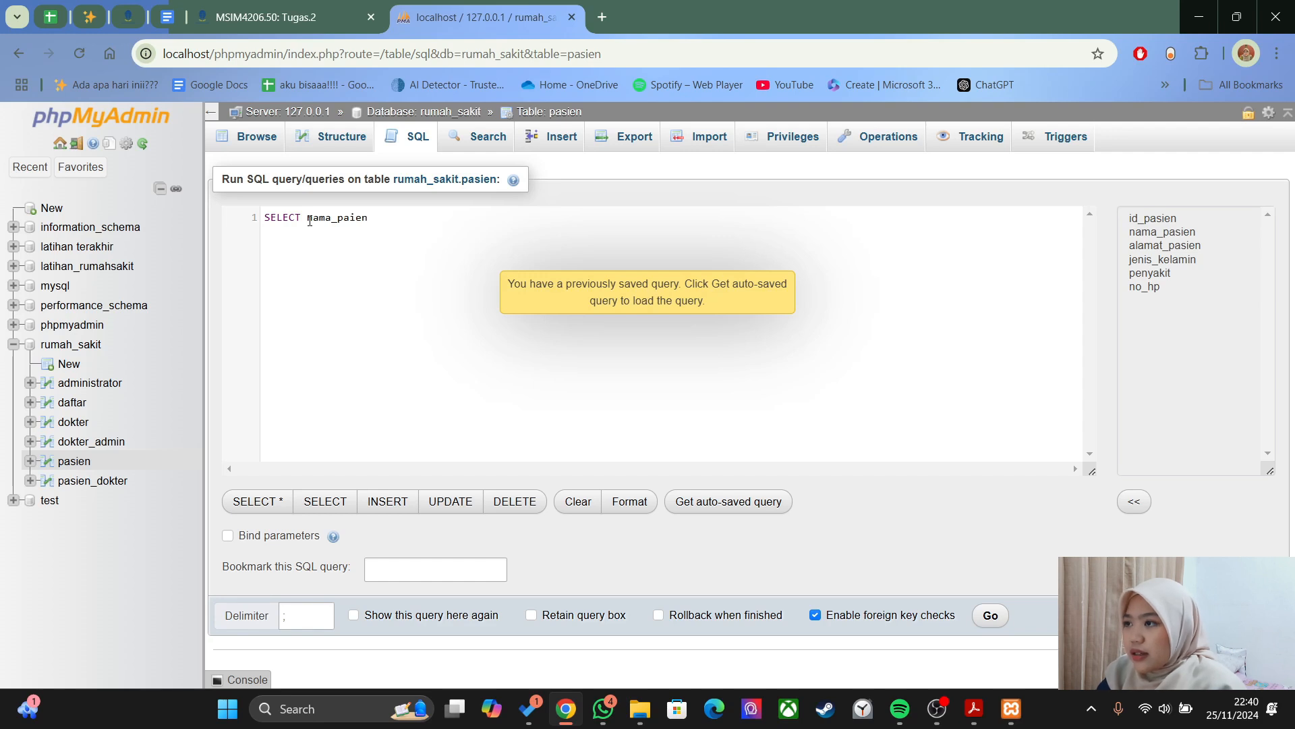
pyautogui.write(', jenis_kelamin')
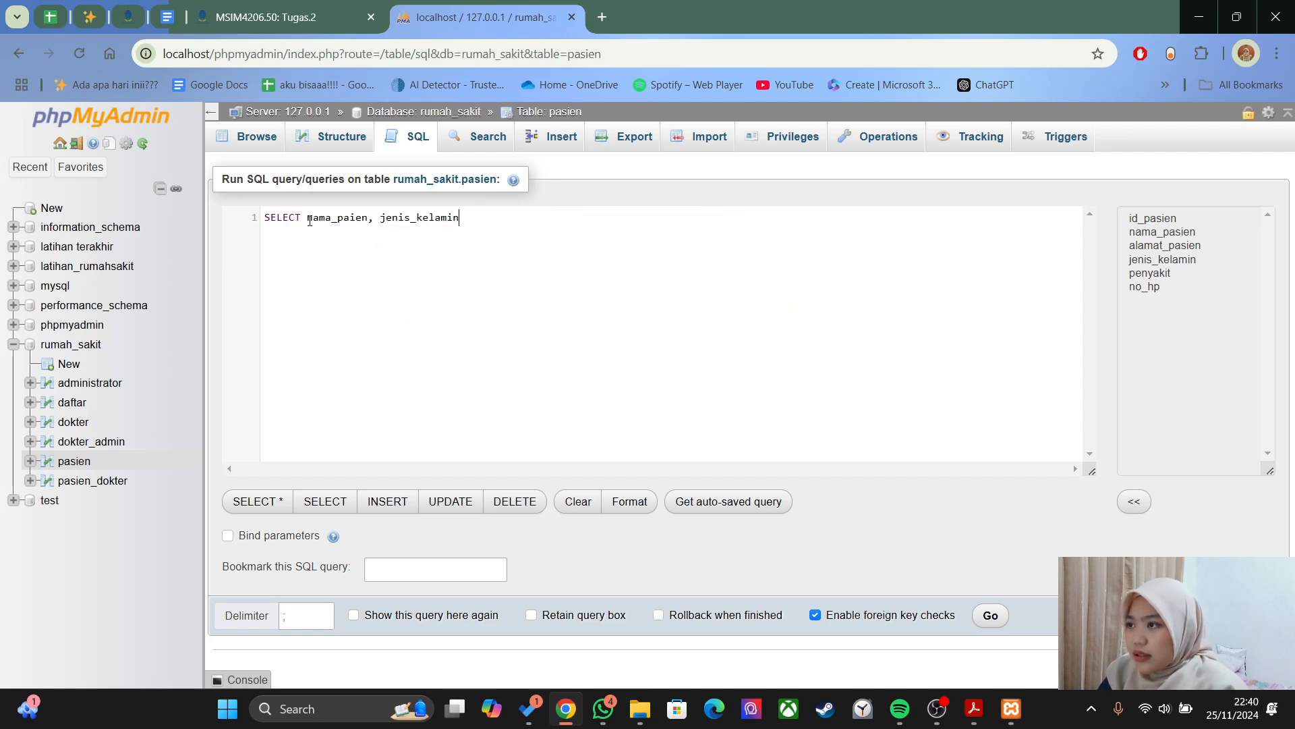
pyautogui.write(' from ')
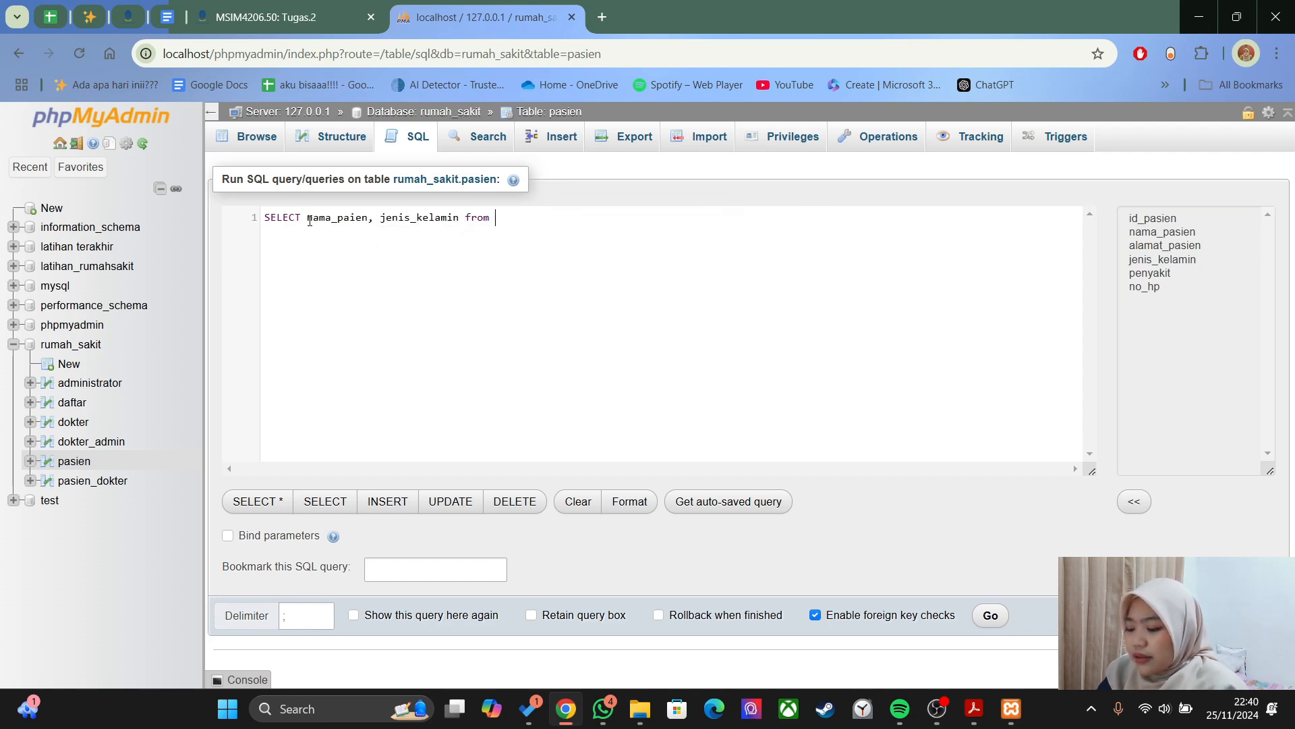
pyautogui.write('m')
pyautogui.press('Return')
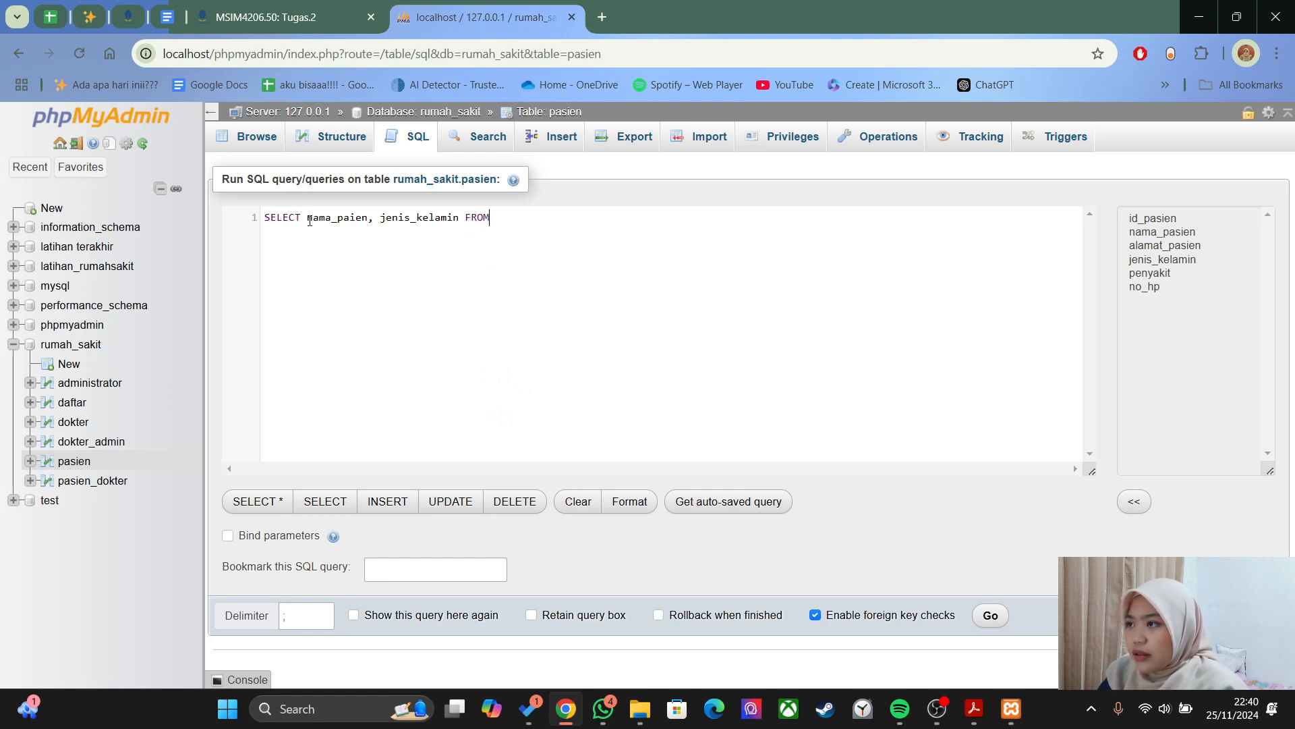
pyautogui.write('pasien where')
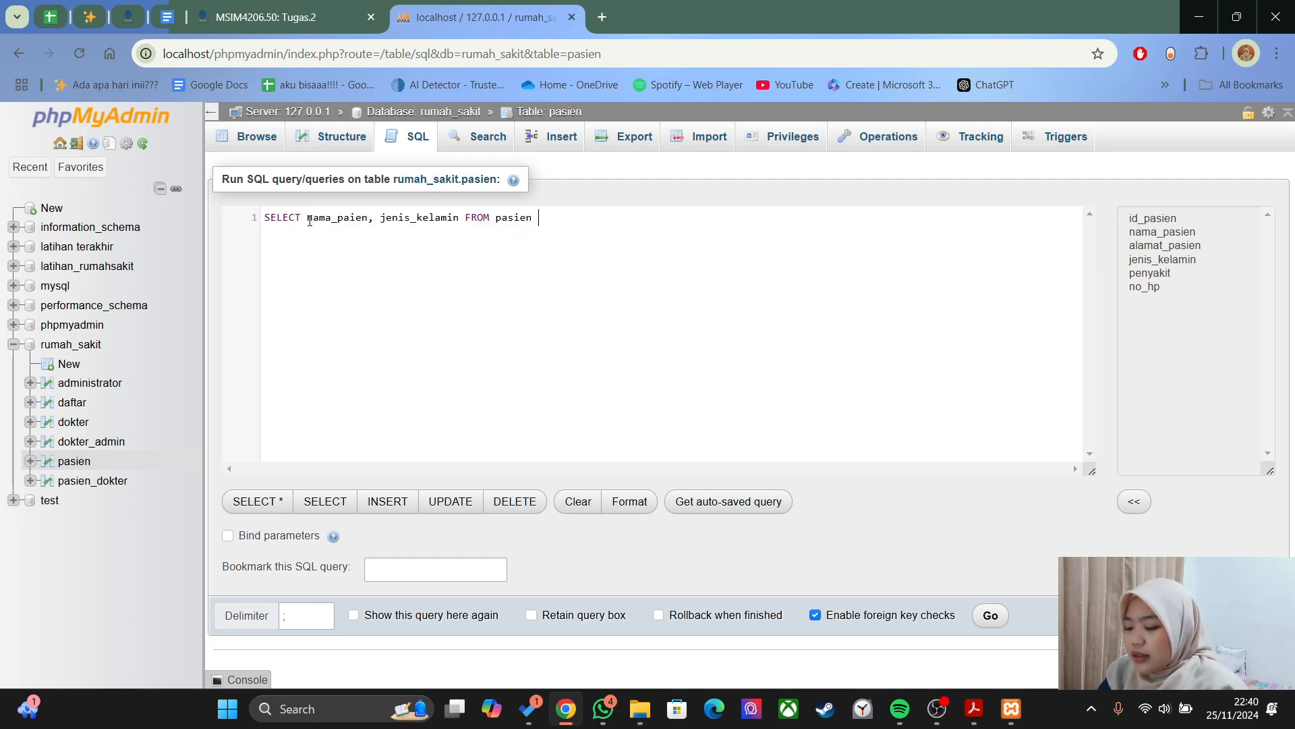
pyautogui.press('Return')
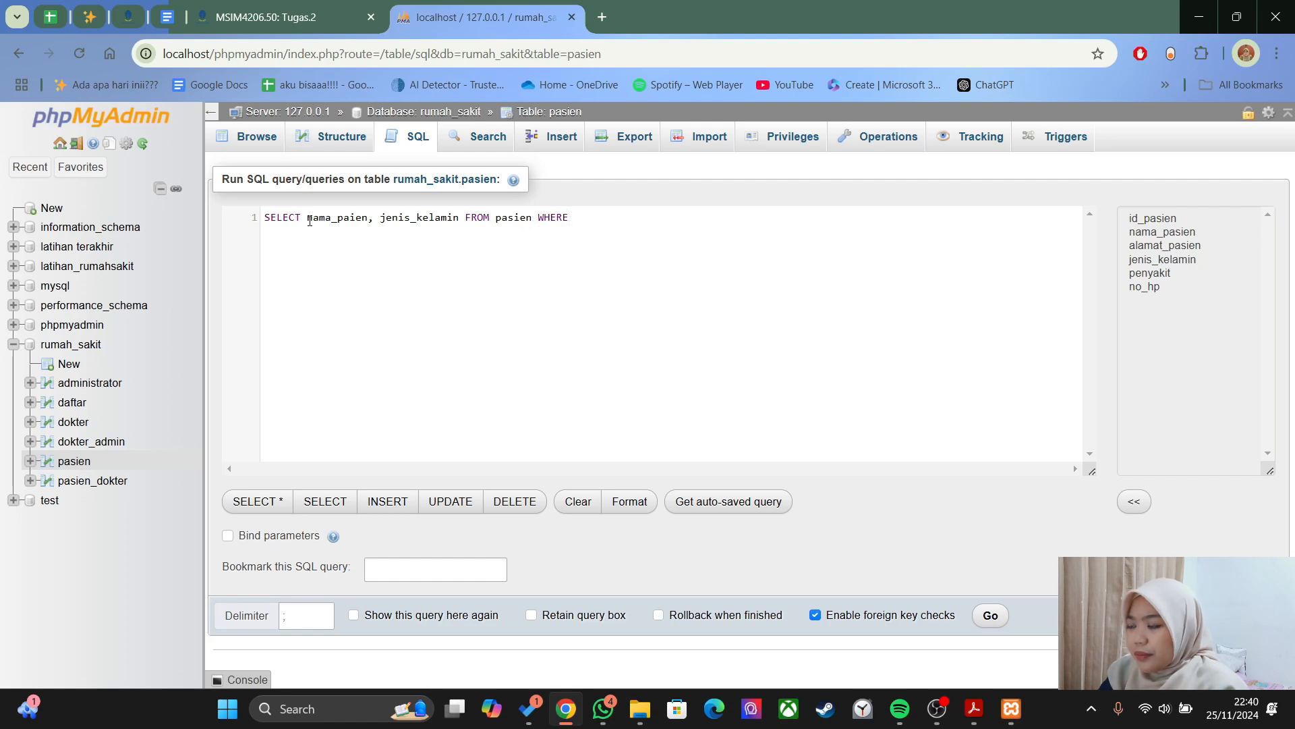
pyautogui.write('jenis')
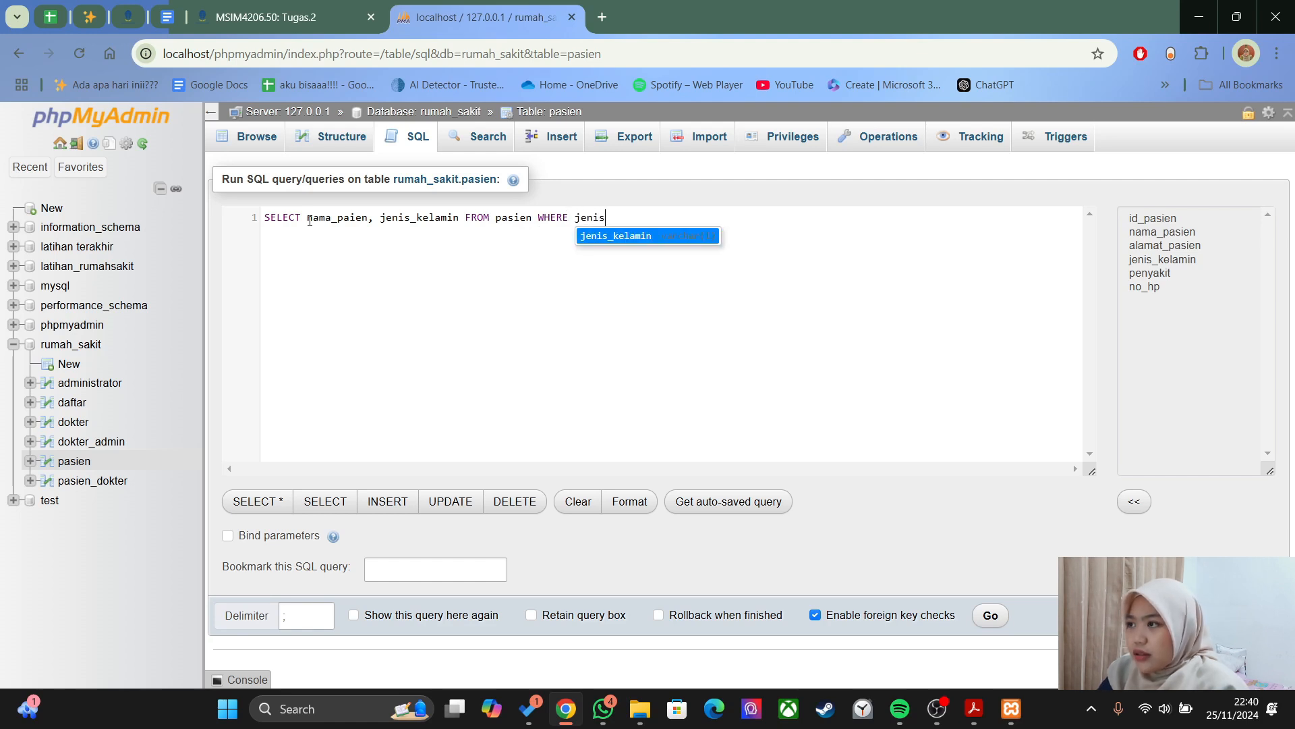
pyautogui.press('Return')
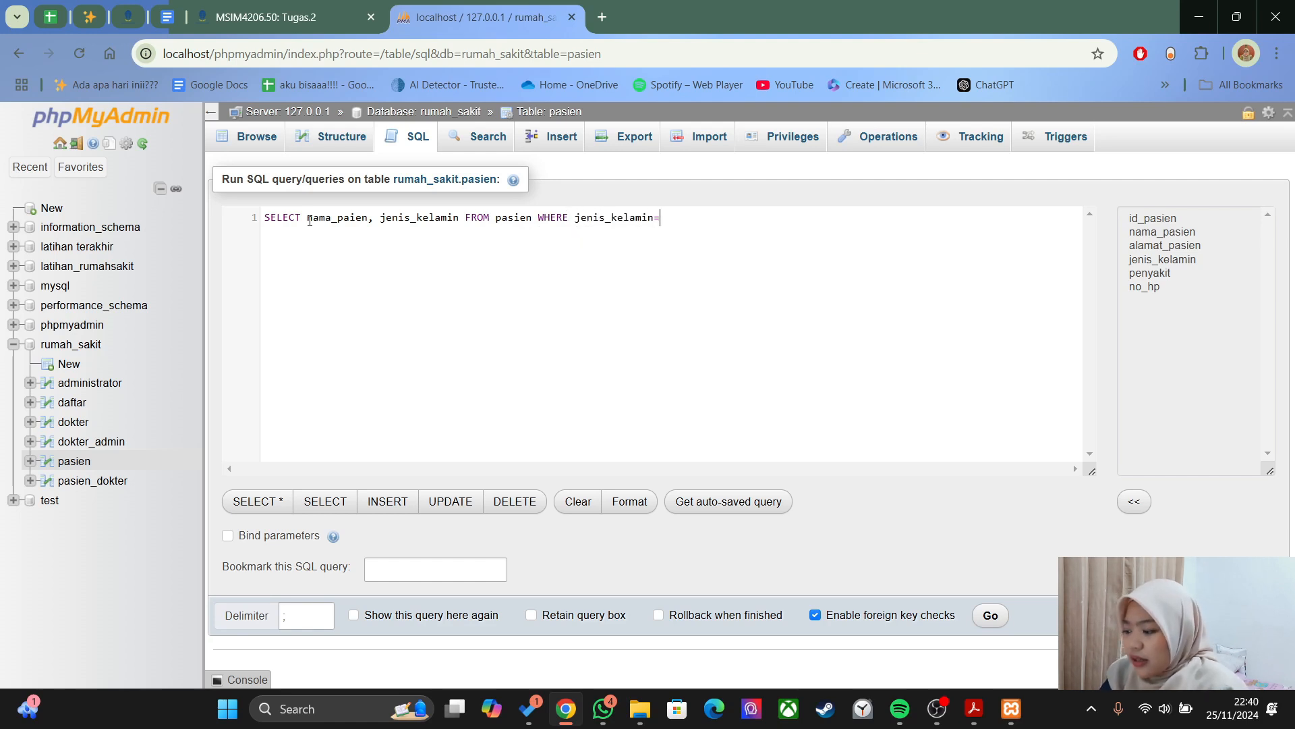
pyautogui.write("='L'")
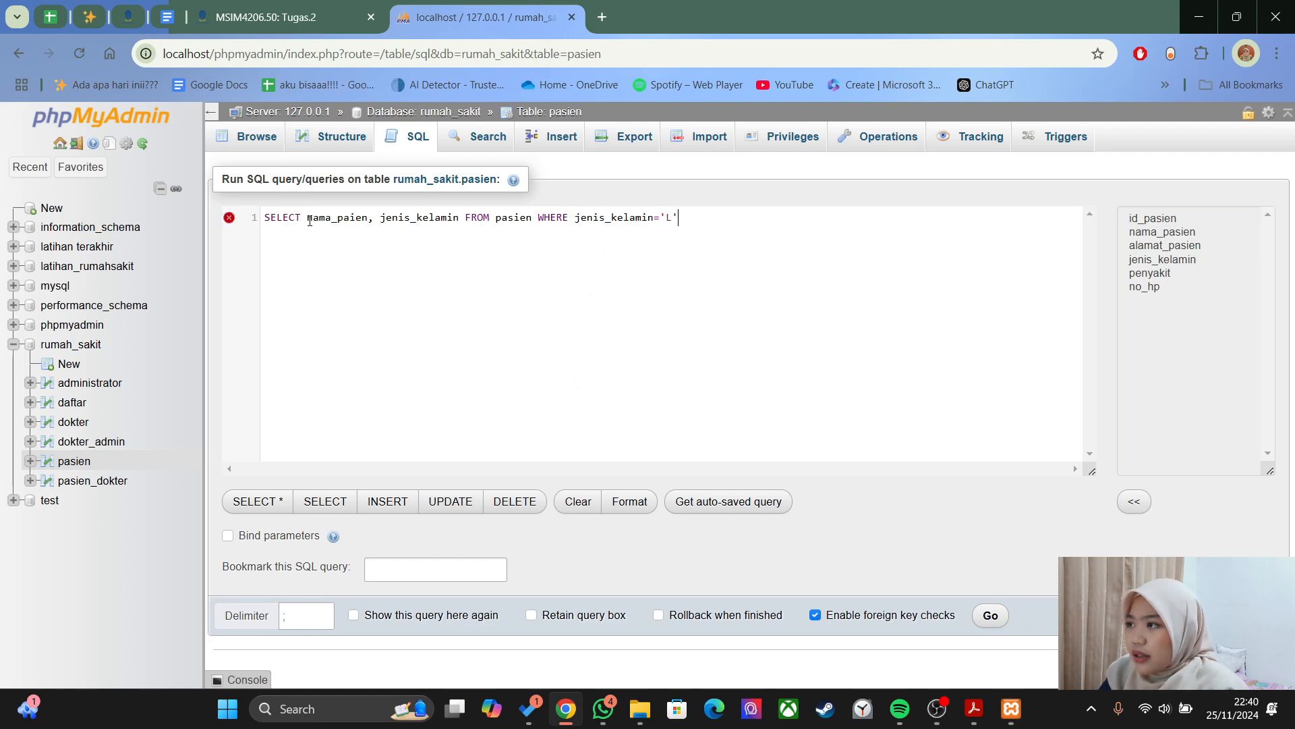
pyautogui.write(';')
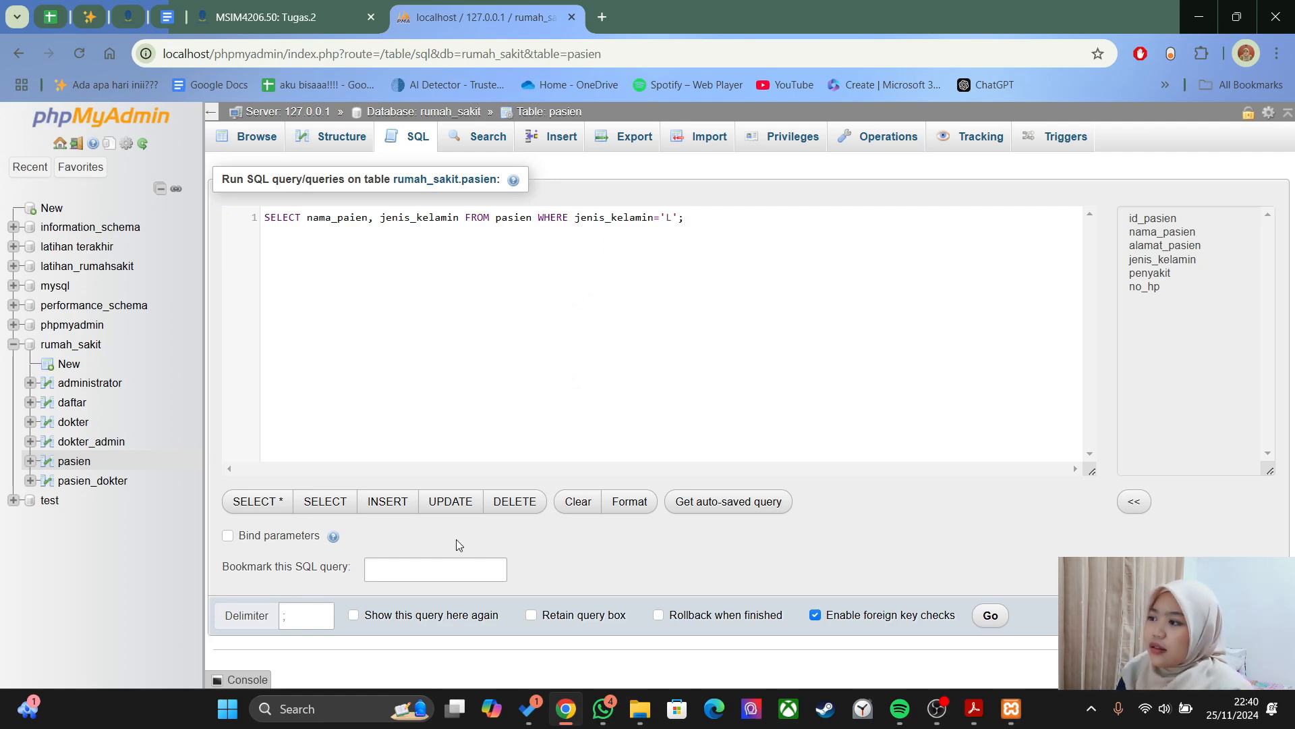
pyautogui.click(989, 615)
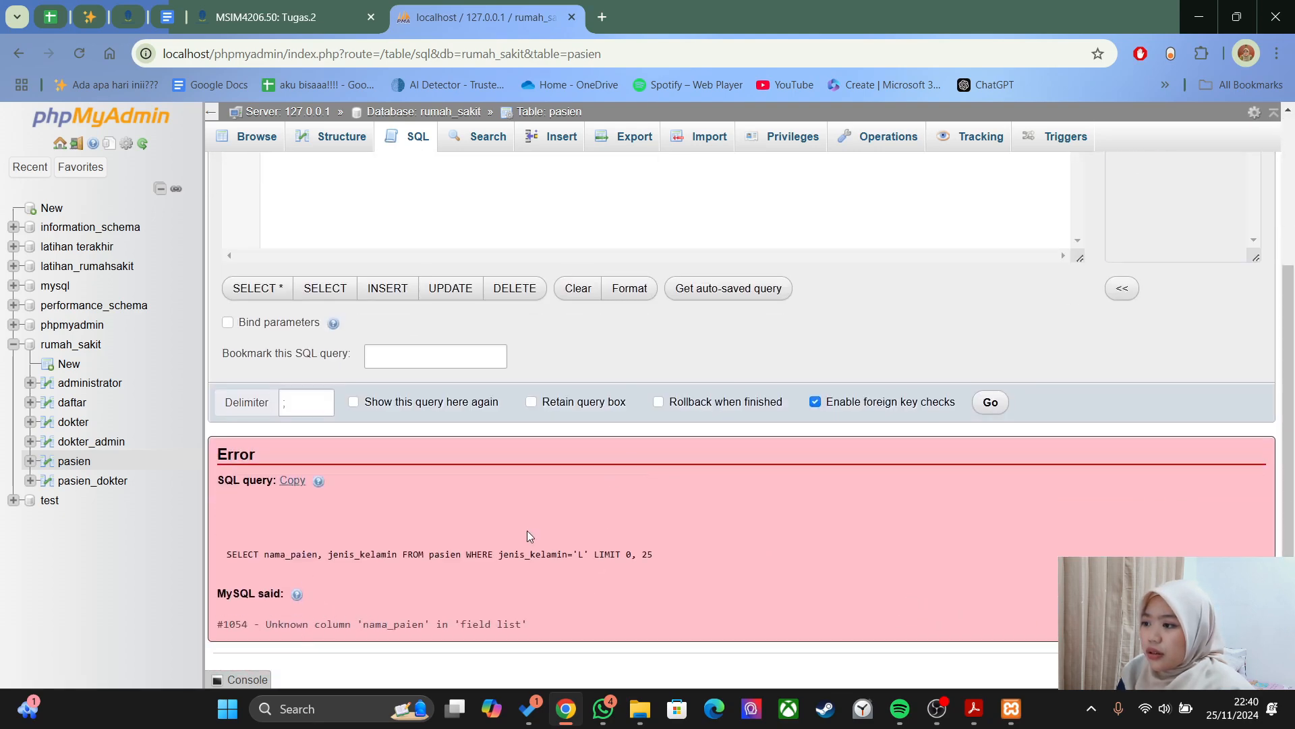
# - Correct the column name to nama_pasien and rerun the query, getting two male patients
pyautogui.scroll(3, 527, 535)
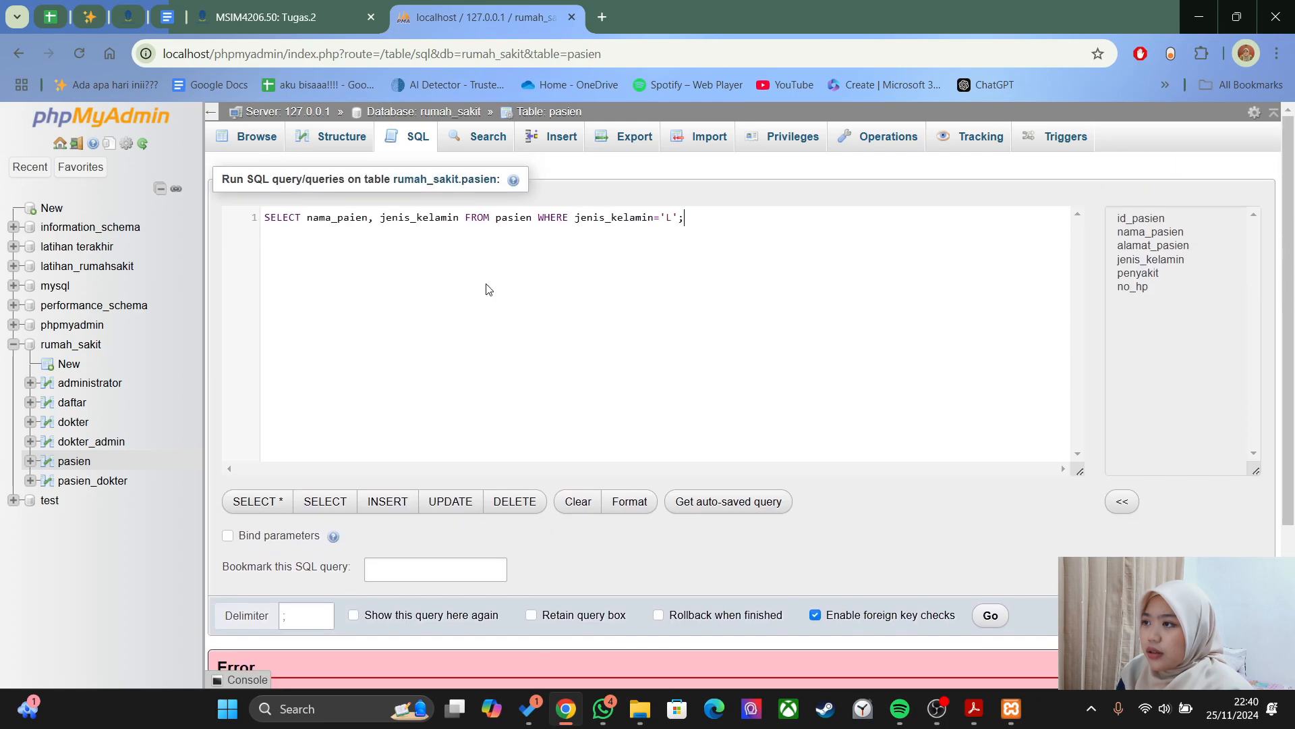
pyautogui.click(349, 221)
pyautogui.write('s')
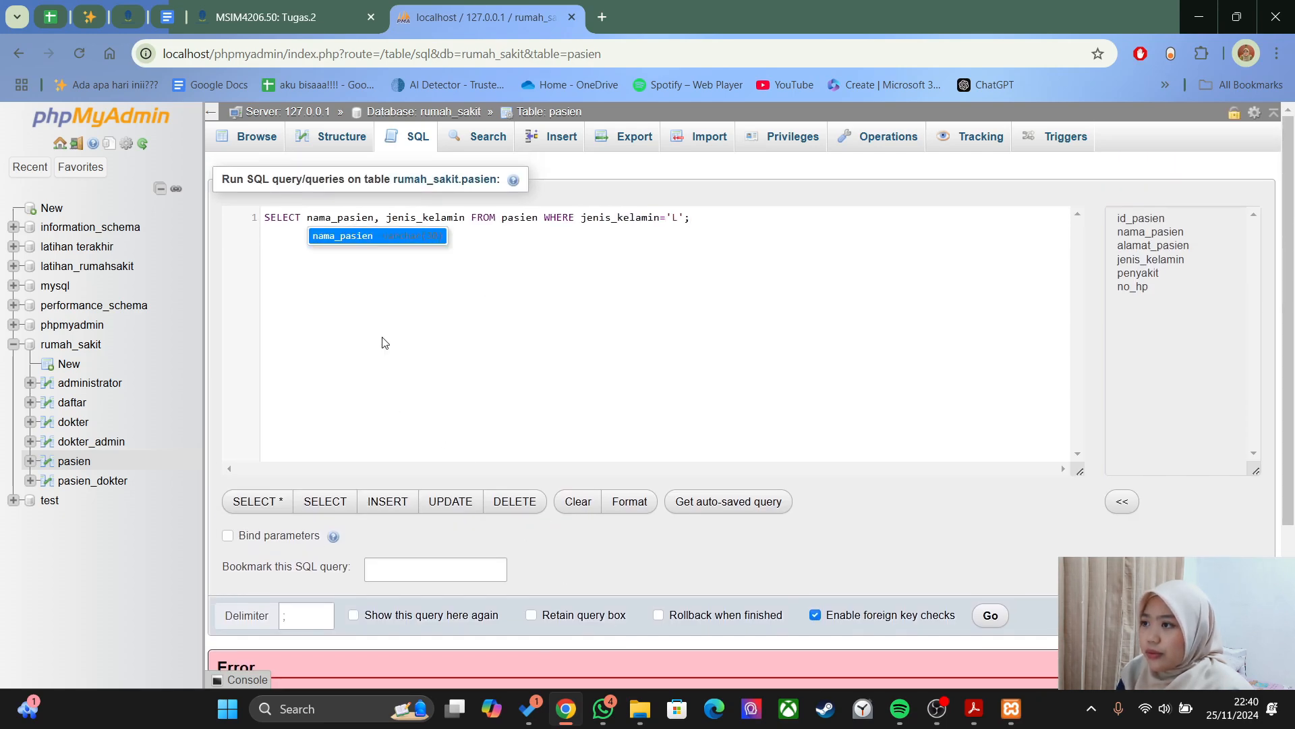
pyautogui.click(989, 616)
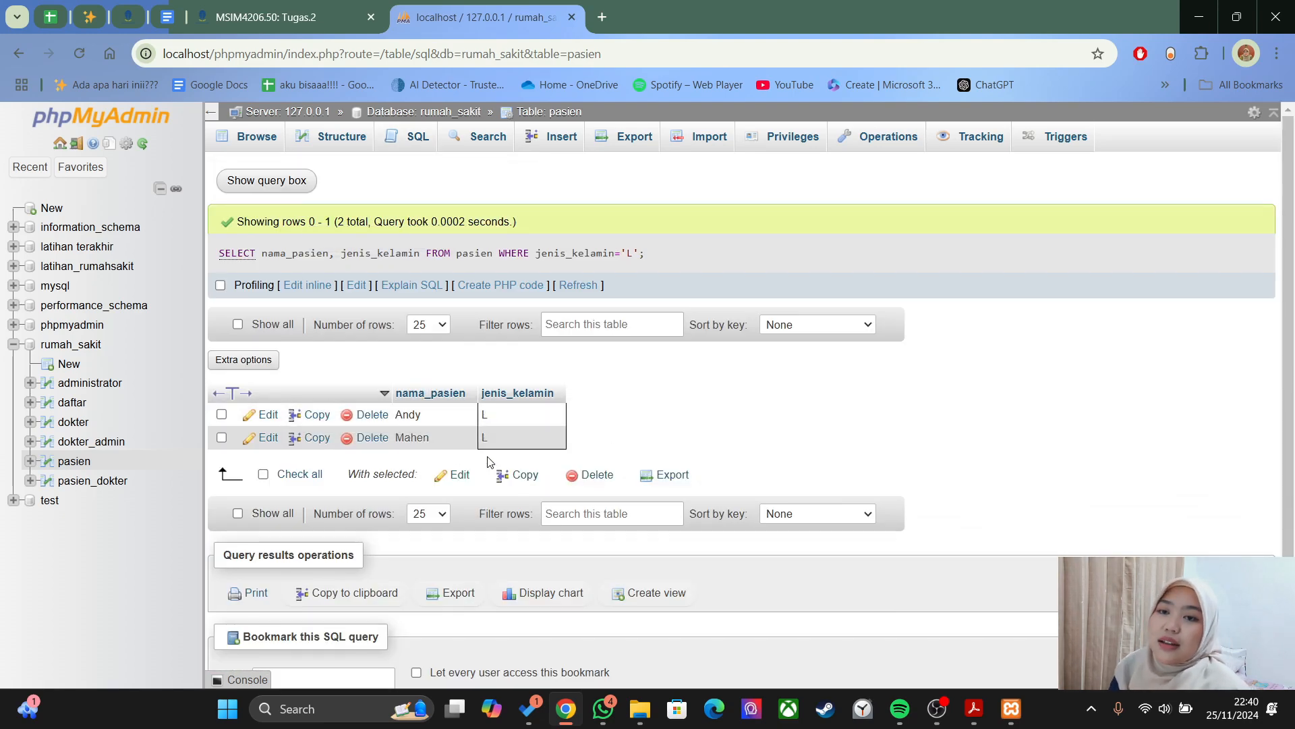
# - Scroll the PDF guide through the SELECT Join section to the three-table JOIN example, then return to phpMyAdmin
pyautogui.hotkey('alt', 'Tab')
pyautogui.scroll(-12, 1000, 322)
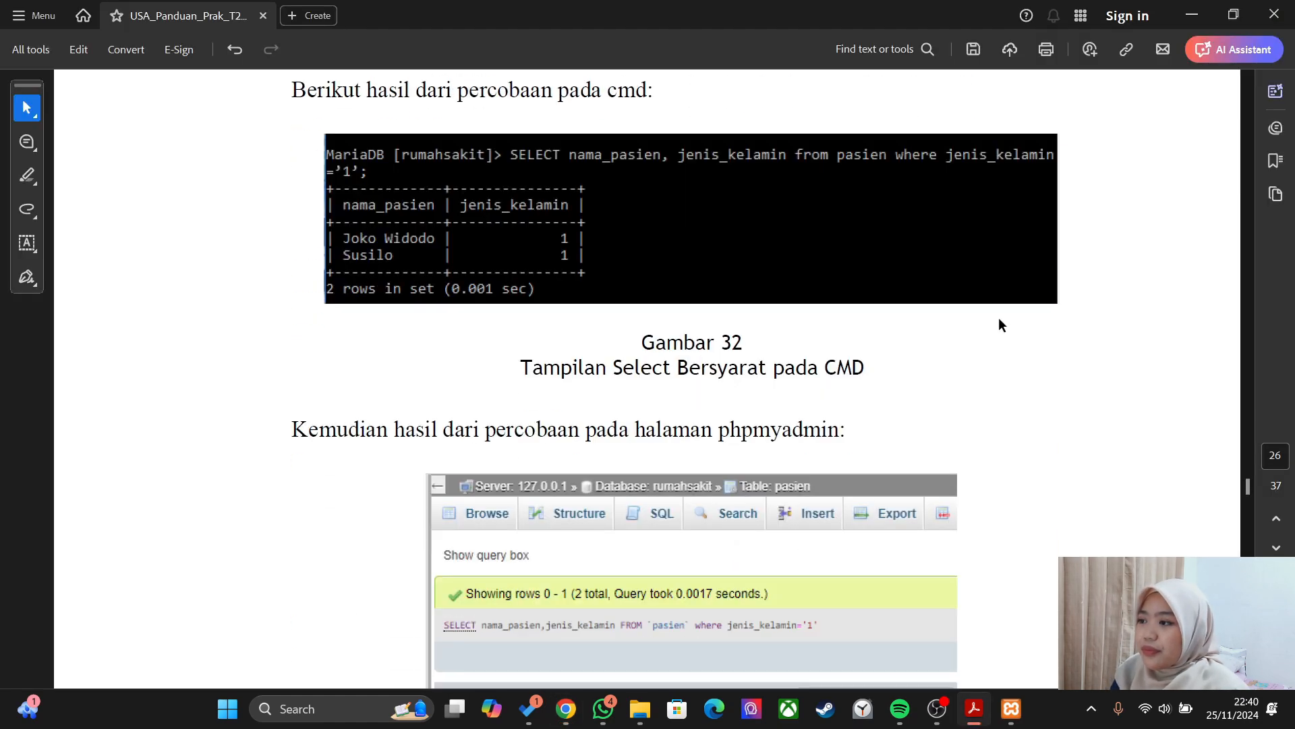
pyautogui.scroll(-1, 997, 317)
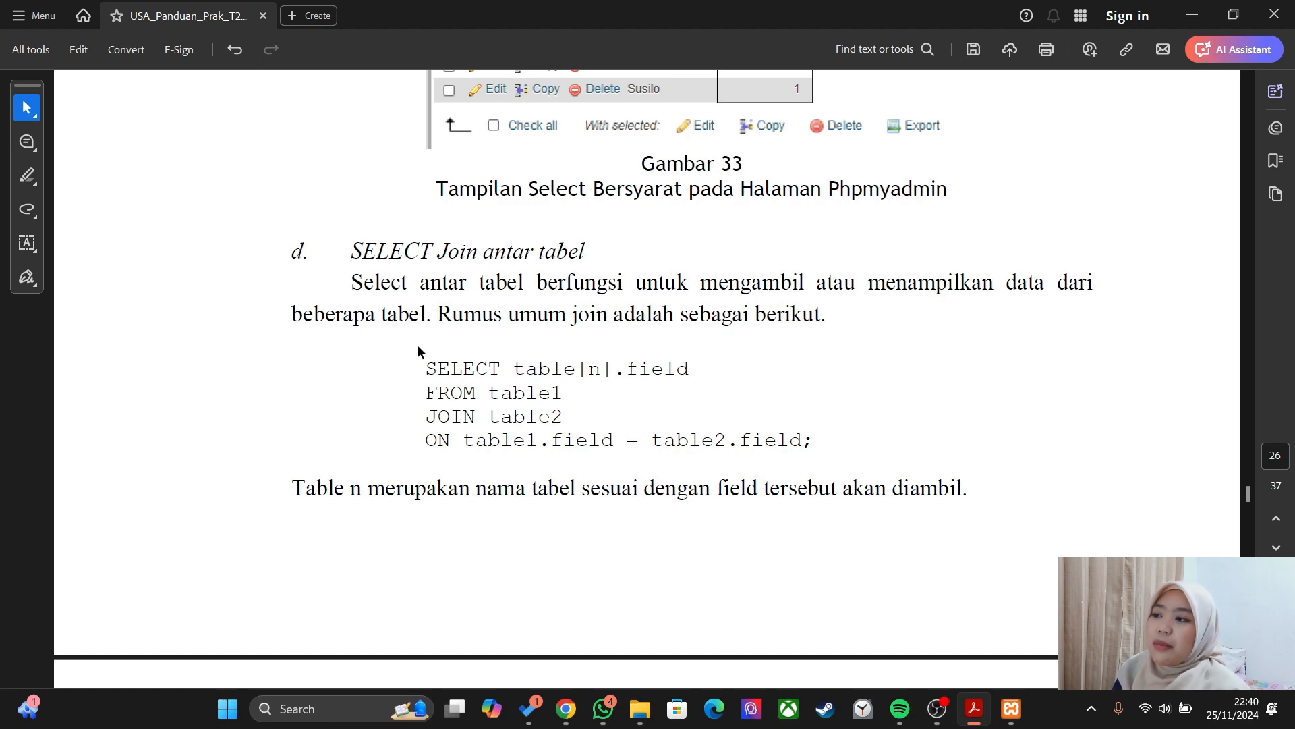
pyautogui.scroll(-2, 417, 345)
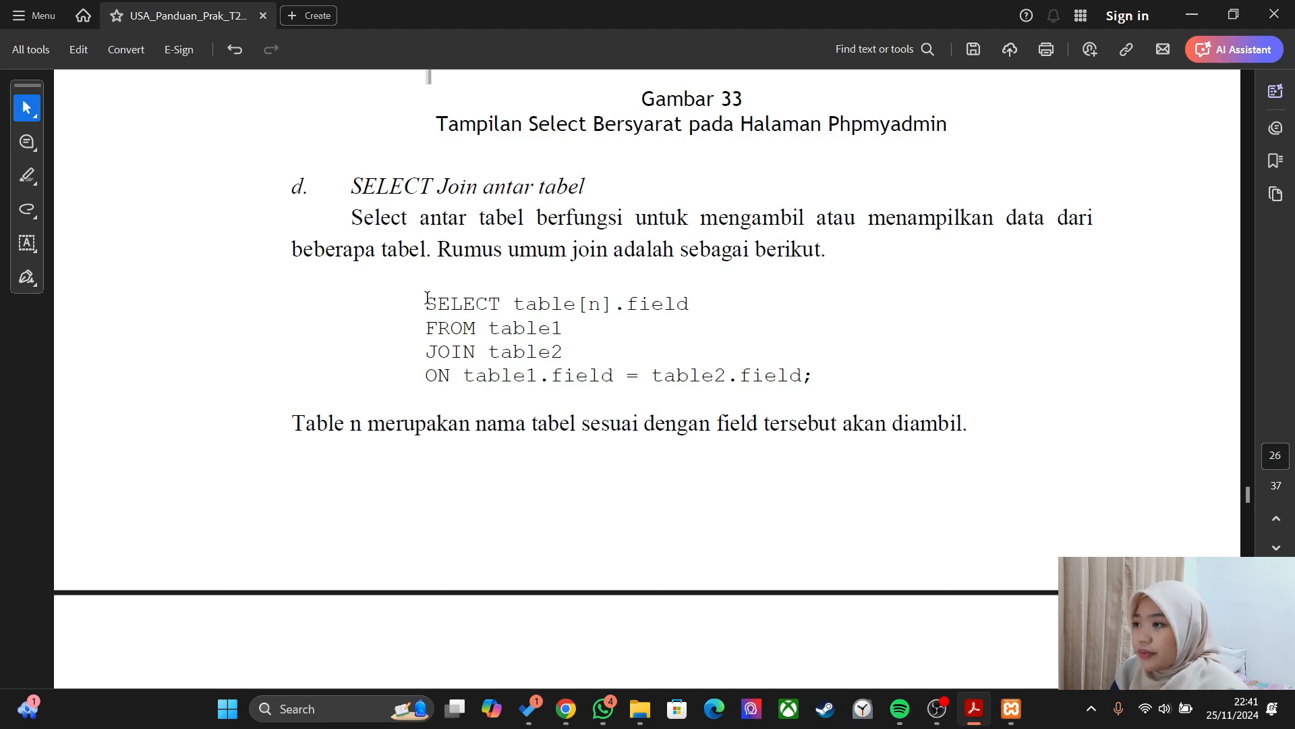
pyautogui.scroll(-1, 525, 284)
pyautogui.scroll(-2, 461, 279)
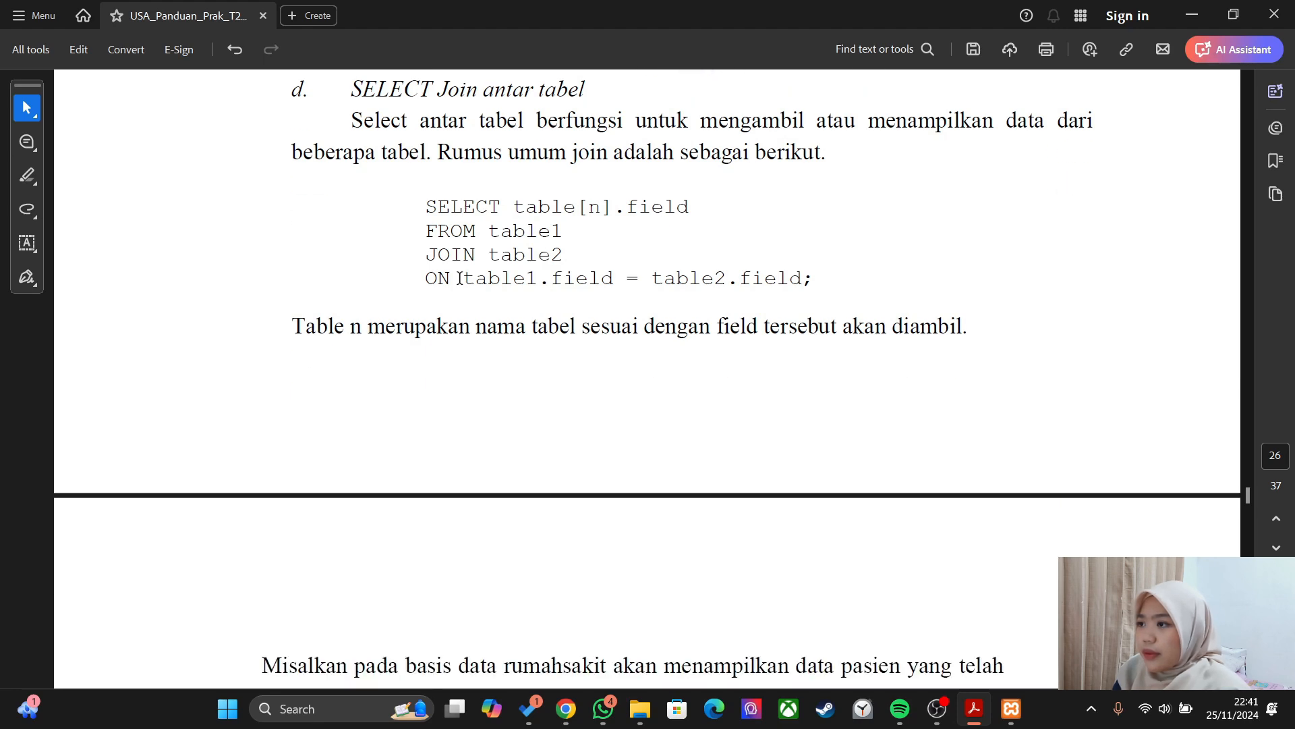
pyautogui.scroll(-11, 564, 257)
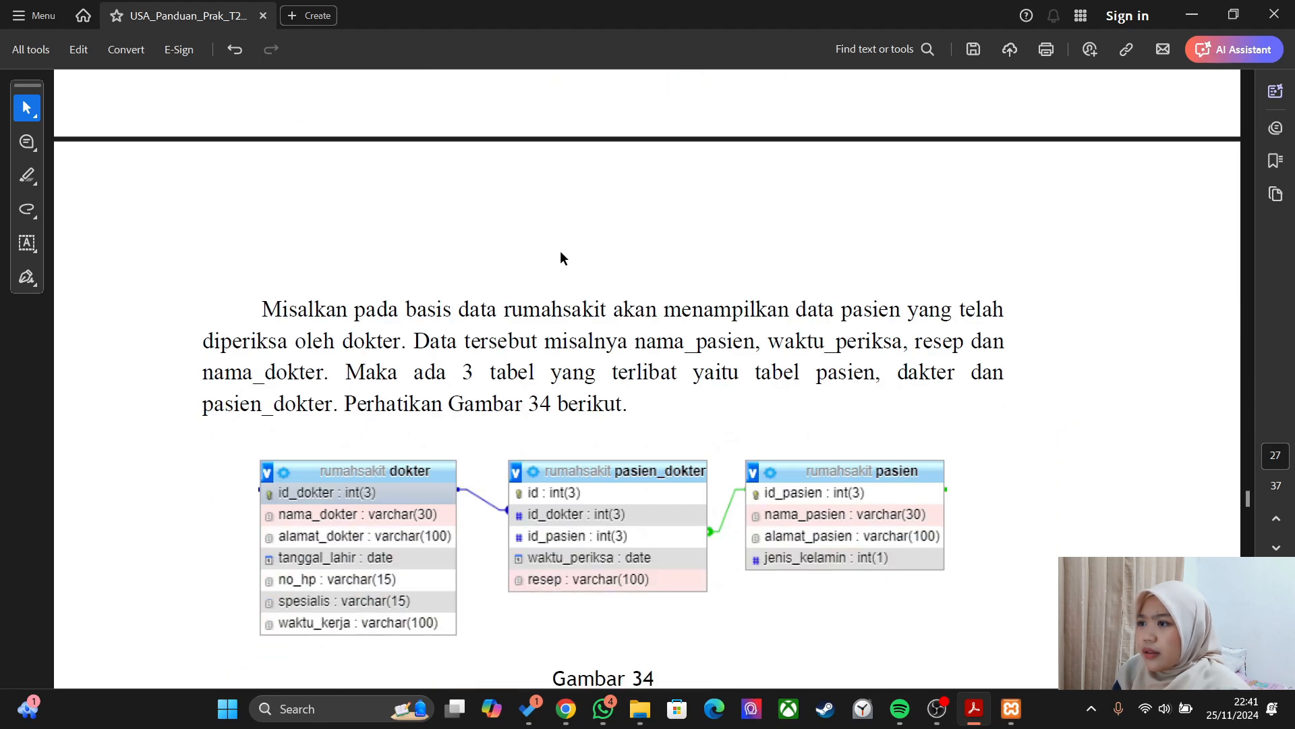
pyautogui.scroll(-2, 564, 257)
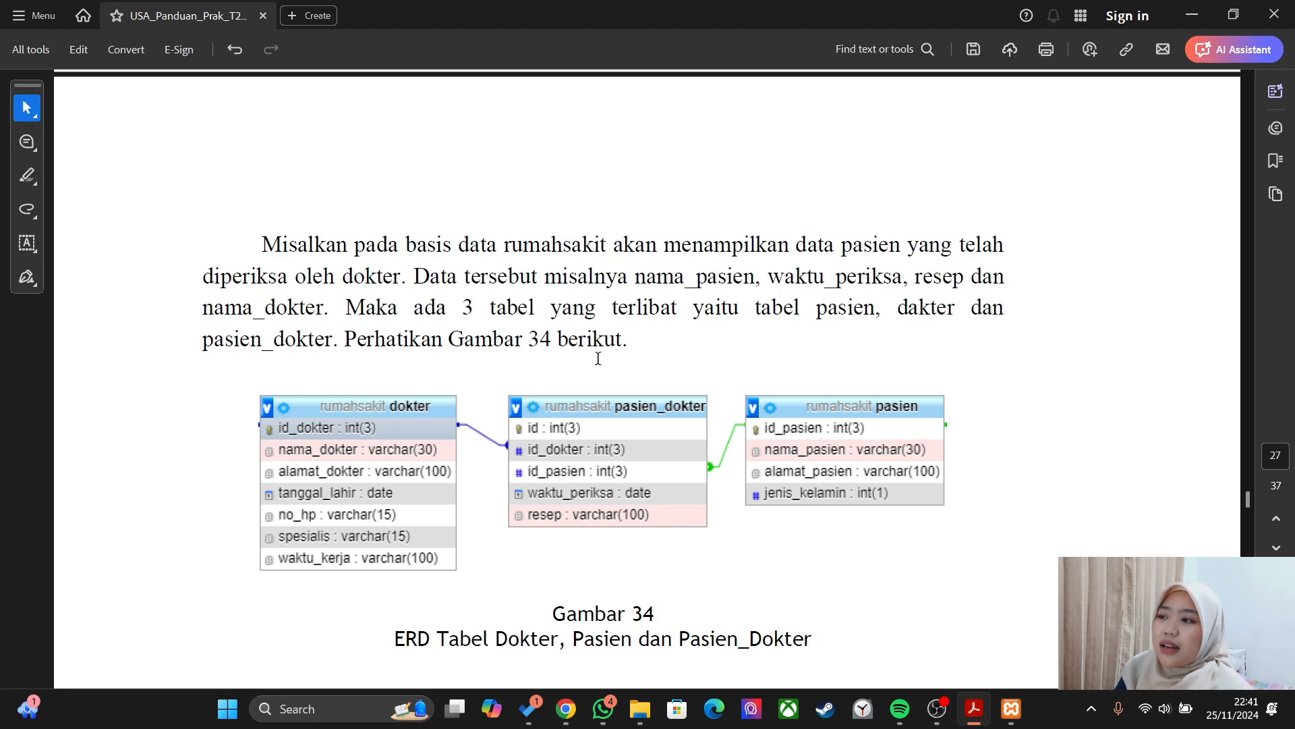
pyautogui.scroll(-2, 644, 327)
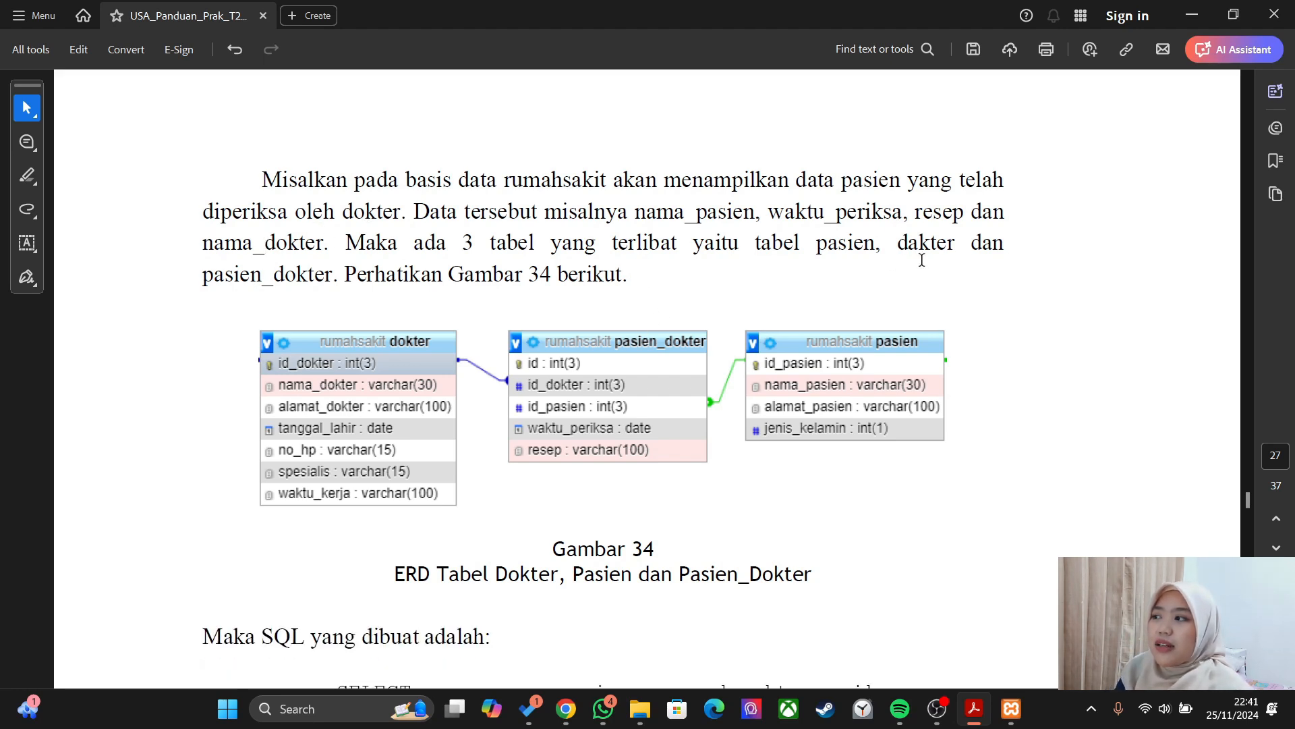
pyautogui.scroll(-5, 404, 293)
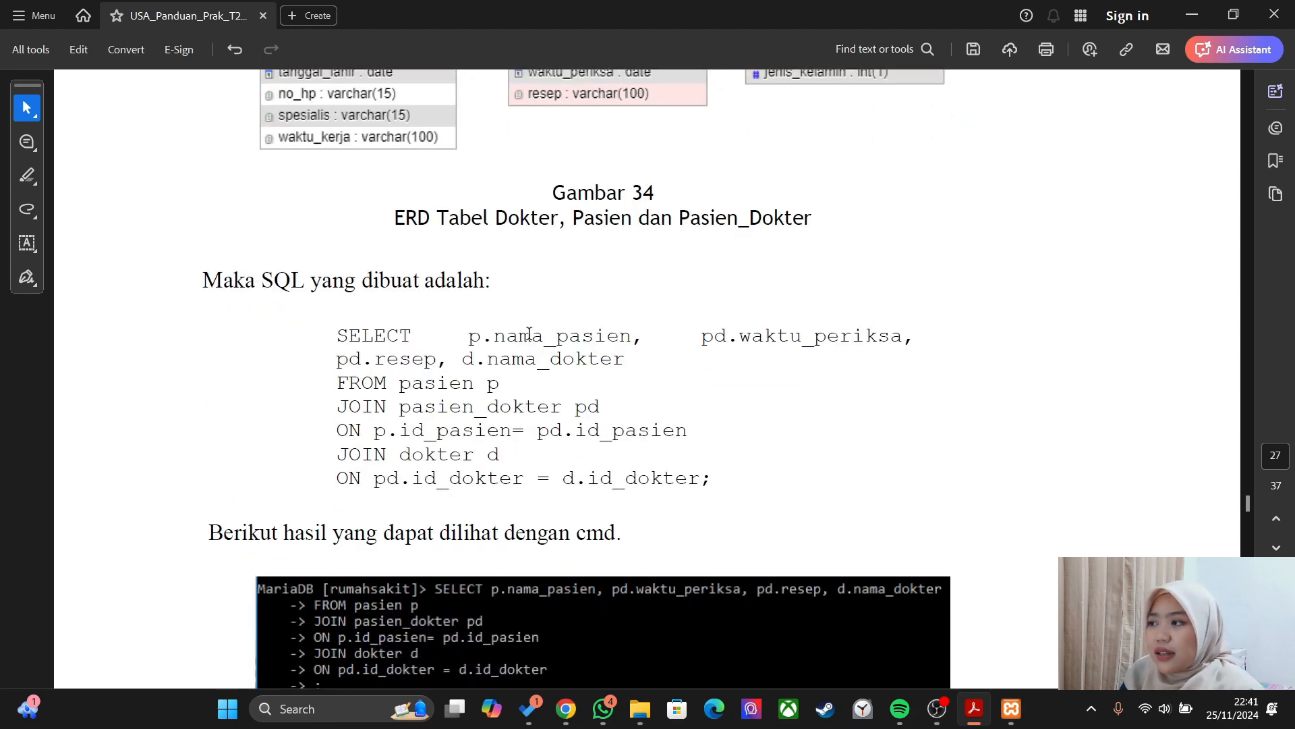
pyautogui.scroll(-3, 529, 333)
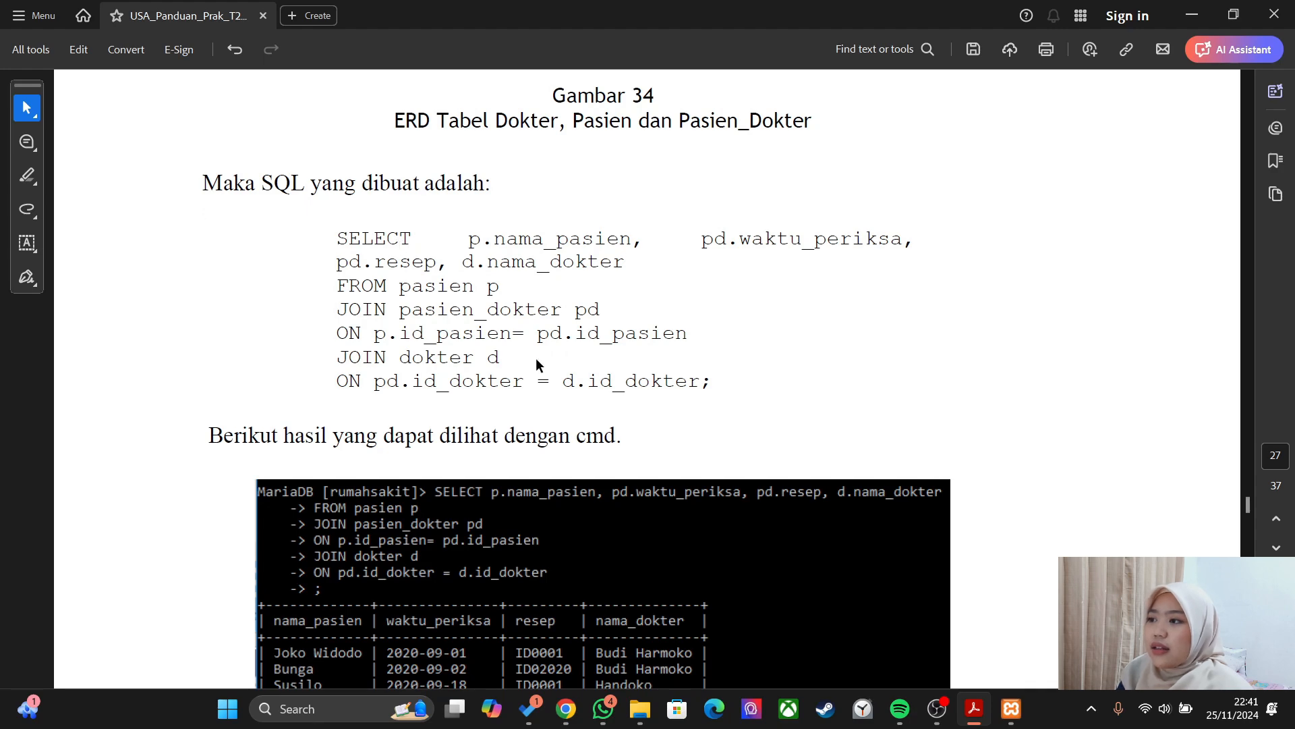
pyautogui.hotkey('alt', 'Tab')
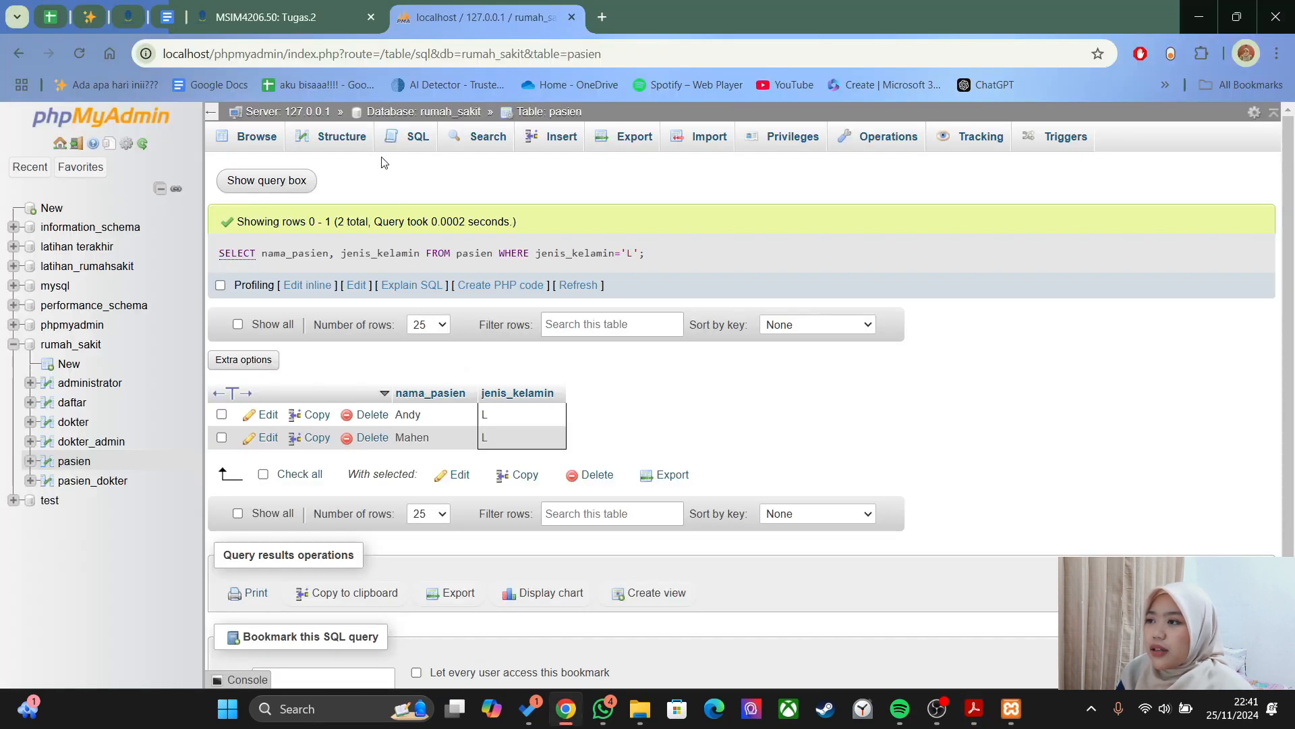
# - Replace the default query with SELECT p.nama_pasien, pd.waktu_periksa, pd.resep, d.nama_dokter
pyautogui.click(406, 139)
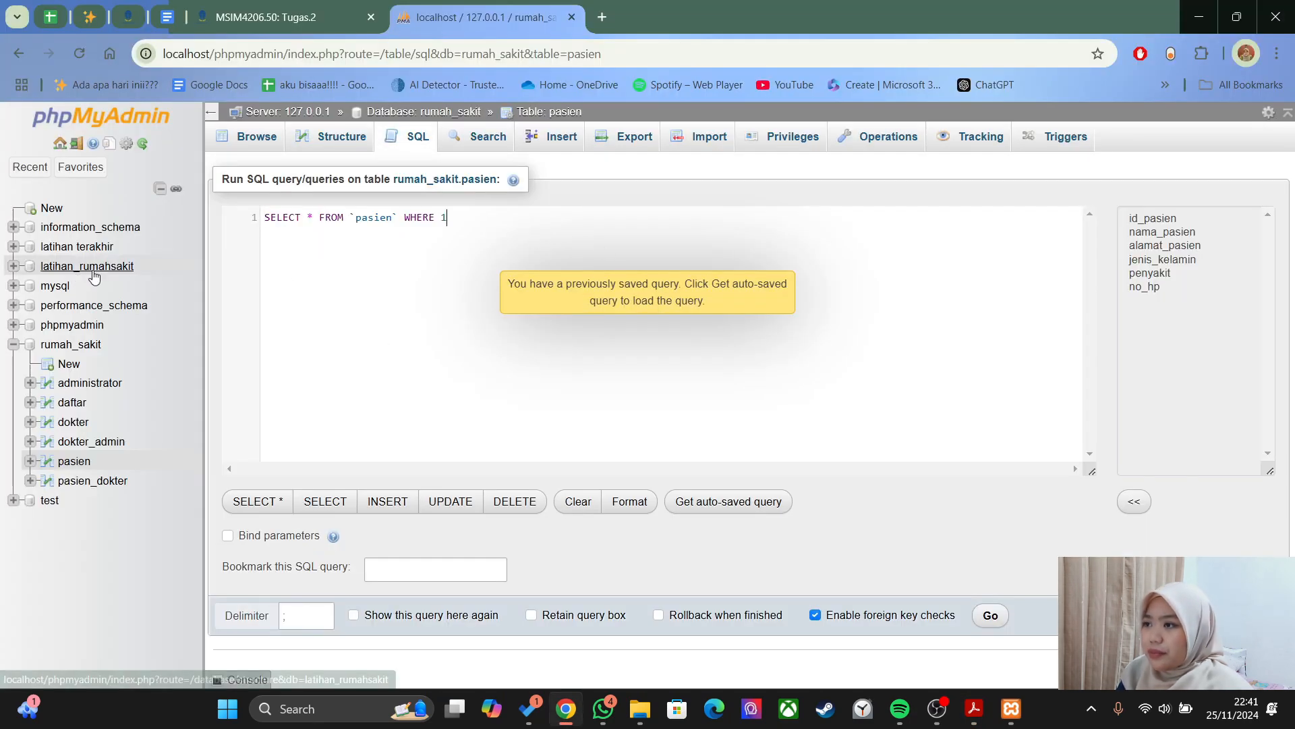
pyautogui.click(327, 217)
pyautogui.hotkey('ctrl', 'a')
pyautogui.write('select p.nama_pasien, pd')
pyautogui.hotkey('alt', 'Tab')
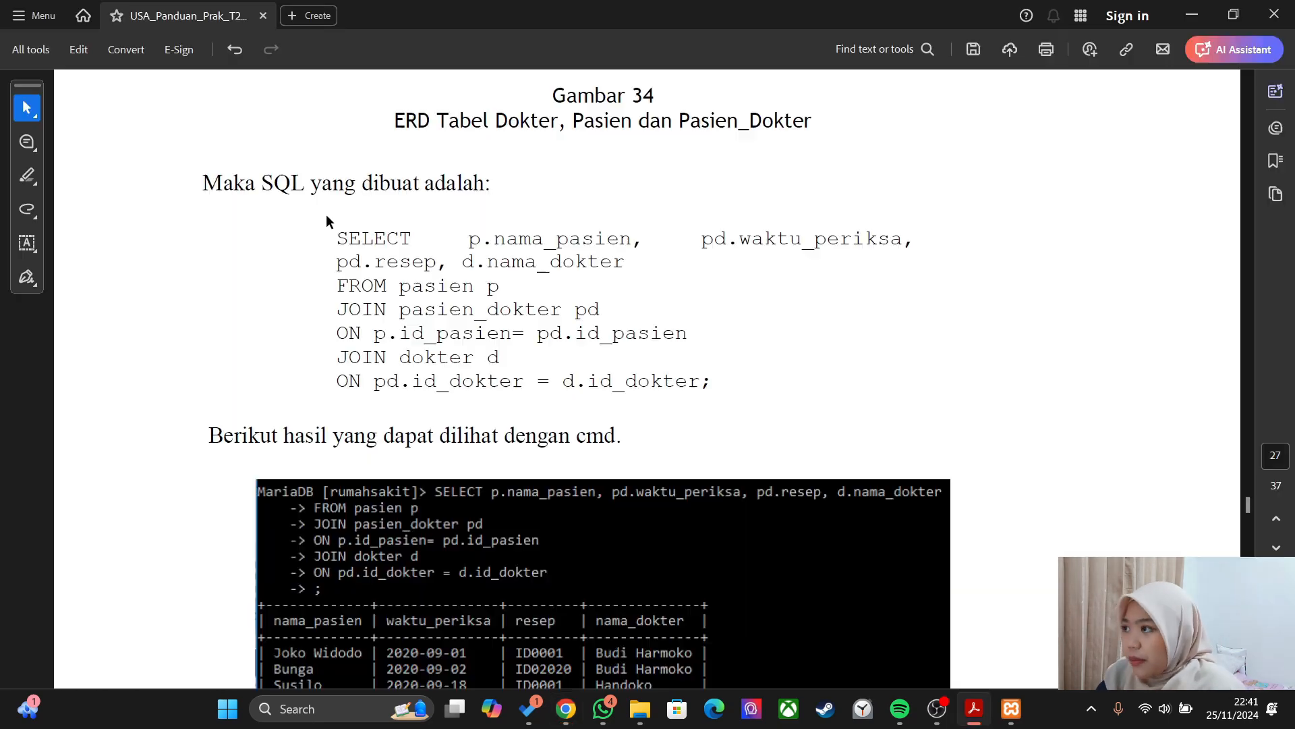
pyautogui.hotkey('alt', 'Tab')
pyautogui.write('.waktu_periksa, pd.resep. d')
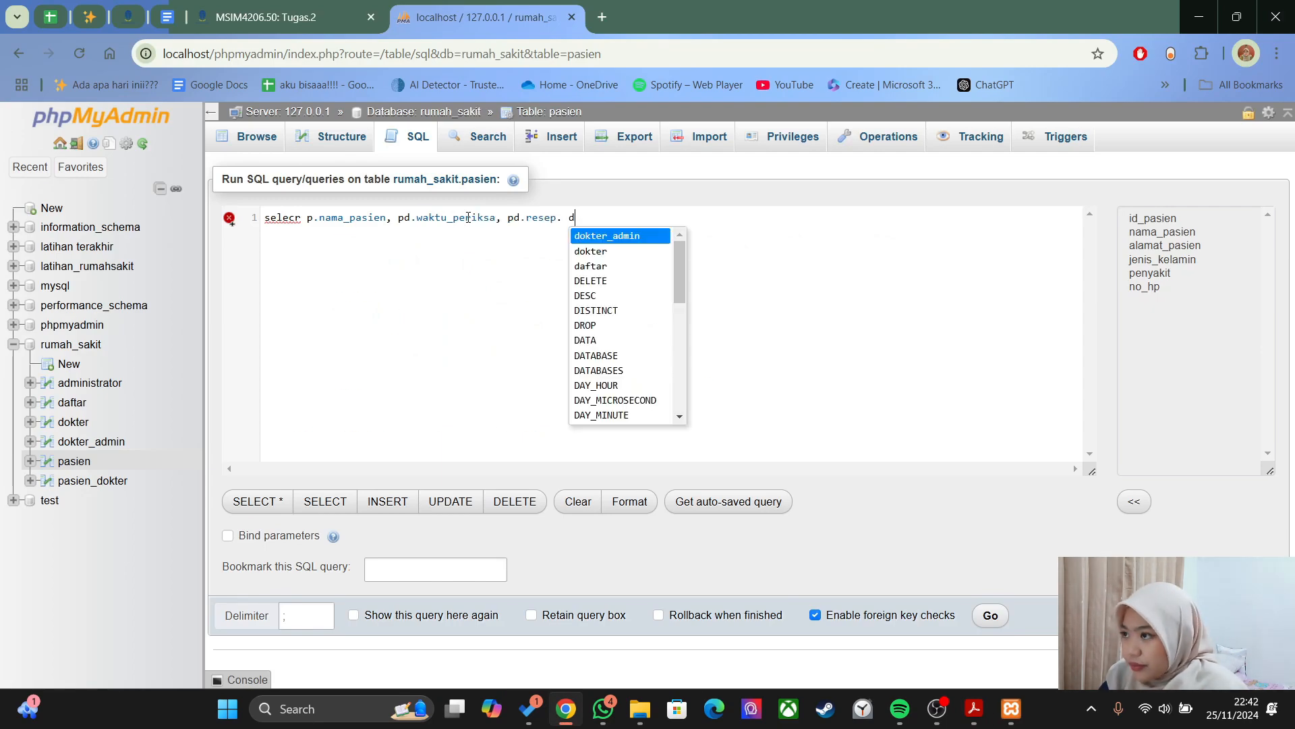
pyautogui.write('.nama_dokter')
pyautogui.doubleClick(282, 217)
pyautogui.write('SELECT')
pyautogui.click(732, 223)
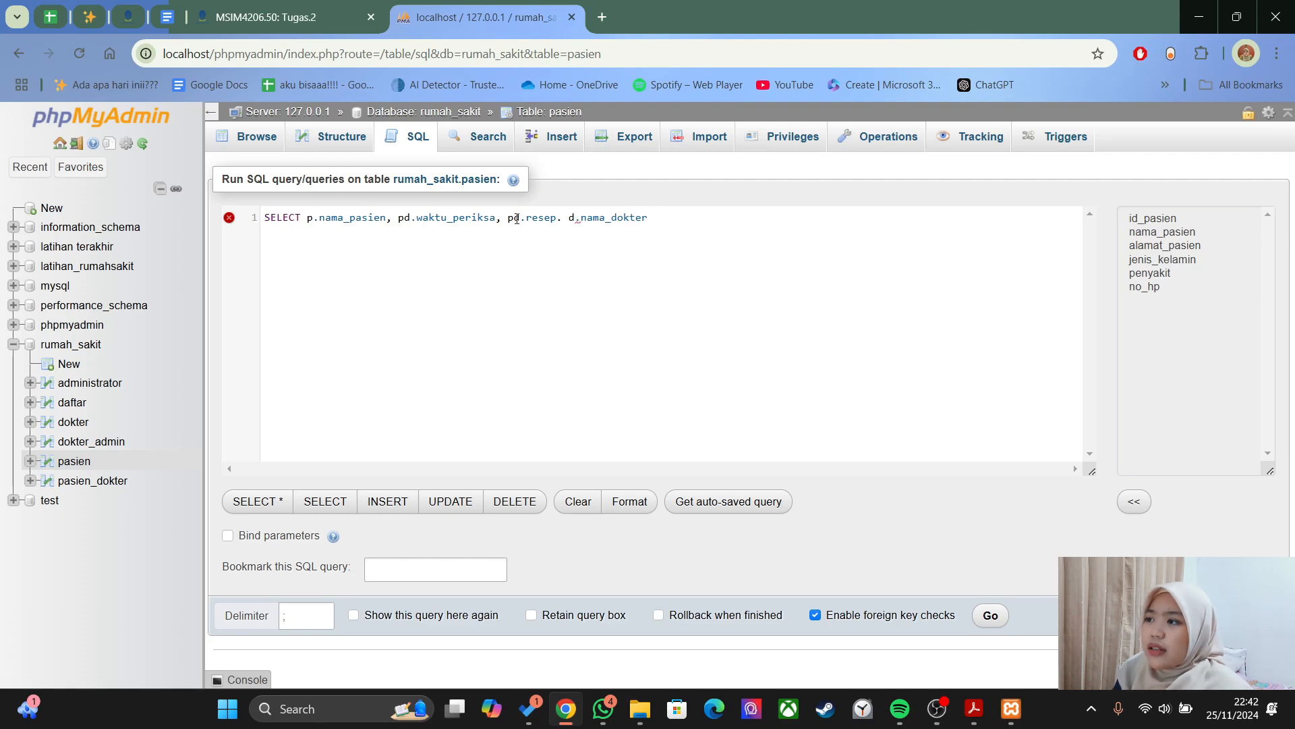
# - Add FROM pasien p and JOIN pasien_dokter on separate lines, fixing the comma after pd.resep
pyautogui.press('Return')
pyautogui.write('FROM pasien p, JOIN')
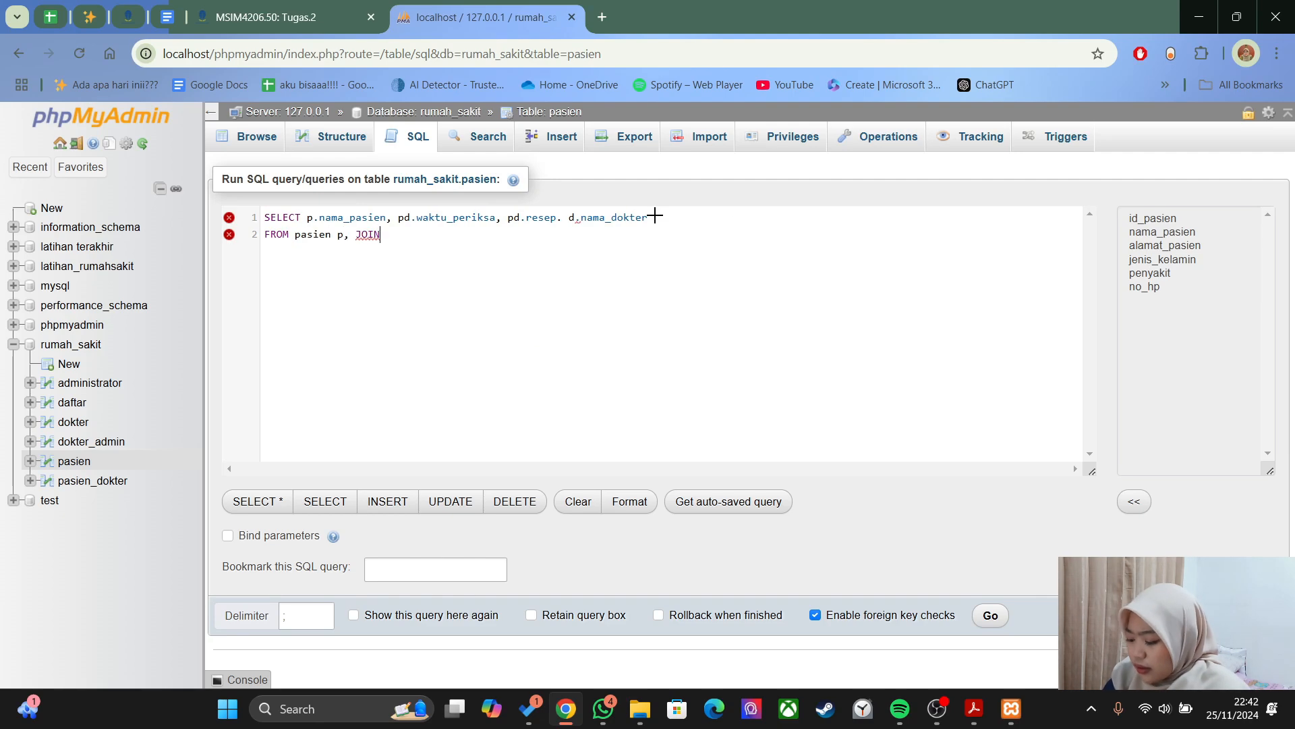
pyautogui.write(' pasien_dokter pd')
pyautogui.hotkey('alt', 'Tab')
# - Join on p.id_pasien=pd.id_pasien and add JOIN dokter d on the next line
pyautogui.hotkey('alt', 'Tab')
pyautogui.write('om')
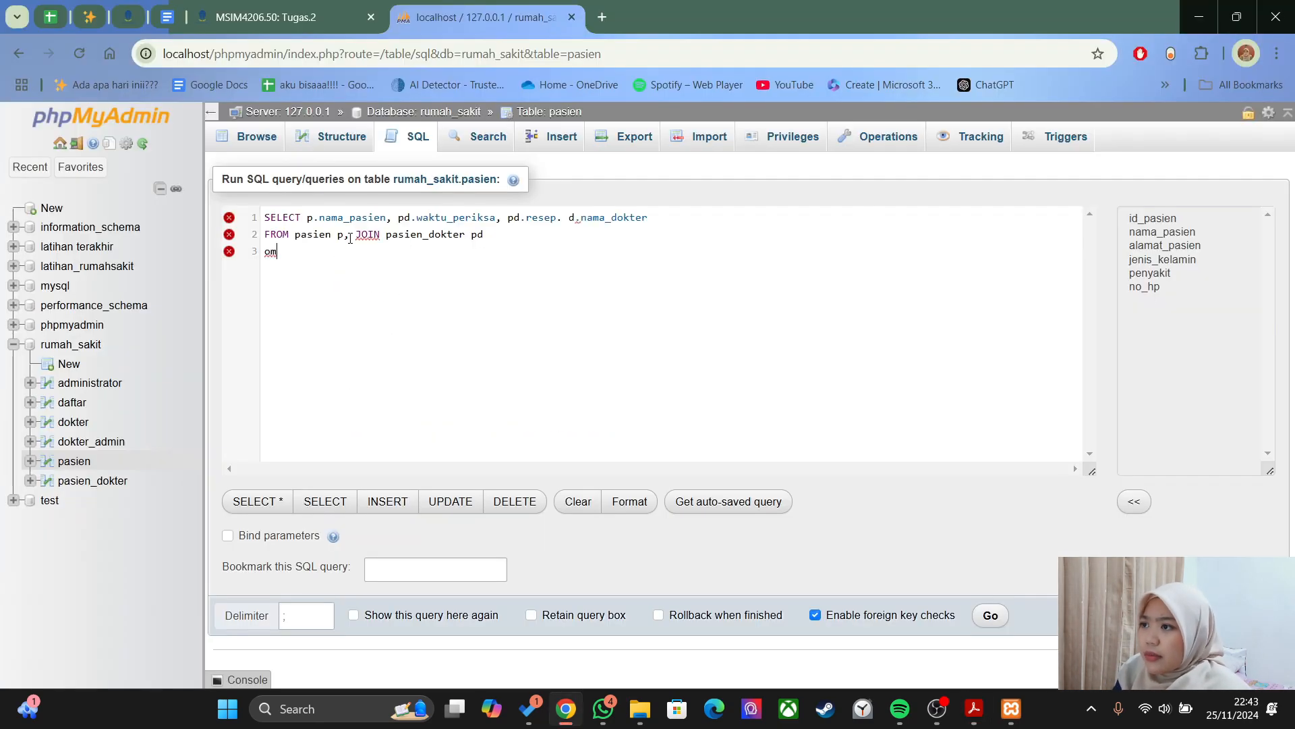
pyautogui.click(356, 234)
pyautogui.press('BackSpace')
pyautogui.press('BackSpace')
pyautogui.press('Return')
pyautogui.click(561, 217)
pyautogui.press('BackSpace')
pyautogui.write(',')
pyautogui.click(383, 267)
pyautogui.press('BackSpace')
pyautogui.press('BackSpace')
pyautogui.hotkey('alt', 'Tab')
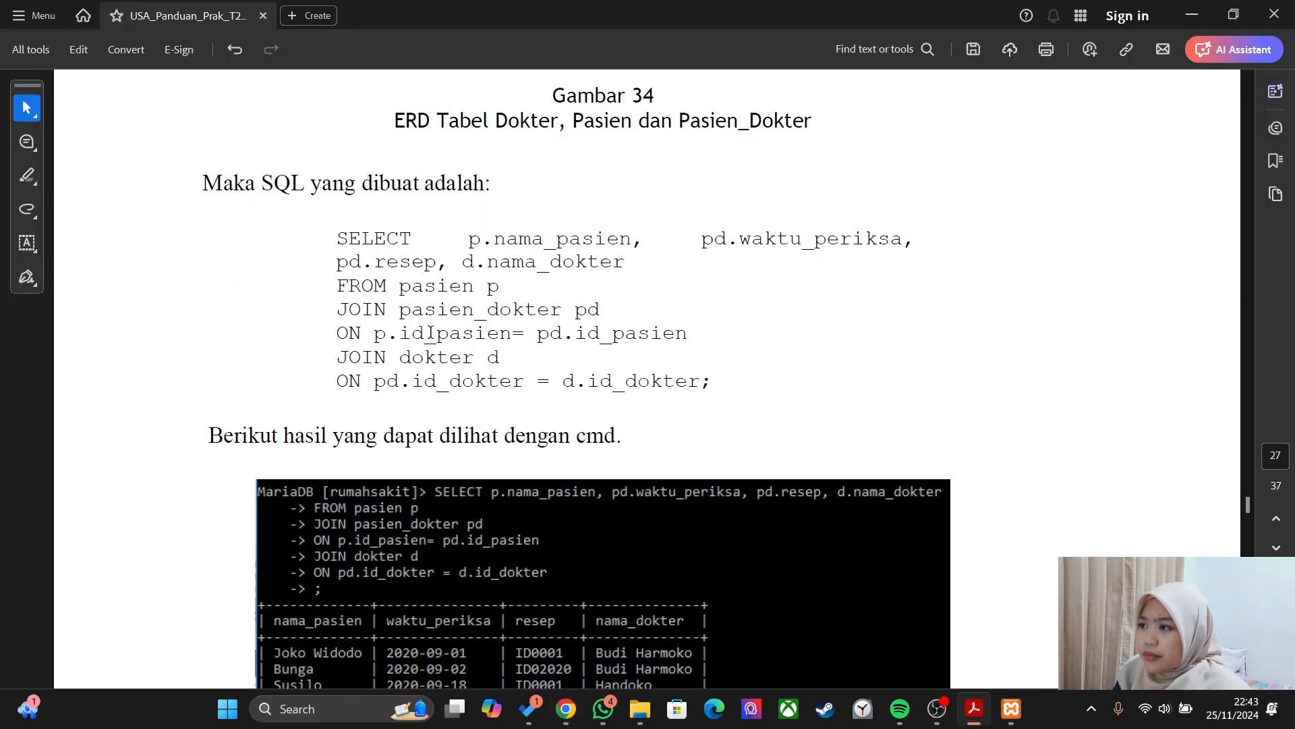
pyautogui.hotkey('alt', 'Tab')
pyautogui.write('ON p.id_pasien=pd.id_pasien')
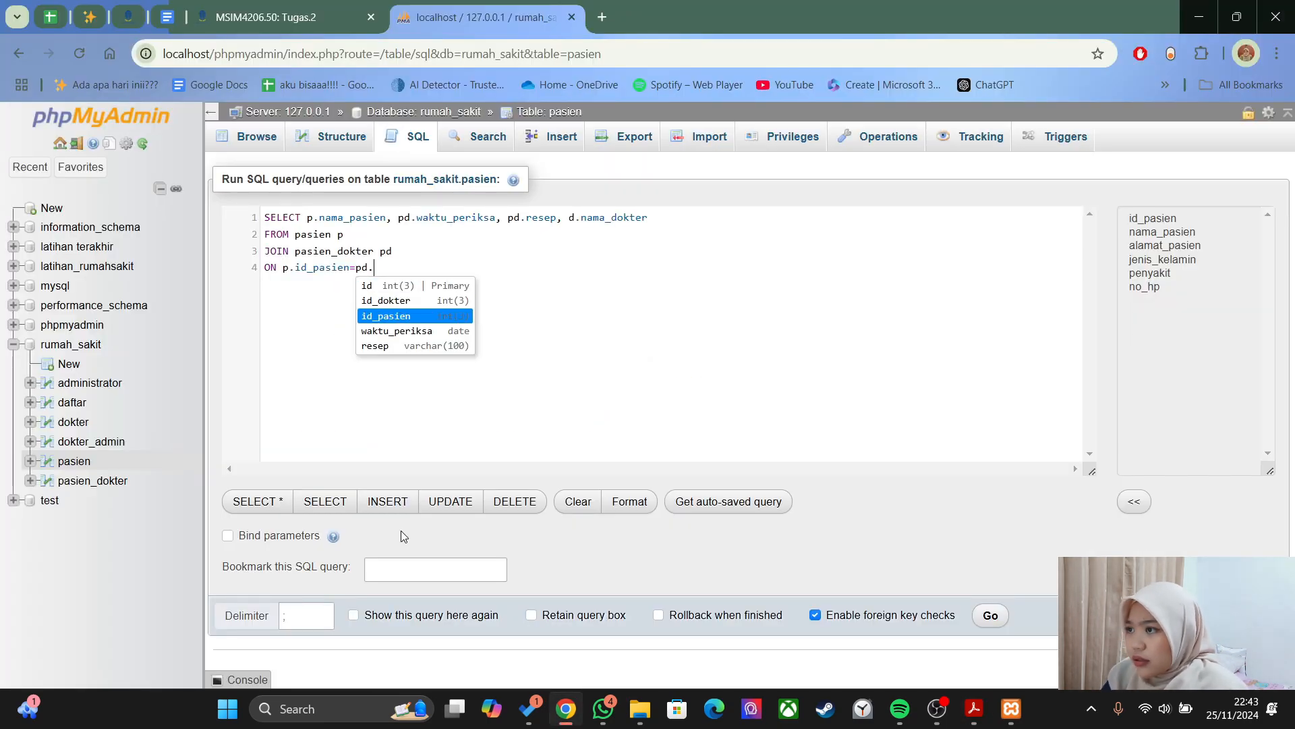
pyautogui.press('Return')
pyautogui.write('JOIN dokter d')
pyautogui.press('Escape')
# - Add ON pd.id_dokter=d.id_dokter and run the join, returning 4 rows
pyautogui.press('Return')
pyautogui.write('on')
pyautogui.press('BackSpace')
pyautogui.press('BackSpace')
pyautogui.hotkey('alt', 'Tab')
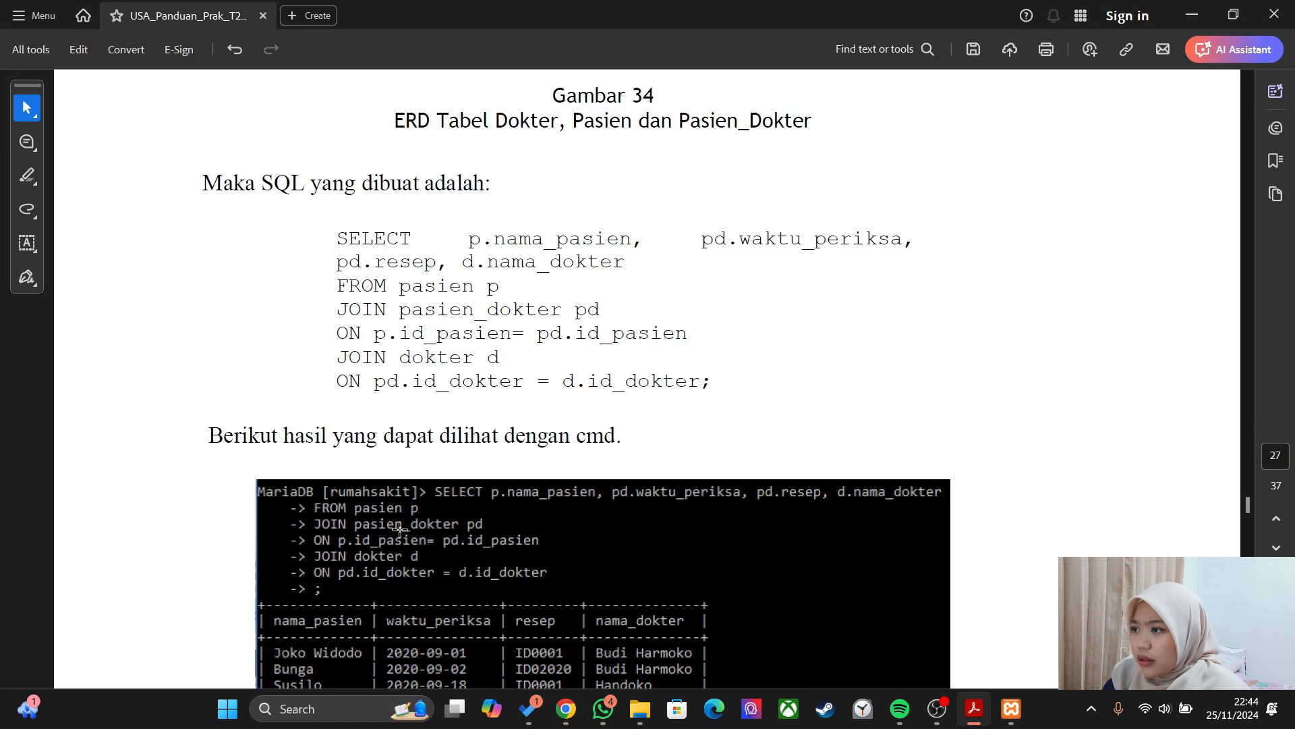
pyautogui.hotkey('alt', 'Tab')
pyautogui.write('ON pd.id_dokter=d.id_dokter;')
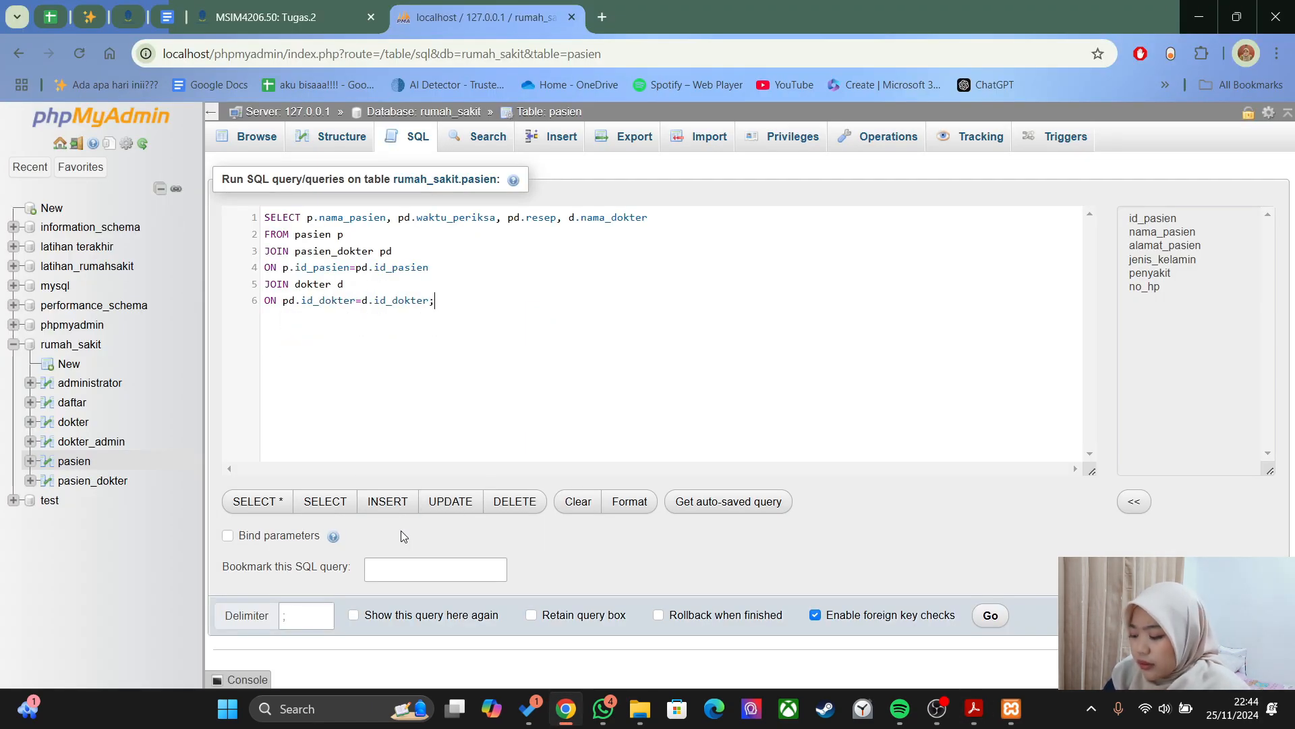
pyautogui.hotkey('alt', 'Tab')
pyautogui.hotkey('alt', 'Tab')
pyautogui.write(';')
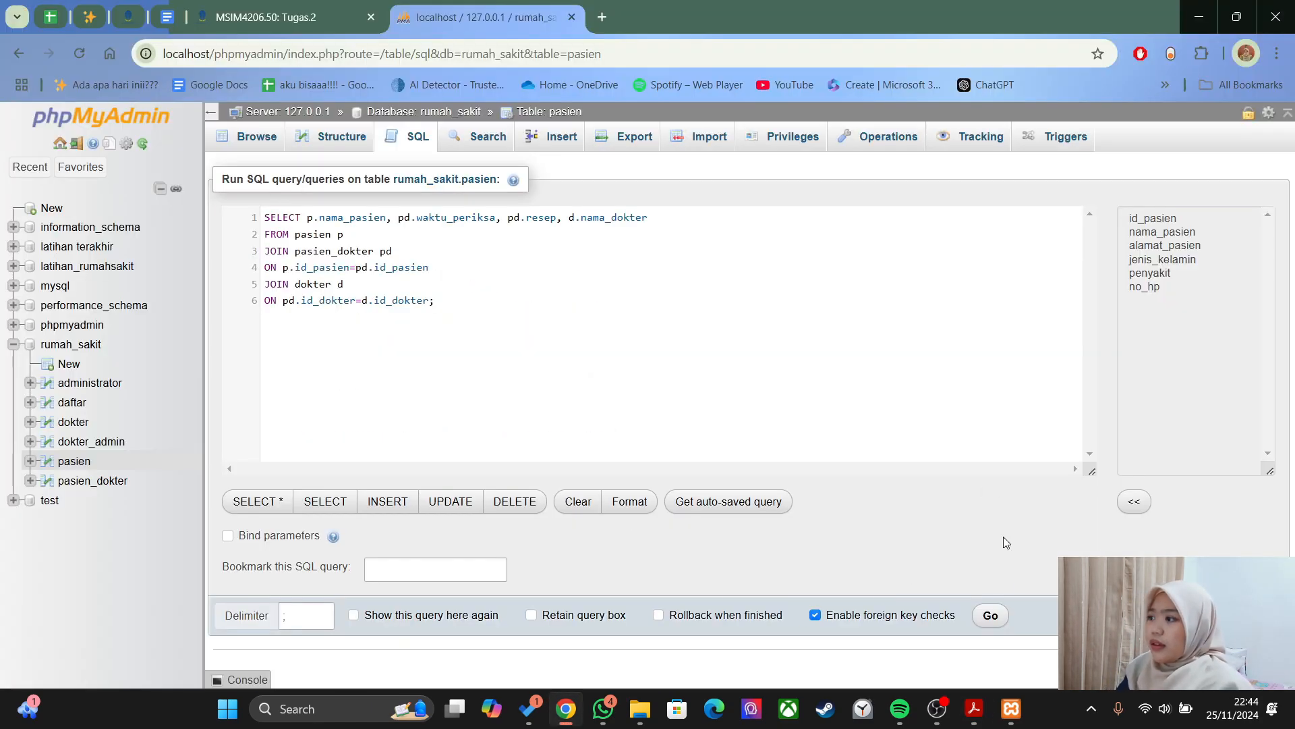
pyautogui.click(992, 618)
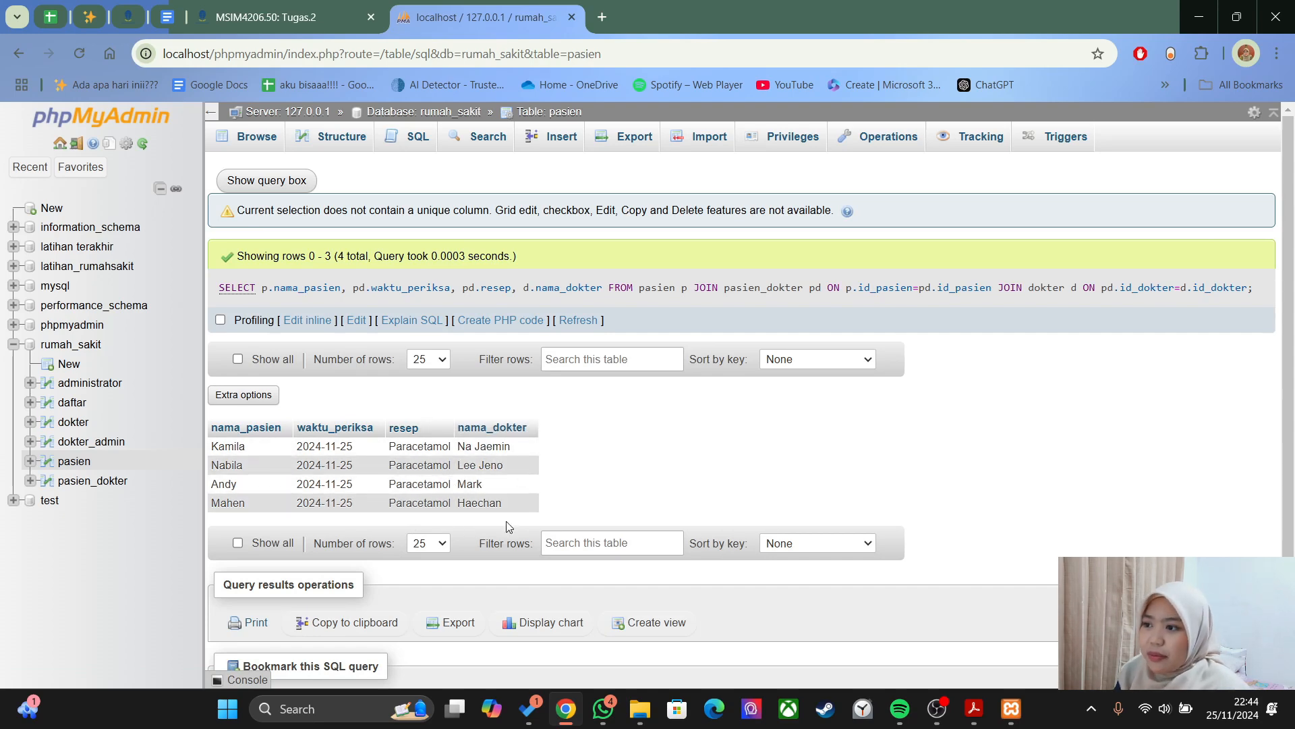
# - Compare the guide's join example filtered to doctor id '1' with the phpMyAdmin join results
pyautogui.hotkey('alt', 'Tab')
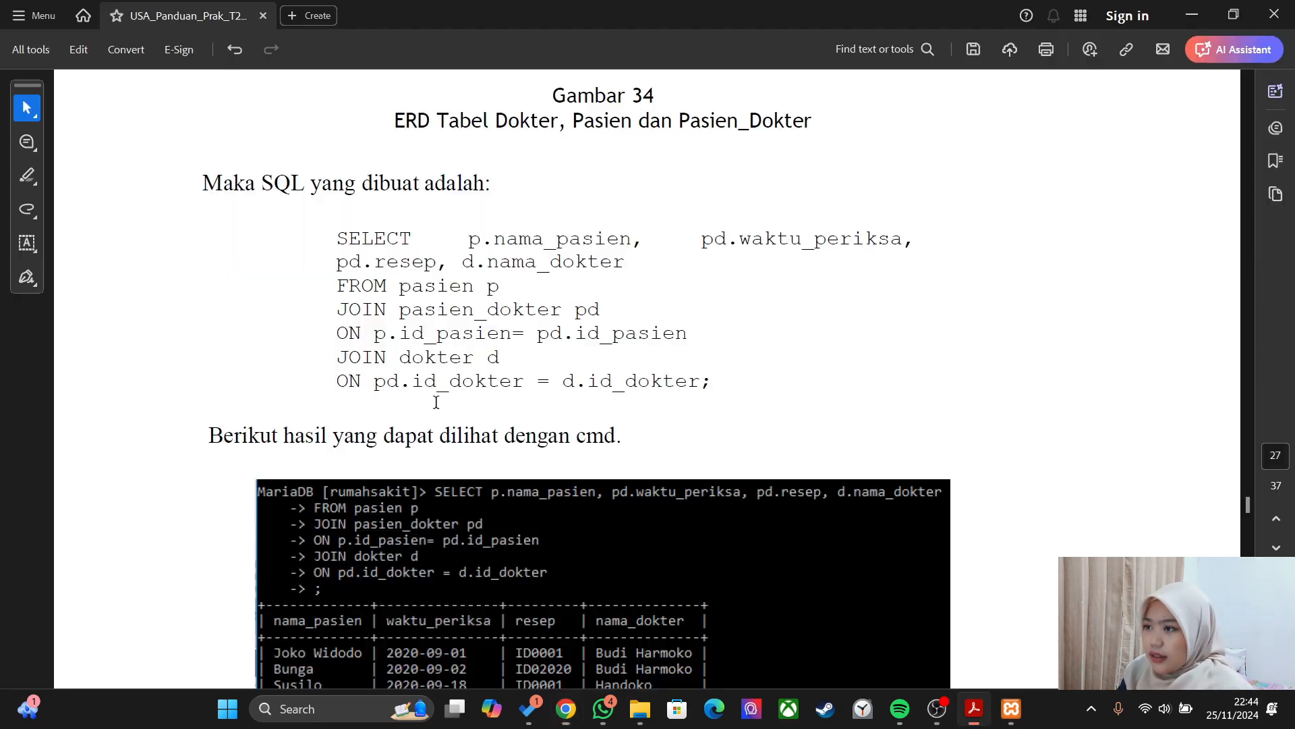
pyautogui.scroll(-10, 436, 402)
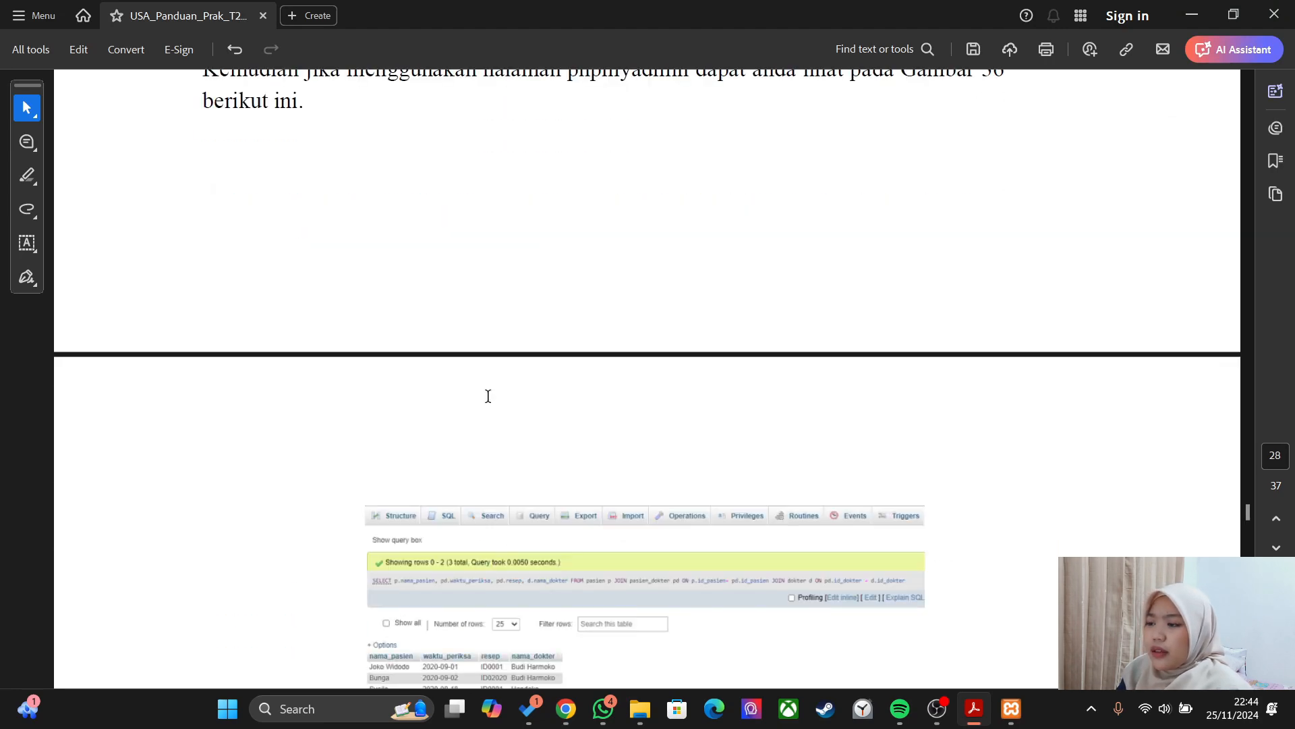
pyautogui.scroll(-10, 489, 396)
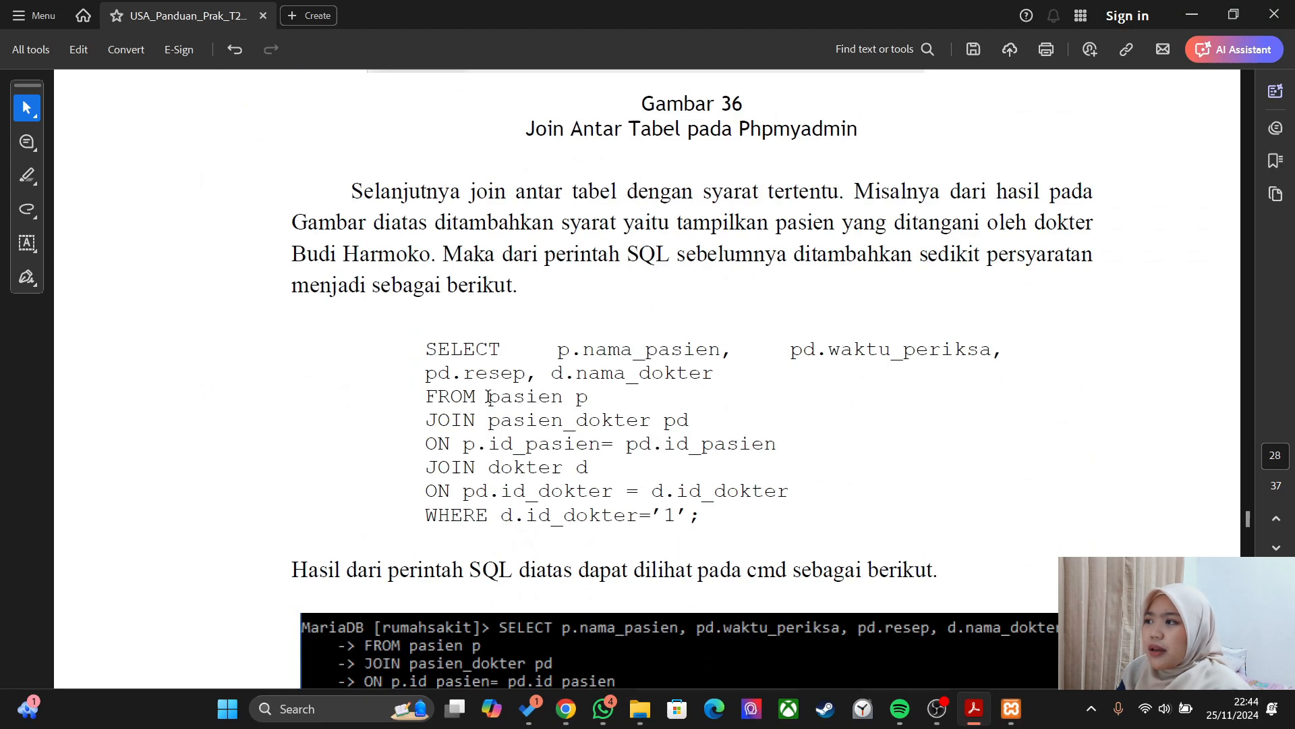
pyautogui.scroll(-3, 489, 396)
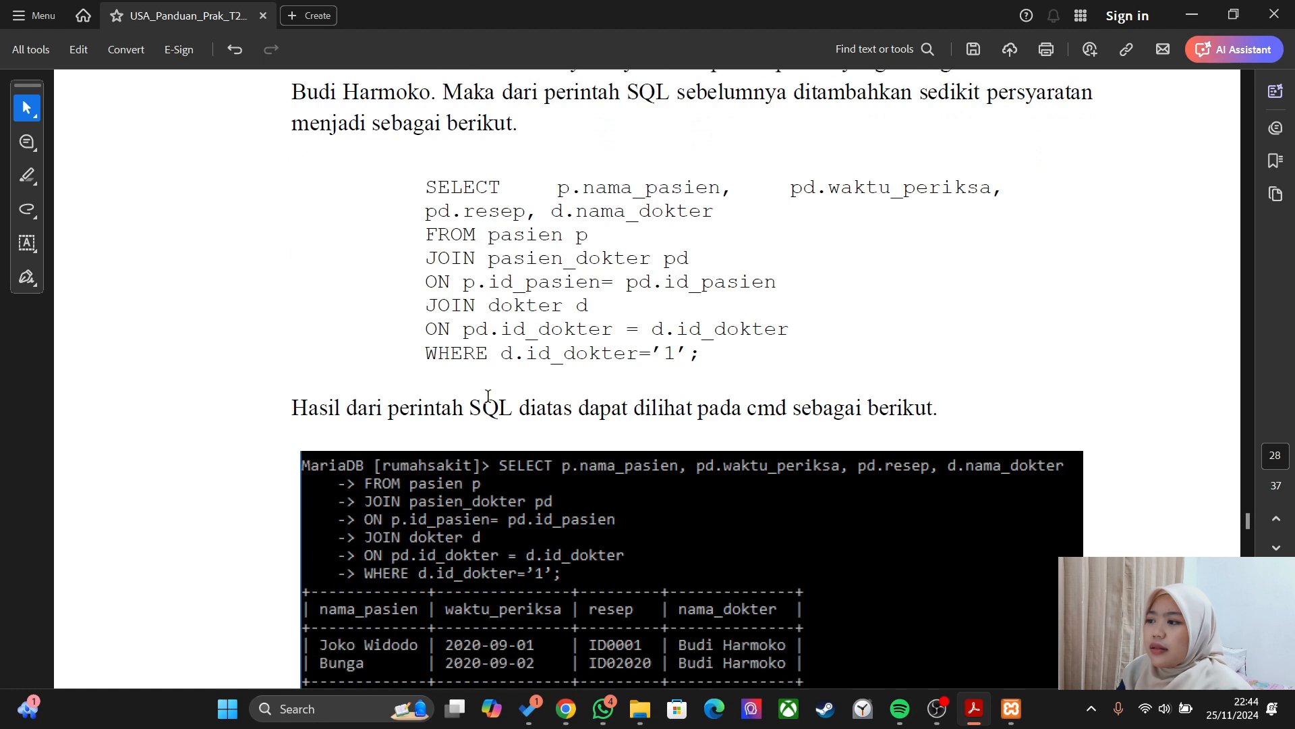
pyautogui.scroll(1, 489, 396)
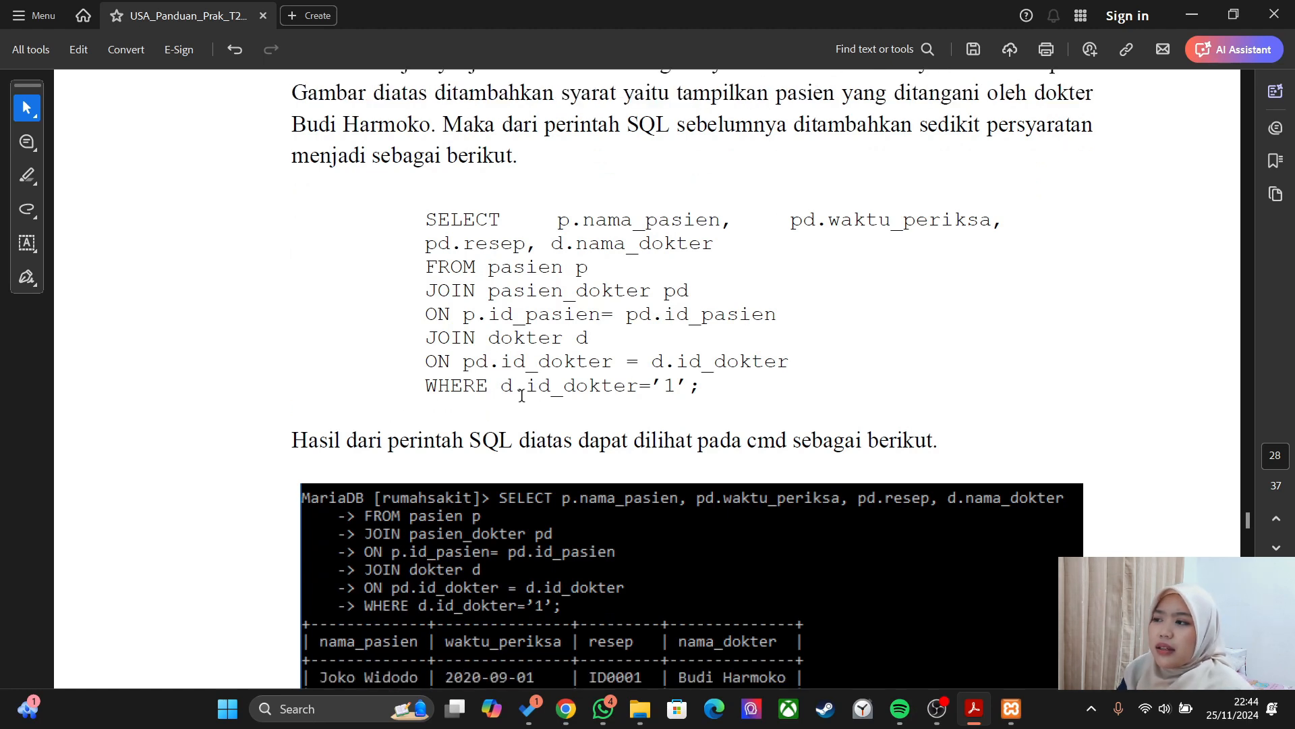
pyautogui.hotkey('alt', 'Tab')
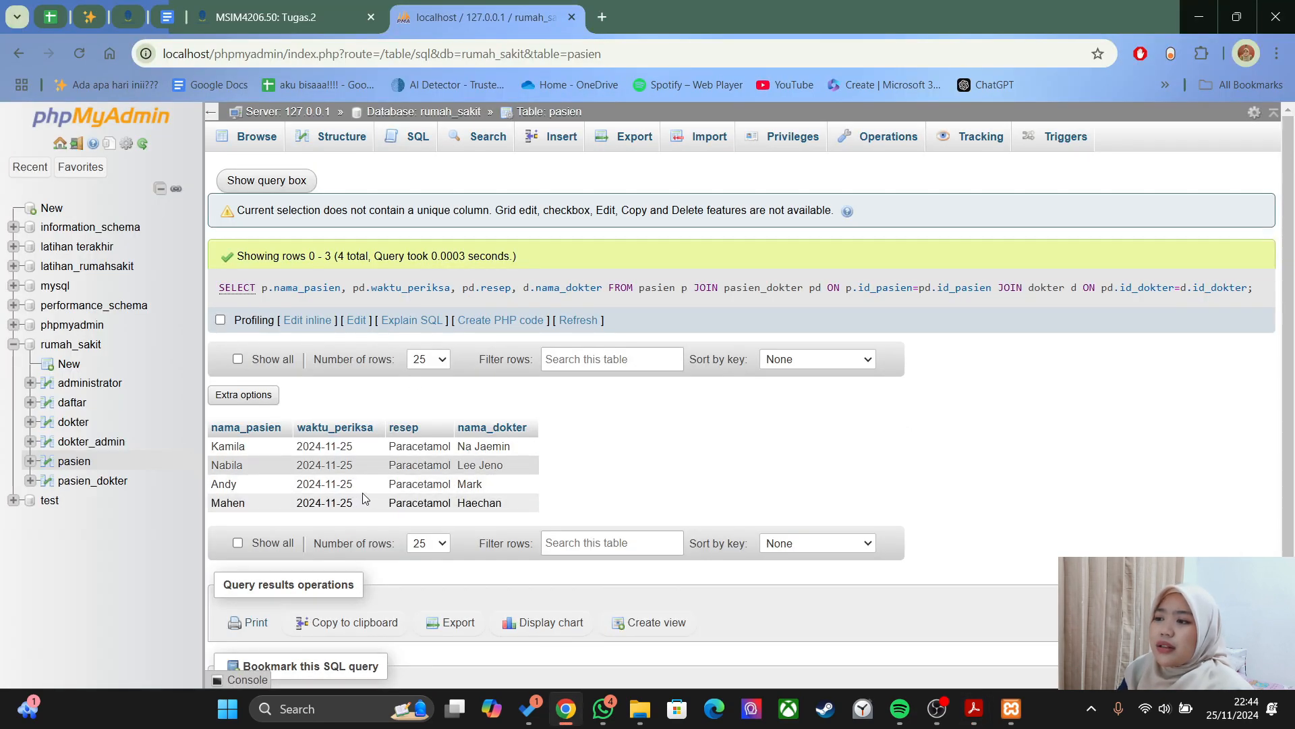
pyautogui.doubleClick(471, 484)
pyautogui.click(532, 487)
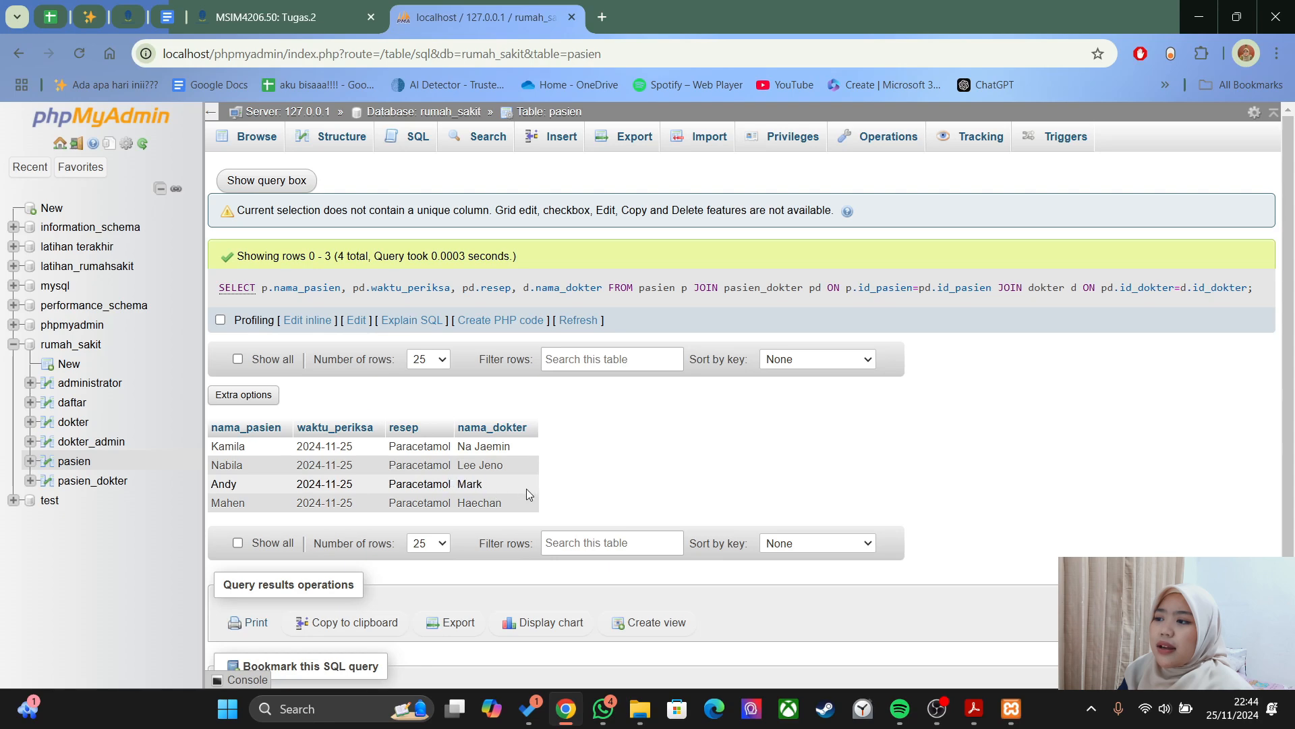
pyautogui.hotkey('alt', 'Tab')
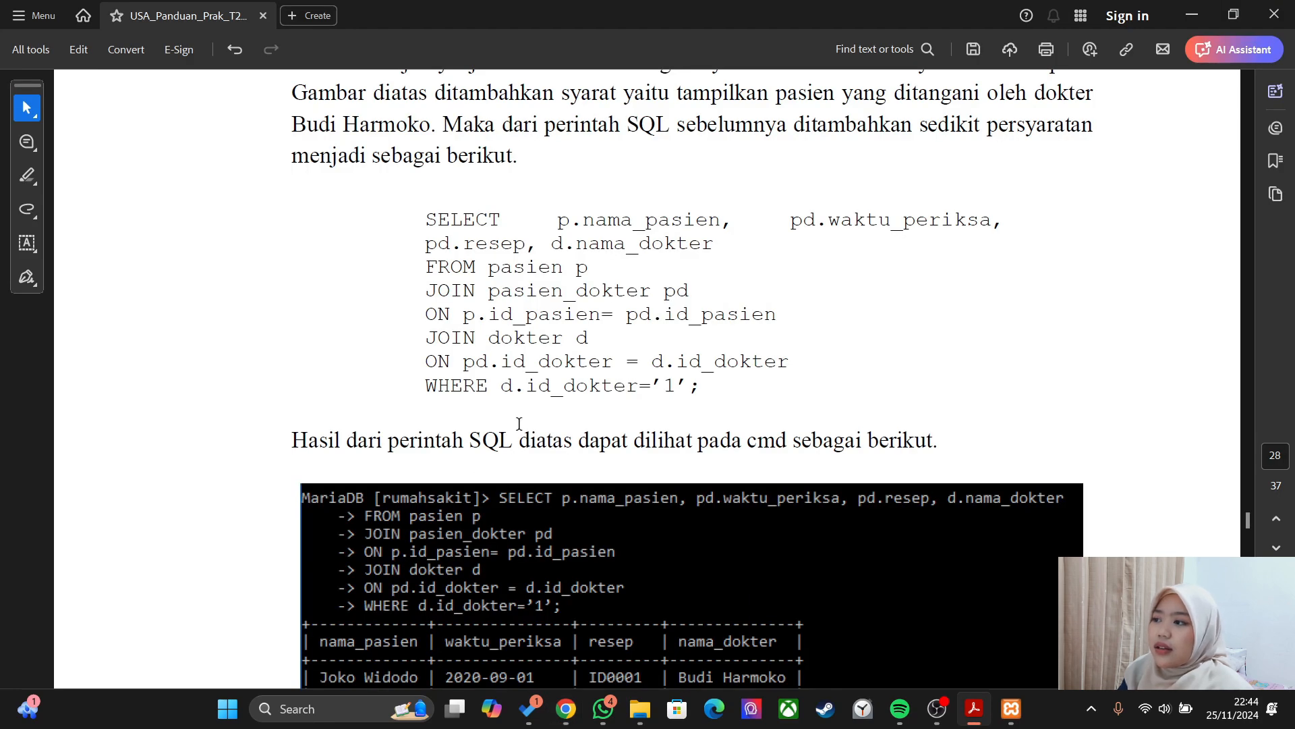
pyautogui.hotkey('alt', 'Tab')
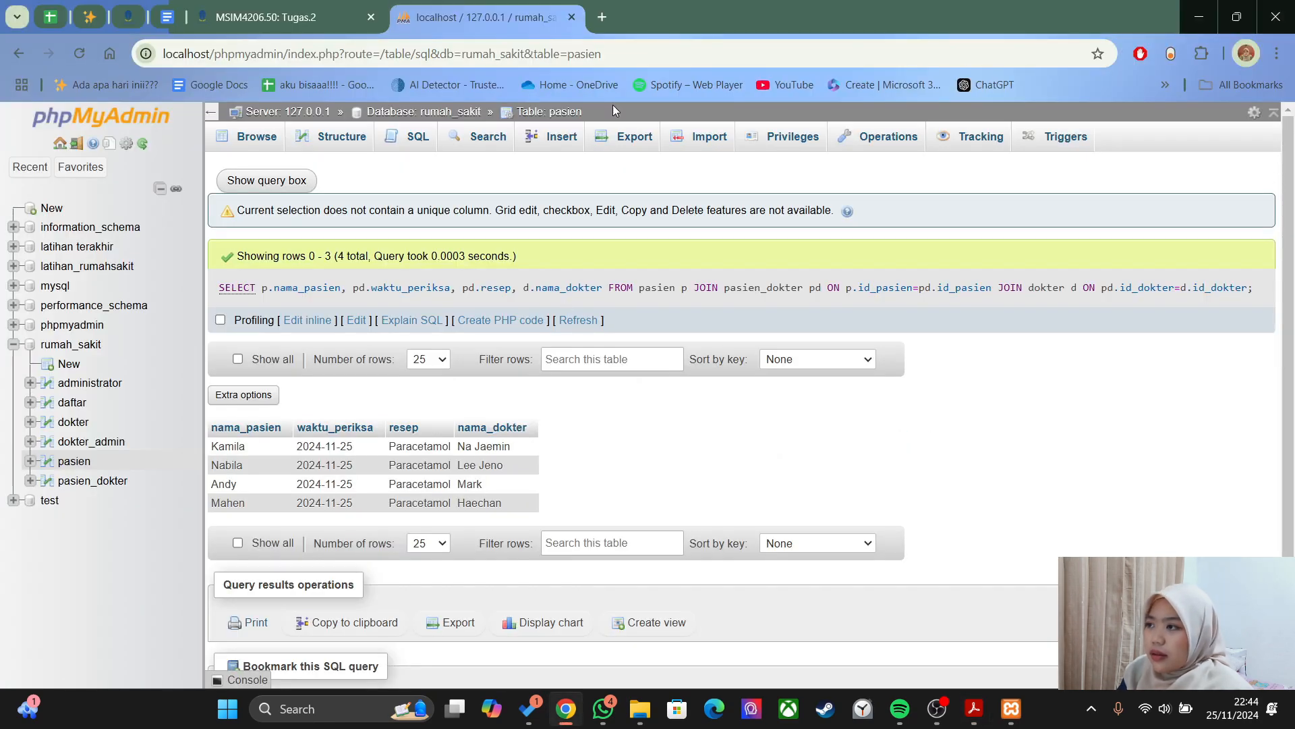
# - Replace the default query with SELECT p.nama_pasien, pd.waktu_periksa, pd.resep, d.nama_dokter
pyautogui.click(400, 142)
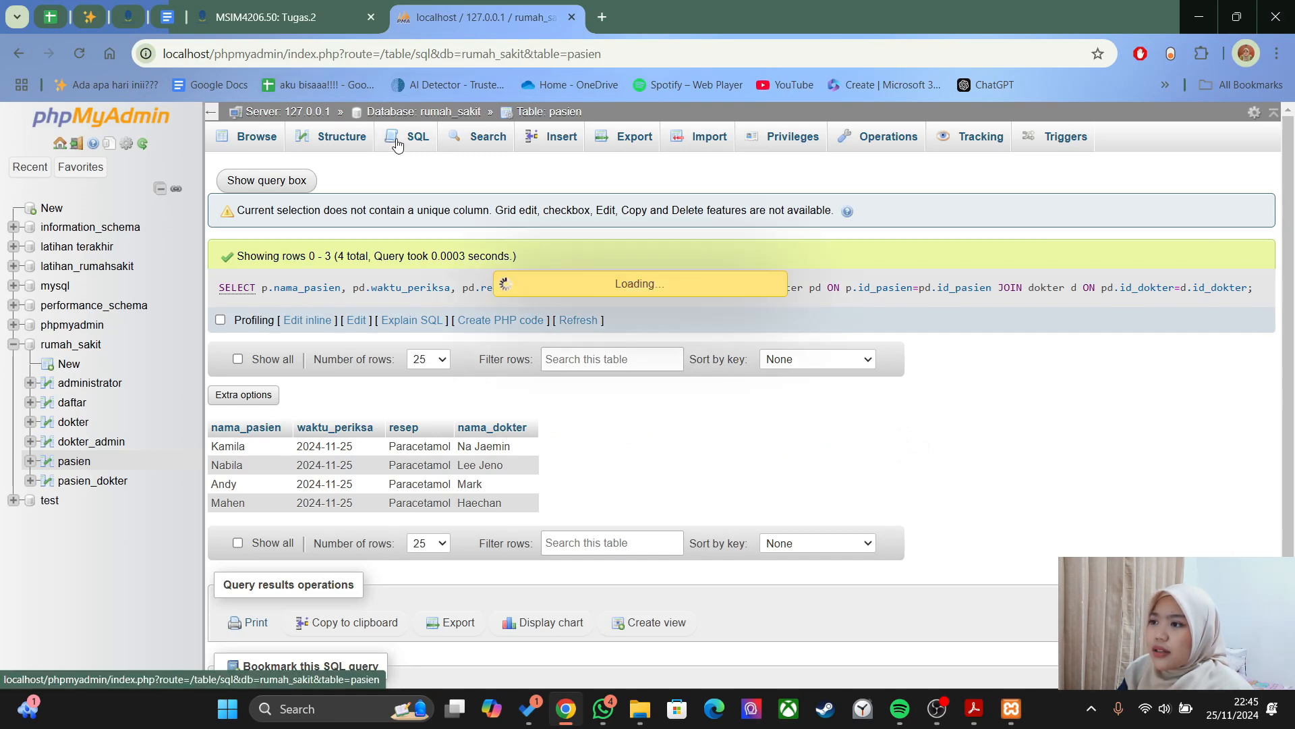
pyautogui.hotkey('alt', 'Tab')
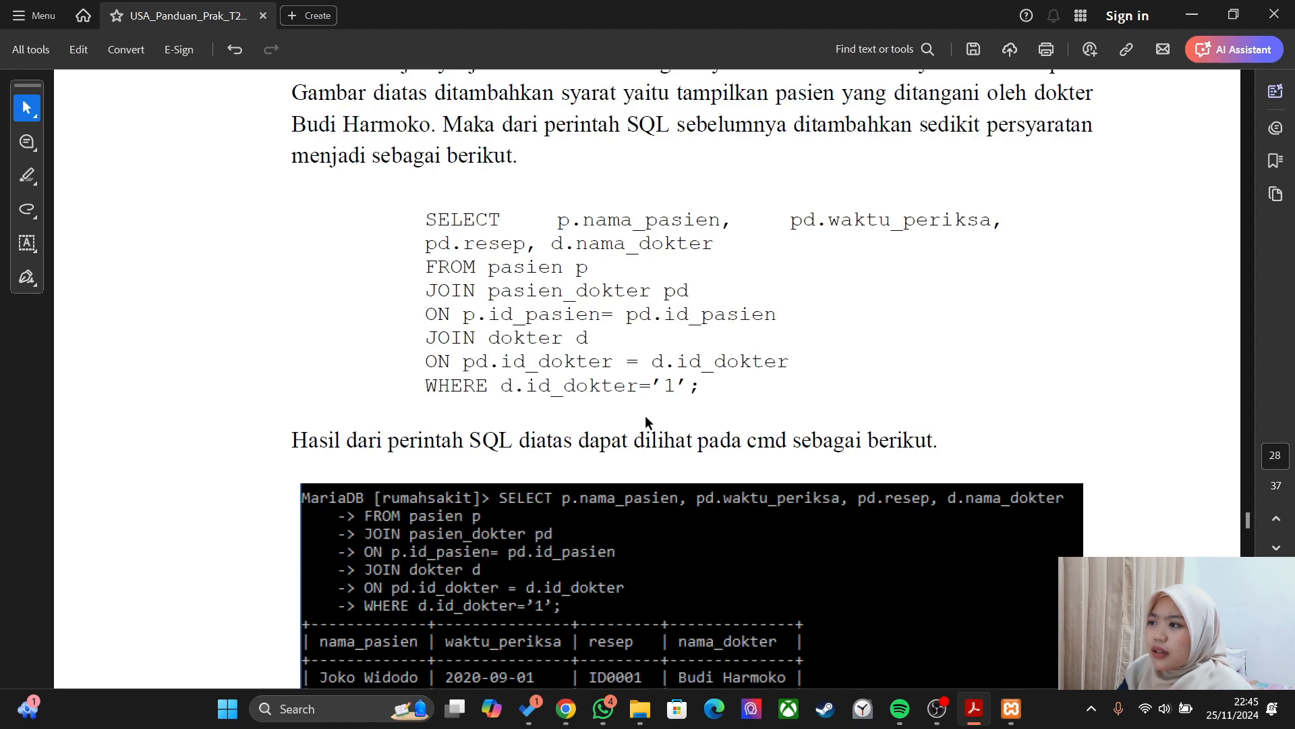
pyautogui.hotkey('alt', 'Tab')
pyautogui.hotkey('alt', 'Tab')
pyautogui.hotkey('alt', 'Tab')
pyautogui.hotkey('ctrl', 'a')
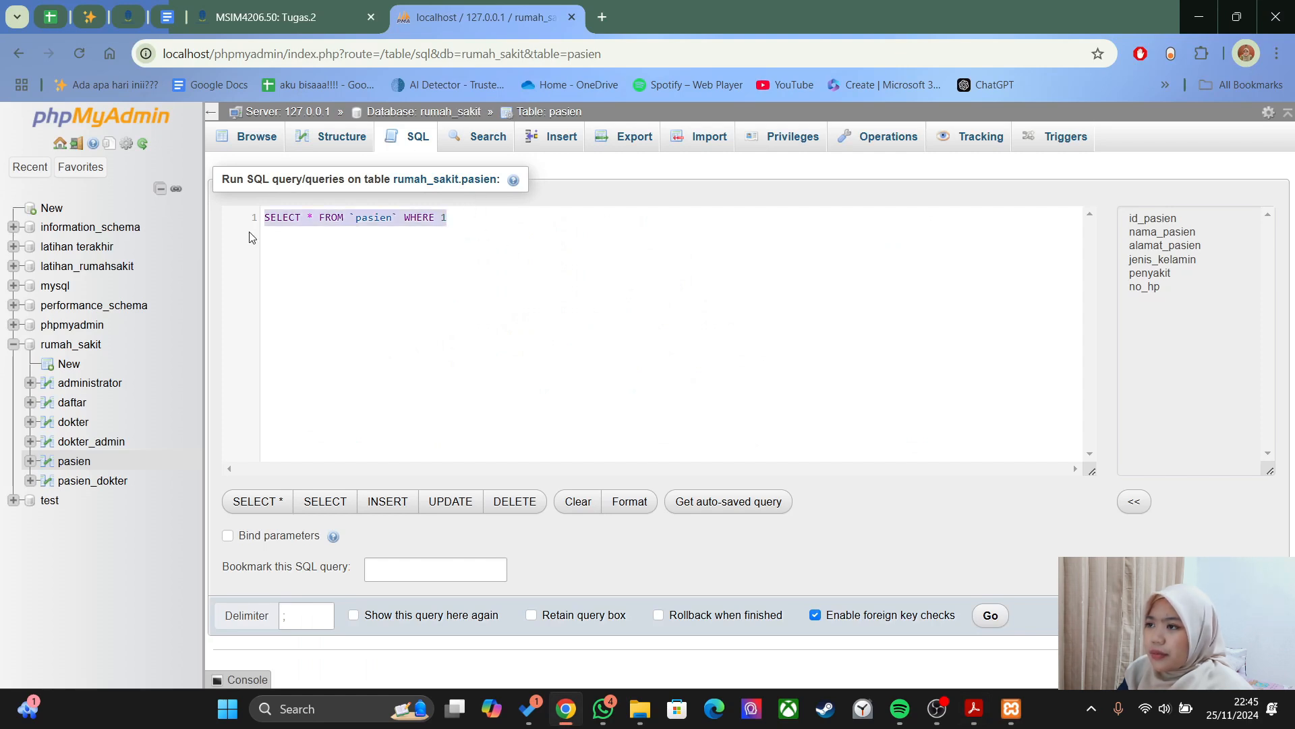
pyautogui.click(334, 260)
pyautogui.moveTo(447, 217); pyautogui.dragTo(263, 218)
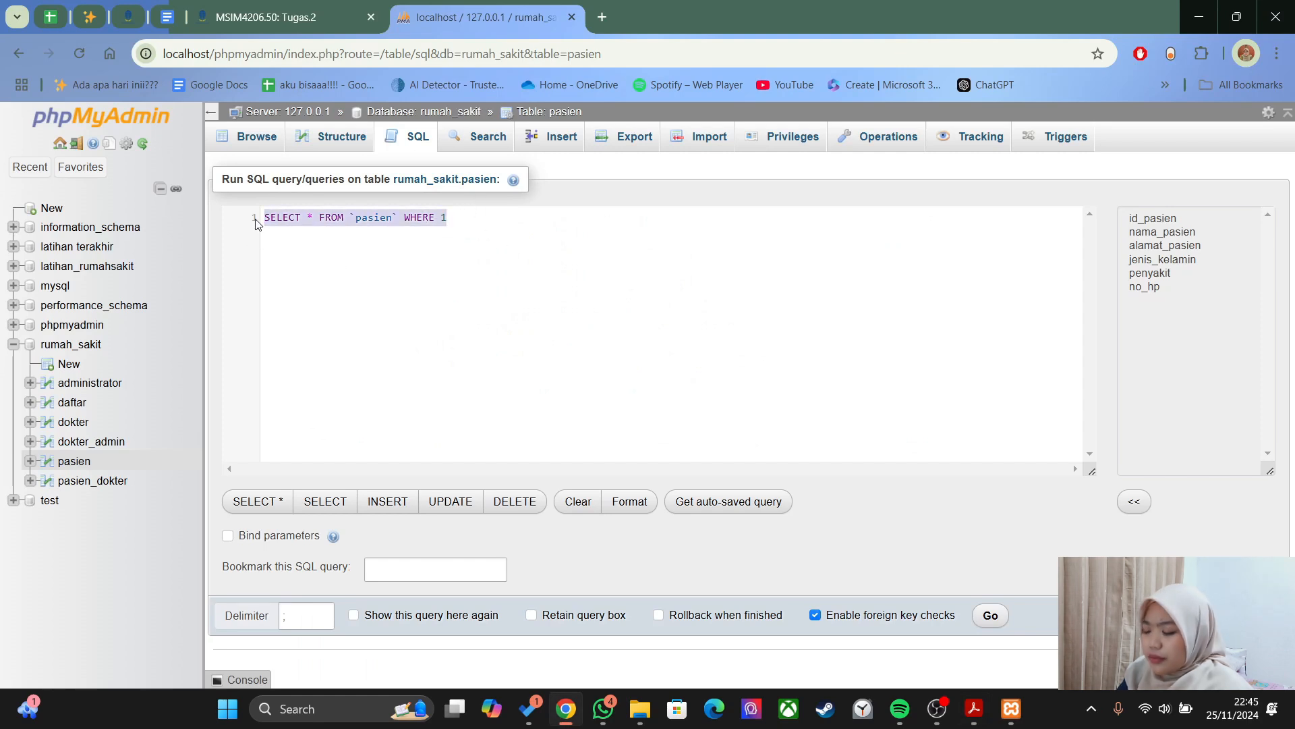
pyautogui.write('SELECT p.nama')
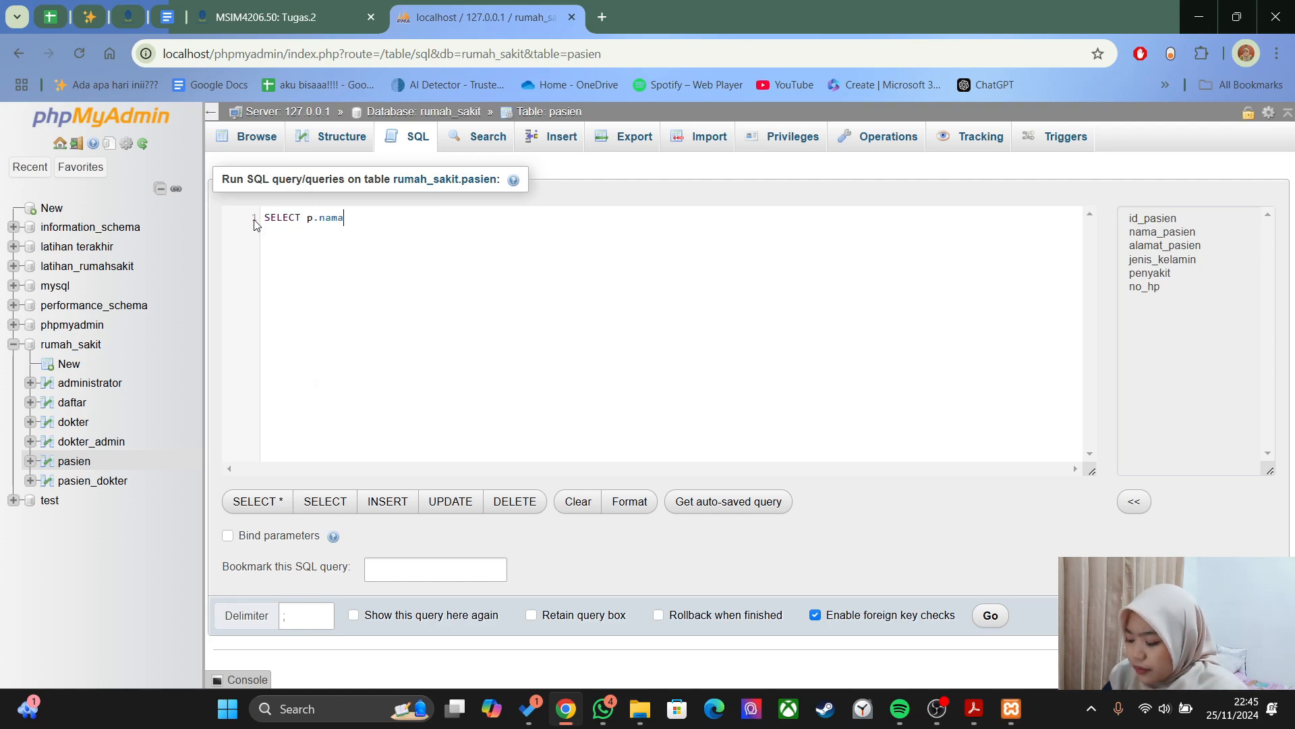
pyautogui.write('_pasien, pd.waktu_periksa, pd.resep, d.nama_dokter')
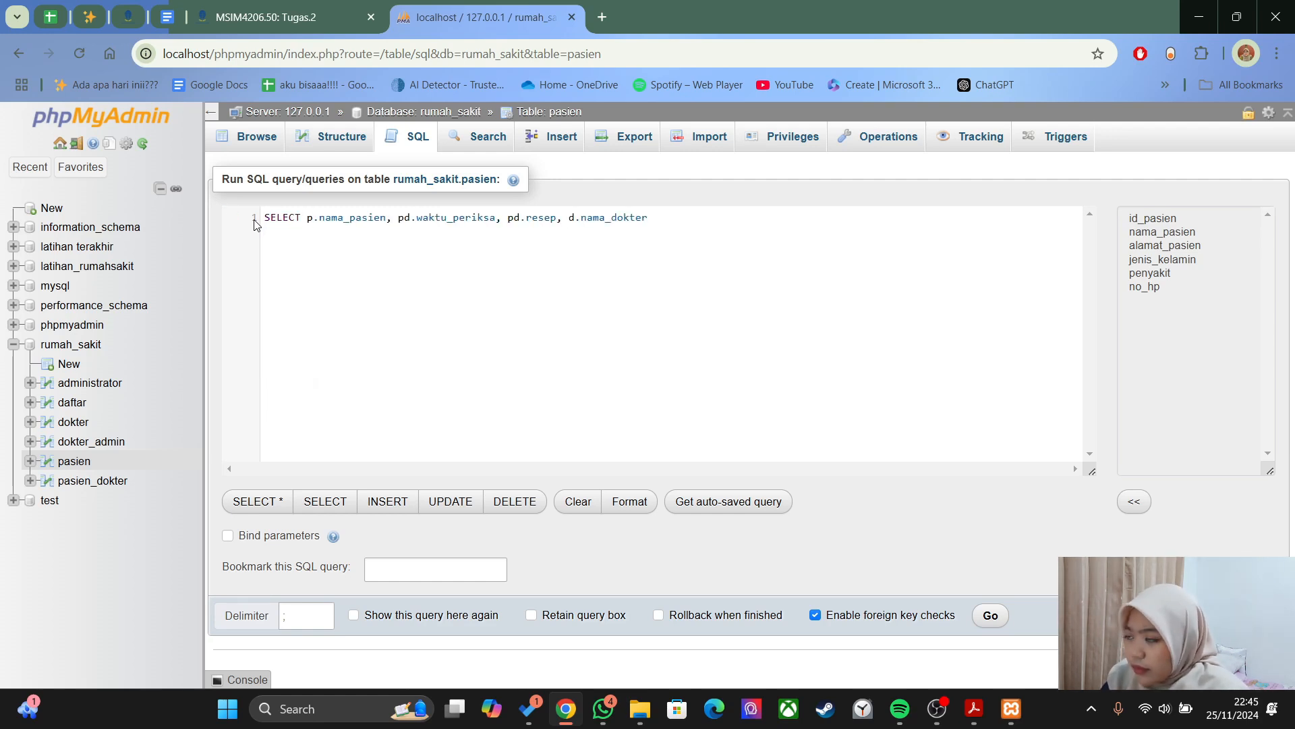
# - Add FROM pasien p, JOIN pasien_dokter pd, JOIN dokter d with their ON conditions
pyautogui.press('Return')
pyautogui.write('FROM pasien p')
pyautogui.press('Return')
pyautogui.write('JOIN')
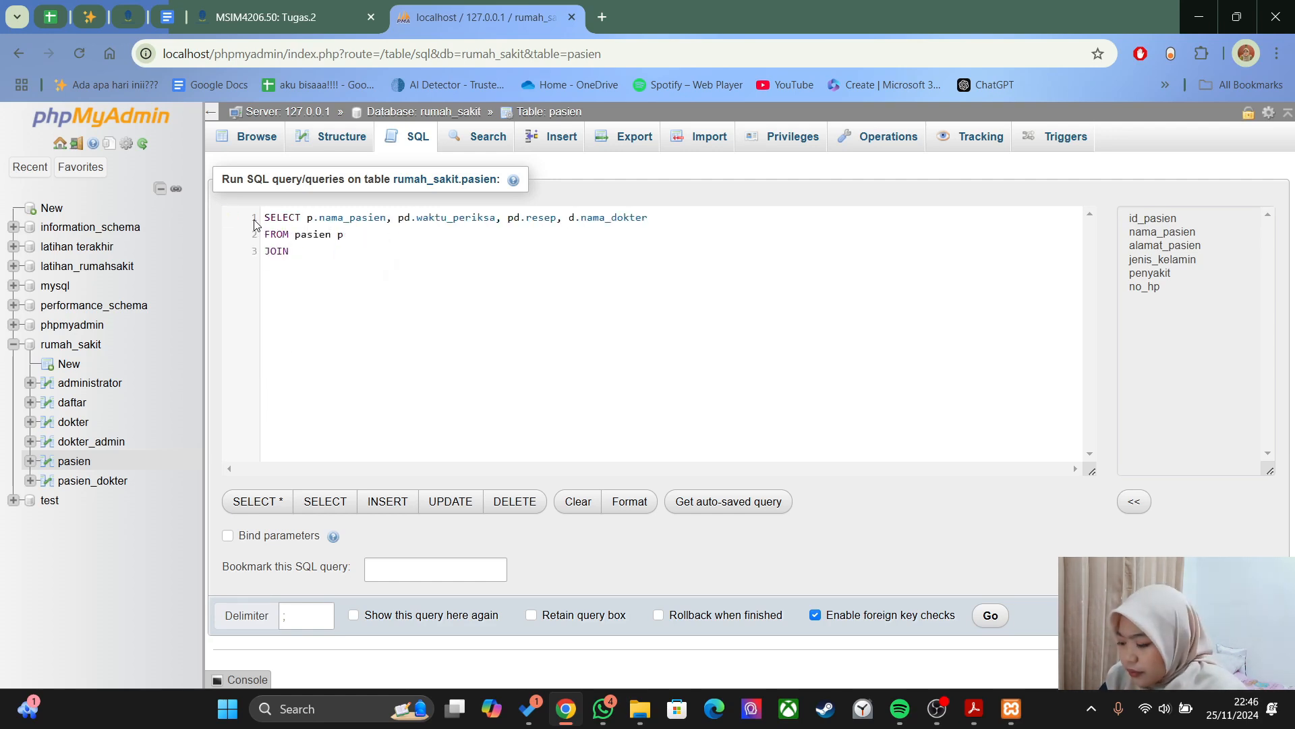
pyautogui.write(' pasien_dokter pd')
pyautogui.press('Return')
pyautogui.write('on p.id_pasien=p.id_pasien')
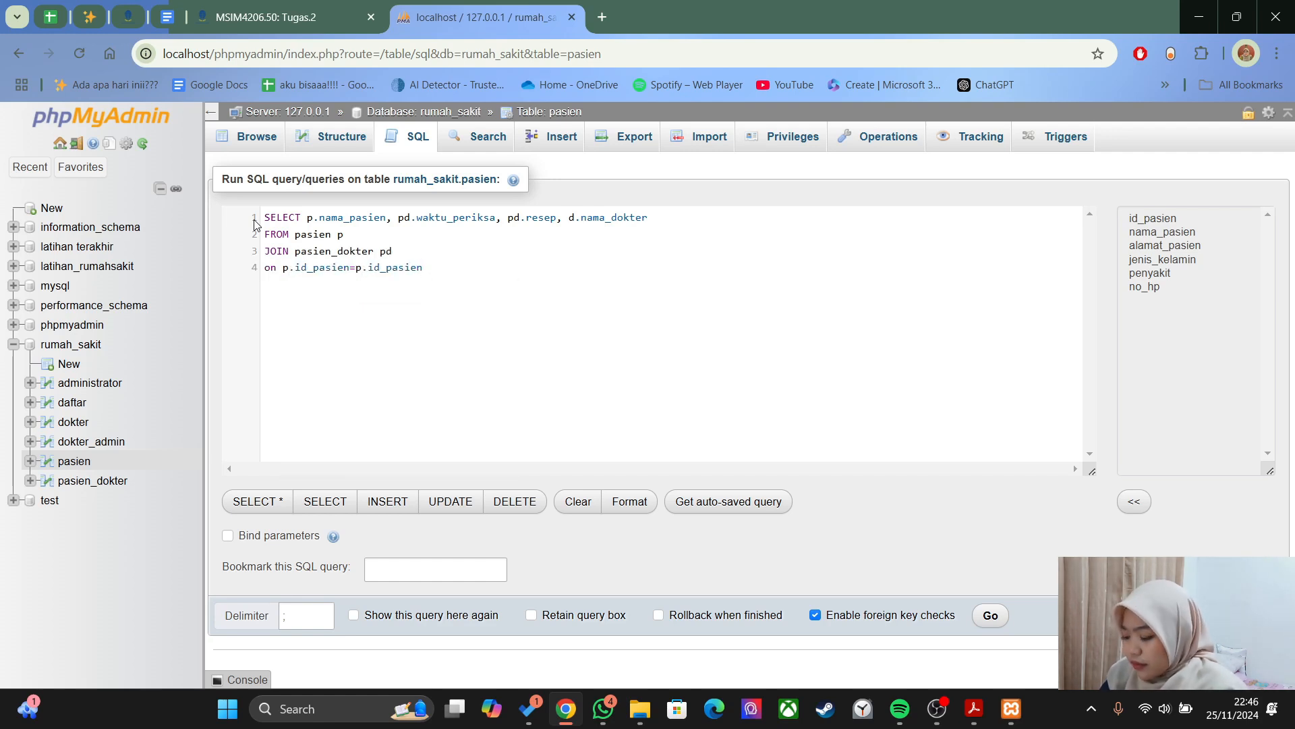
pyautogui.press('Return')
pyautogui.write('JOIN dokter d on')
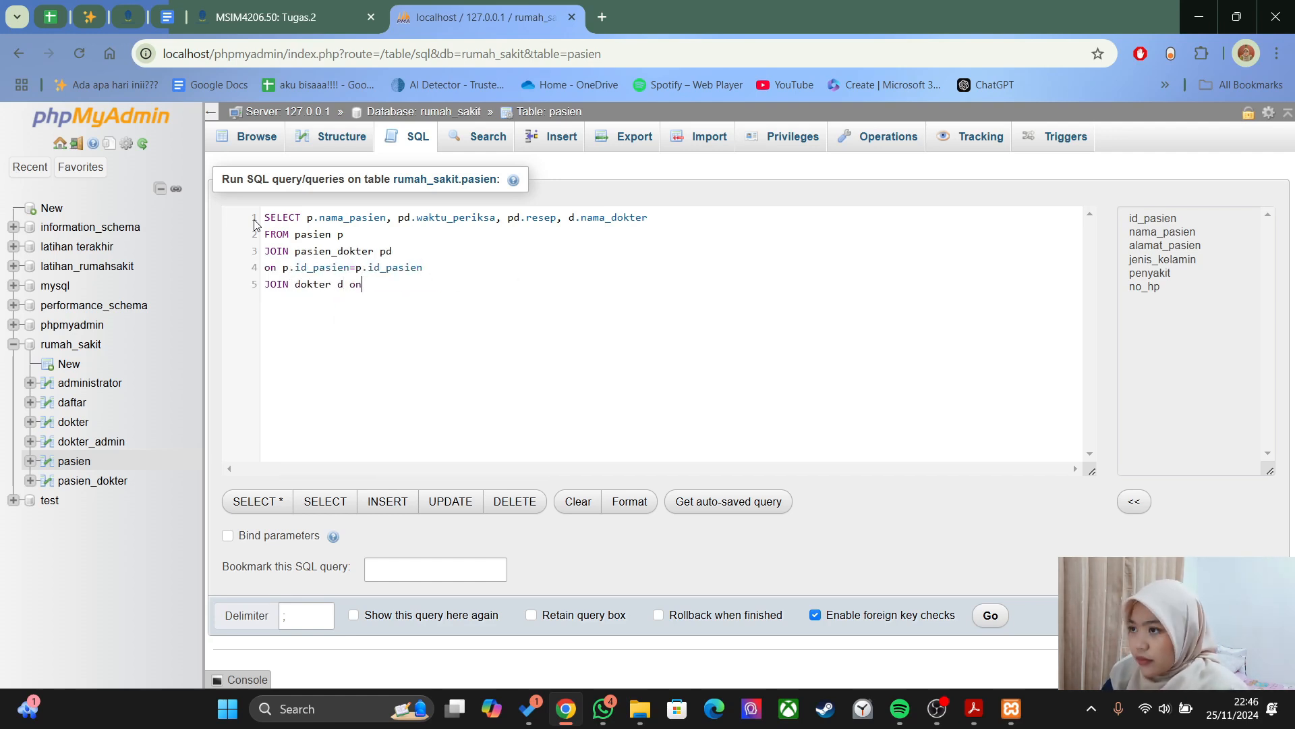
pyautogui.press('Return')
pyautogui.write('ON pd')
pyautogui.write('.id_dokter=')
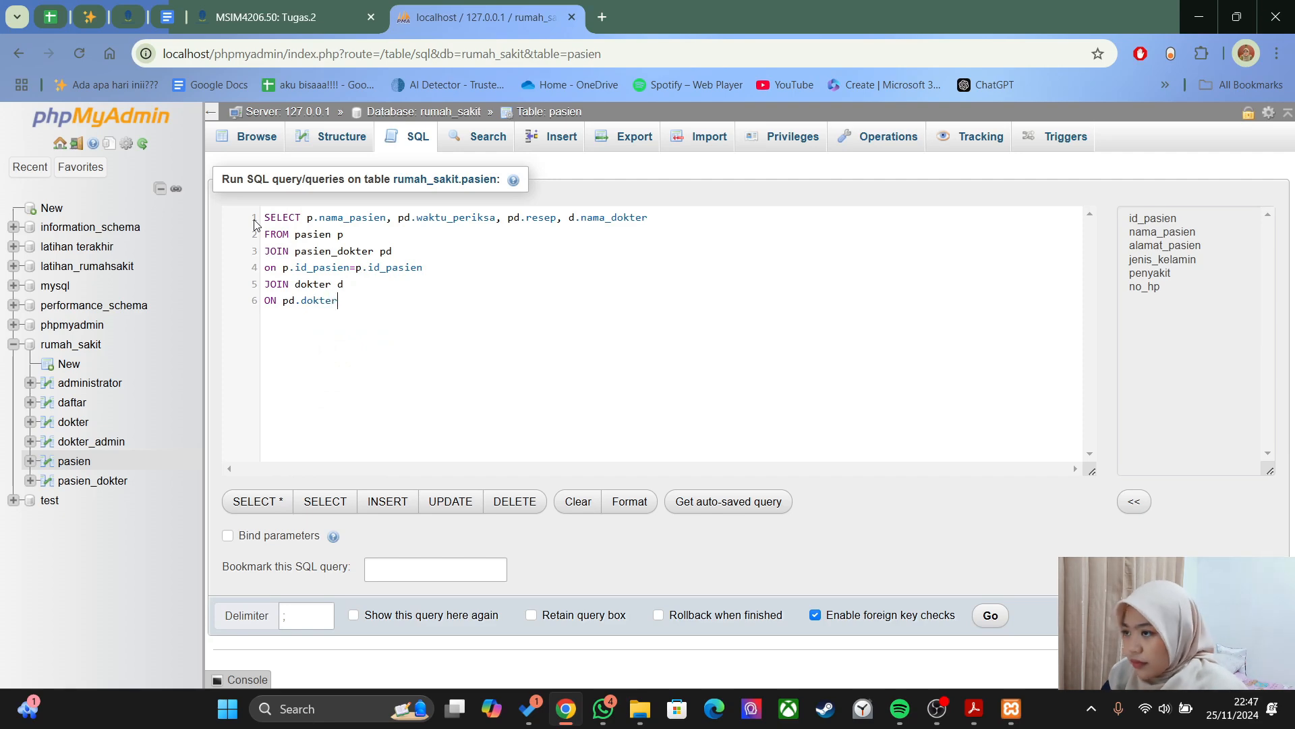
pyautogui.write('d.id_dokter')
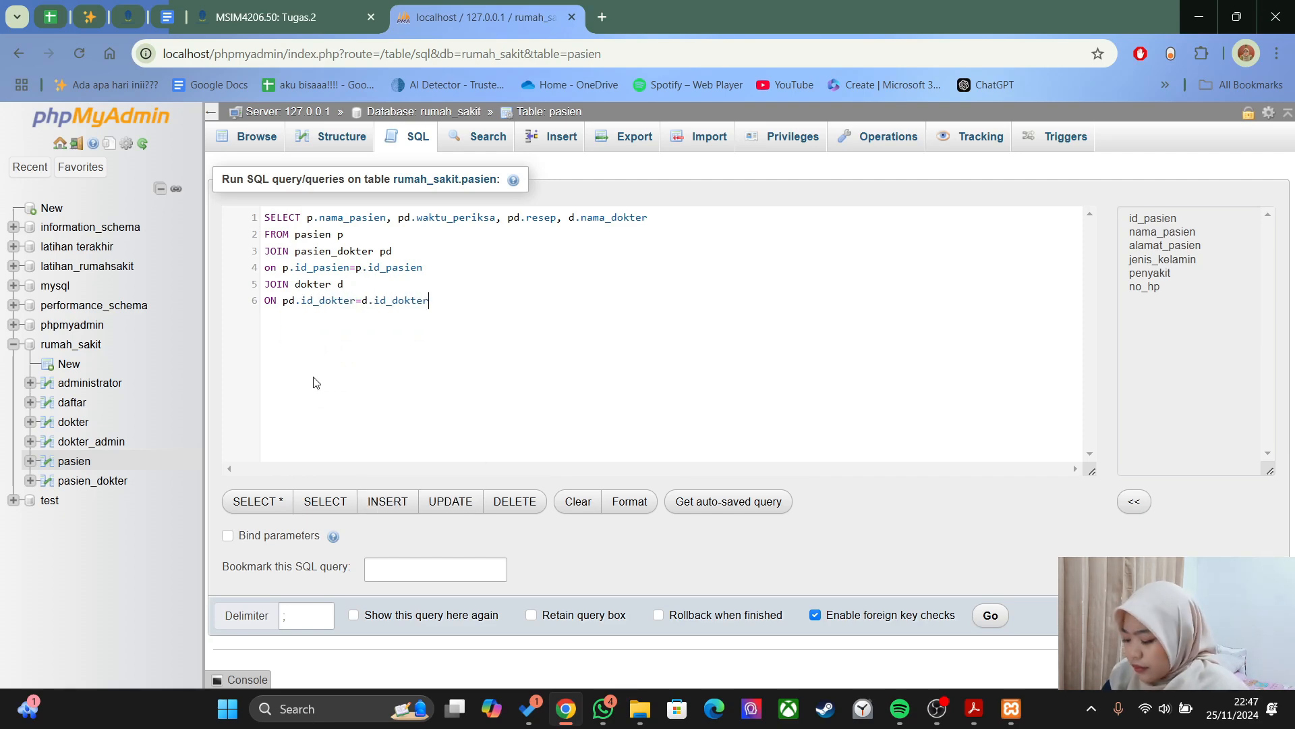
# - Append the clause WHERE d.id_dokter='129'; to the query
pyautogui.hotkey('alt', 'Tab')
pyautogui.hotkey('alt', 'Tab')
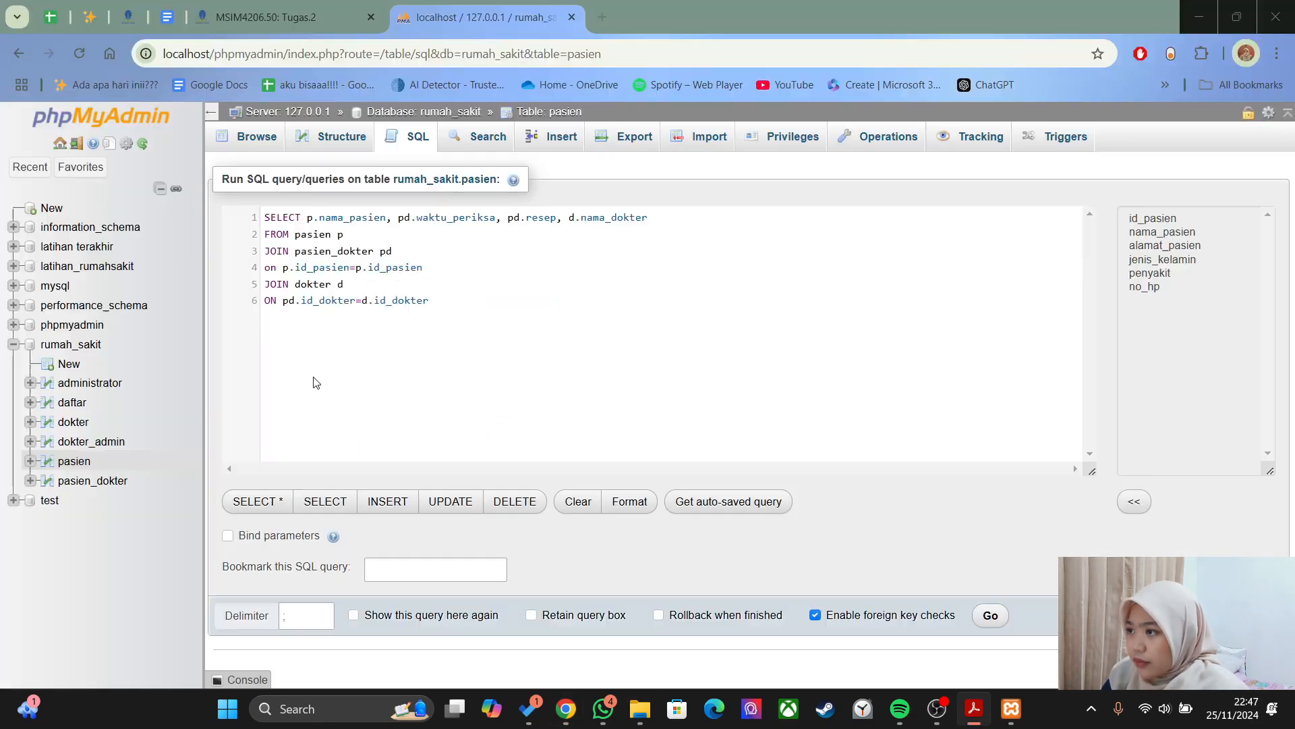
pyautogui.write('w')
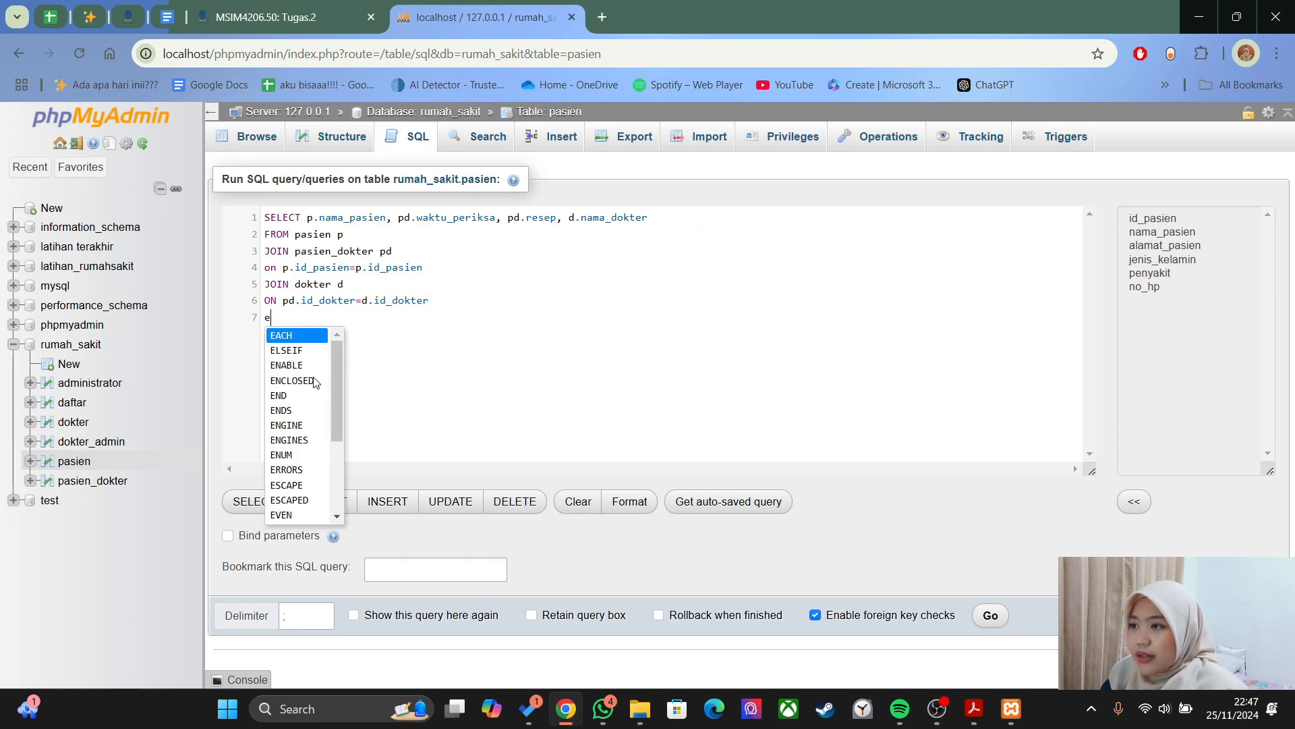
pyautogui.press('Return')
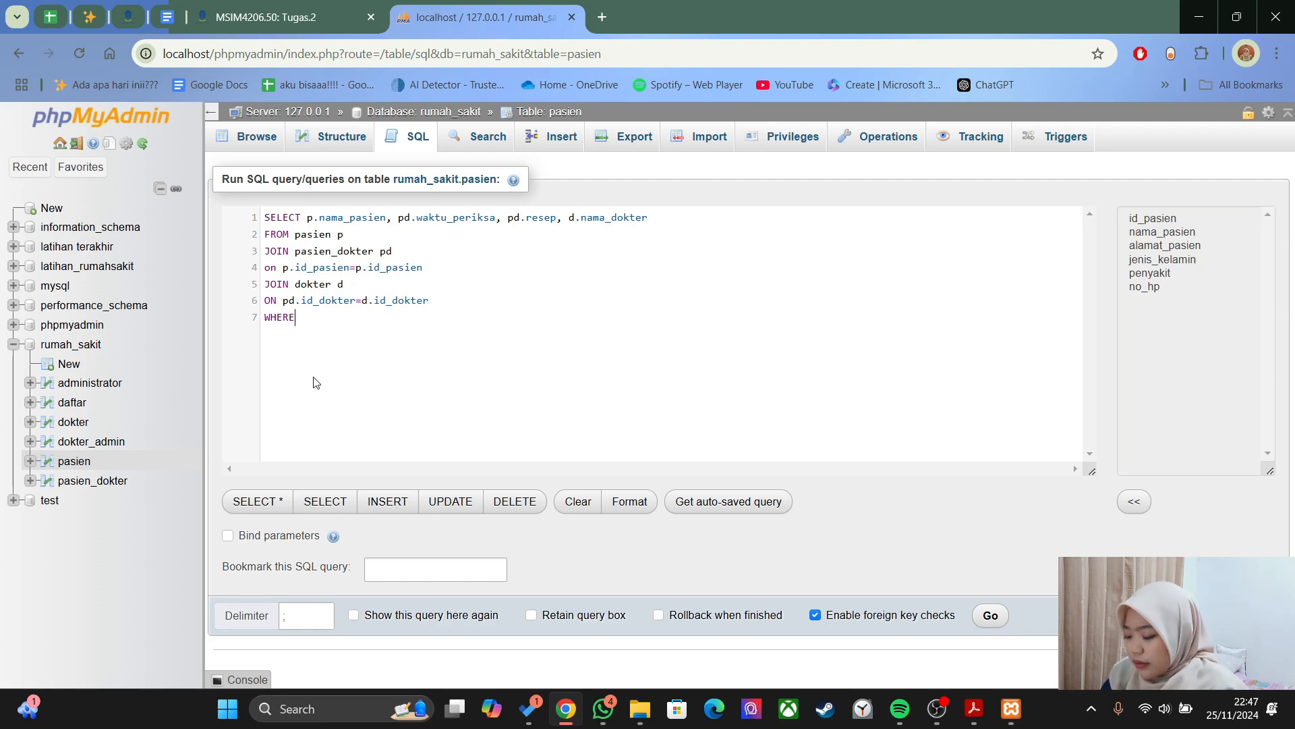
pyautogui.write('d.')
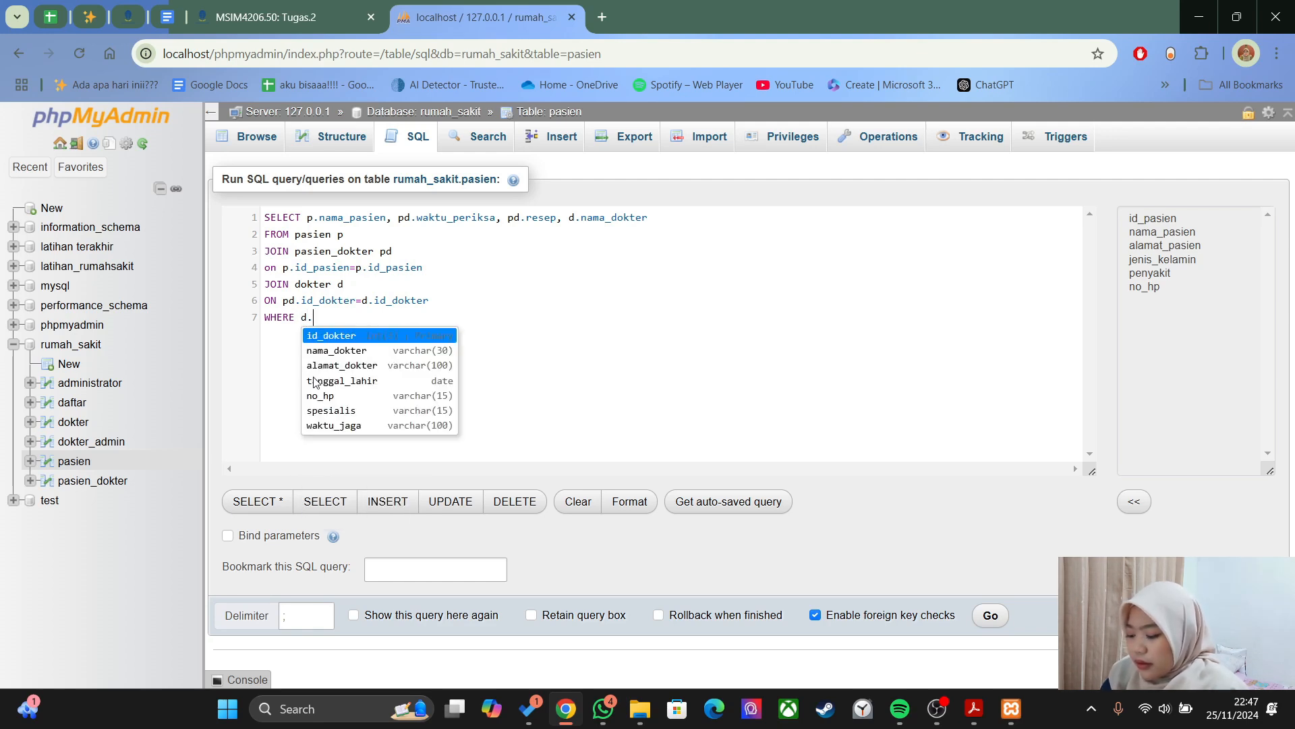
pyautogui.write('id_')
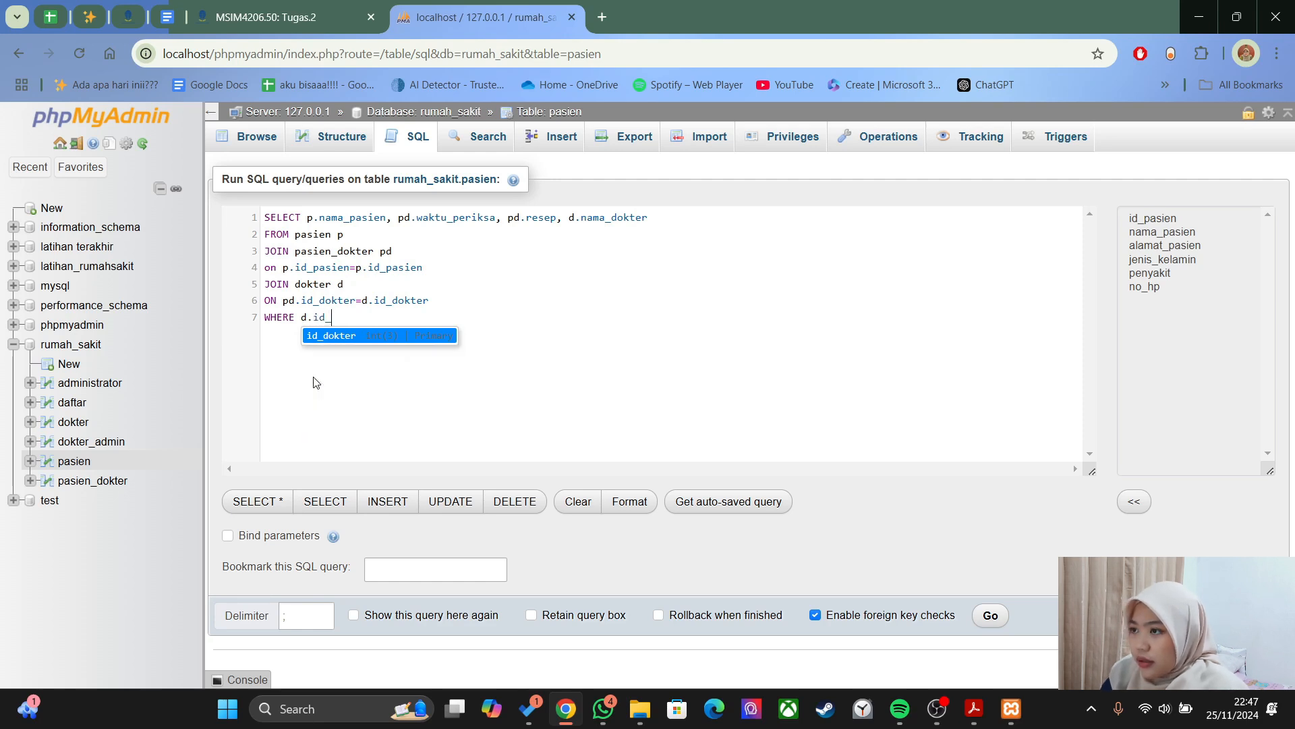
pyautogui.write('dop')
pyautogui.press('BackSpace')
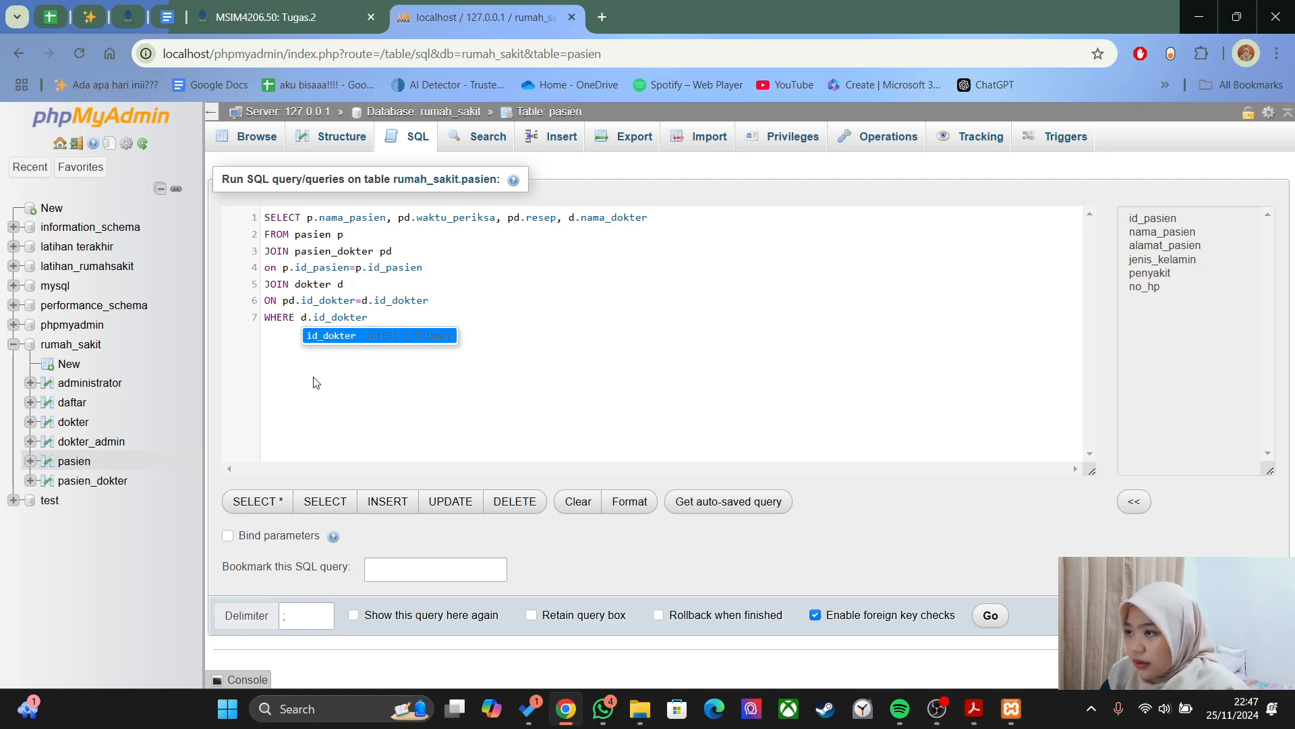
pyautogui.write('kter=')
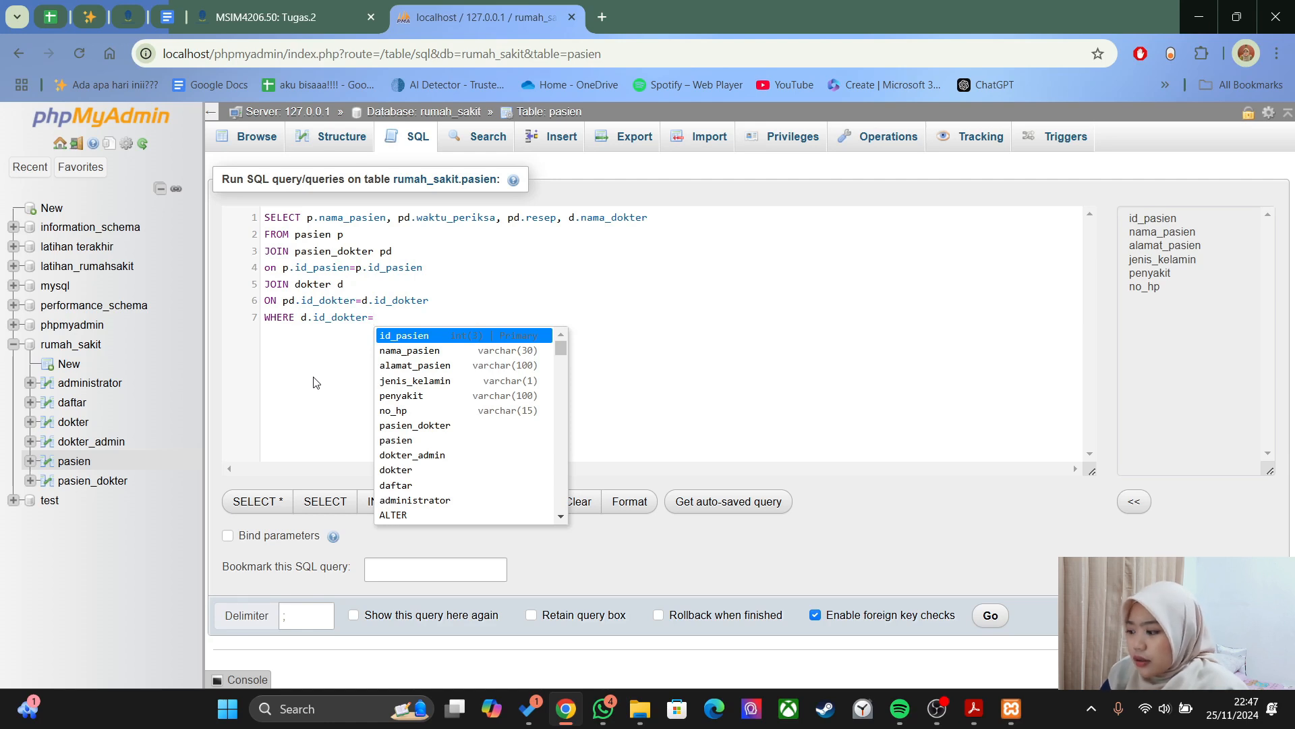
pyautogui.write("'129")
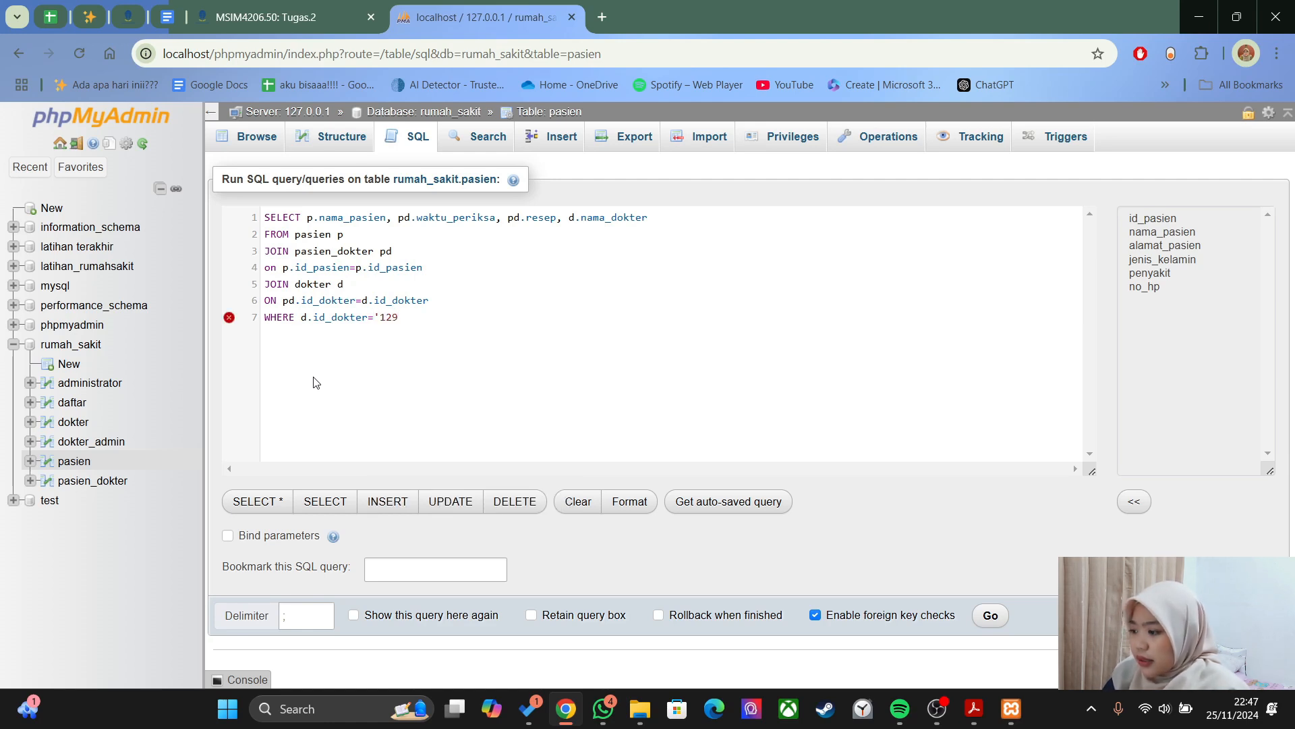
pyautogui.write('0')
pyautogui.press('BackSpace')
pyautogui.write("'")
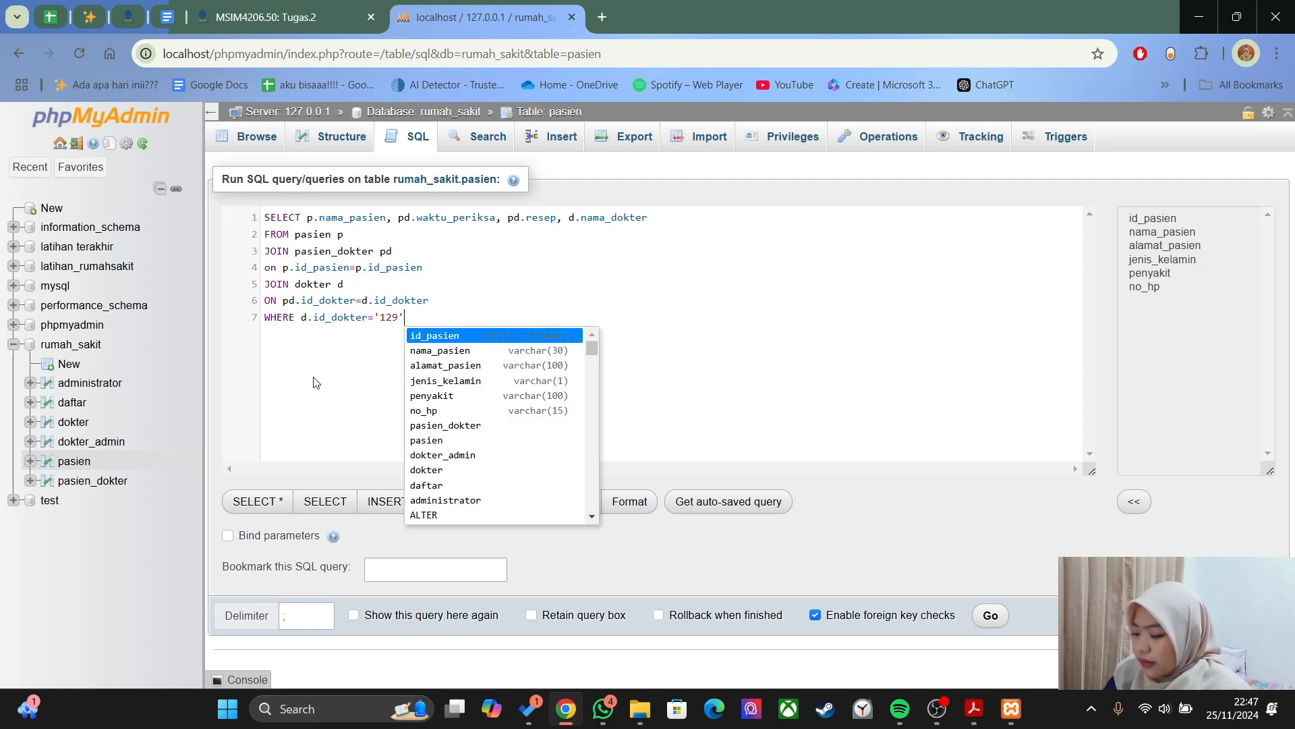
pyautogui.write(';')
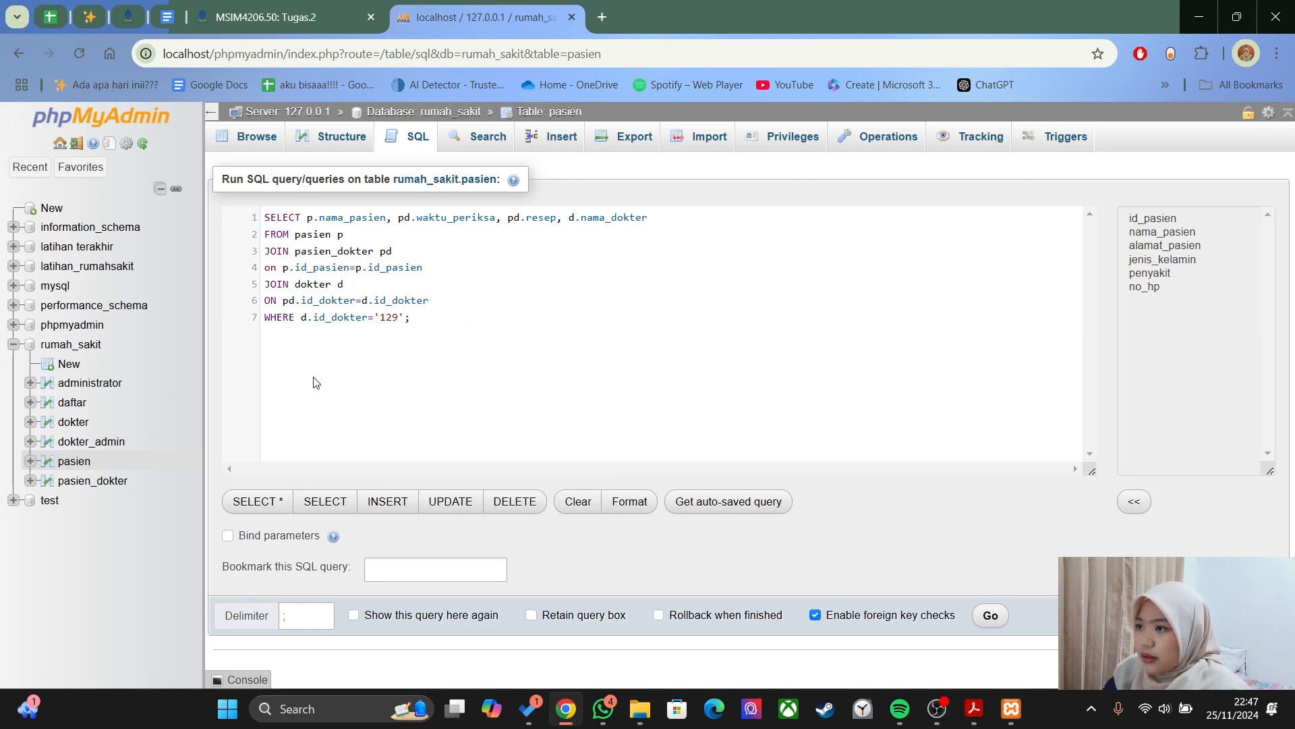
pyautogui.click(986, 615)
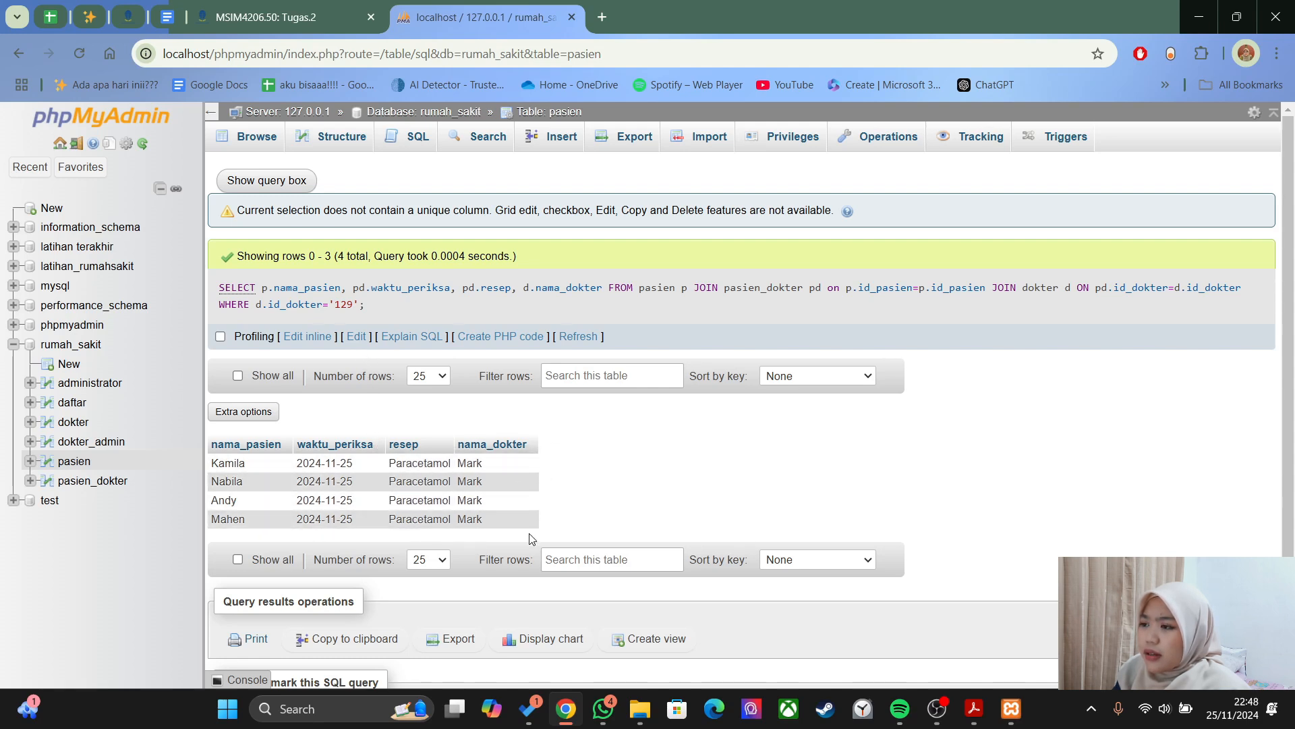
pyautogui.click(566, 385)
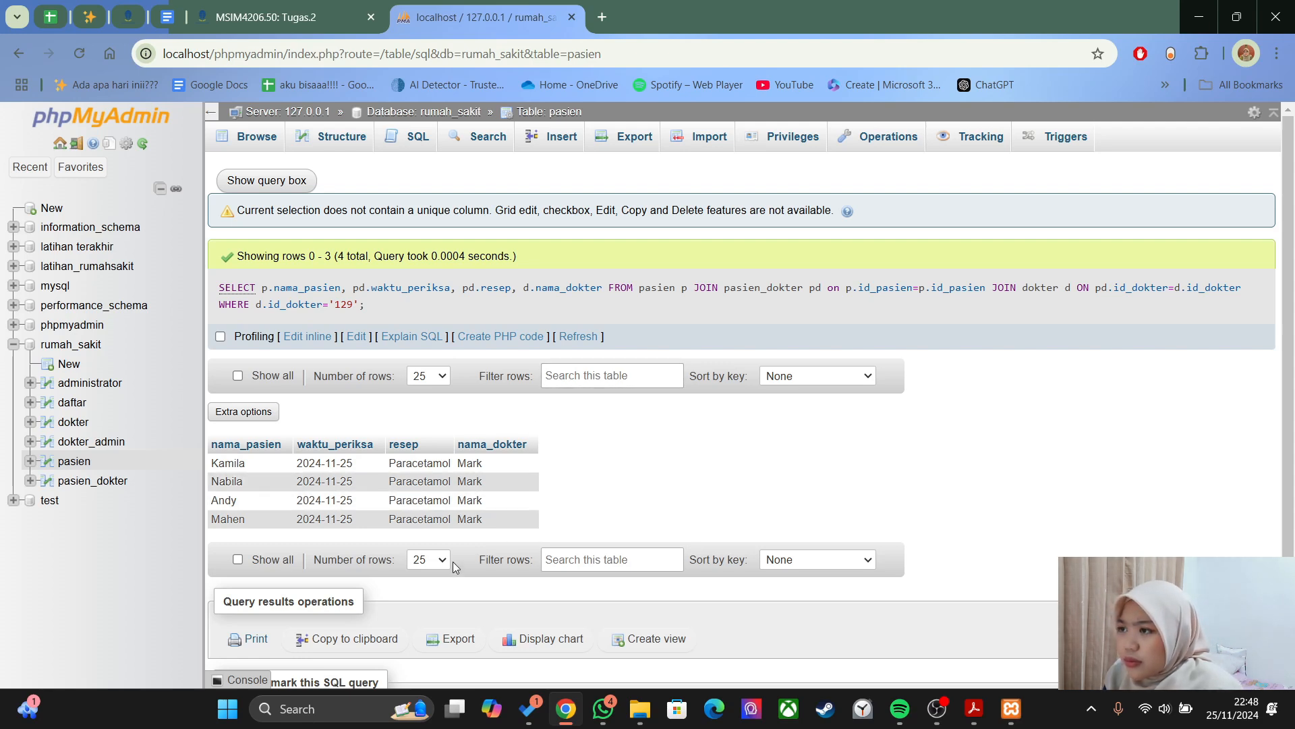
pyautogui.hotkey('alt', 'Tab')
pyautogui.moveTo(425, 413); pyautogui.dragTo(698, 582)
pyautogui.hotkey('ctrl', 'c')
pyautogui.hotkey('alt', 'Tab')
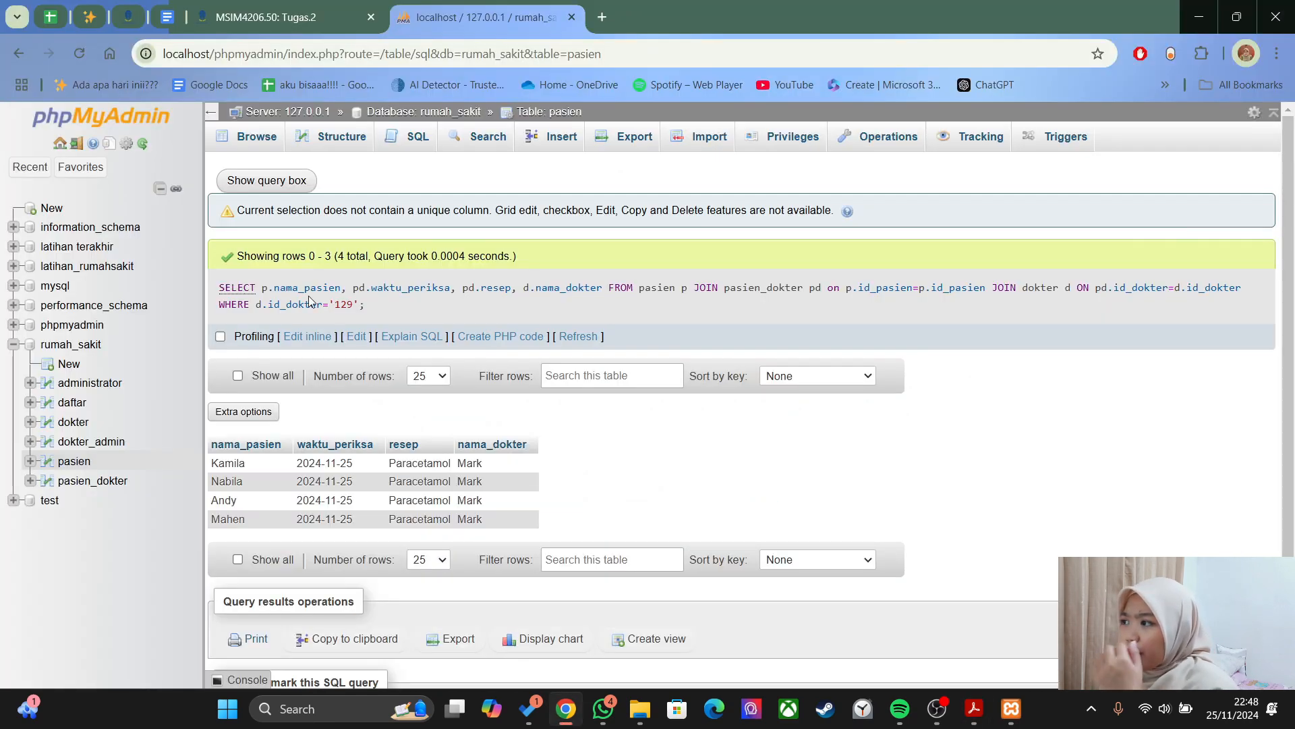
# - Reopen the join query for editing and remove the EXPLAIN prefix
pyautogui.click(409, 337)
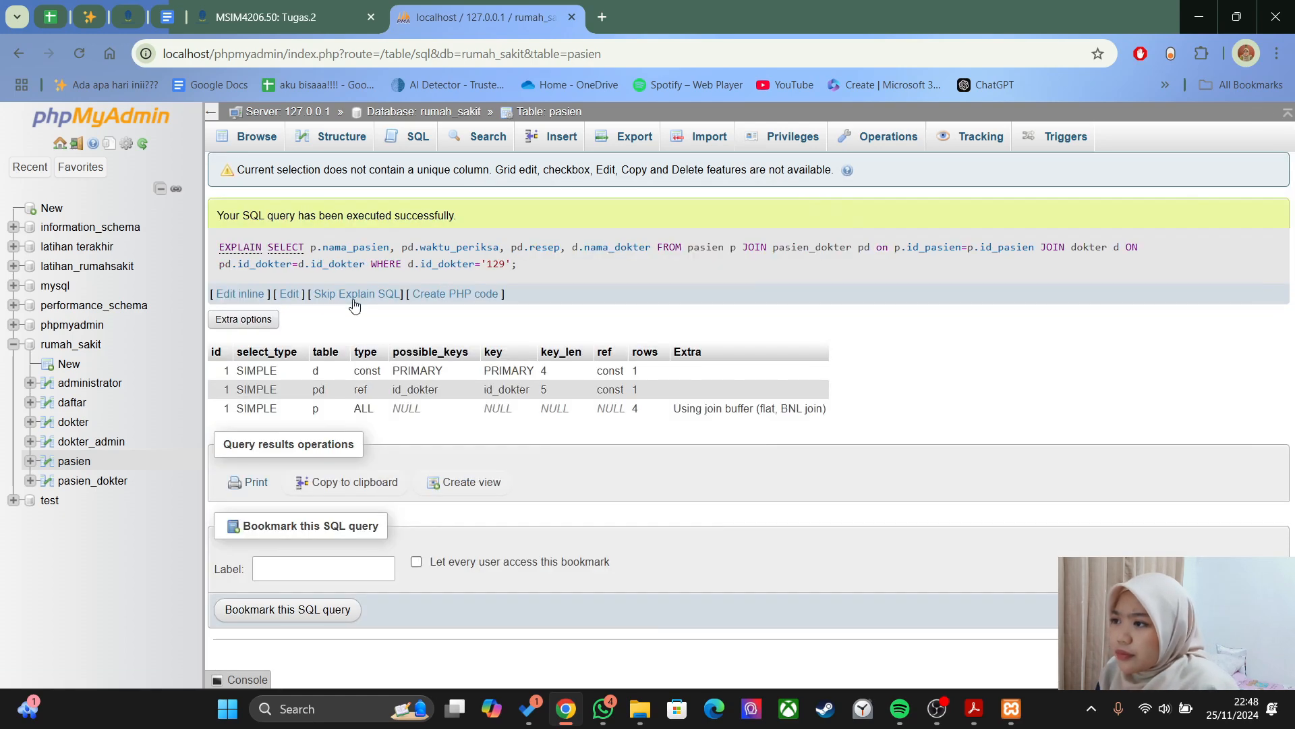
pyautogui.click(292, 294)
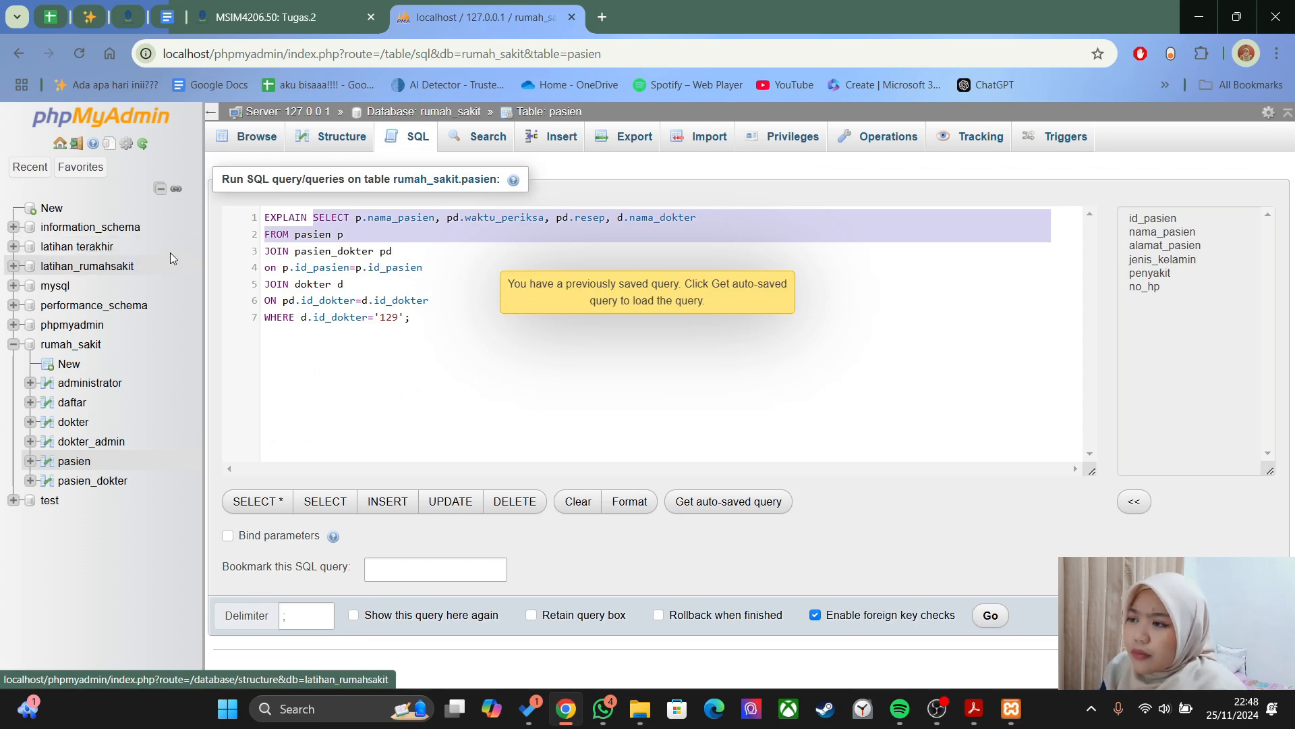
pyautogui.click(337, 376)
pyautogui.moveTo(313, 217); pyautogui.dragTo(265, 234)
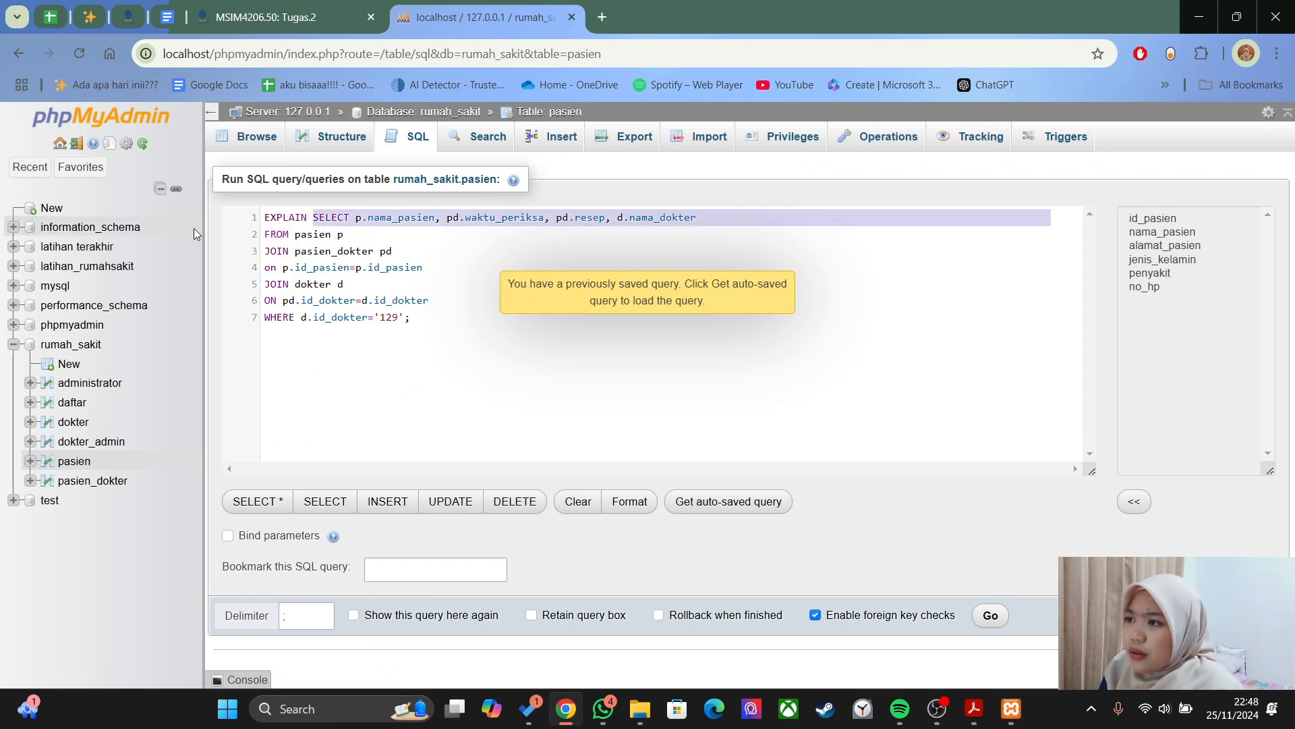
pyautogui.click(311, 219)
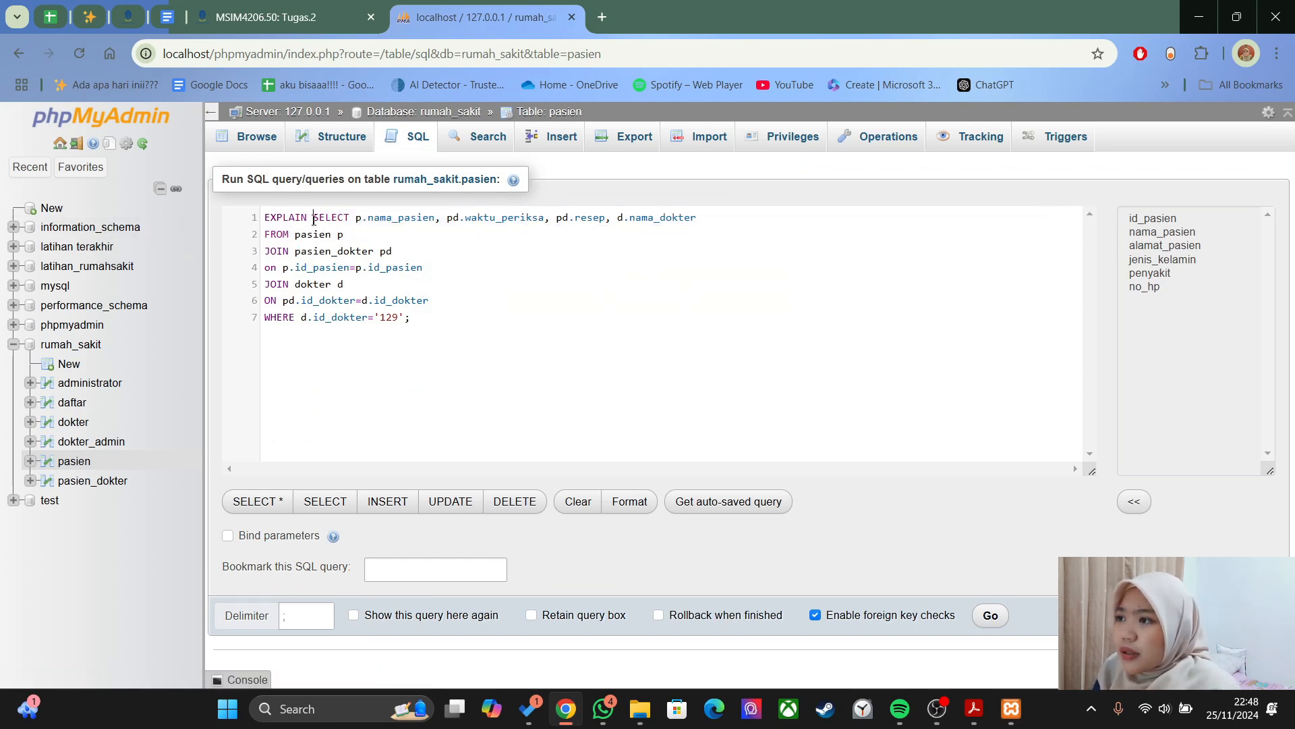
pyautogui.press('BackSpace')
pyautogui.press('BackSpace')
pyautogui.press('BackSpace')
pyautogui.press('BackSpace')
pyautogui.press('BackSpace')
pyautogui.press('BackSpace')
pyautogui.press('BackSpace')
pyautogui.press('BackSpace')
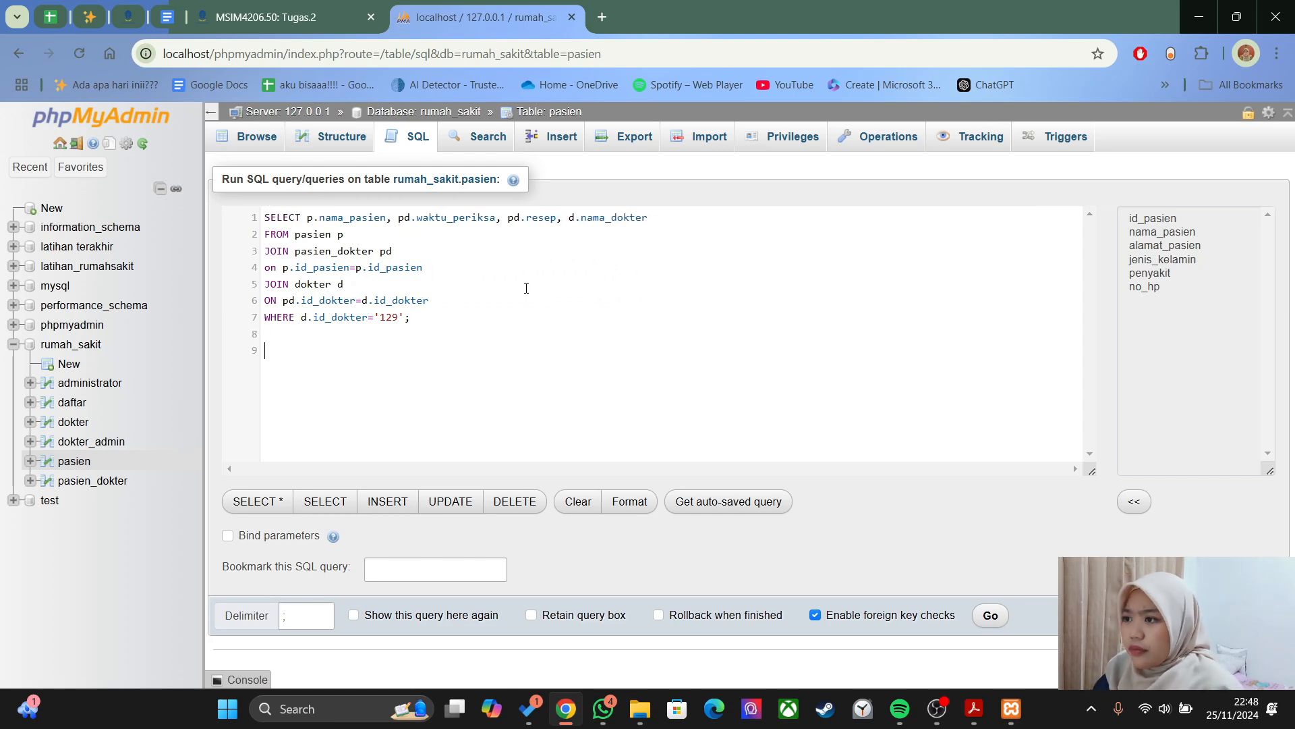
# - Correct the condition to p.id_pasien=pd.id_pasien and rerun it, returning one row
pyautogui.hotkey('ctrl', 'v')
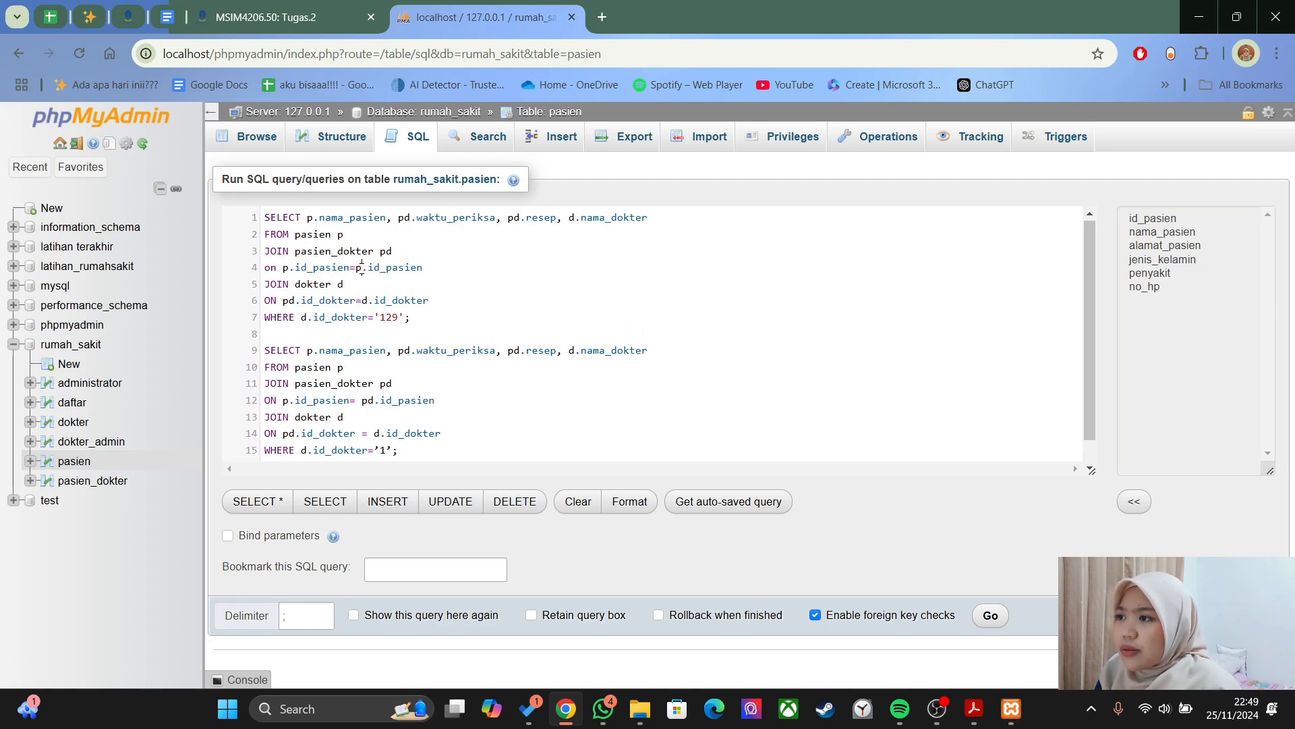
pyautogui.write('d')
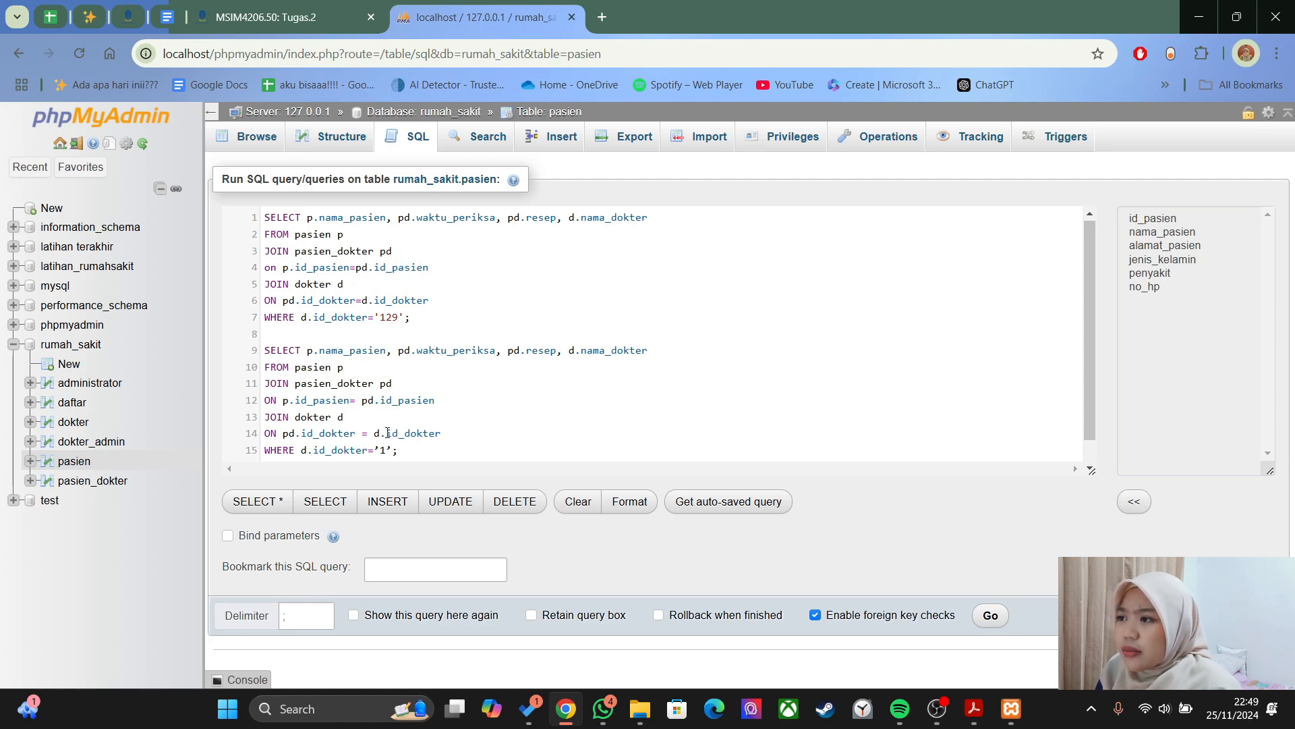
pyautogui.moveTo(382, 457); pyautogui.dragTo(262, 325)
pyautogui.press('BackSpace')
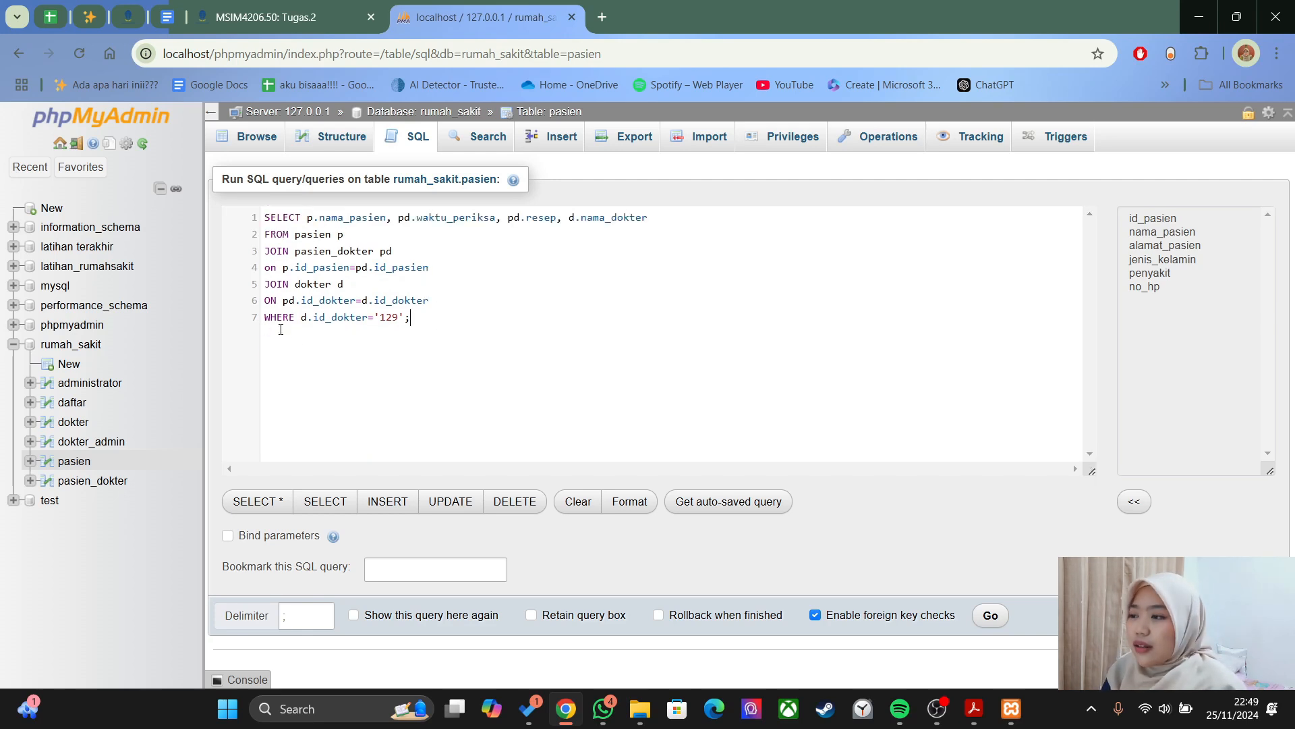
pyautogui.click(990, 615)
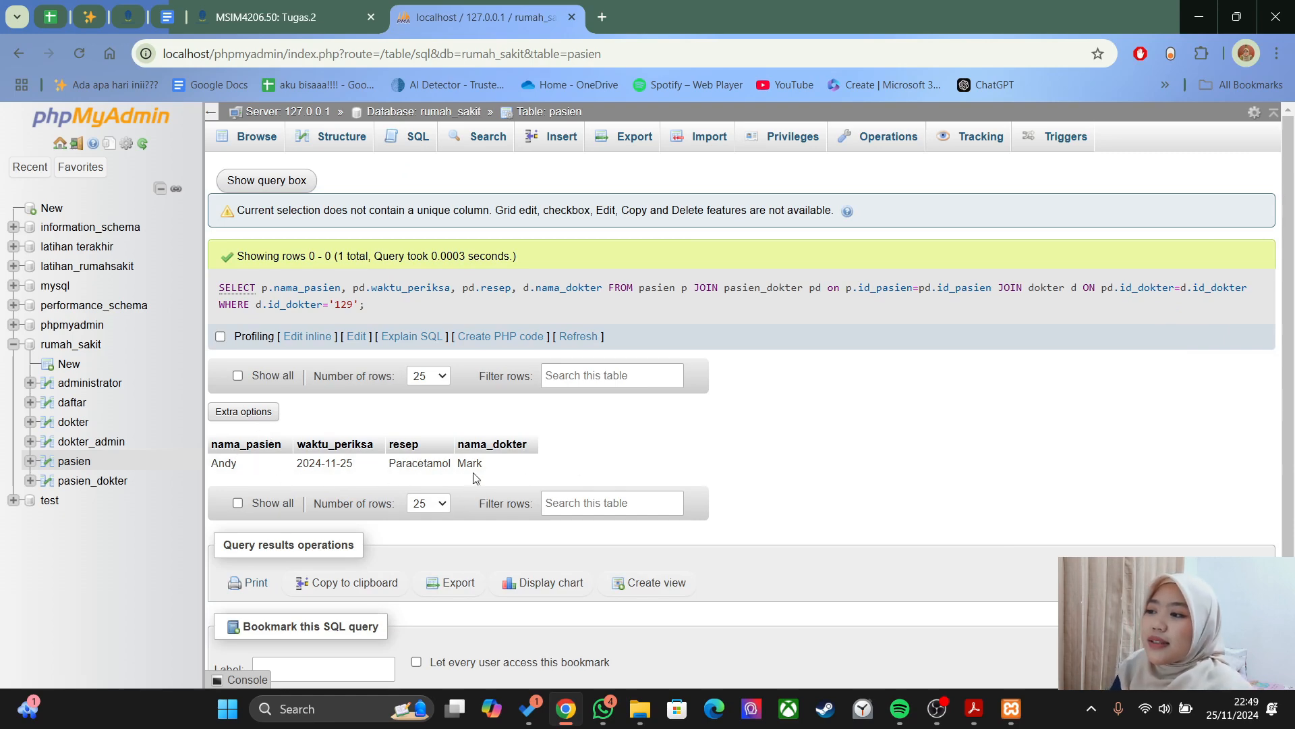
# - Scroll the PDF guide down to Tabel 4 and the SELECT count(id_pasien) example
pyautogui.hotkey('alt', 'Tab')
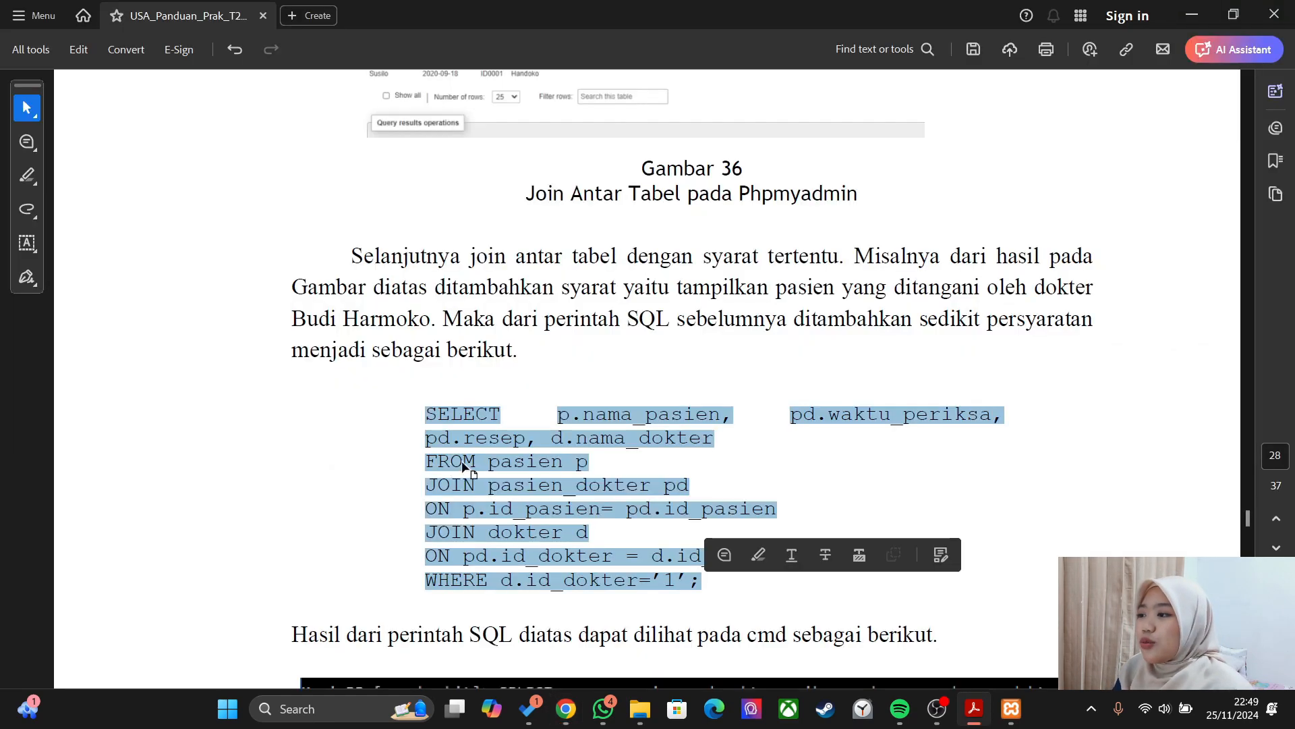
pyautogui.click(1070, 351)
pyautogui.scroll(-5, 1075, 358)
pyautogui.scroll(-15, 1075, 359)
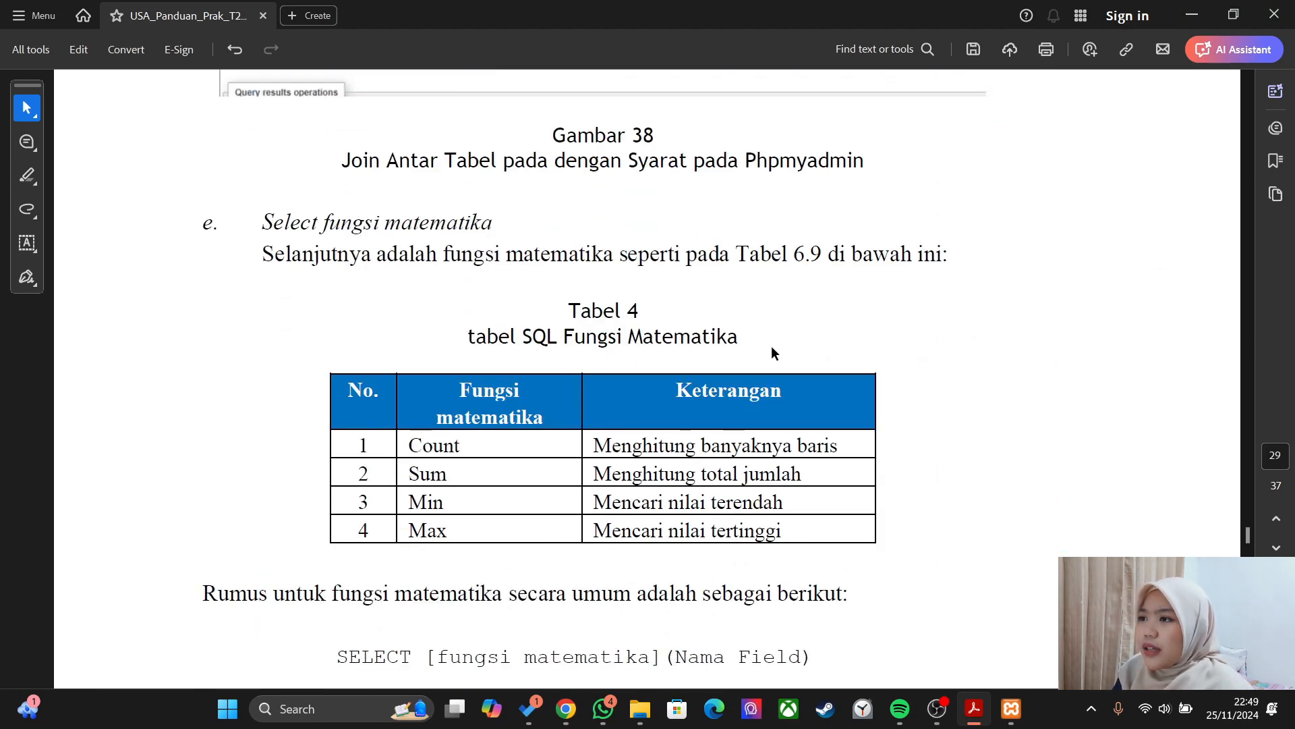
pyautogui.scroll(-4, 417, 301)
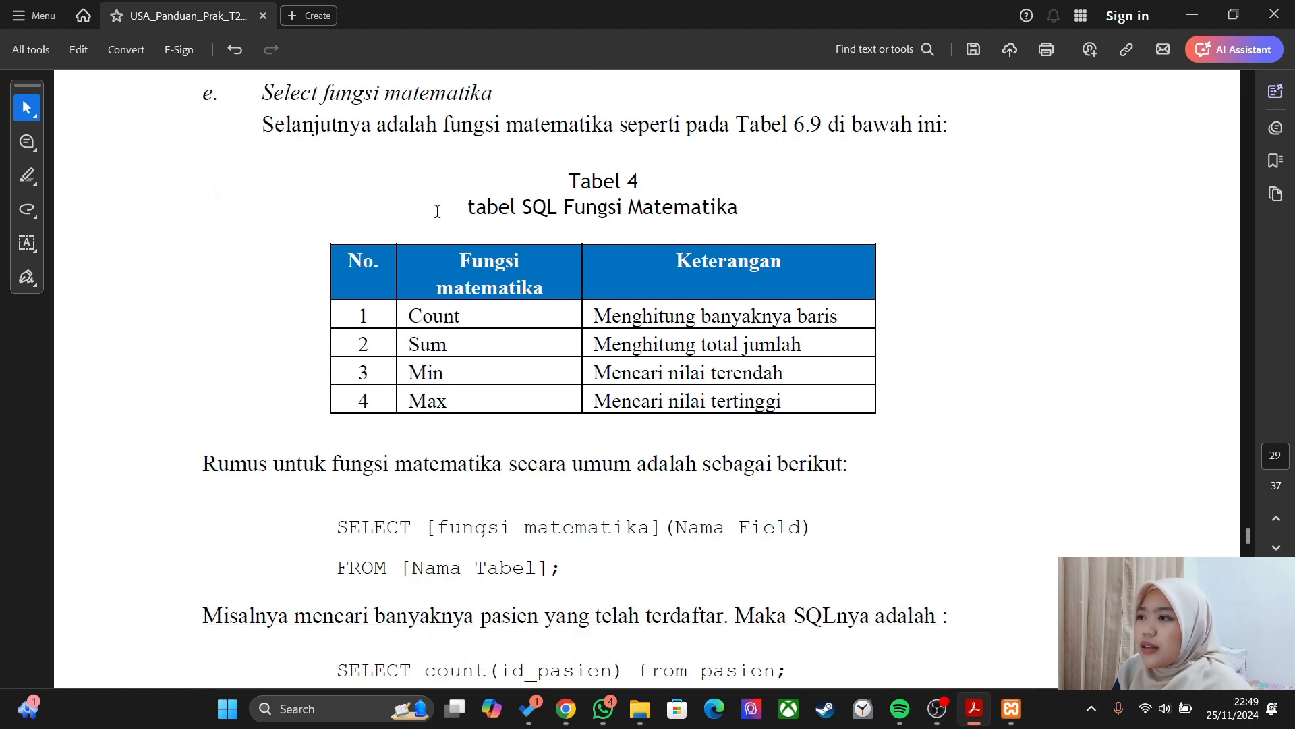
pyautogui.scroll(-1, 438, 219)
pyautogui.scroll(-1, 374, 476)
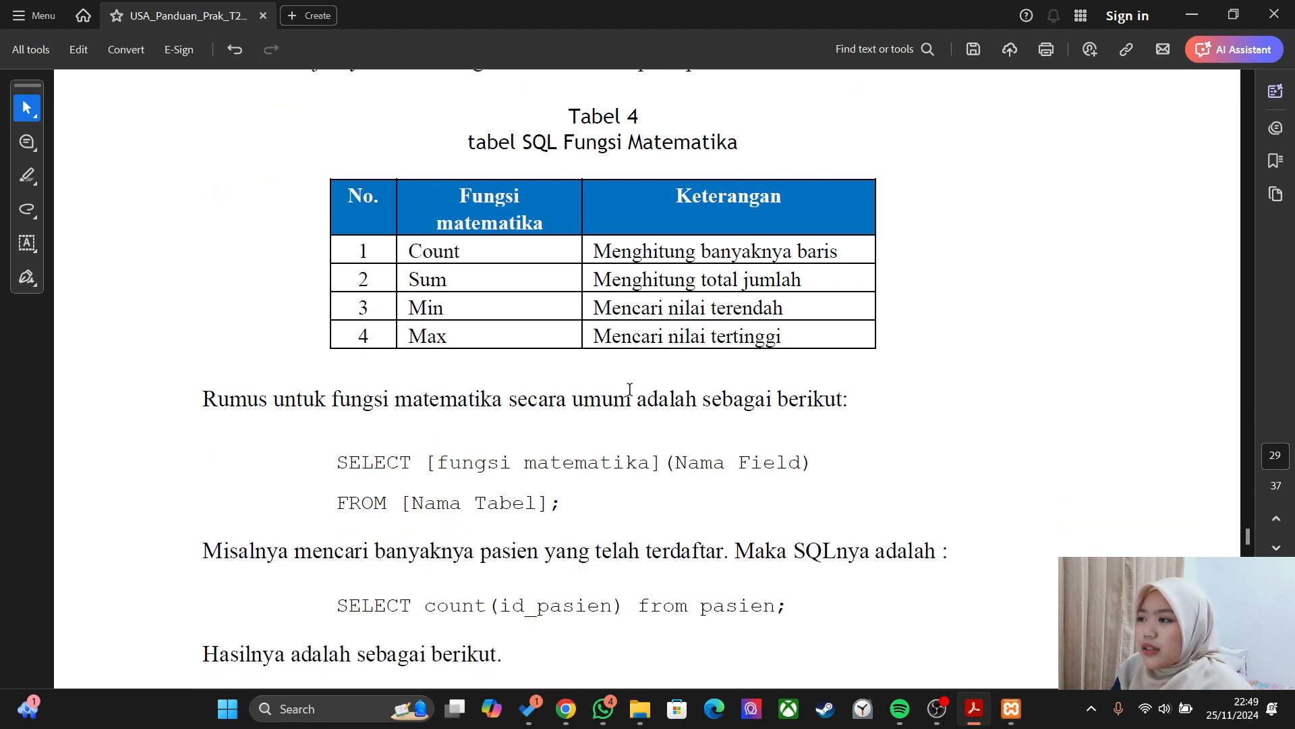
pyautogui.scroll(-3, 630, 389)
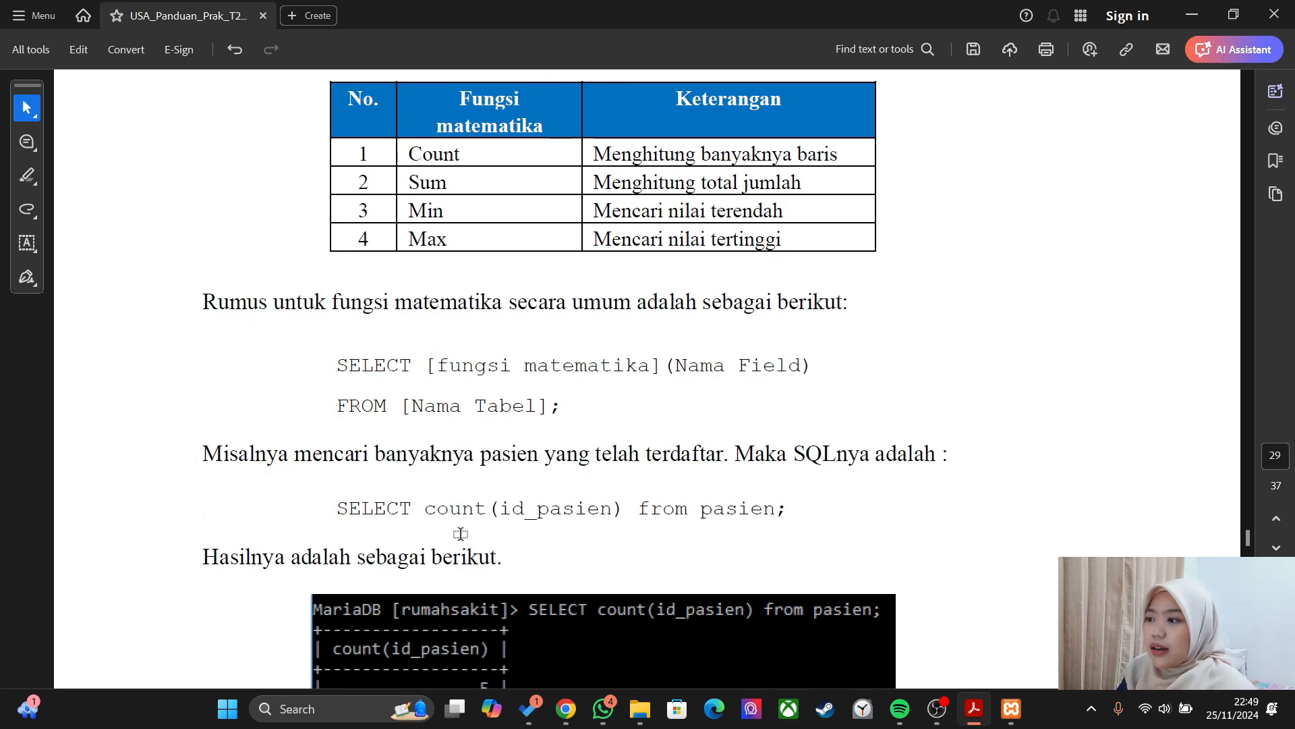
pyautogui.hotkey('alt', 'Tab')
# - Run SELECT count(id_pasien) FROM pasien in the SQL editor, which returns 4
pyautogui.click(409, 137)
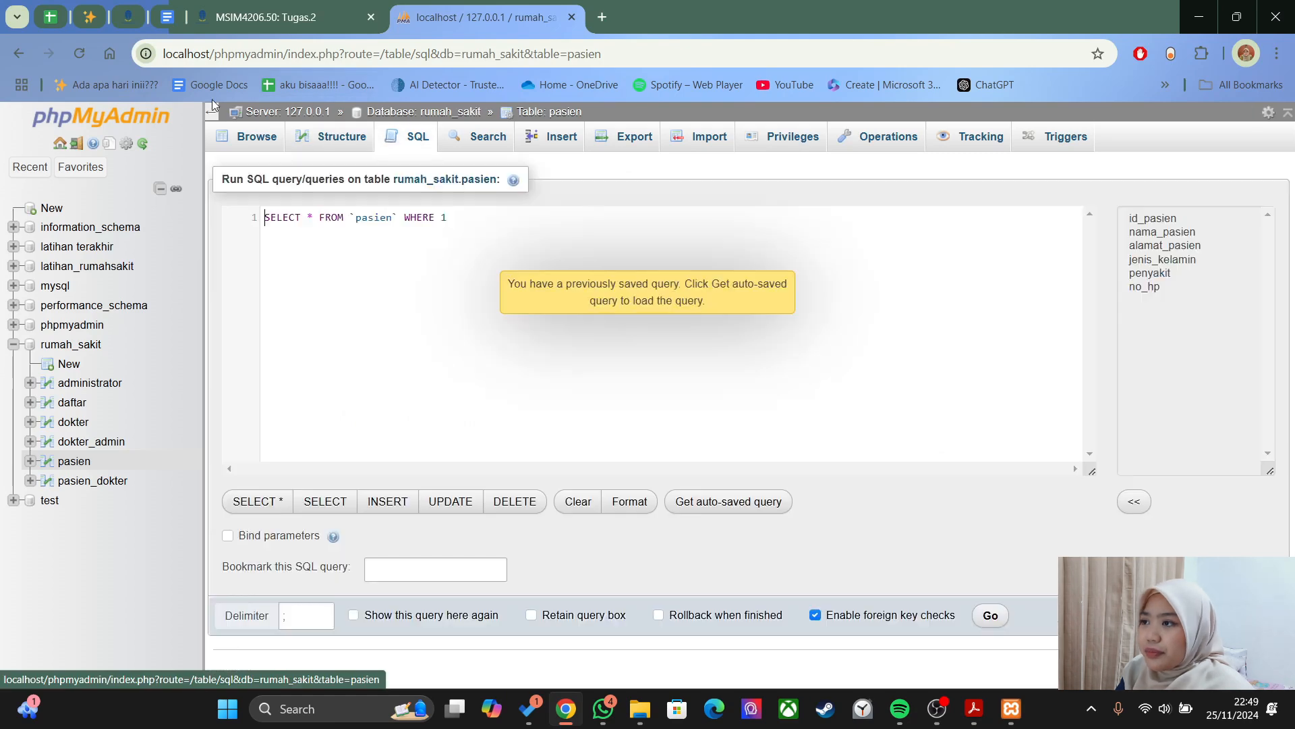
pyautogui.moveTo(452, 214); pyautogui.dragTo(249, 222)
pyautogui.press('BackSpace')
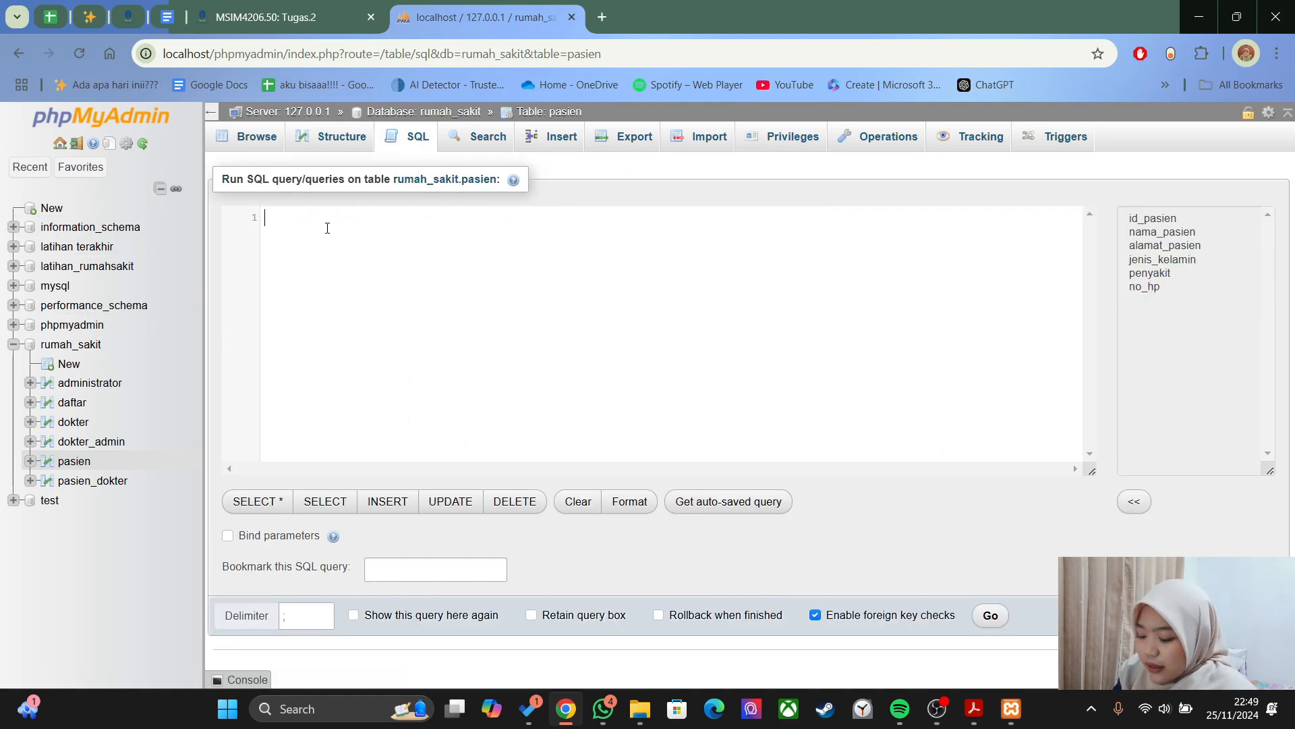
pyautogui.write('SELECT')
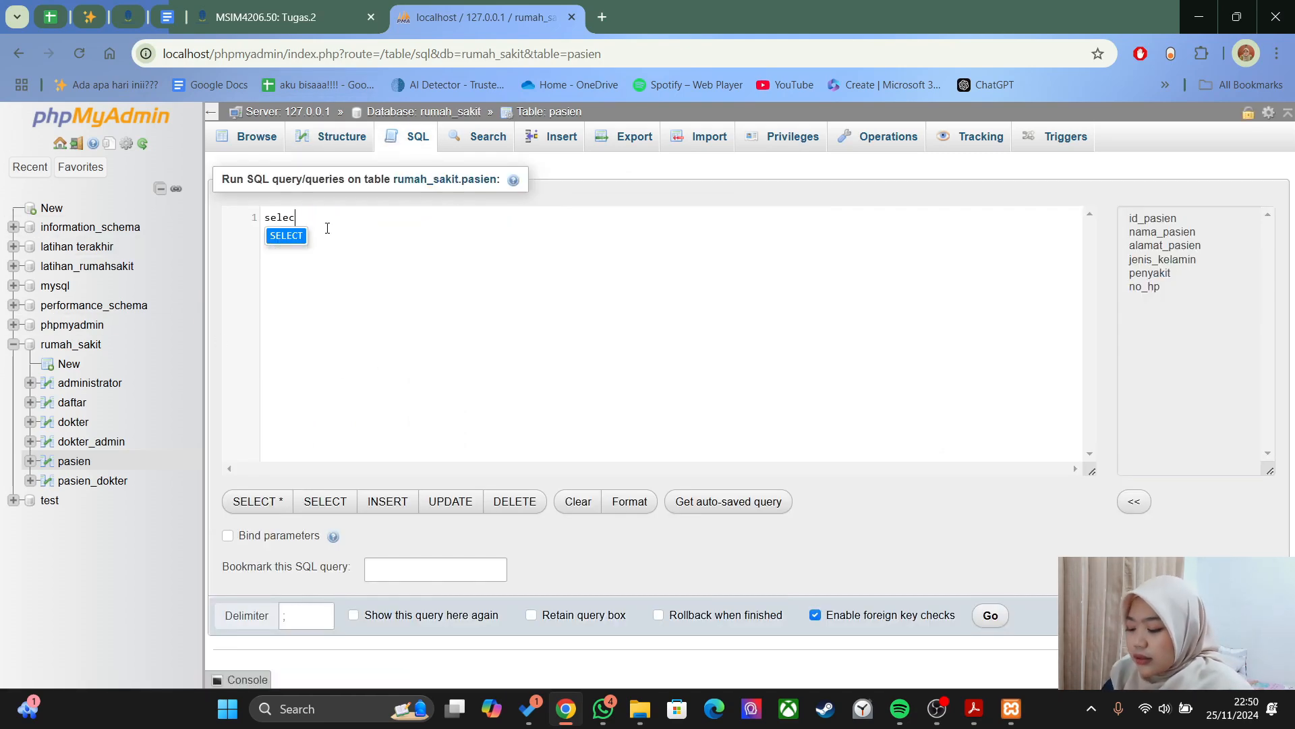
pyautogui.write('CT co')
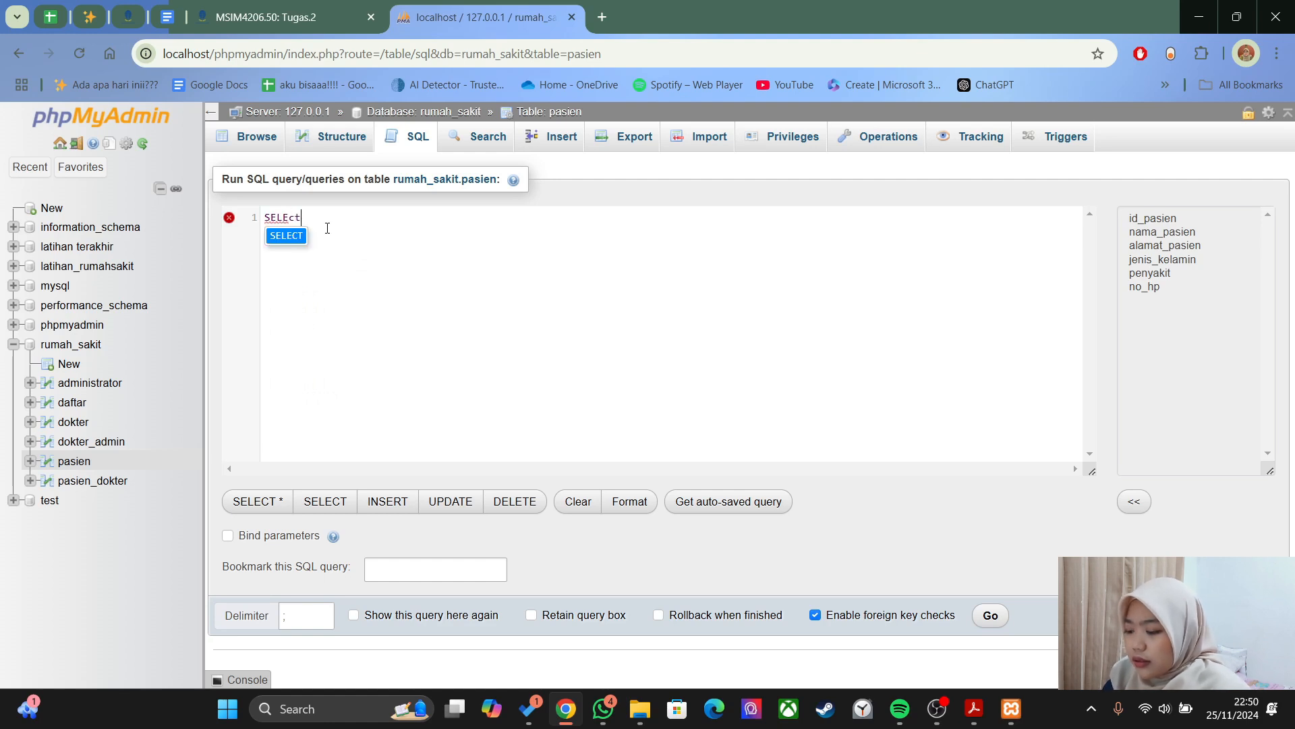
pyautogui.write('unt')
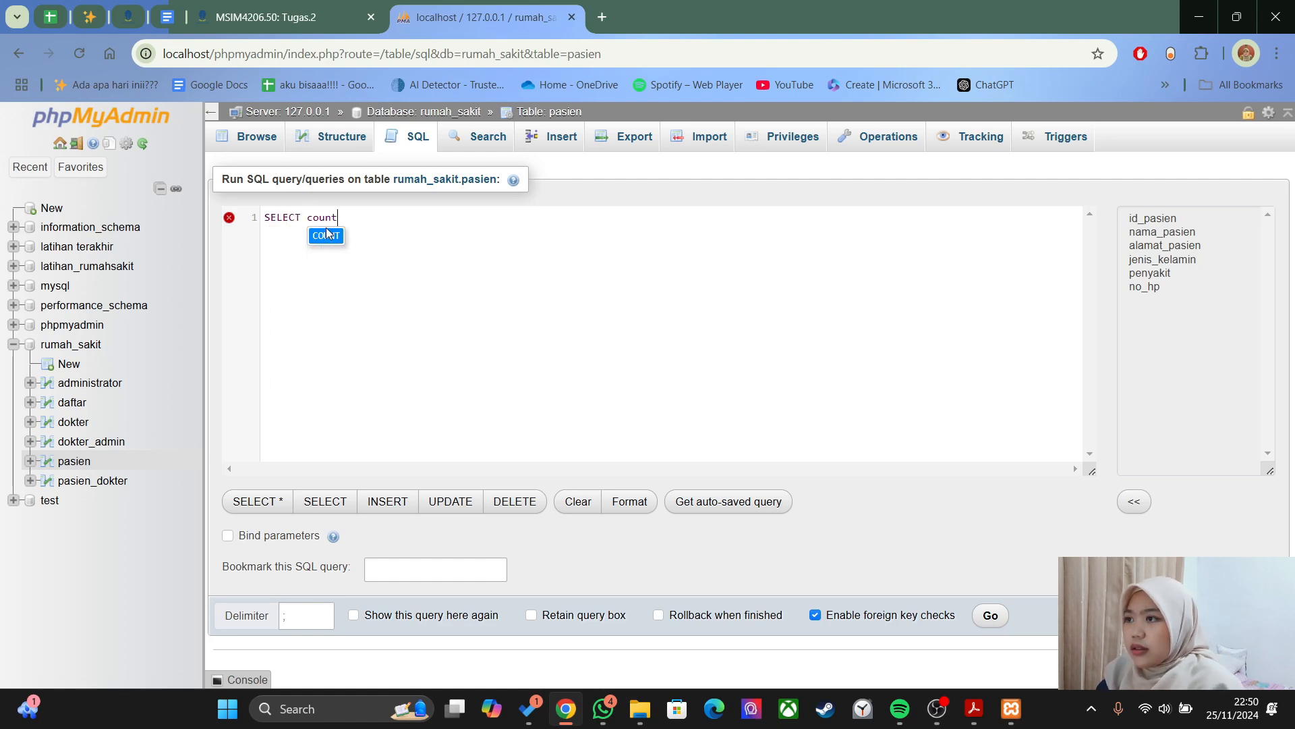
pyautogui.write('(id_pasien)')
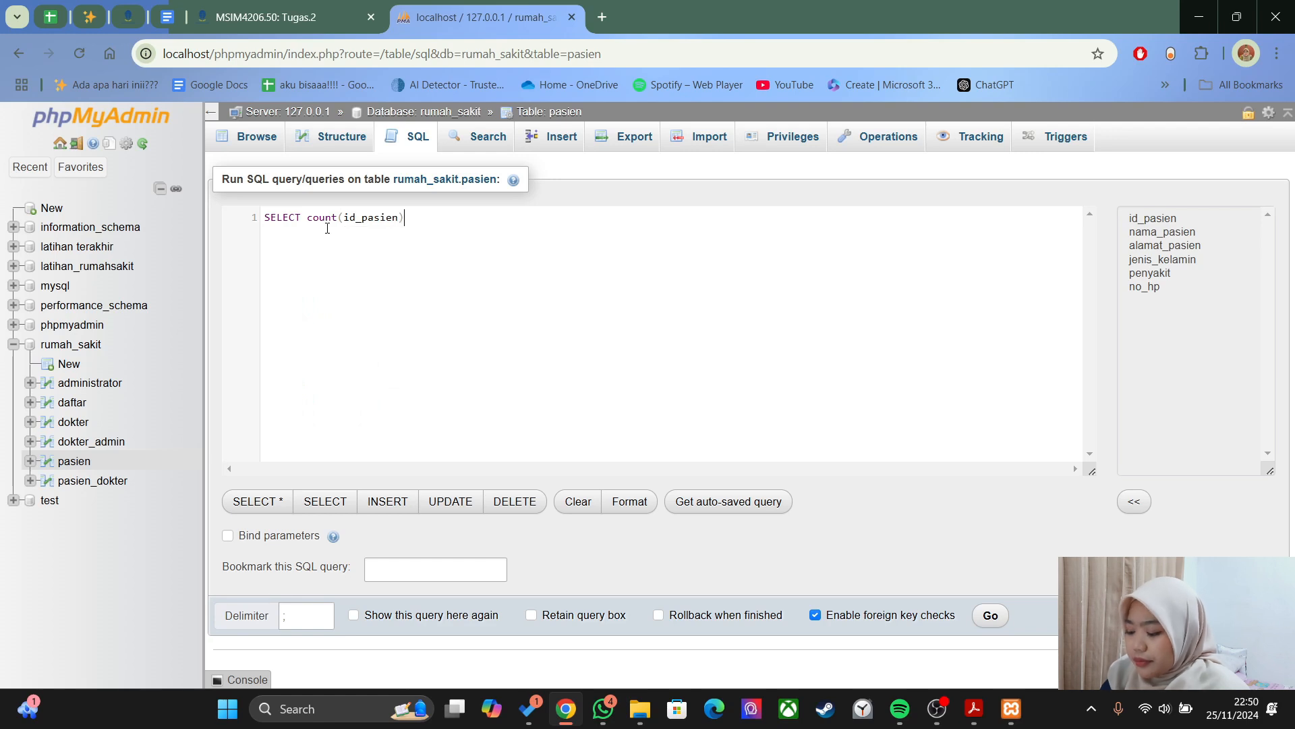
pyautogui.write(' FROM pas')
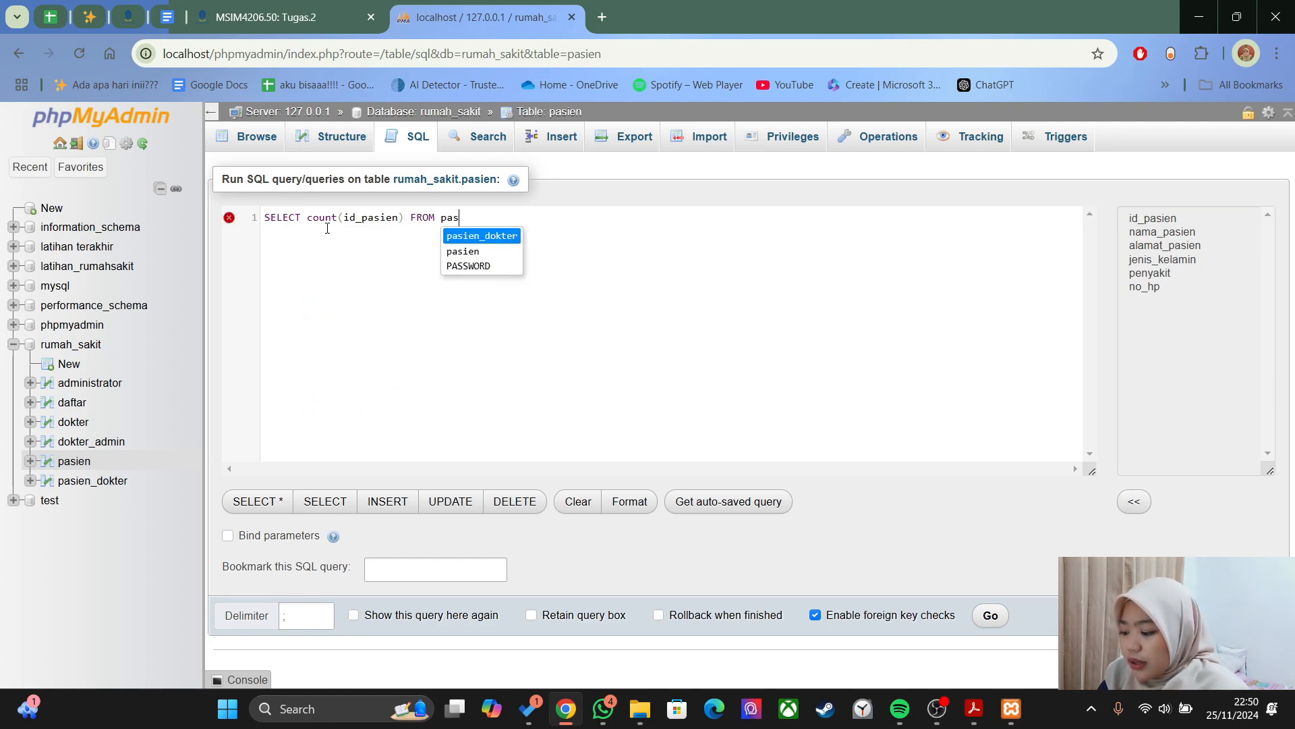
pyautogui.write('ien')
pyautogui.press('Escape')
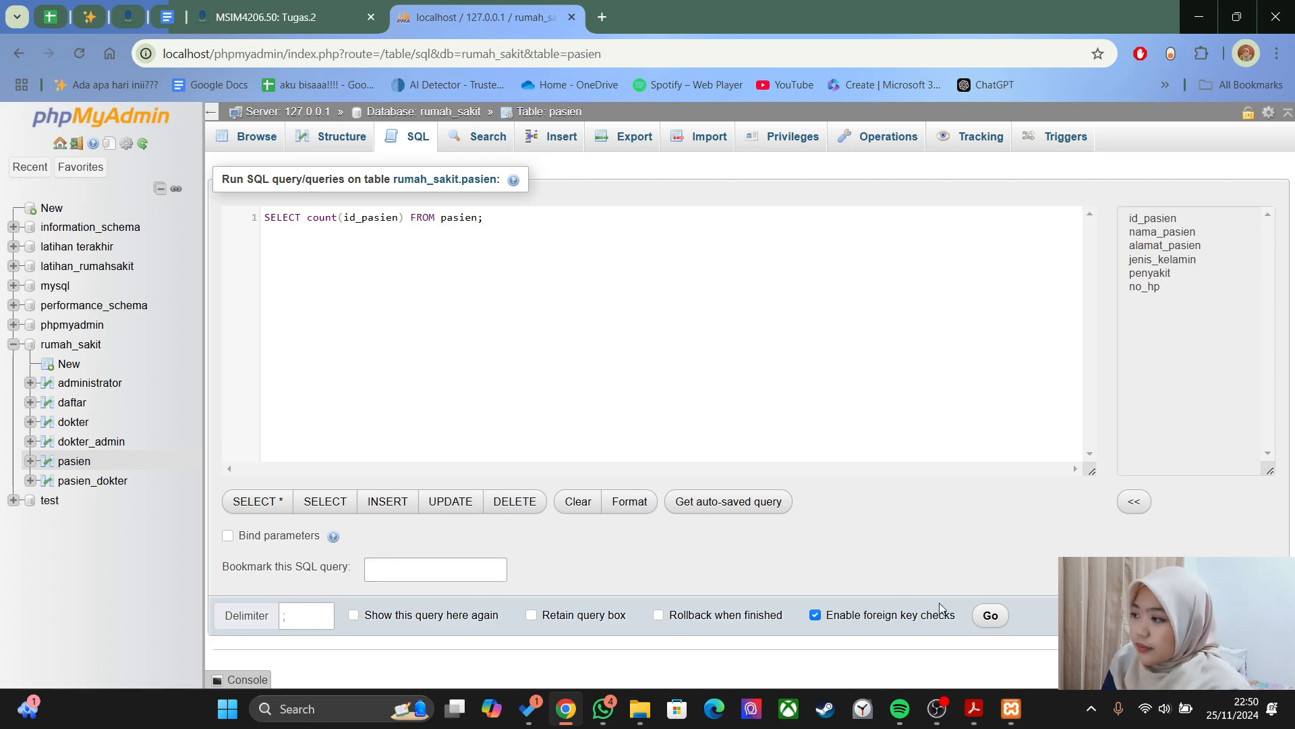
pyautogui.click(989, 615)
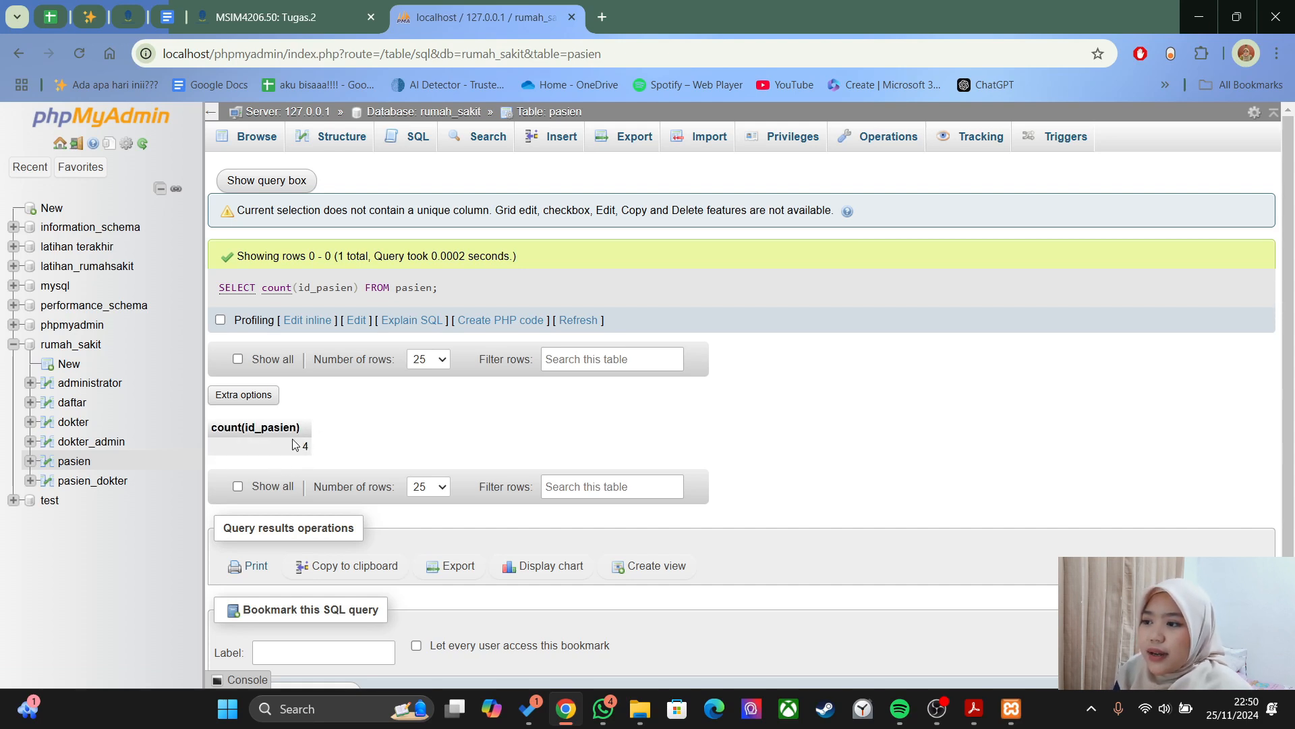
# - Scroll the PDF guide through Tabel 5 to the left(alamat_pasien,2) example and its result
pyautogui.hotkey('alt', 'Tab')
pyautogui.scroll(-10, 612, 473)
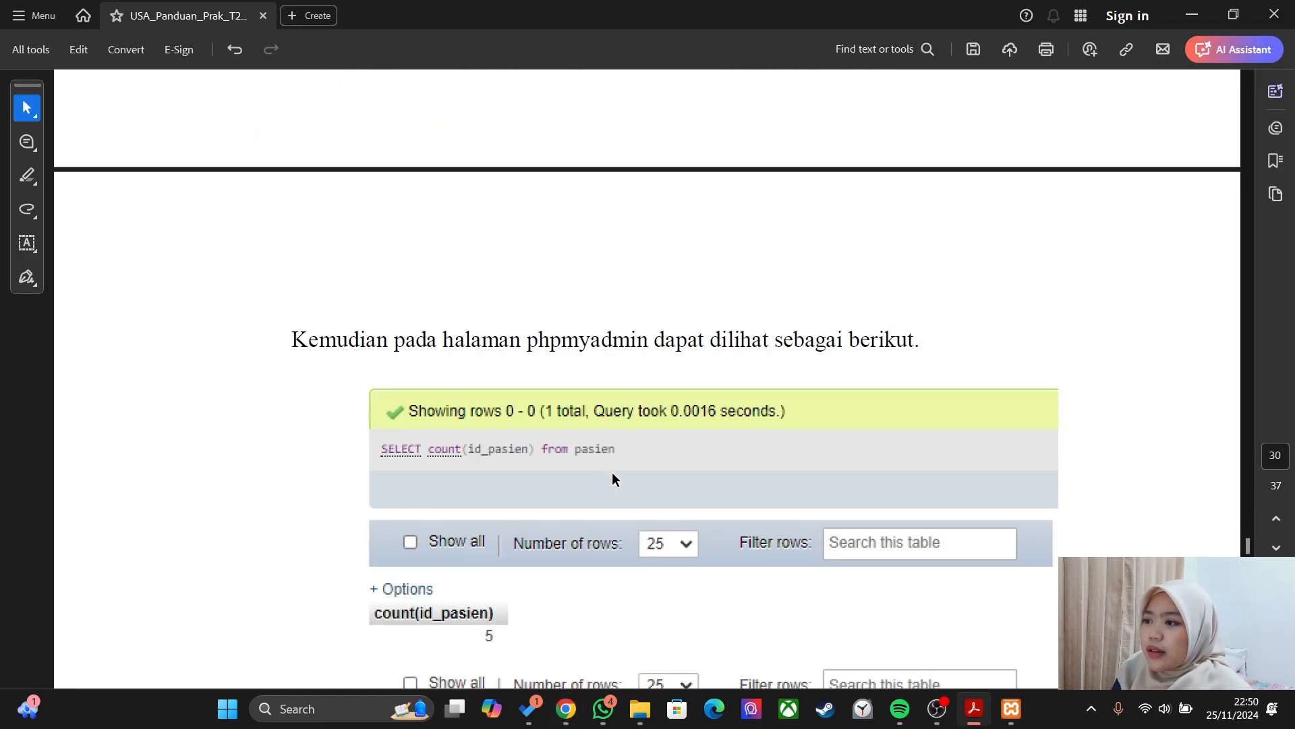
pyautogui.scroll(-10, 613, 475)
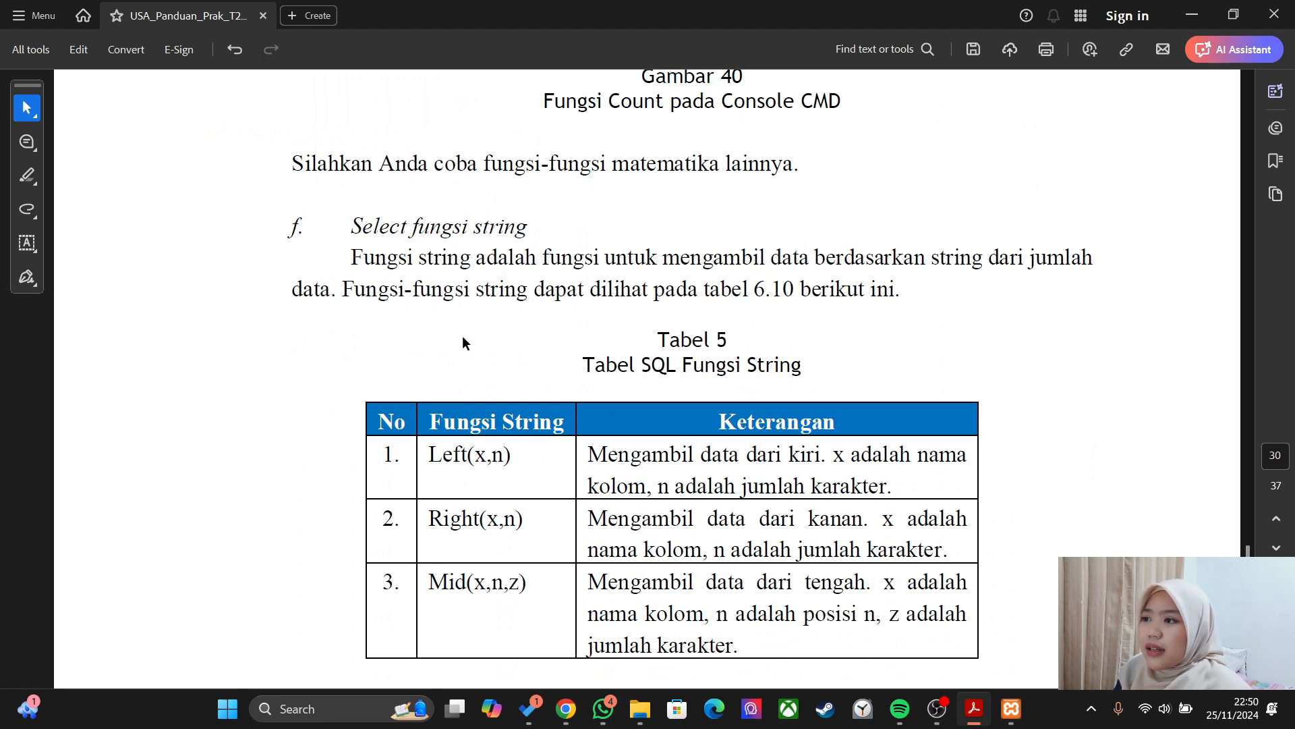
pyautogui.scroll(-5, 460, 333)
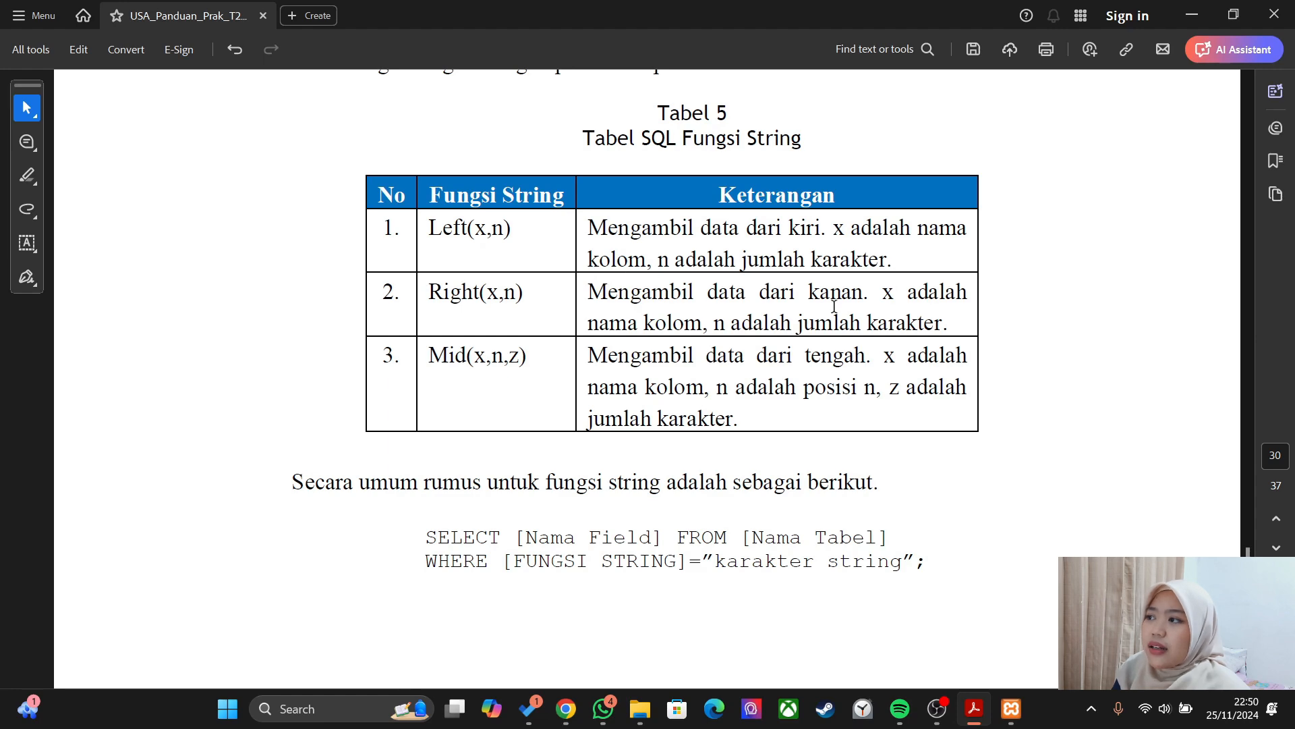
pyautogui.scroll(-8, 856, 272)
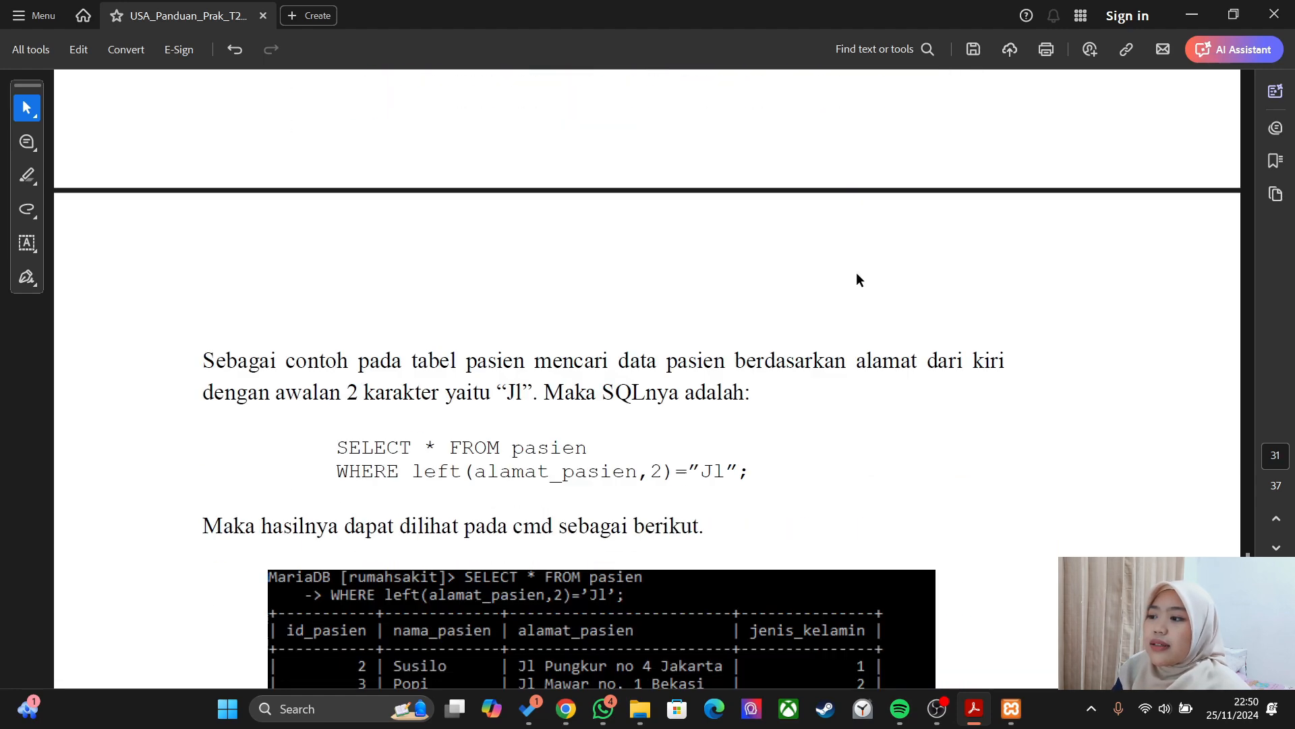
pyautogui.scroll(-4, 856, 273)
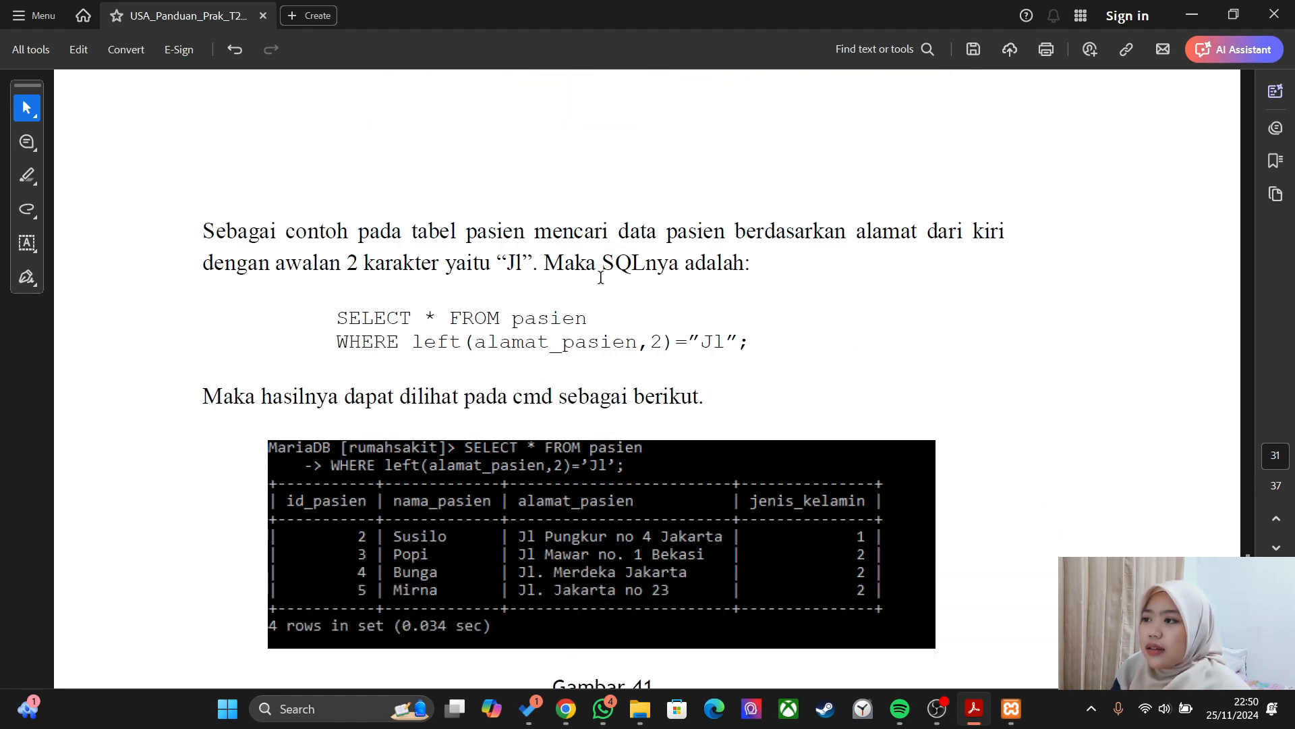
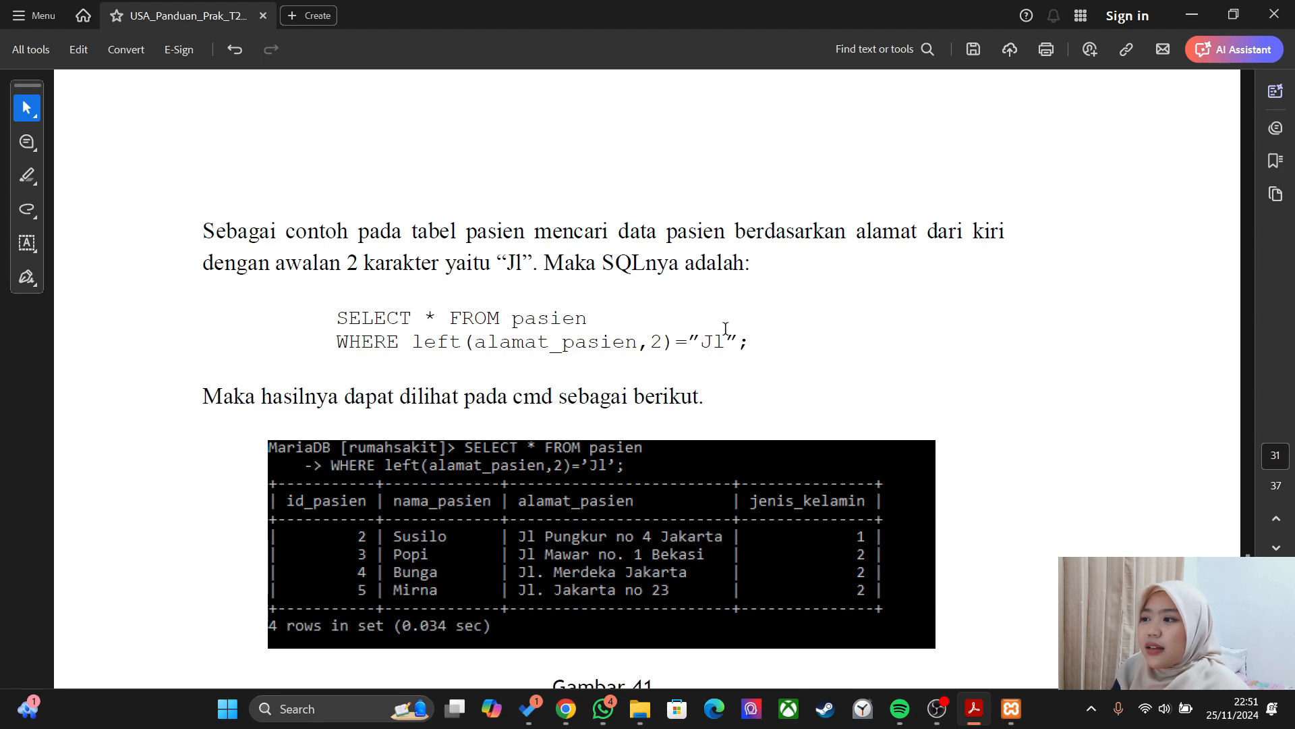
# - Scroll the PDF guide up to the 'Secara umum rumus' string-function template
pyautogui.scroll(6, 716, 337)
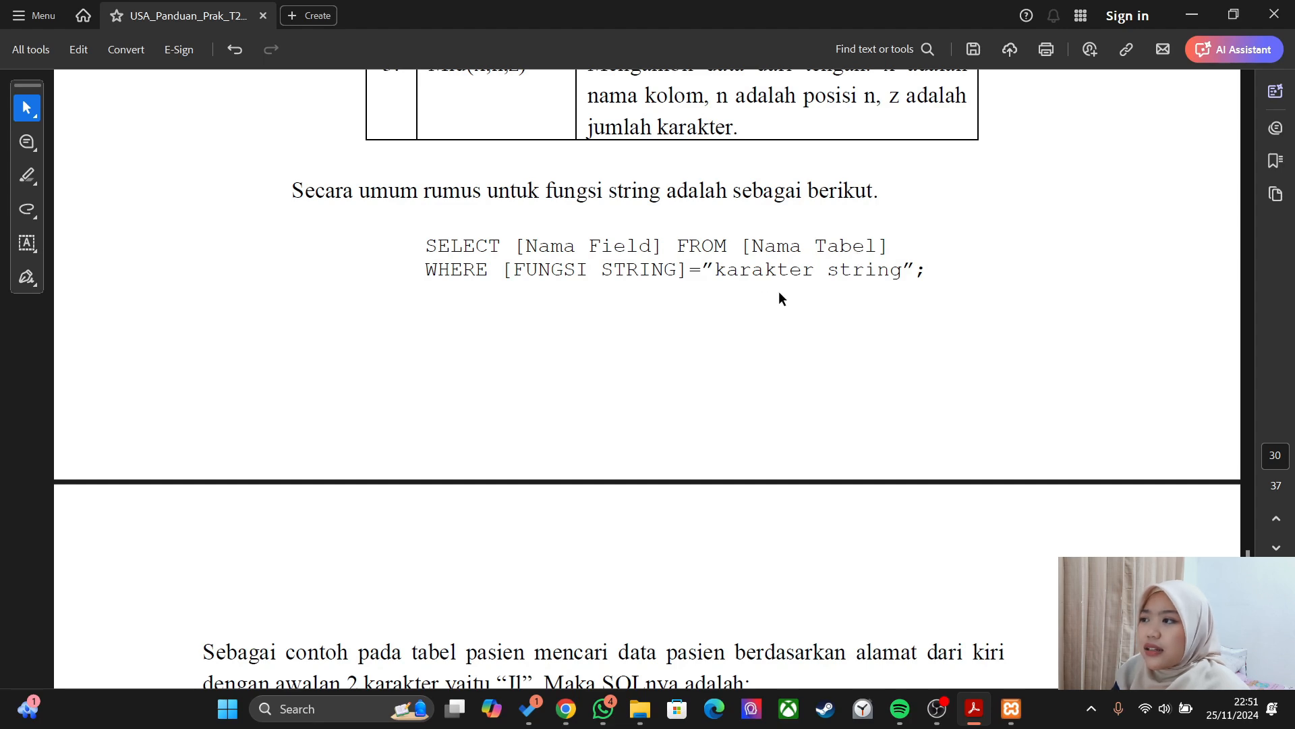
pyautogui.scroll(-1, 776, 293)
pyautogui.scroll(5, 763, 282)
pyautogui.scroll(-4, 763, 282)
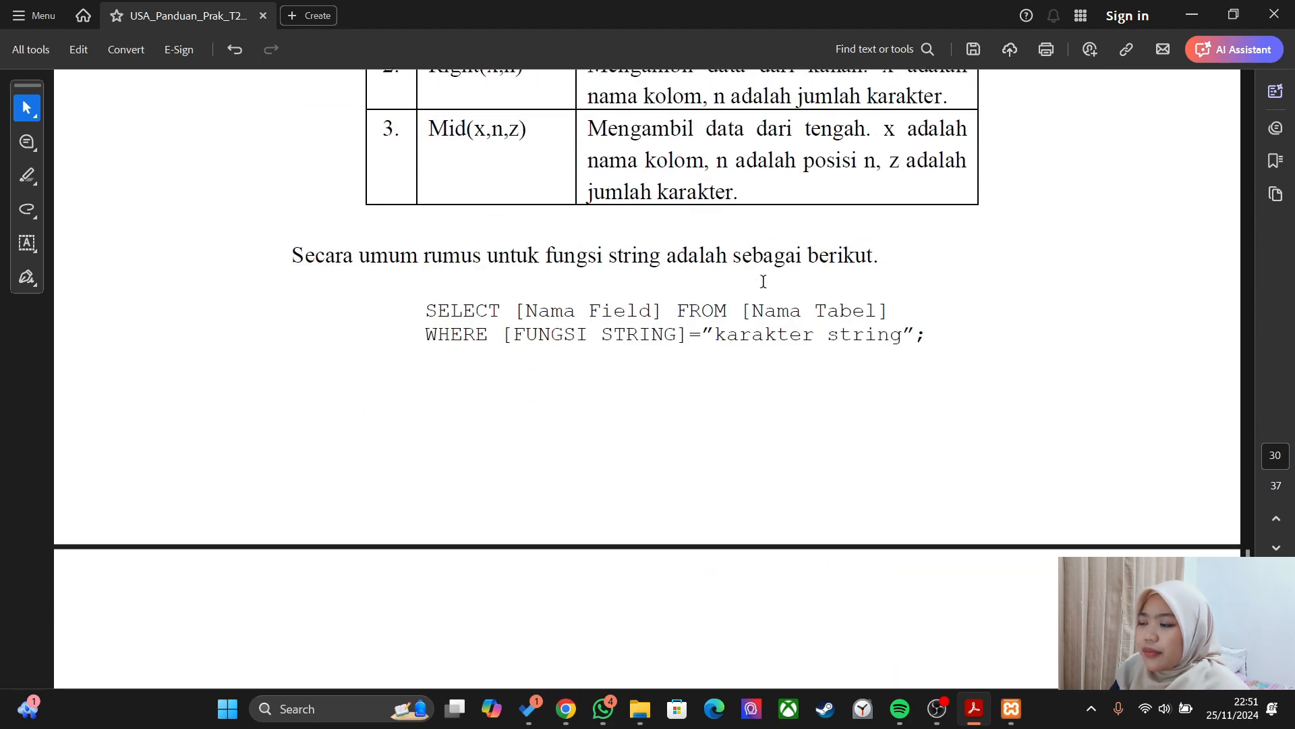
pyautogui.scroll(-6, 763, 282)
# - Run SELECT * FROM pasien WHERE LEFT(alamat_pasien,5)='Jalan' on the pasien table, returning four patients
pyautogui.hotkey('alt', 'Tab')
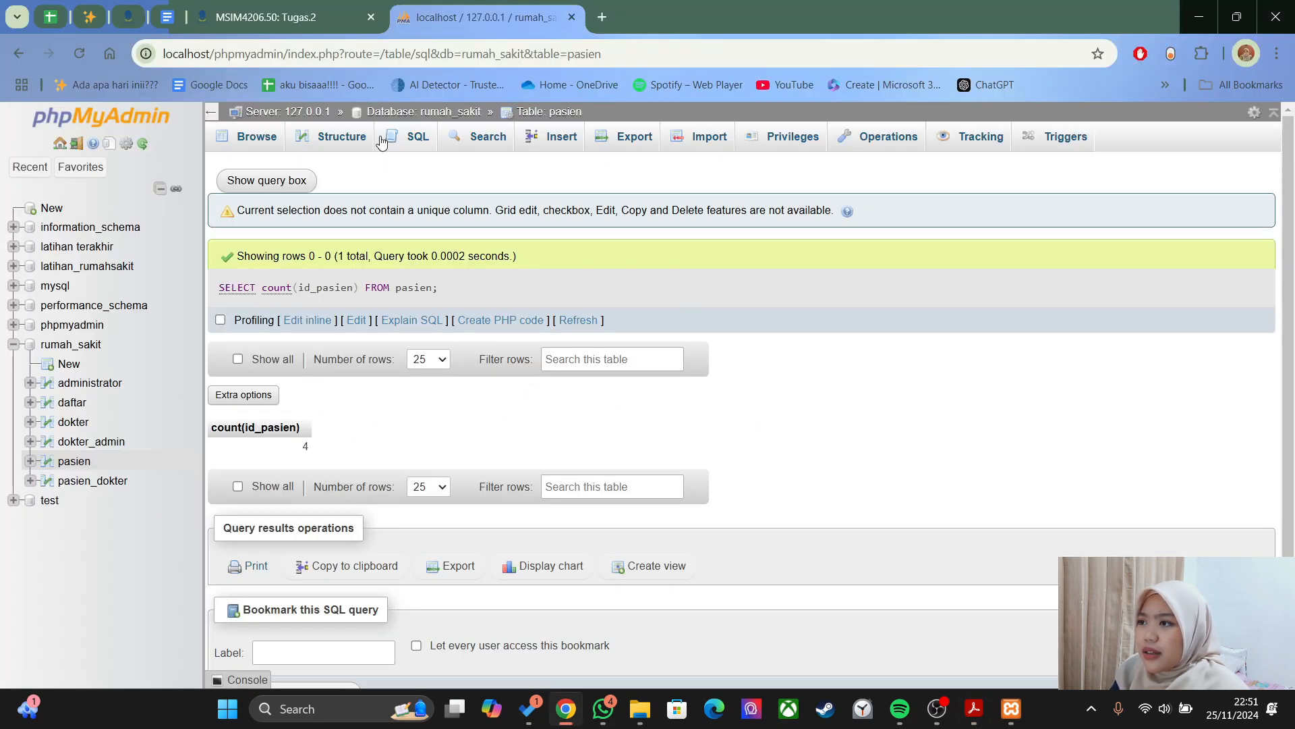
pyautogui.click(74, 461)
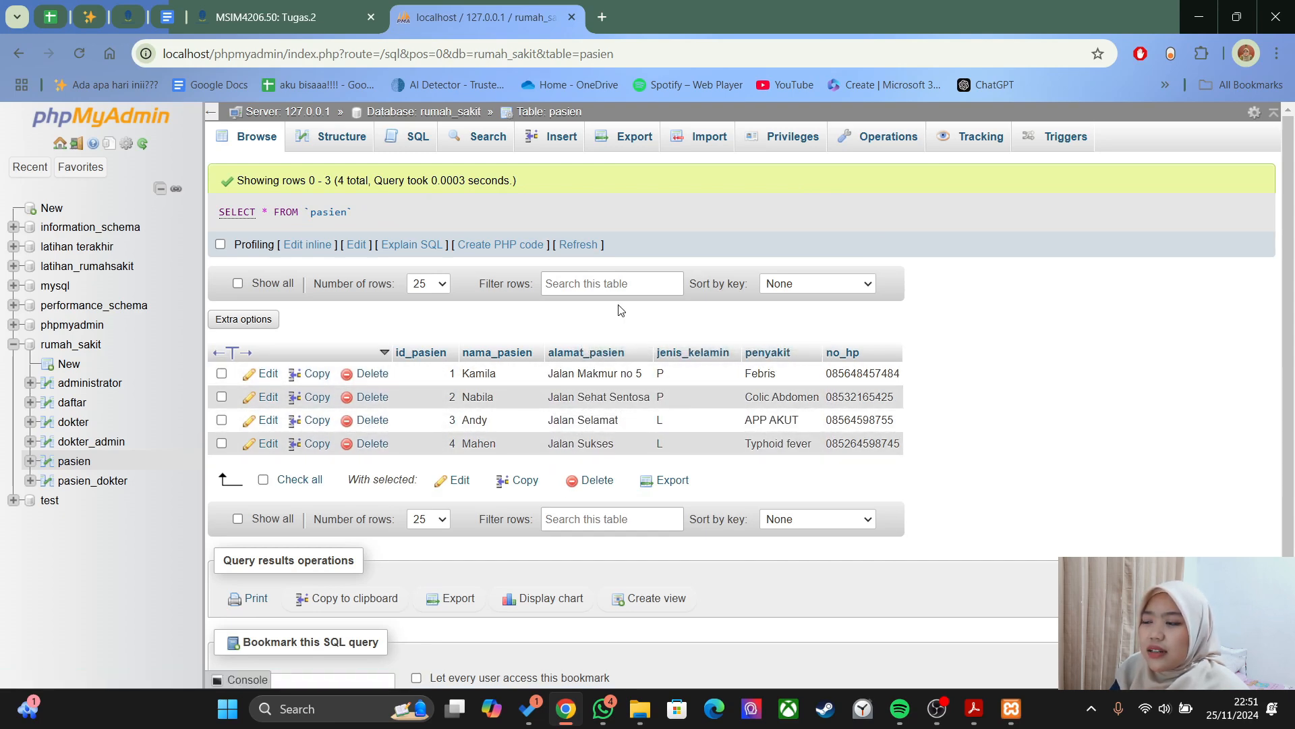
pyautogui.click(416, 137)
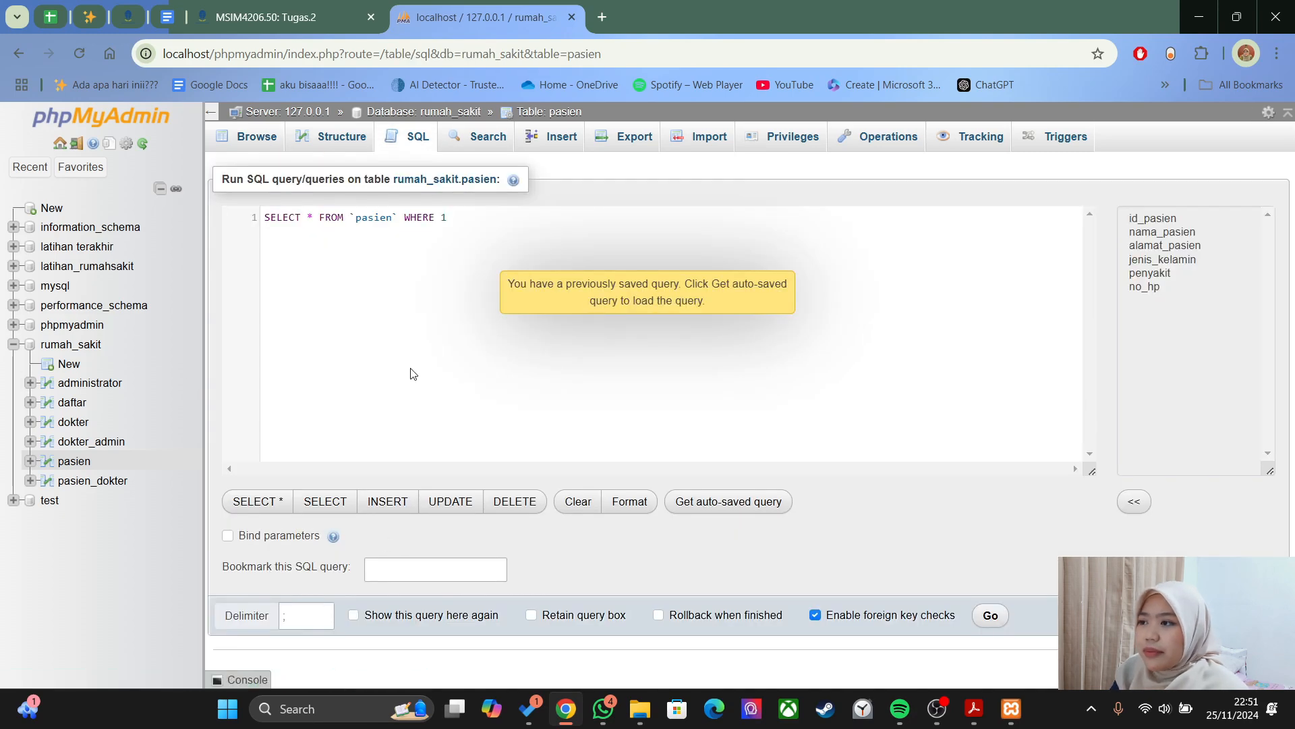
pyautogui.tripleClick(344, 218)
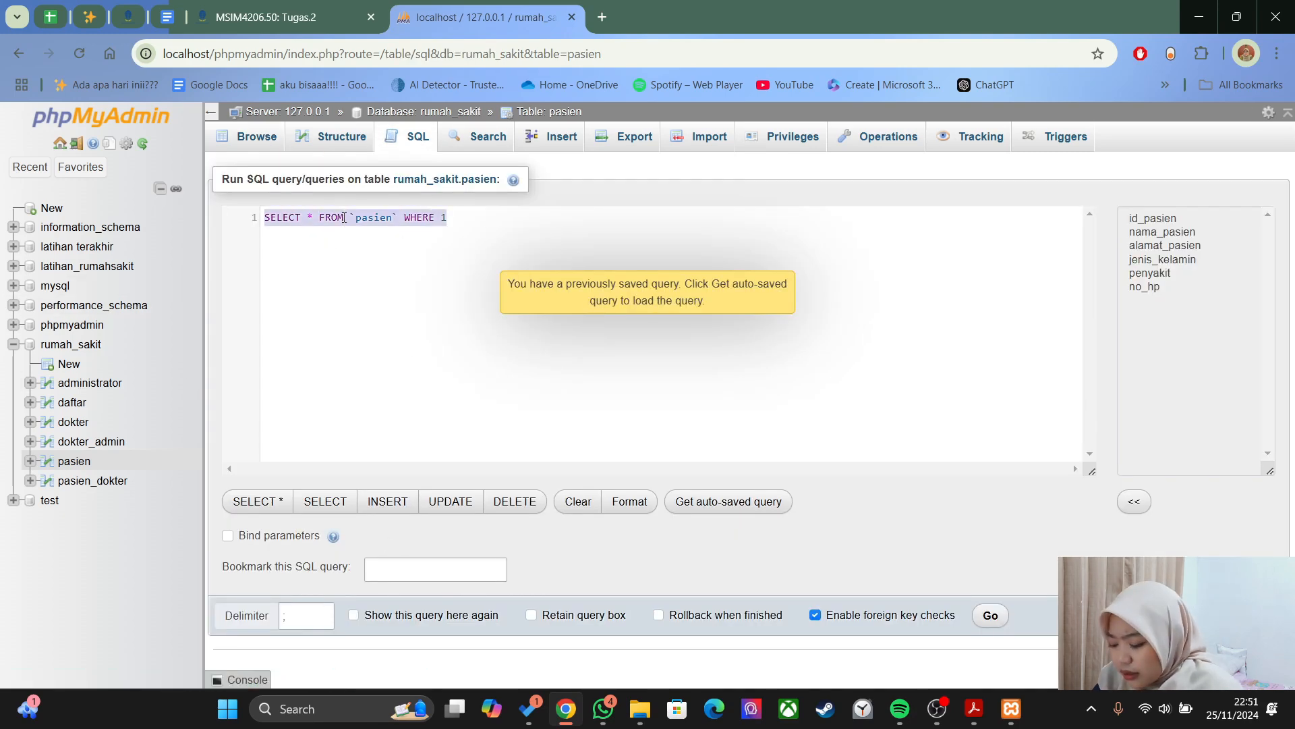
pyautogui.write('SELECT 8 fr')
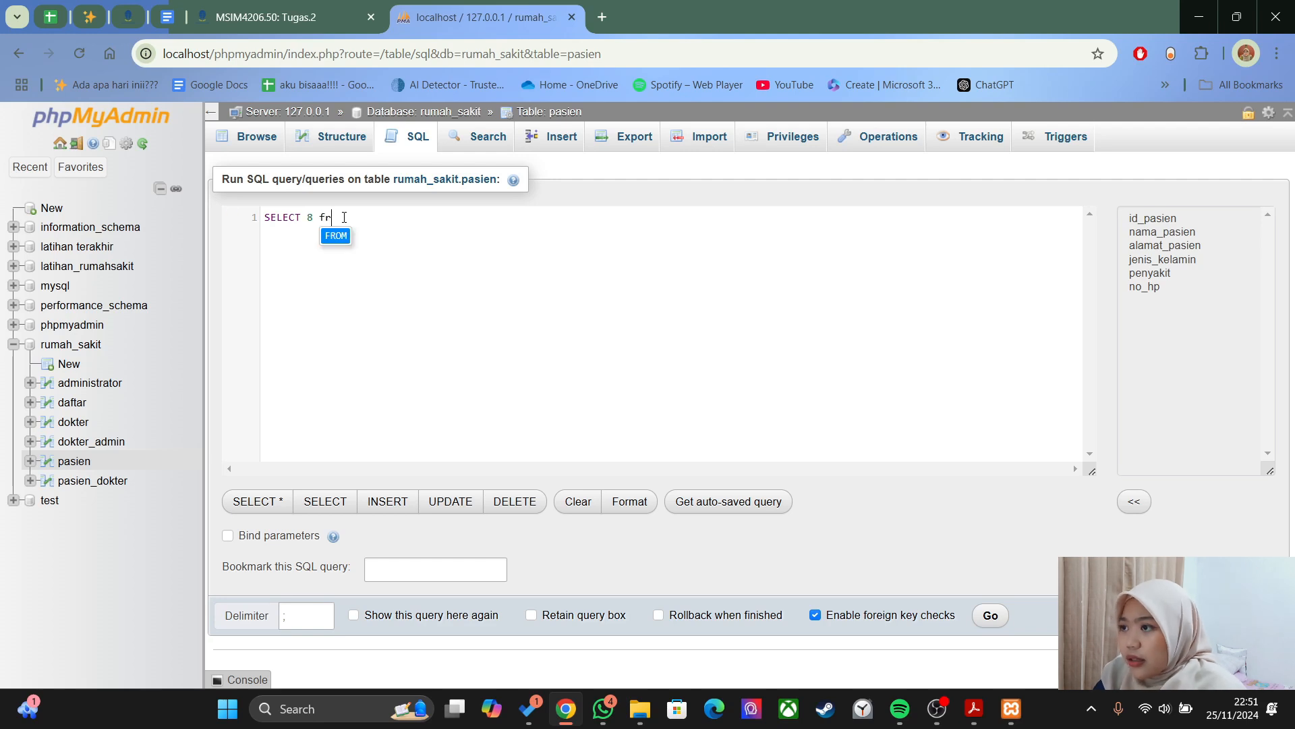
pyautogui.press('BackSpace')
pyautogui.press('BackSpace')
pyautogui.press('BackSpace')
pyautogui.press('BackSpace')
pyautogui.write('* FROM pasien')
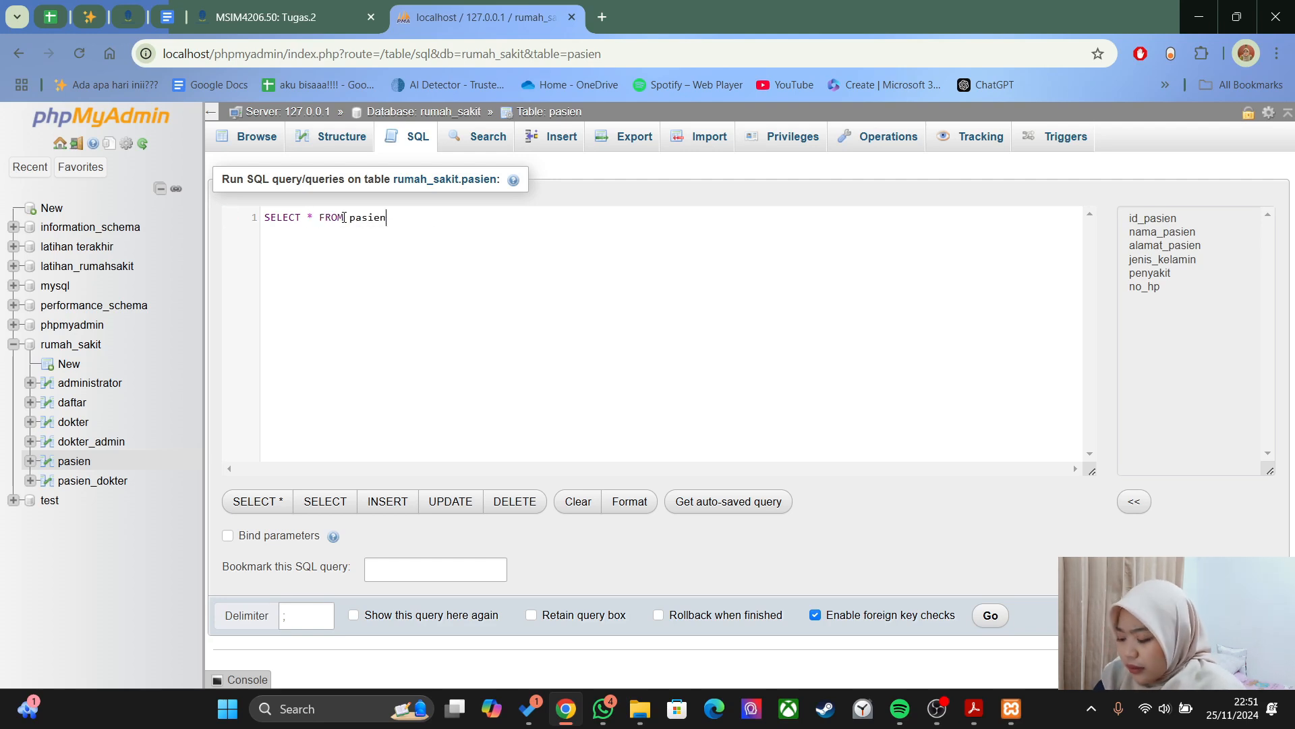
pyautogui.write(' WHERE LEFT')
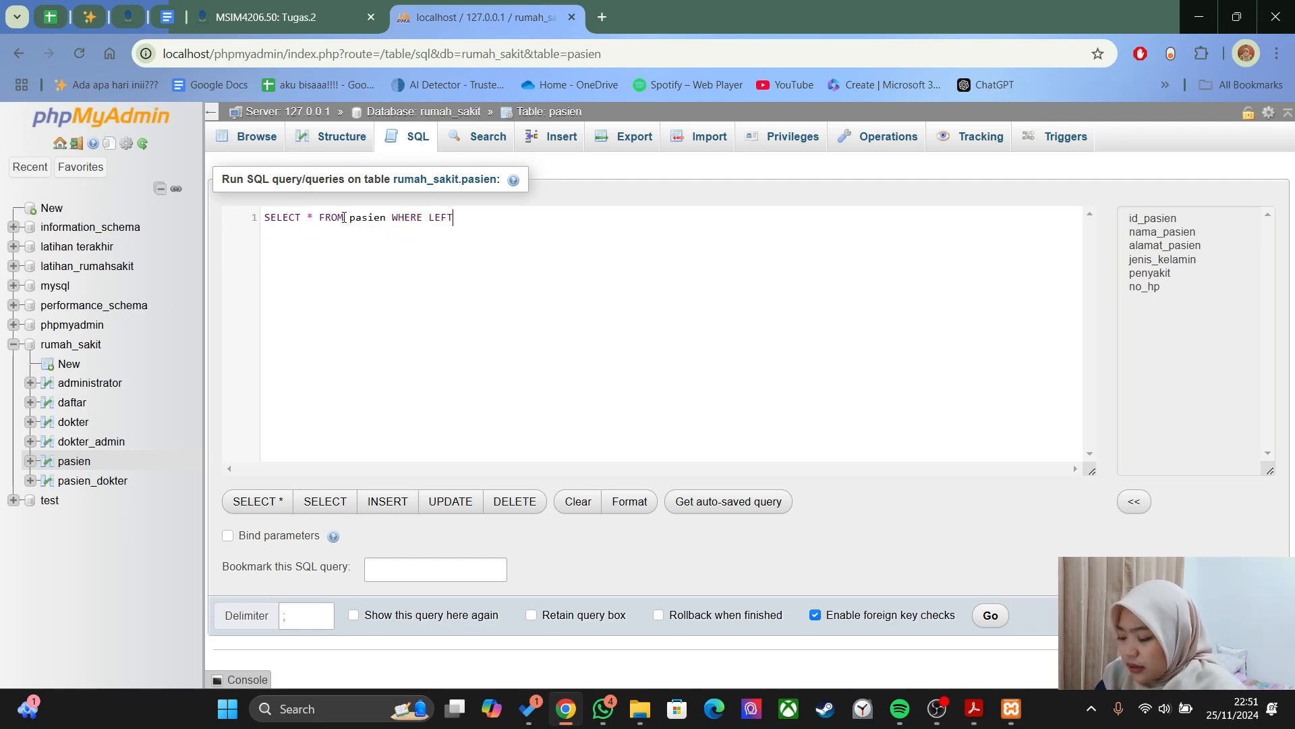
pyautogui.write('(alamat_pasien,')
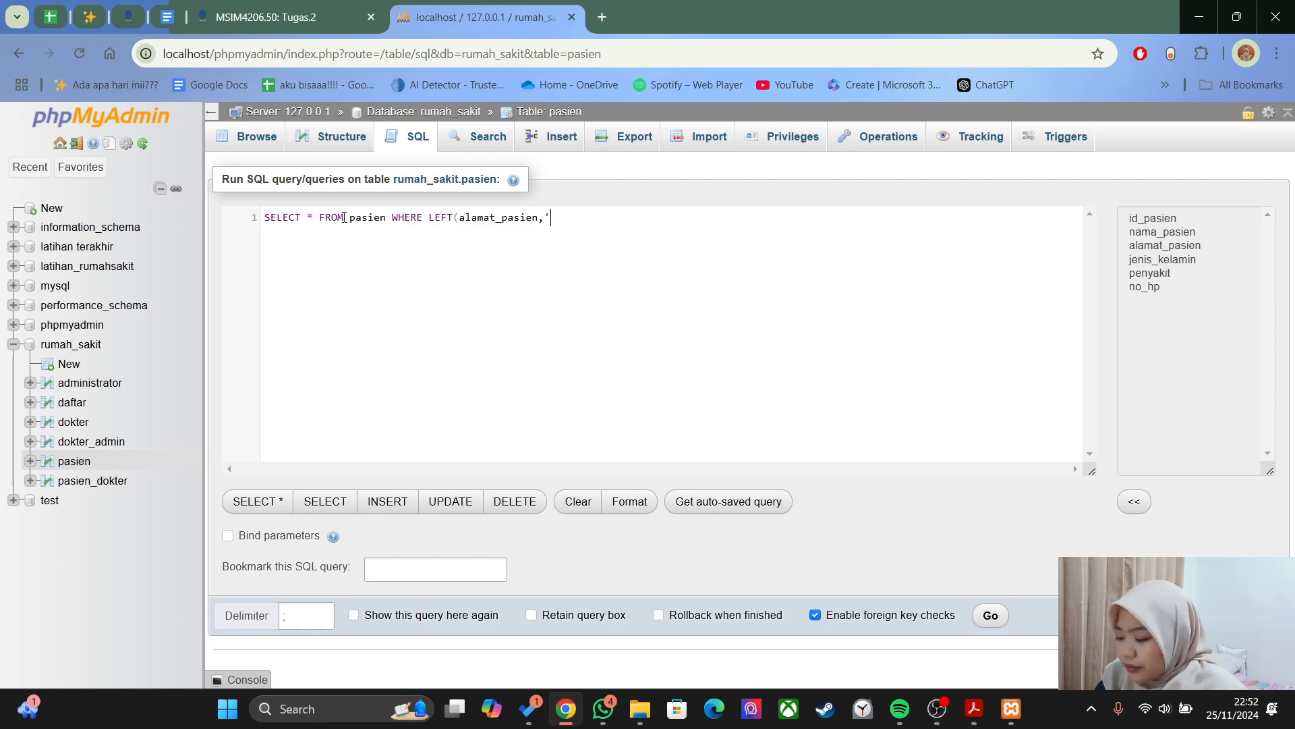
pyautogui.press('BackSpace')
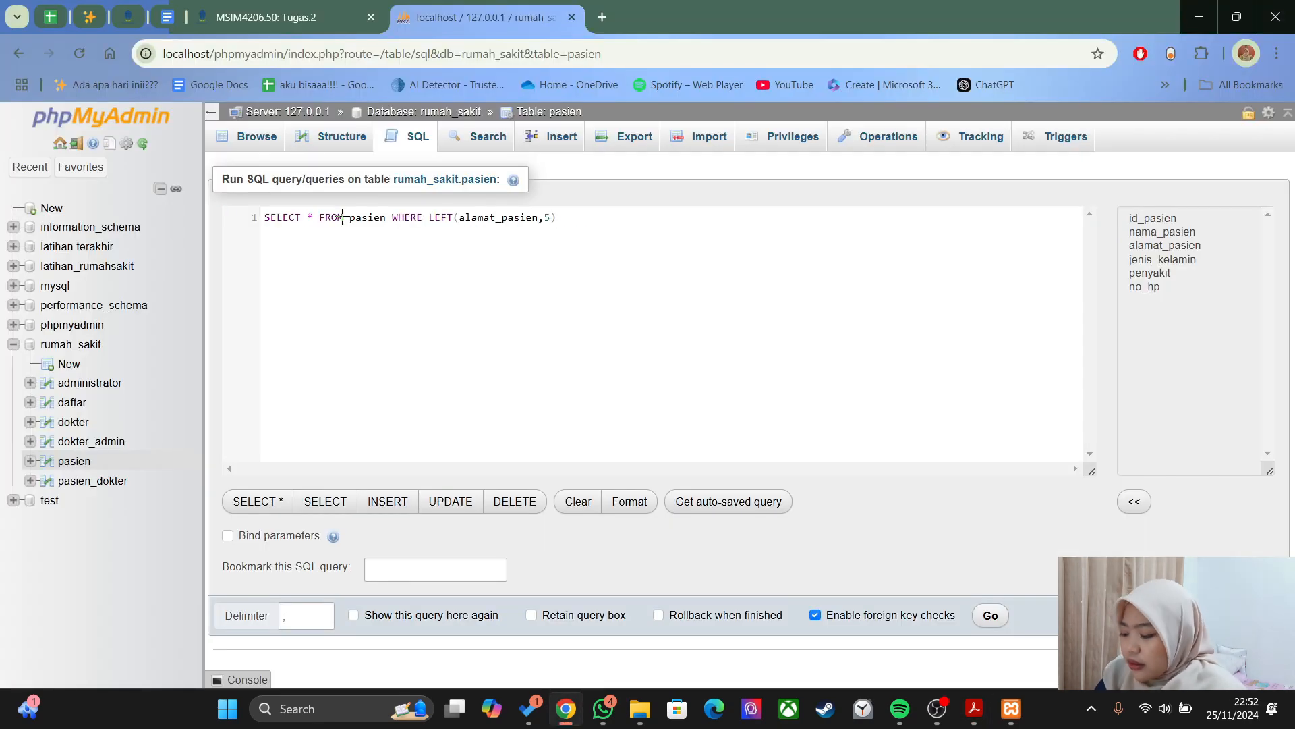
pyautogui.write("5)='Jalan';")
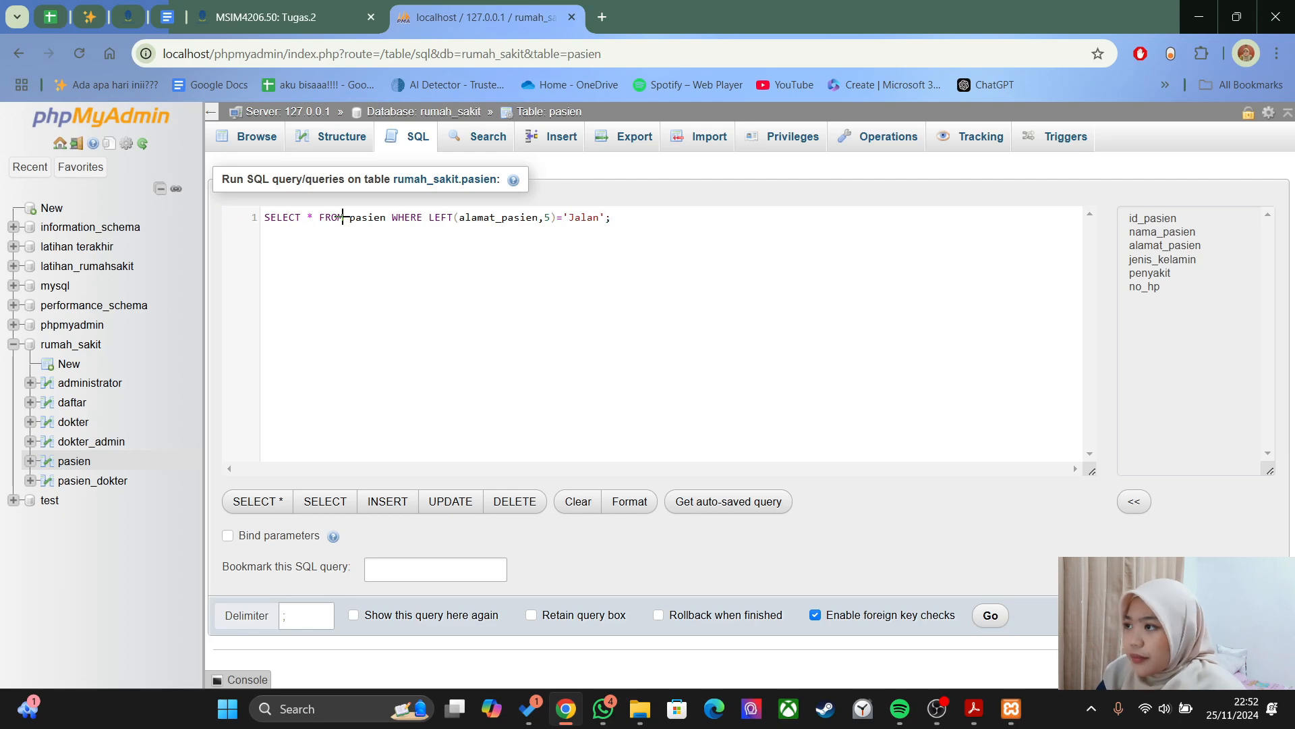
pyautogui.click(990, 615)
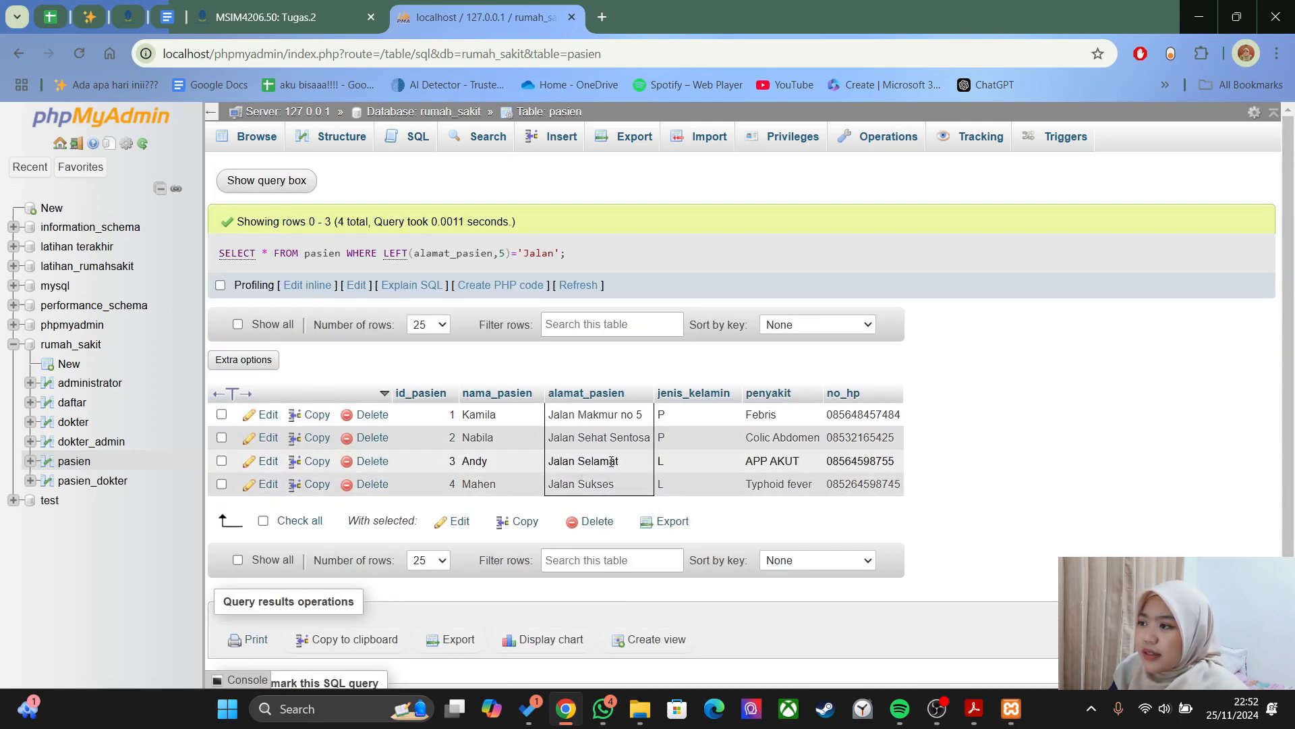
# - Scroll the PDF guide down to the Select between section and its BETWEEN 3 AND 5 example
pyautogui.hotkey('alt', 'Tab')
pyautogui.scroll(-10, 670, 451)
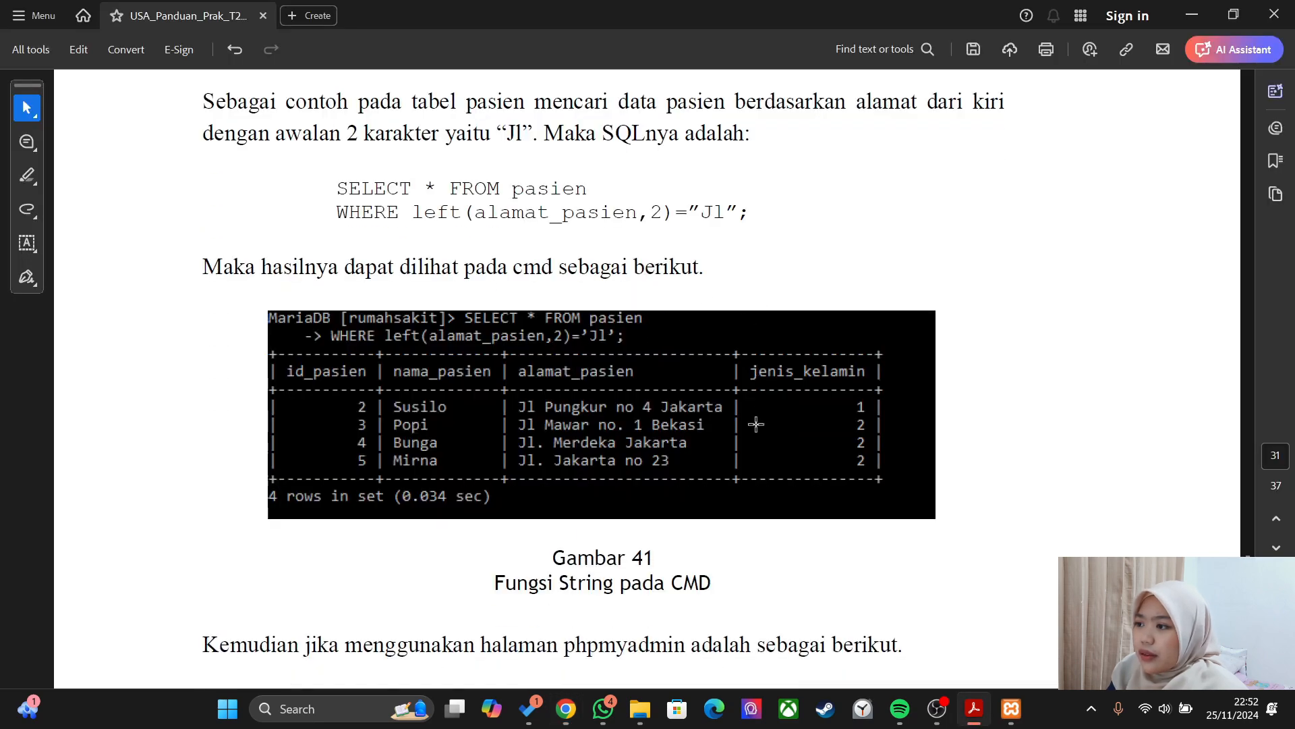
pyautogui.scroll(-10, 505, 358)
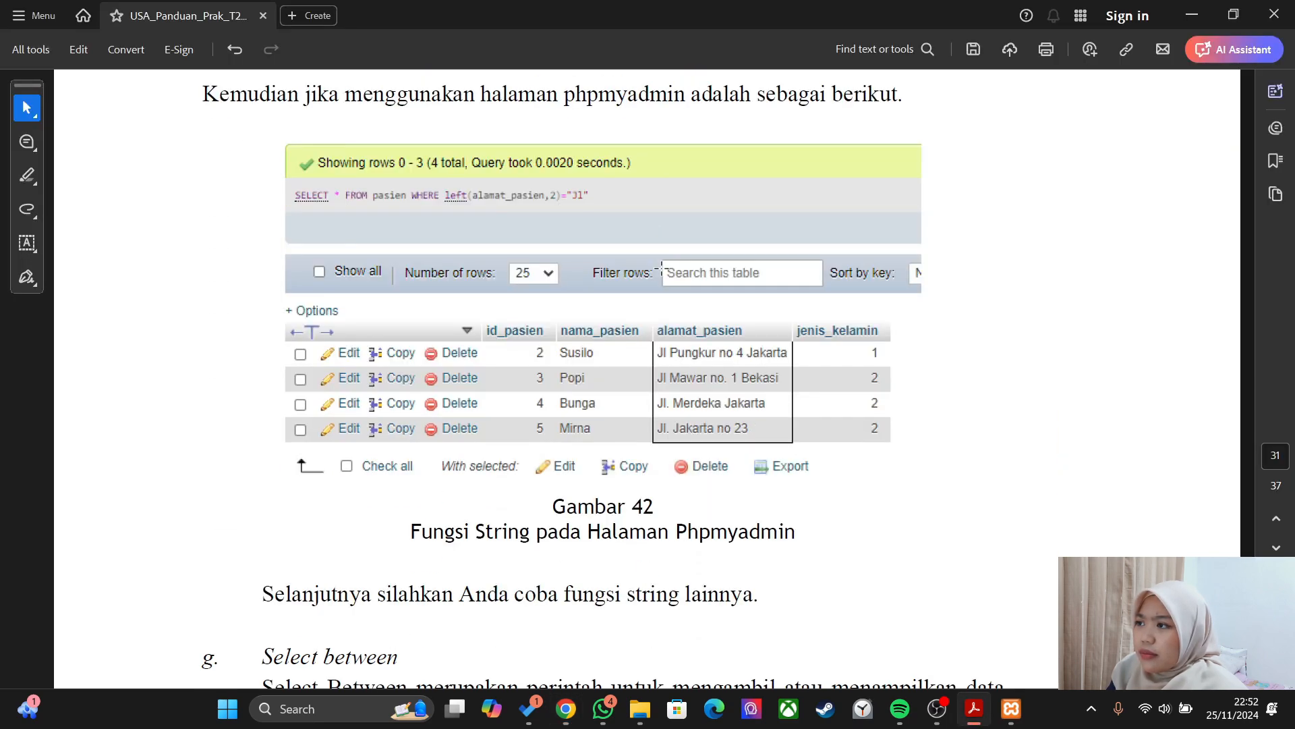
pyautogui.scroll(-4, 233, 289)
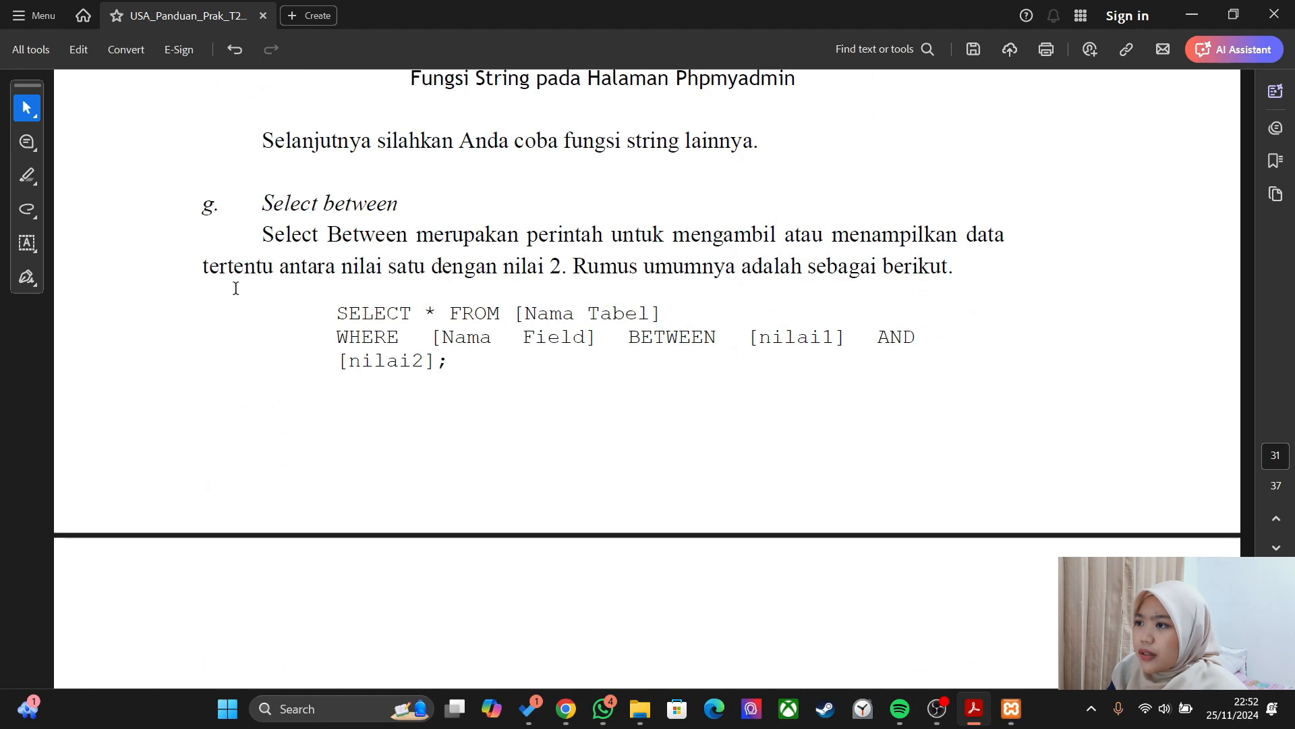
pyautogui.scroll(-7, 236, 290)
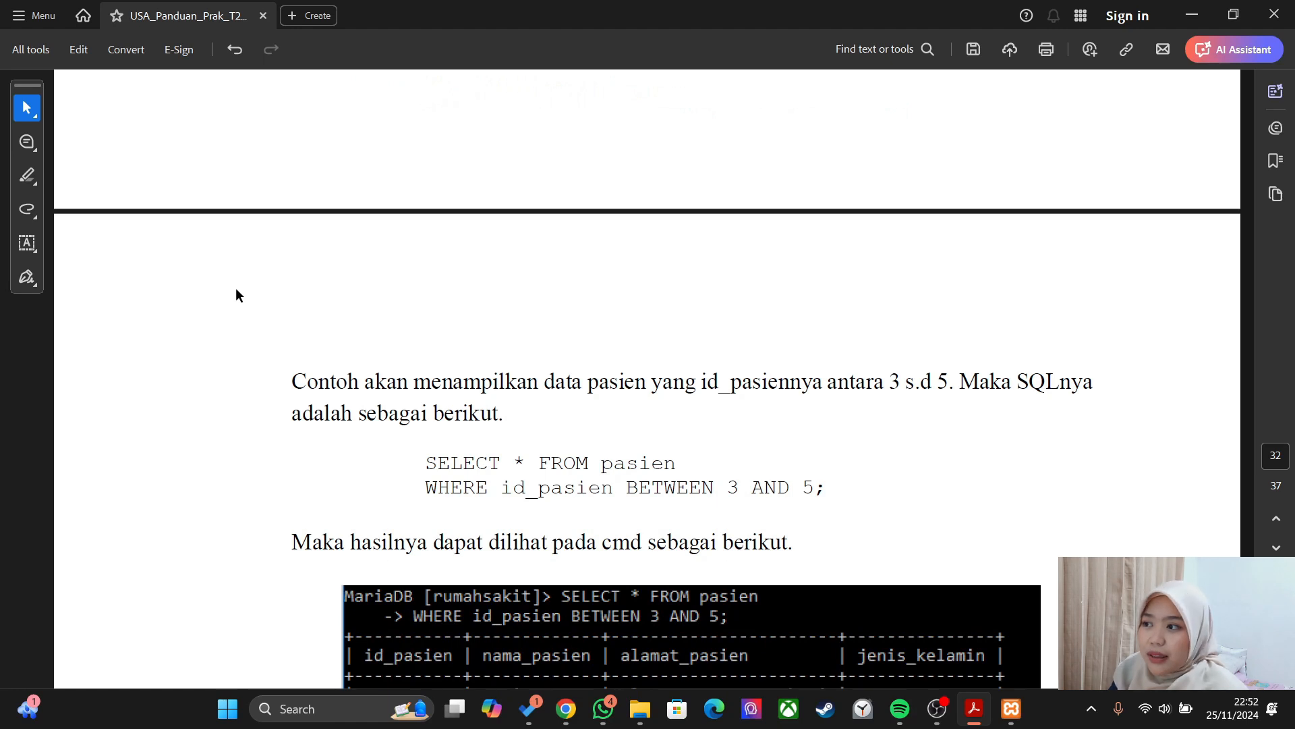
pyautogui.scroll(-3, 236, 295)
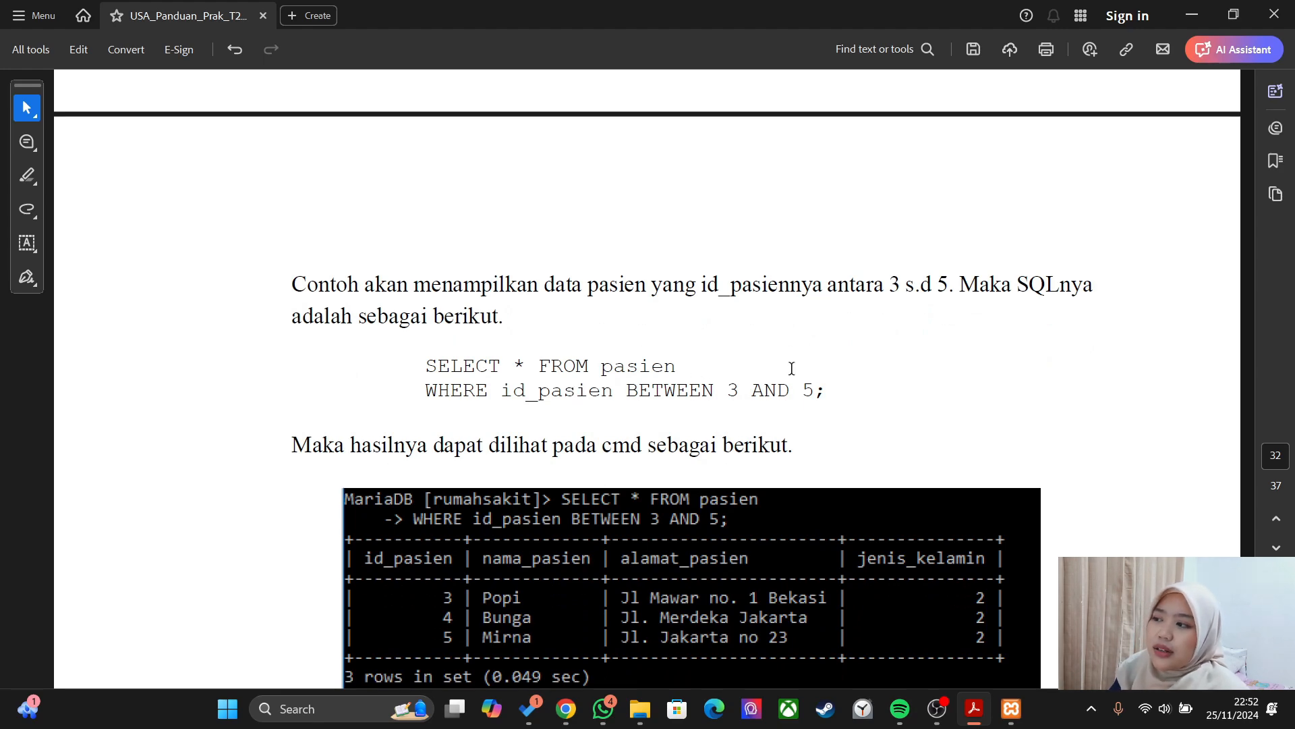
# - Run SELECT * FROM pasien WHERE id_pasien BETWEEN 2 AND 4, returning patients 2–4
pyautogui.hotkey('alt', 'Tab')
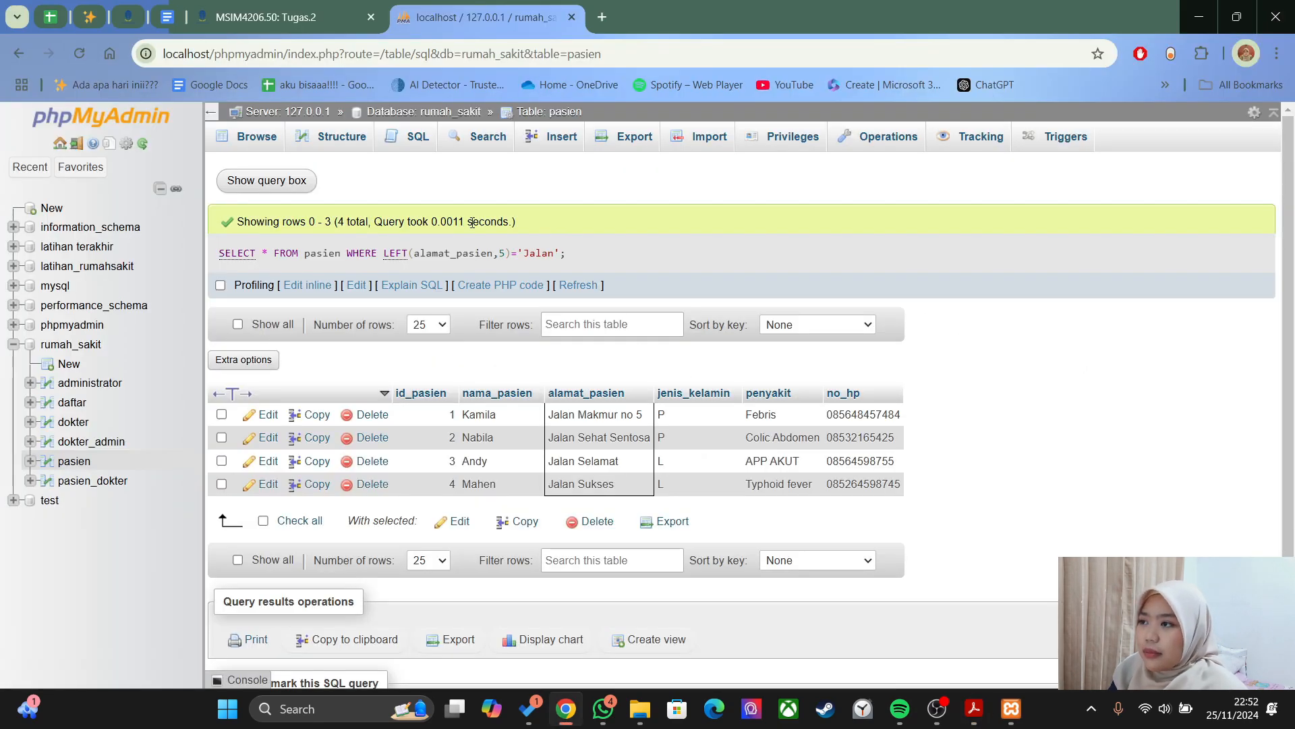
pyautogui.click(419, 137)
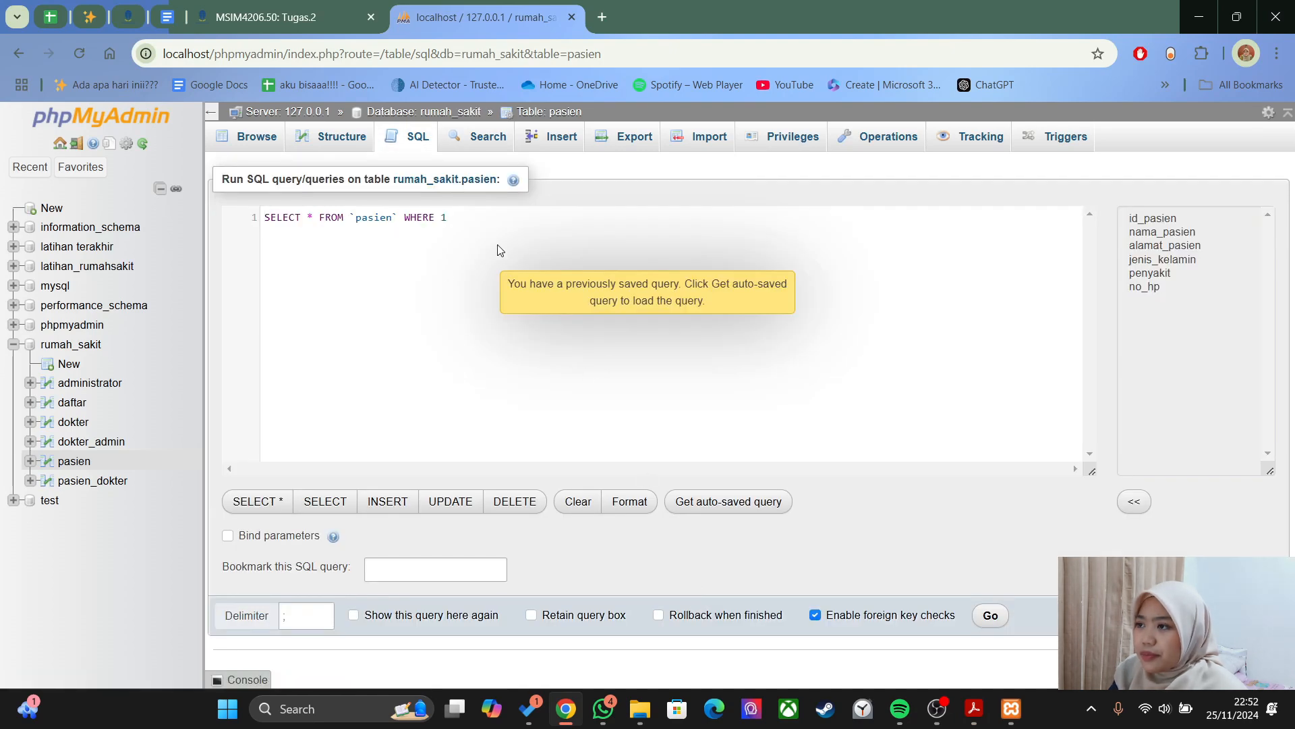
pyautogui.moveTo(233, 252); pyautogui.dragTo(267, 220)
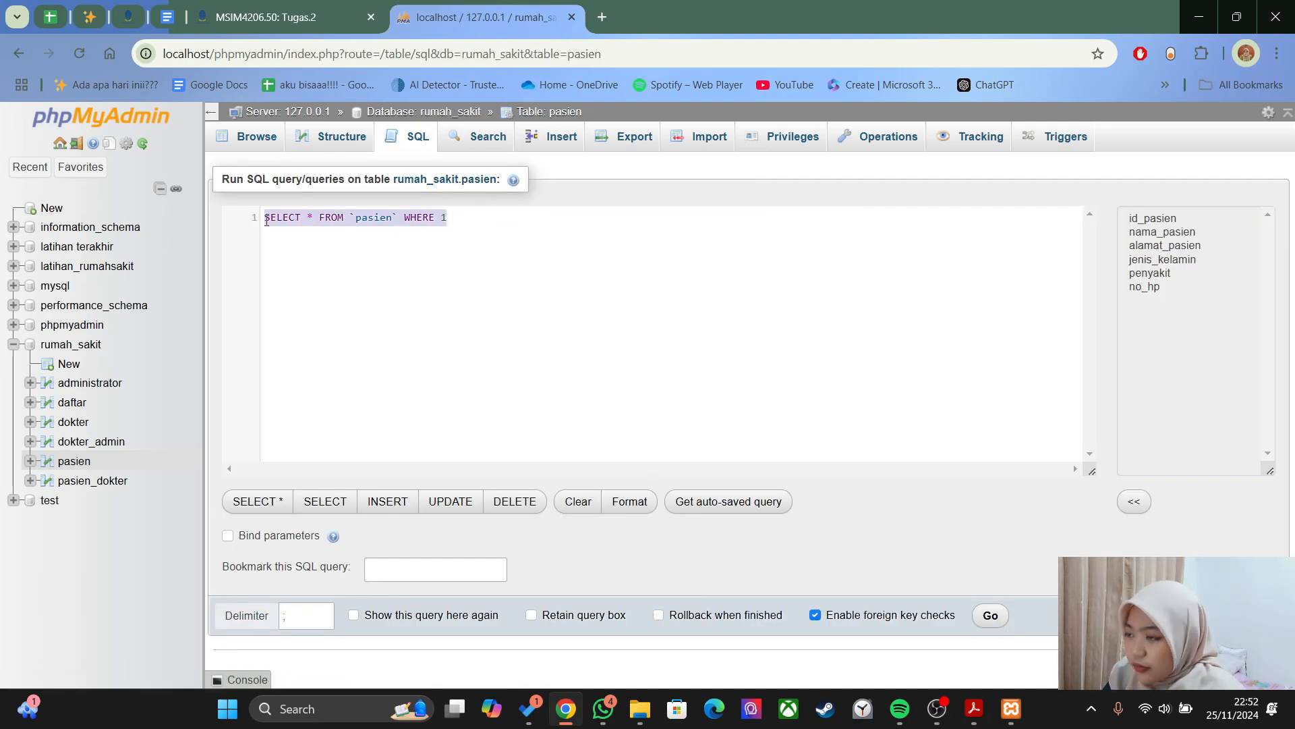
pyautogui.click(559, 221)
pyautogui.press('BackSpace')
pyautogui.write('id_pasien')
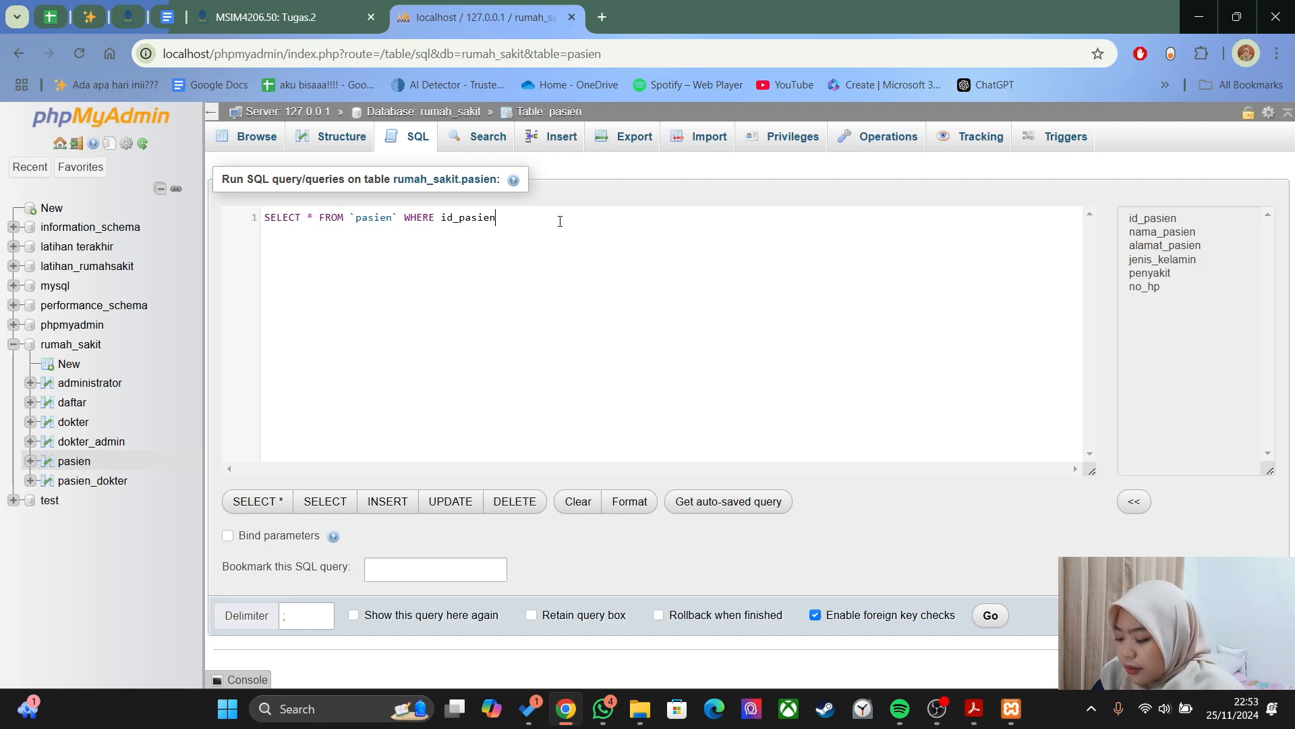
pyautogui.write(' BETWEEN 2 AND 4')
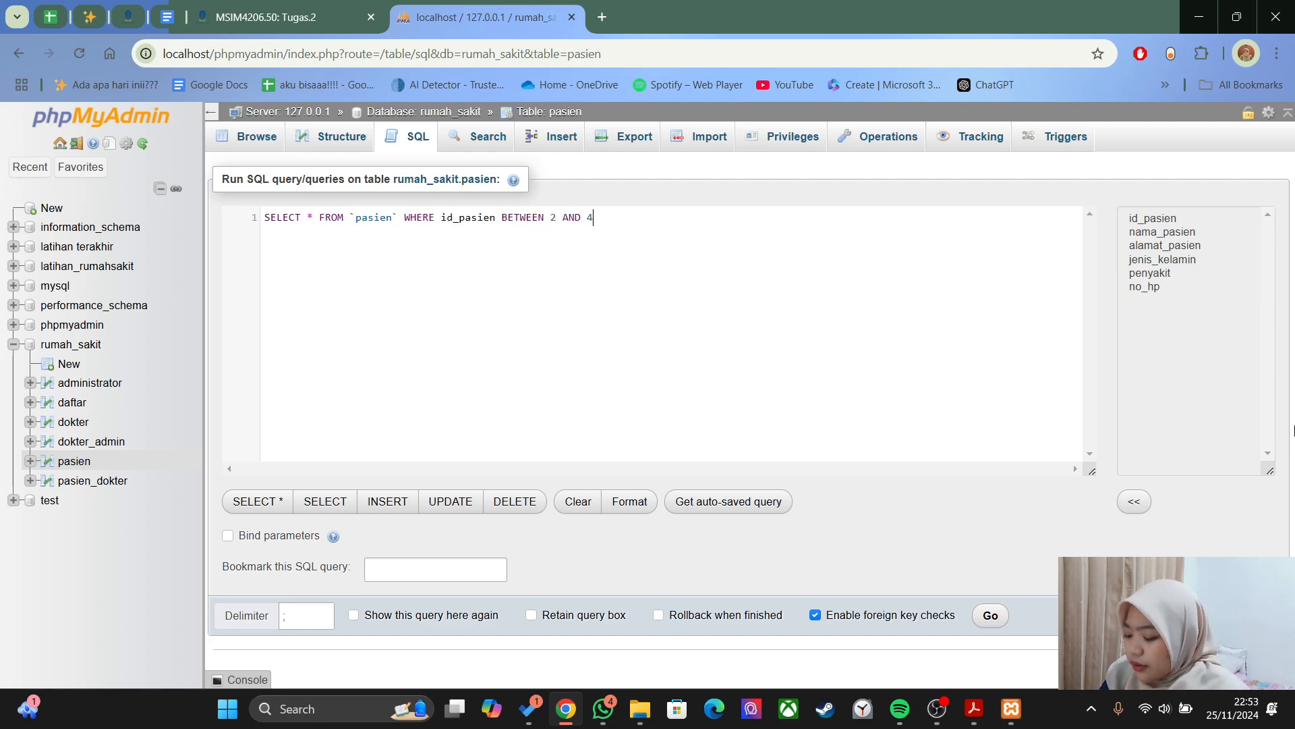
pyautogui.write(';')
pyautogui.hotkey('ctrl', 'Return')
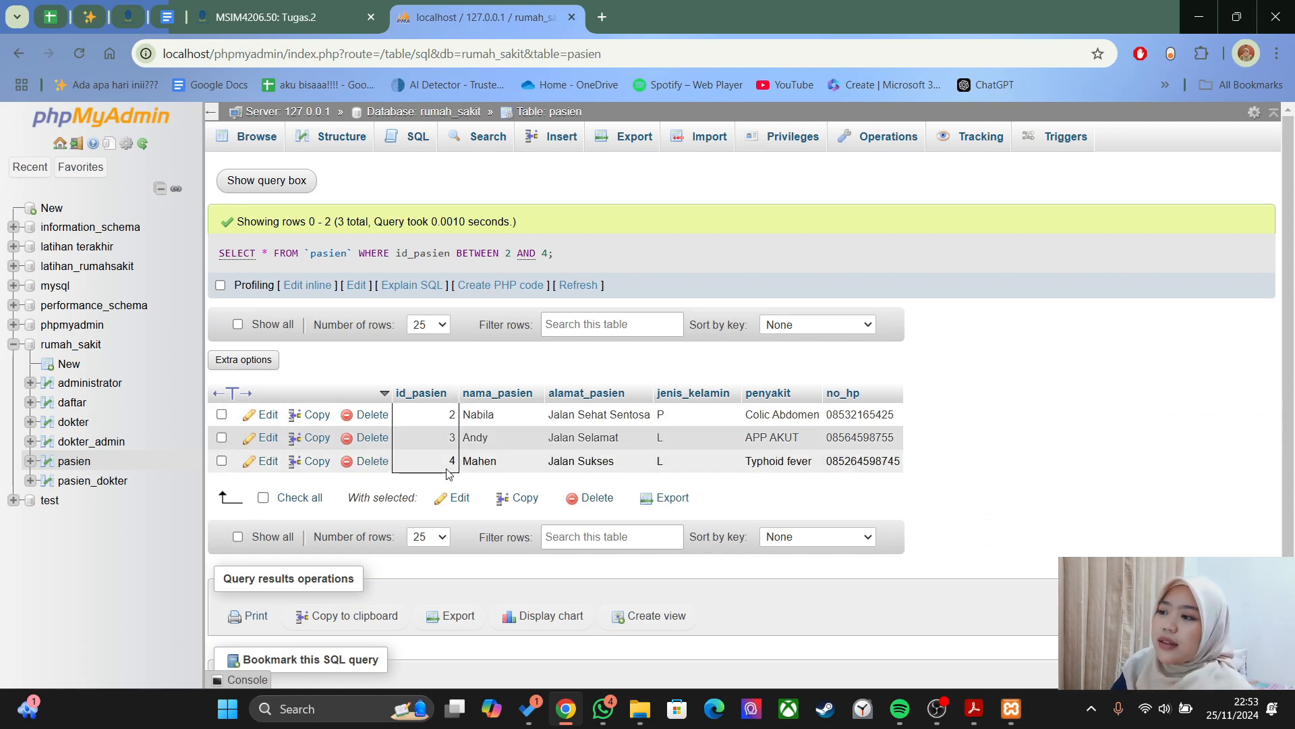
# - Scroll the PDF guide to section h, Select like, and its LIKE '%Jakarta%' address example
pyautogui.hotkey('alt', 'Tab')
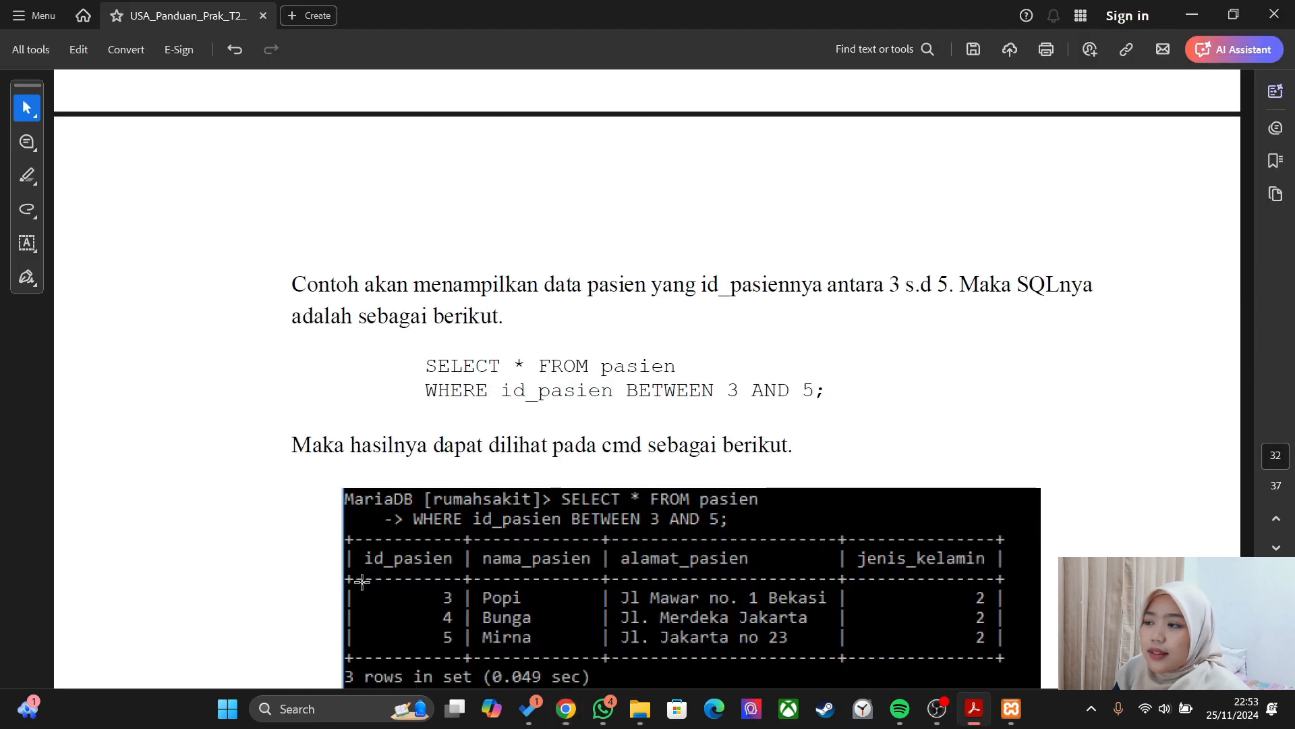
pyautogui.scroll(-15, 530, 511)
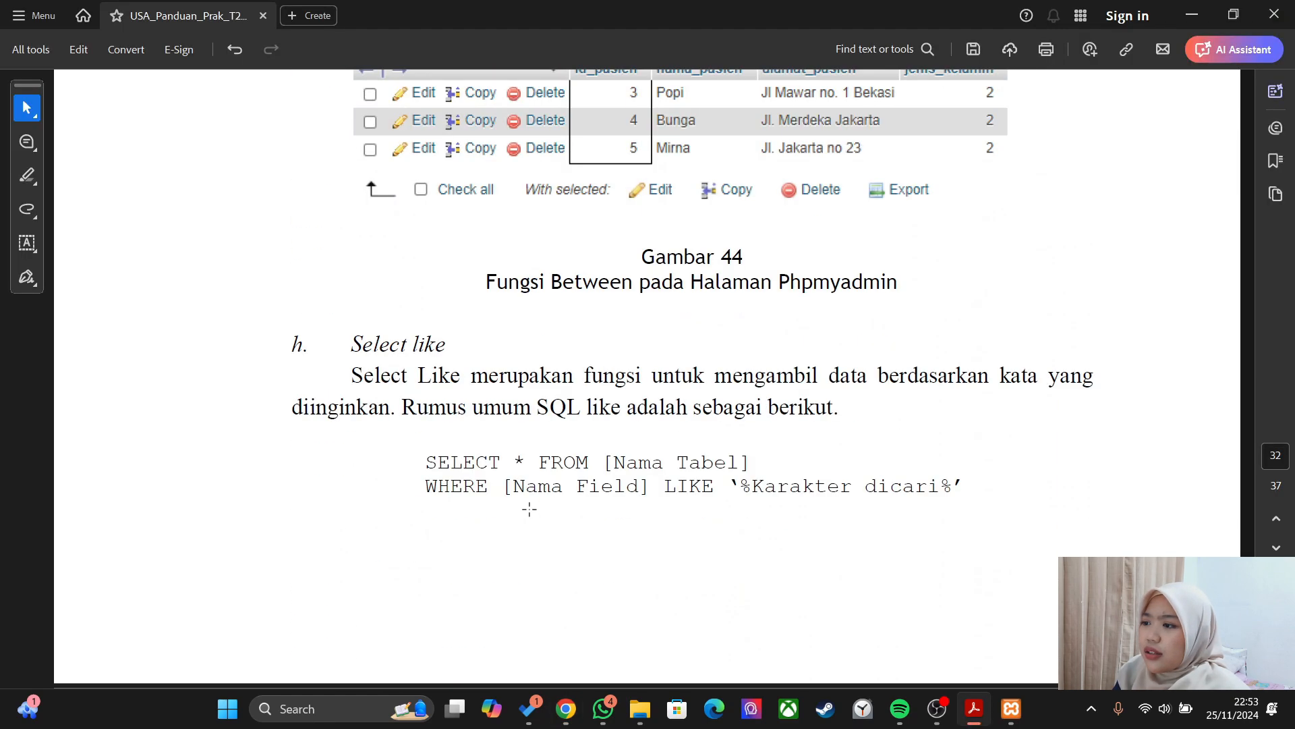
pyautogui.scroll(-3, 563, 404)
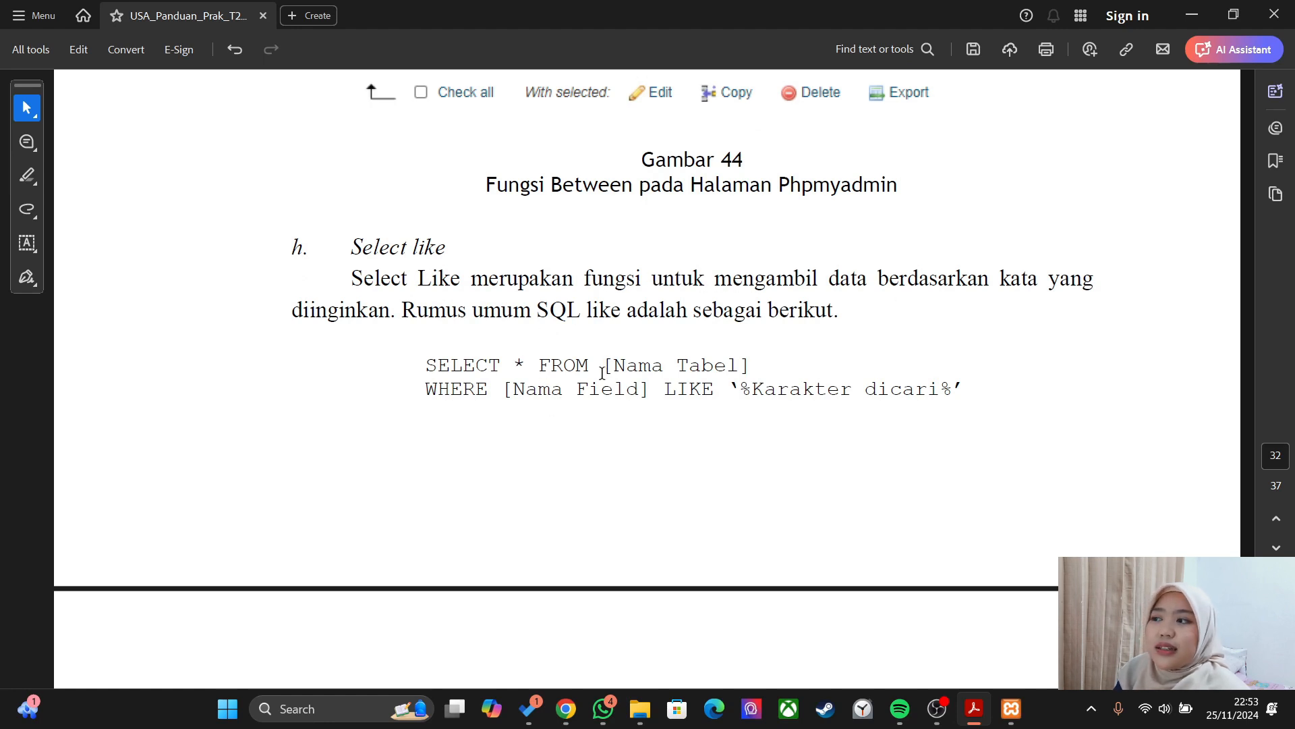
pyautogui.scroll(-3, 602, 373)
pyautogui.scroll(-6, 847, 290)
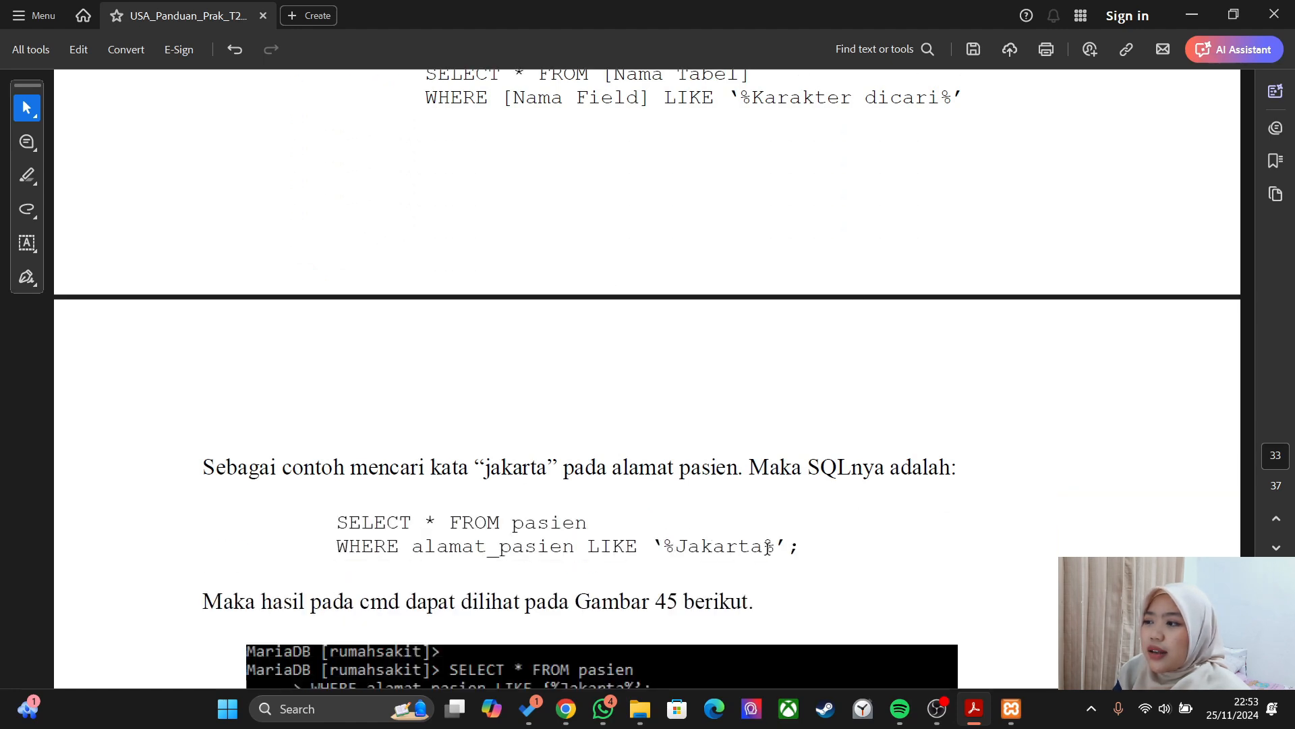
pyautogui.scroll(-5, 780, 449)
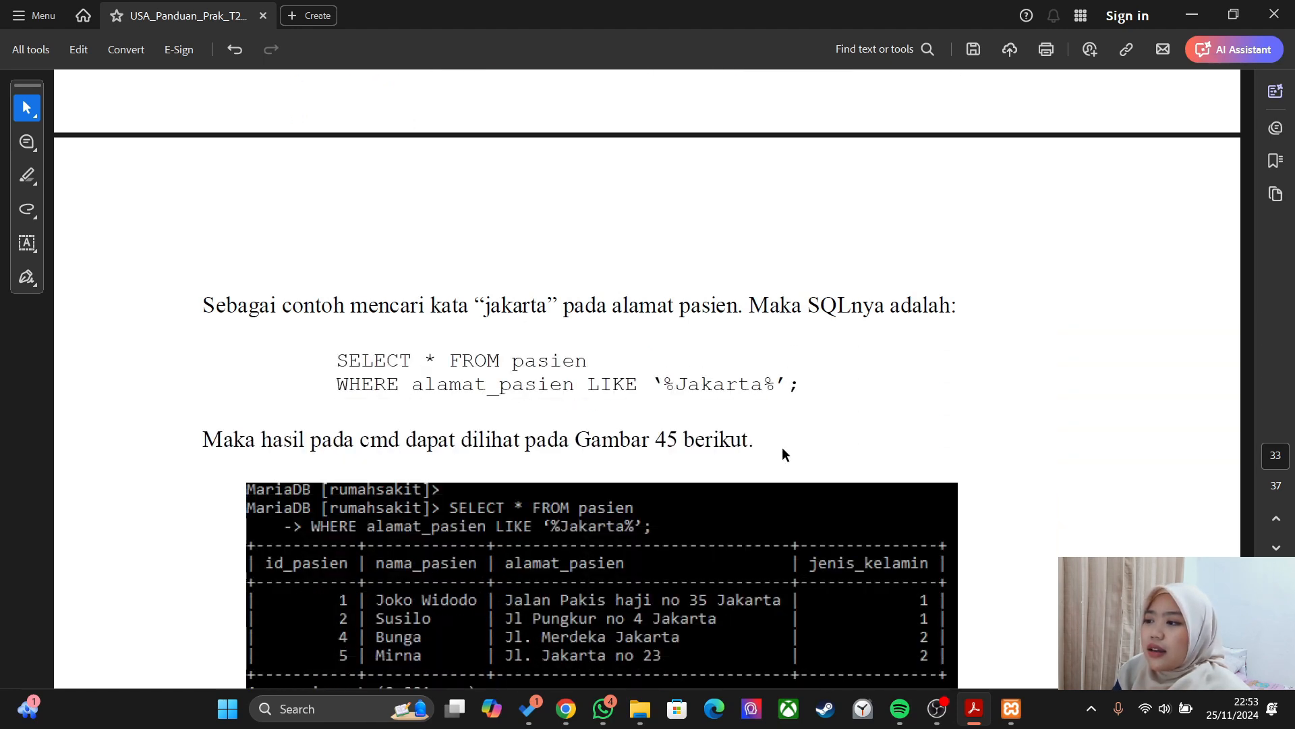
pyautogui.hotkey('alt', 'Tab')
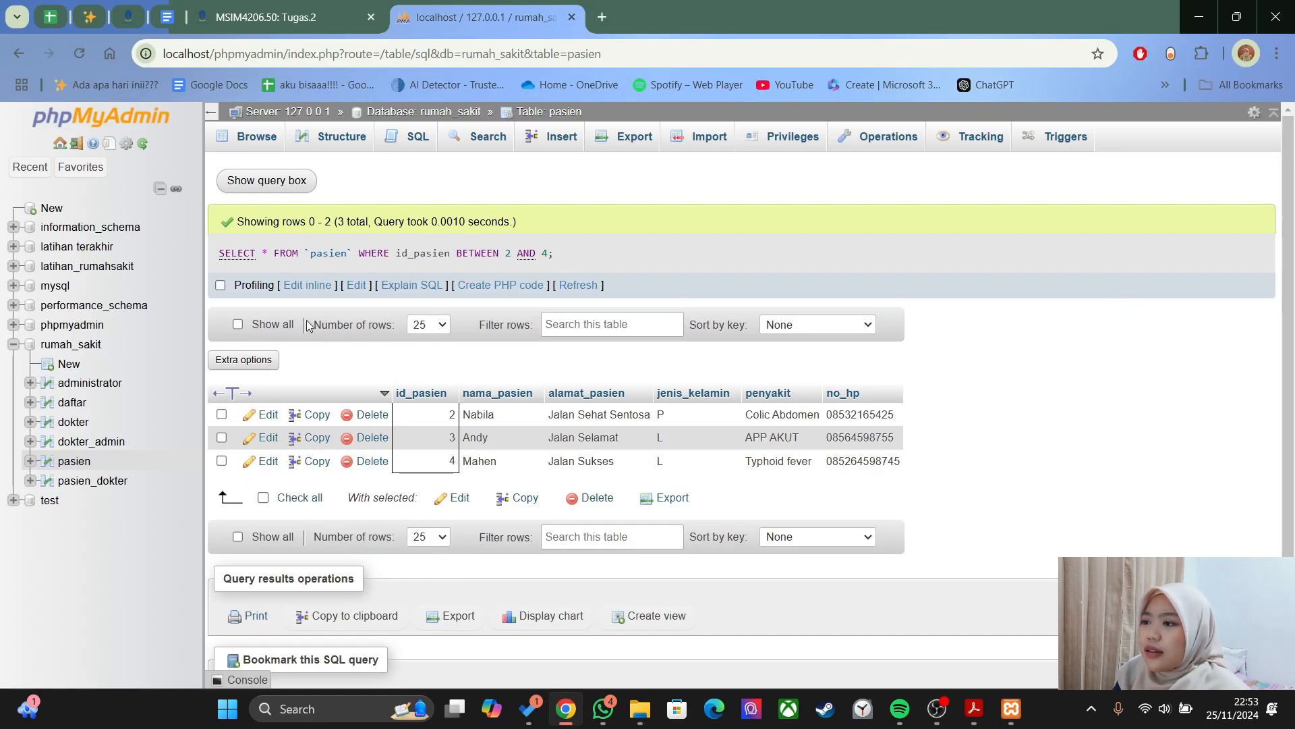
# - Run SELECT * FROM pasien WHERE alamat_pasien LIKE '%Sehat%', which returns only patient id 2
pyautogui.click(74, 463)
pyautogui.click(411, 136)
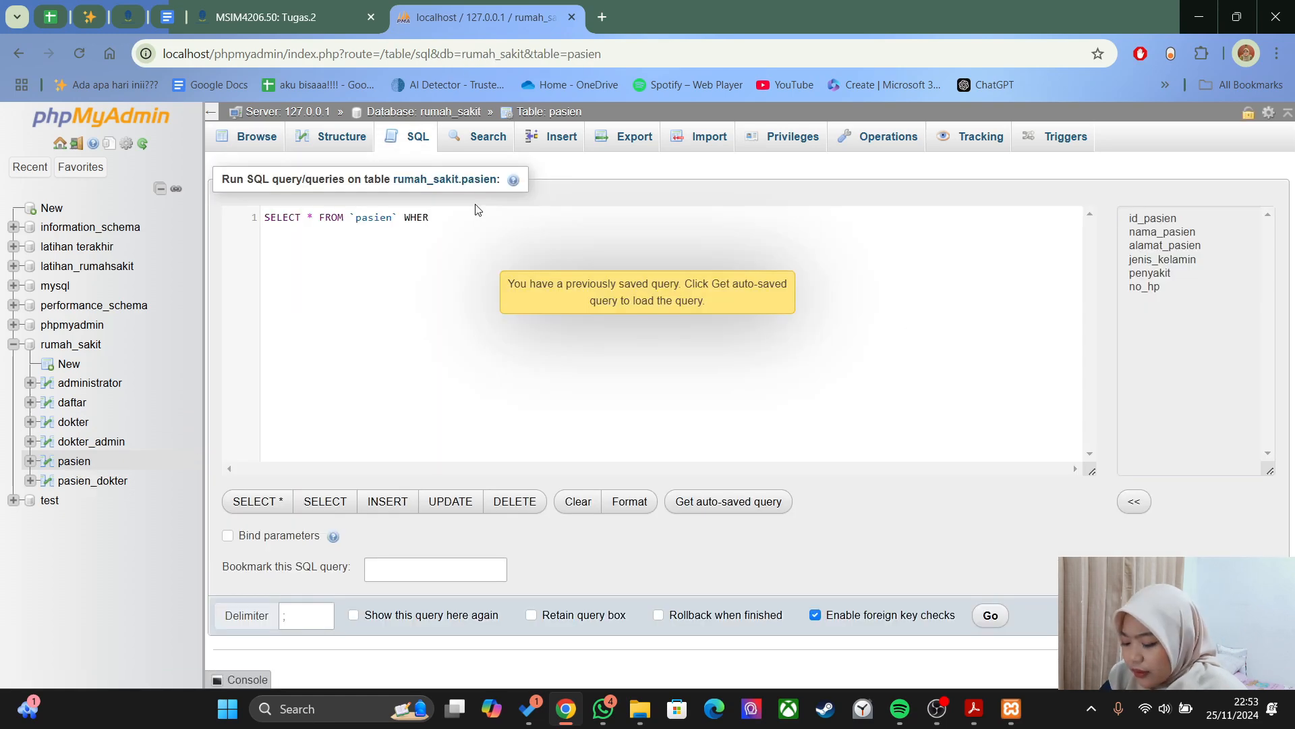
pyautogui.press('BackSpace')
pyautogui.press('BackSpace')
pyautogui.write('HERE')
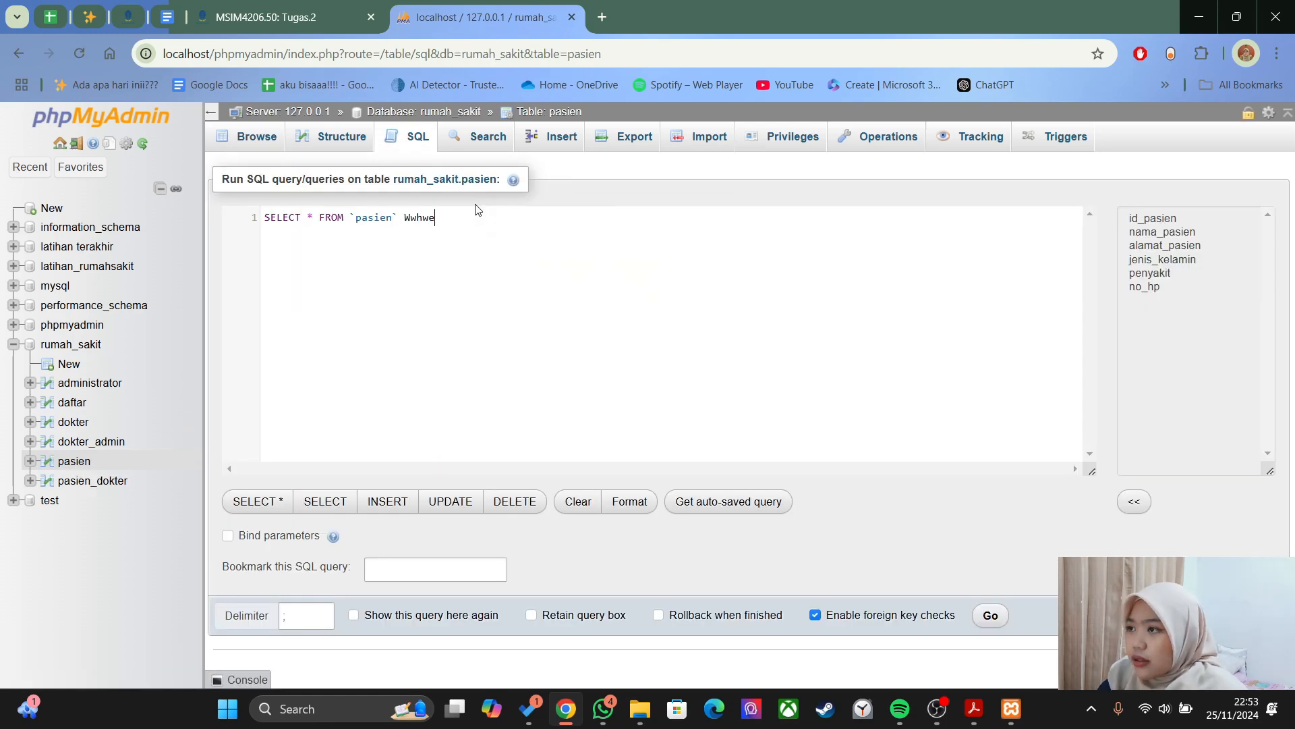
pyautogui.press('BackSpace')
pyautogui.press('BackSpace')
pyautogui.press('BackSpace')
pyautogui.press('BackSpace')
pyautogui.write('H')
pyautogui.press('Return')
pyautogui.write('alam')
pyautogui.press('Return')
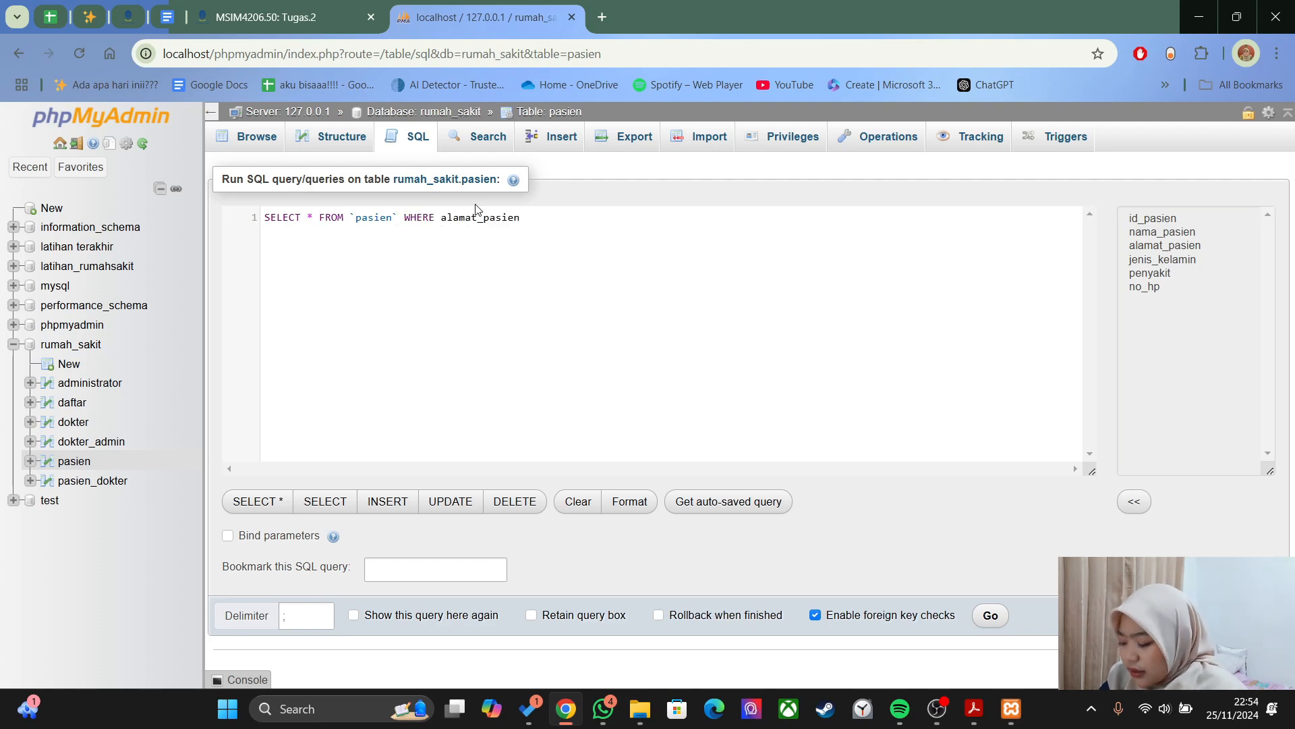
pyautogui.write("LIKE'%Seh")
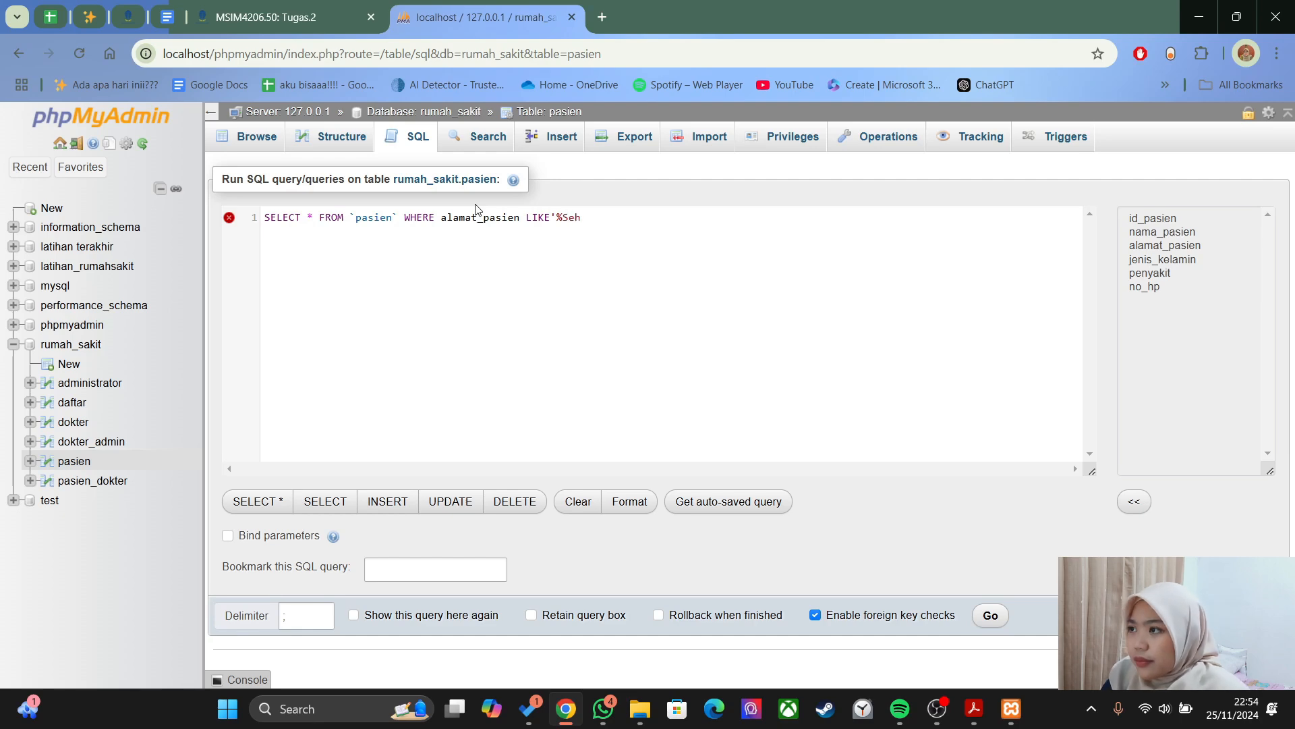
pyautogui.write('at%')
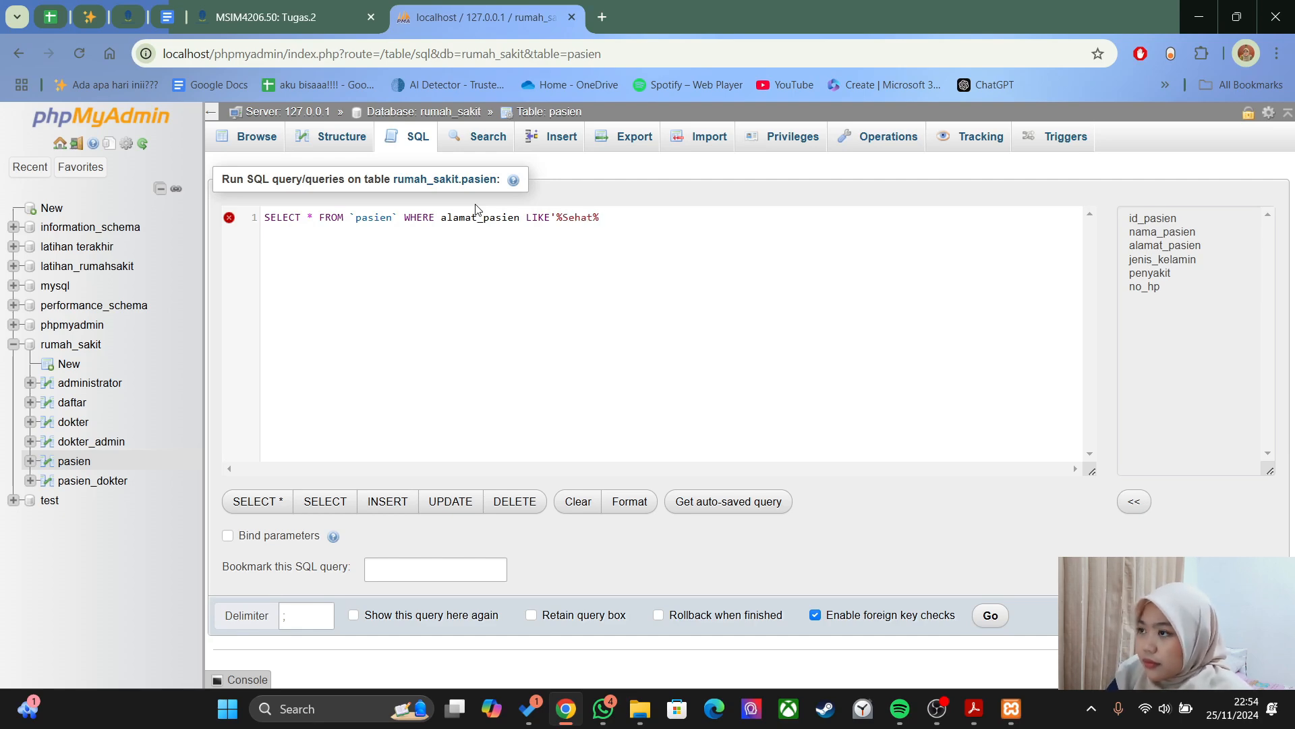
pyautogui.write("';")
pyautogui.hotkey('alt', 'Tab')
pyautogui.hotkey('alt', 'Tab')
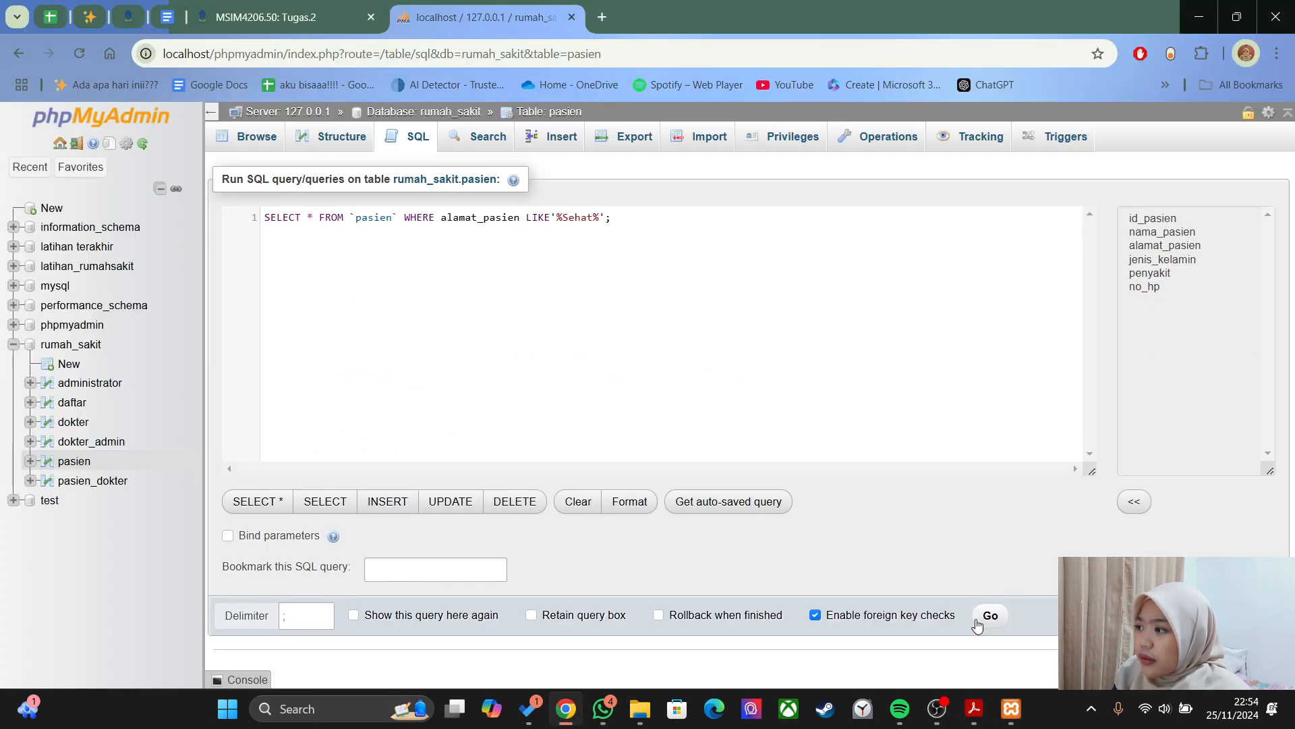
pyautogui.click(990, 614)
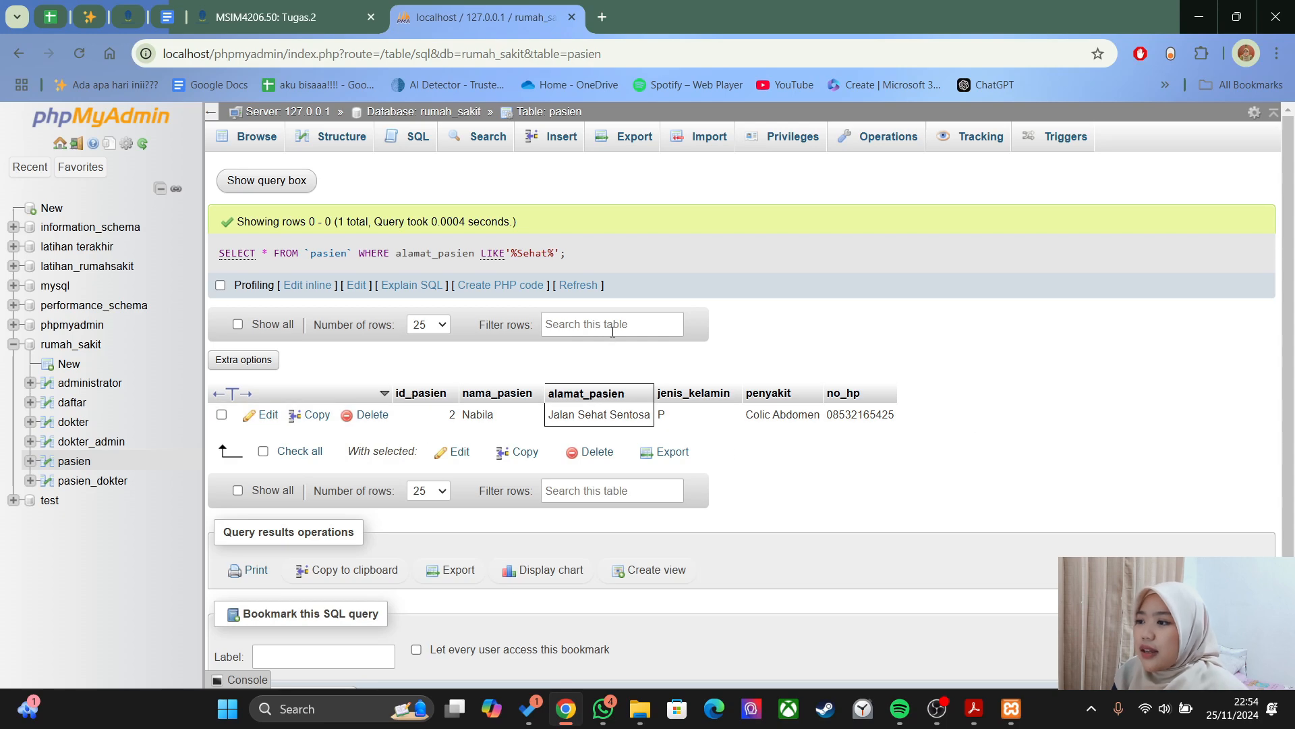
# - Scroll the PDF guide toward the Order By section and reload all pasien rows in phpMyAdmin
pyautogui.hotkey('alt', 'Tab')
pyautogui.scroll(-15, 456, 354)
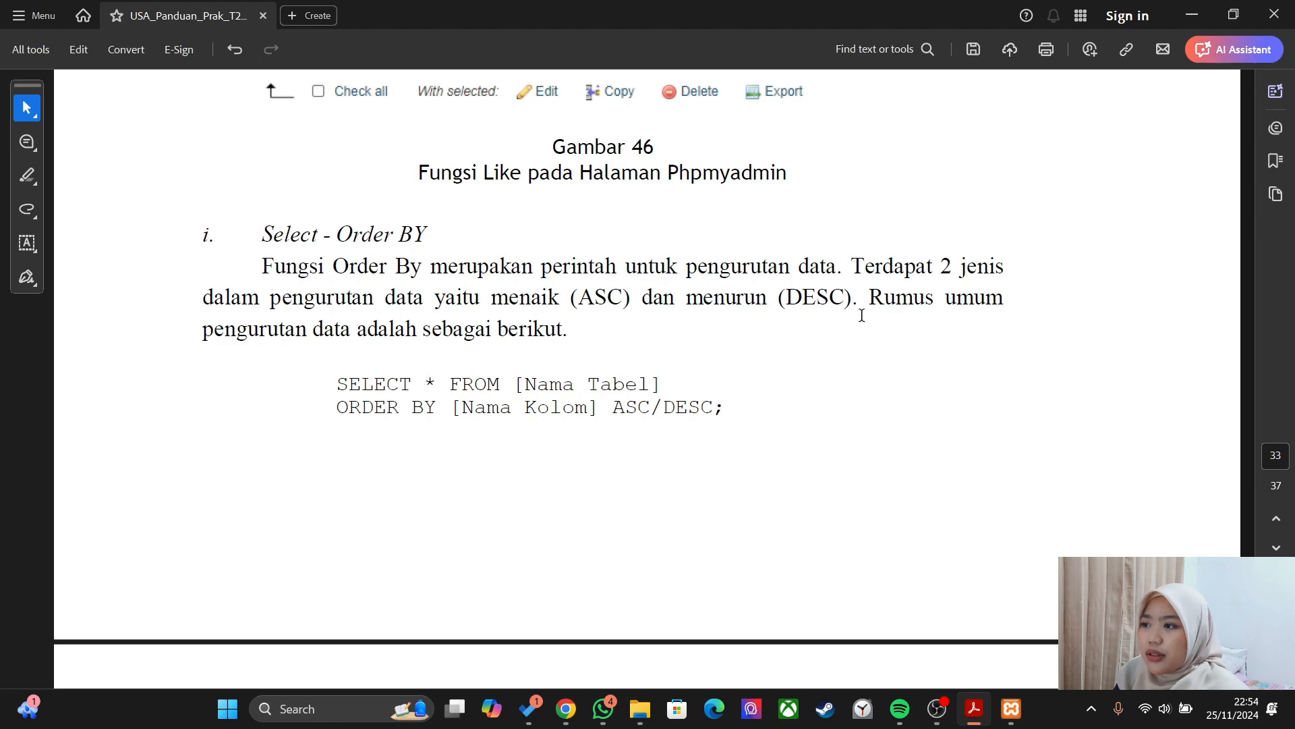
pyautogui.scroll(-10, 861, 315)
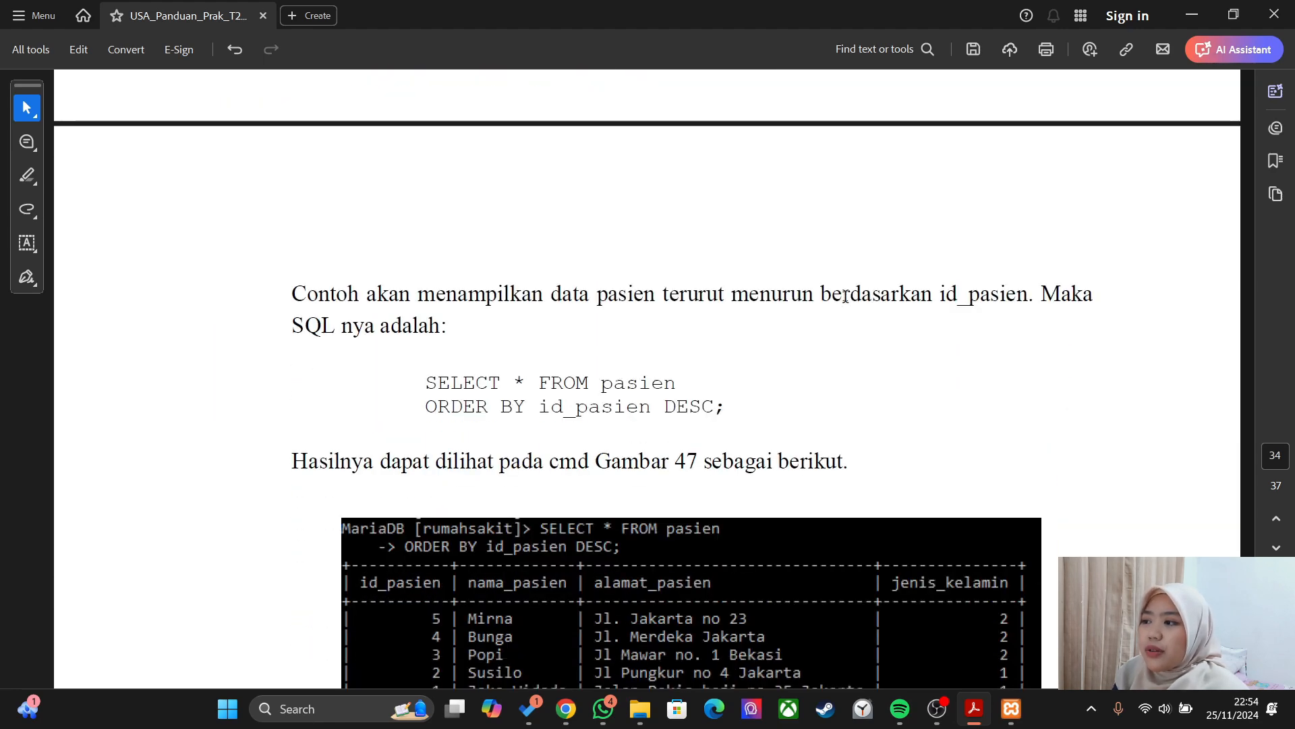
pyautogui.hotkey('alt', 'Tab')
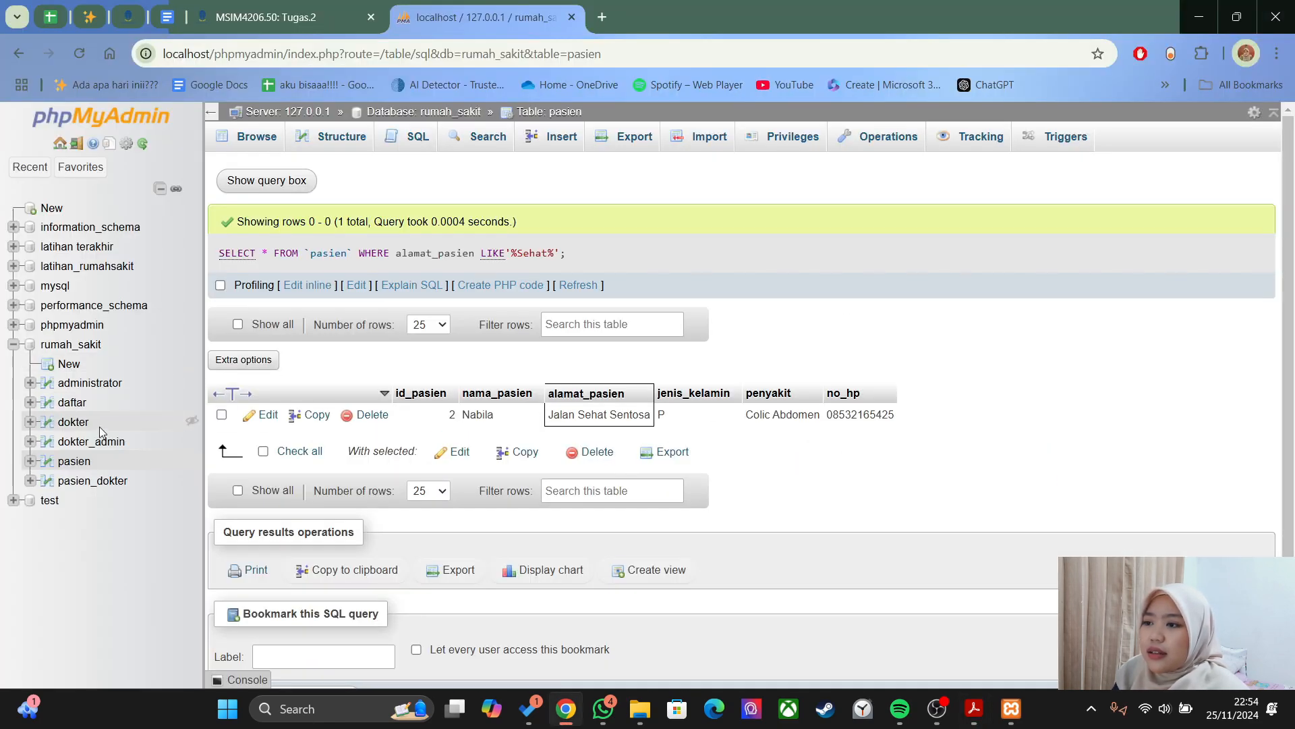
pyautogui.click(81, 464)
# - Scroll the PDF guide to section i, Select - Order BY, and its id_pasien DESC example
pyautogui.hotkey('alt', 'Tab')
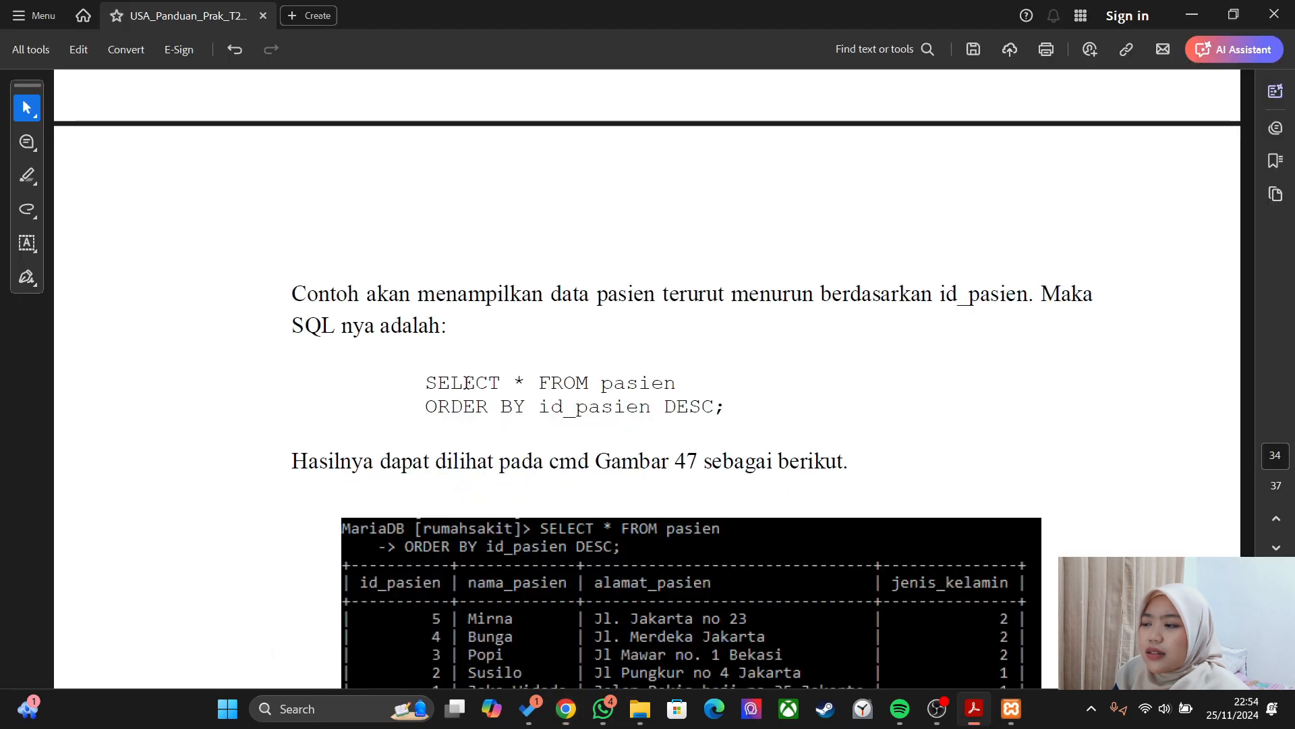
pyautogui.scroll(4, 460, 410)
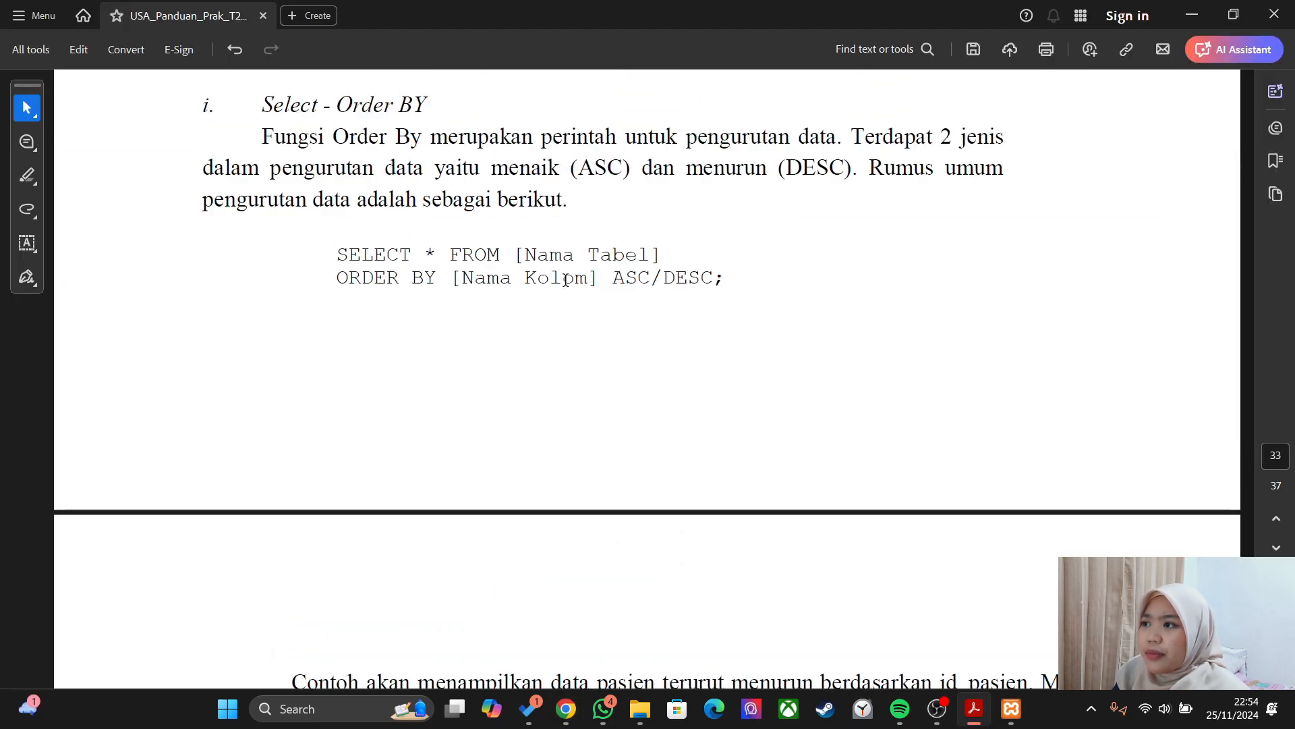
pyautogui.scroll(-4, 448, 362)
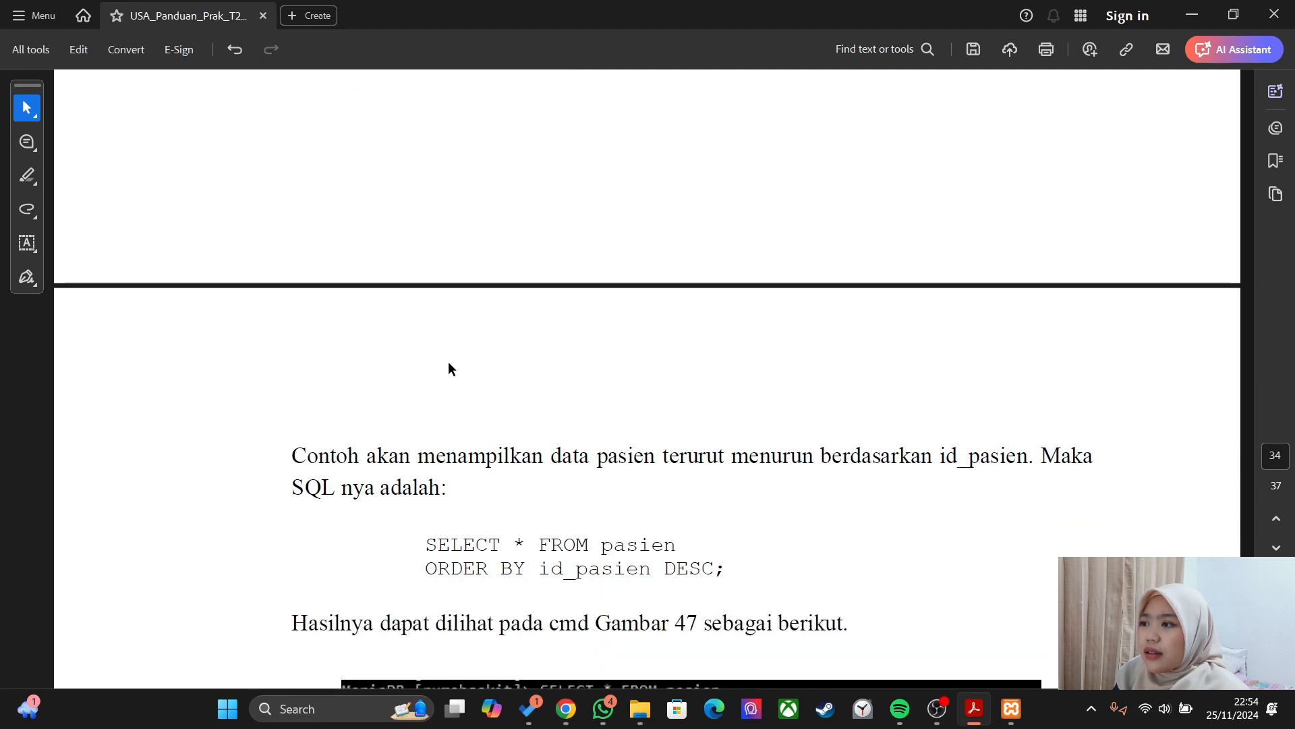
pyautogui.scroll(-3, 448, 362)
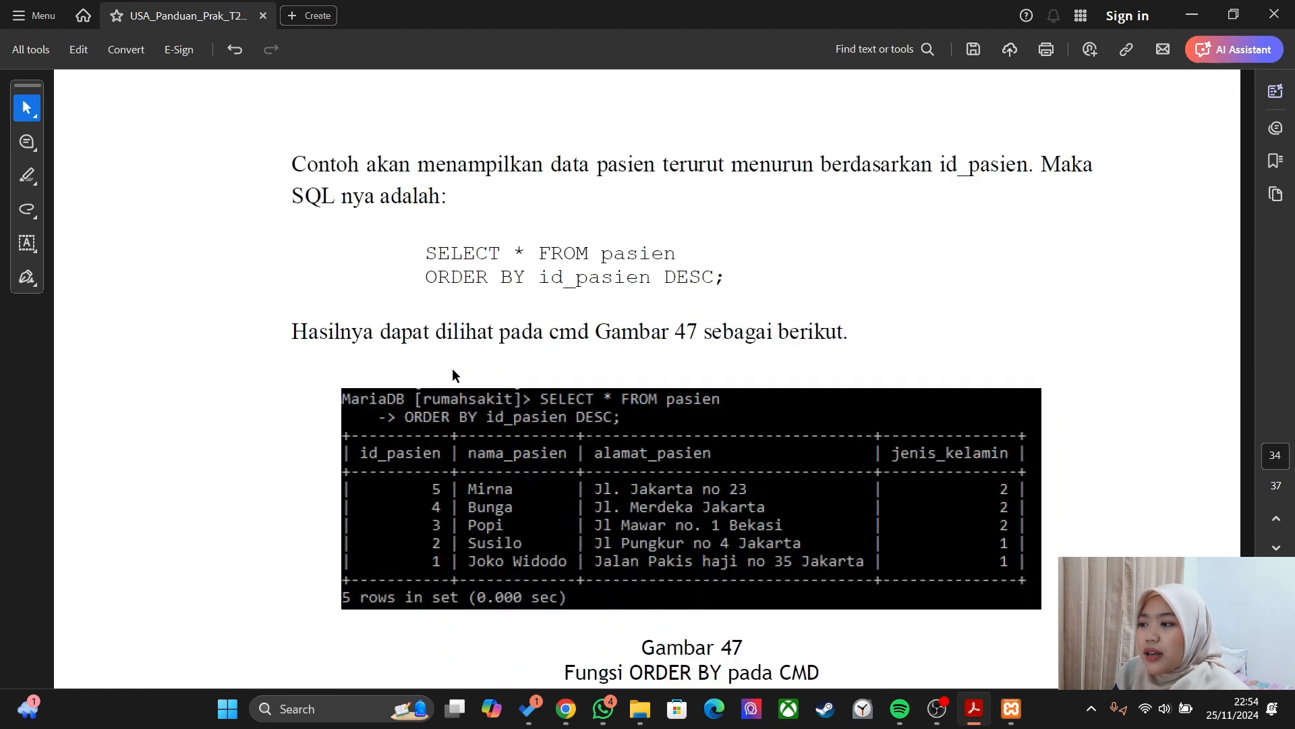
pyautogui.hotkey('alt', 'Tab')
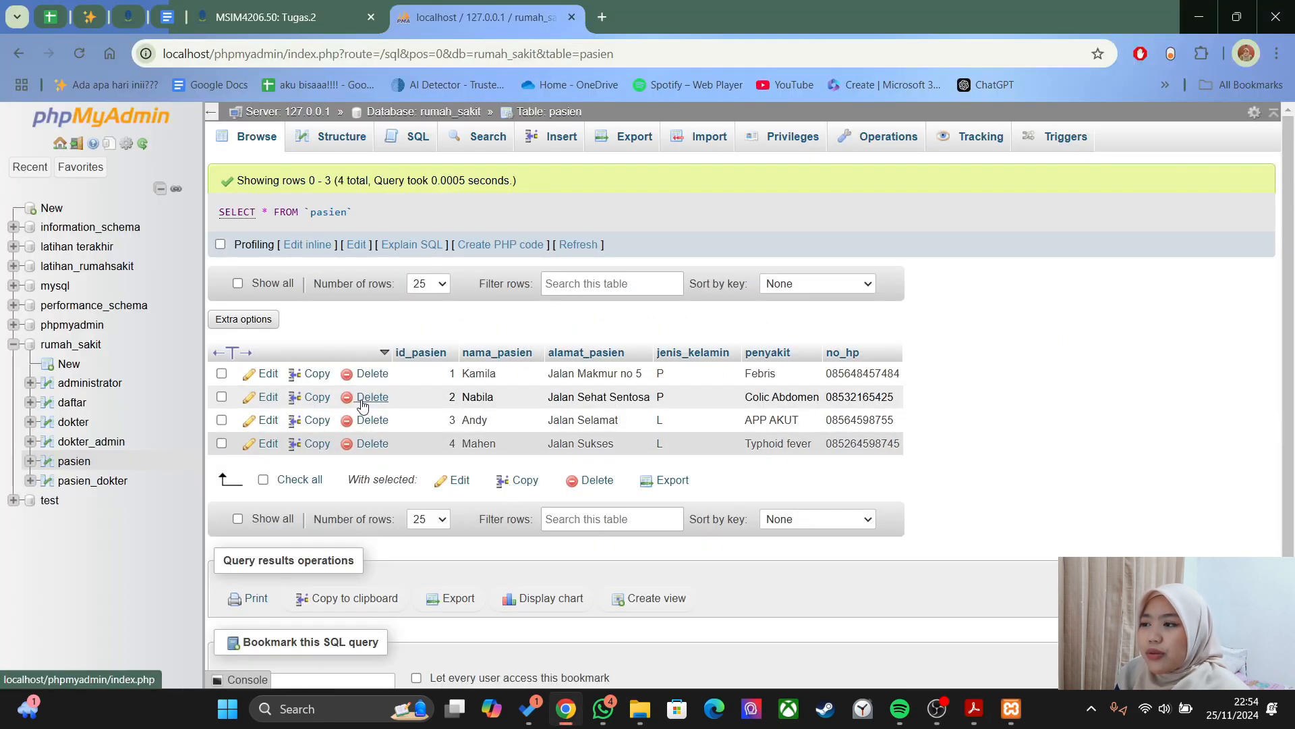
# - Run SELECT * FROM pasien ORDER BY id_pasien DESC, listing patients from id 4 down to 1
pyautogui.click(381, 142)
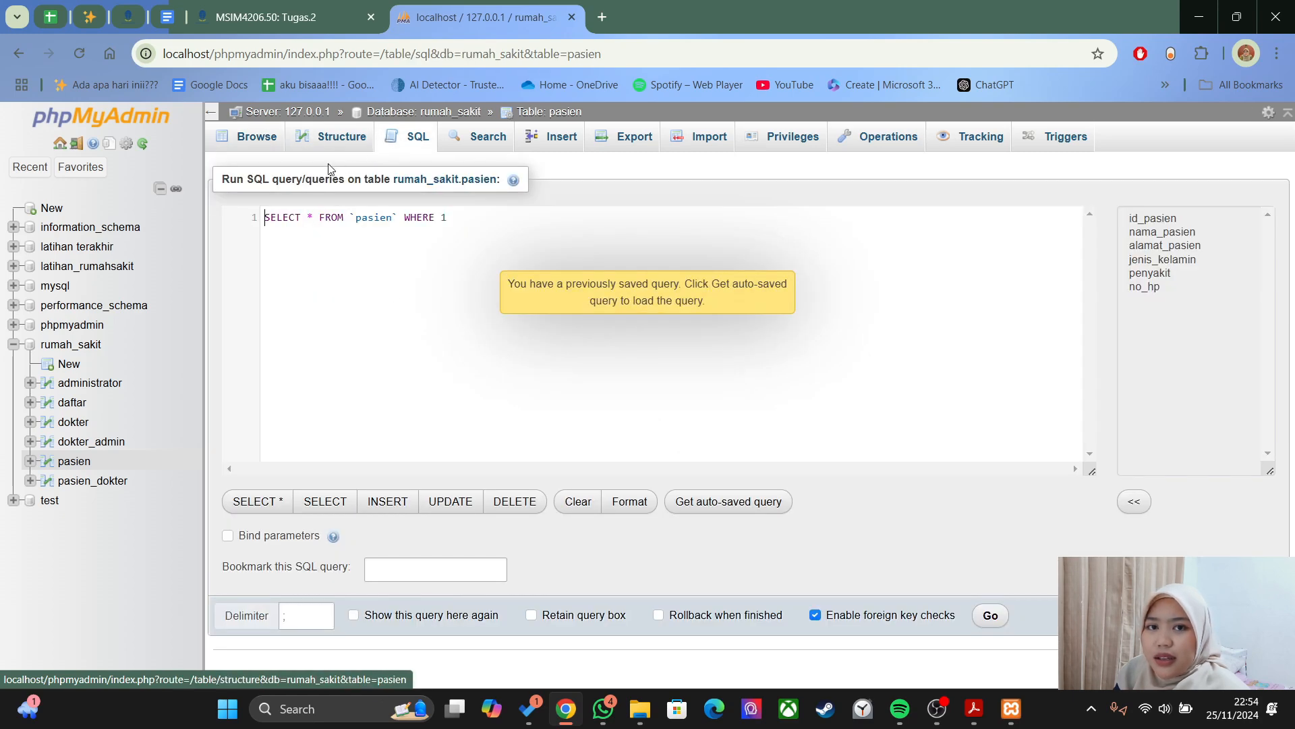
pyautogui.moveTo(462, 215); pyautogui.dragTo(153, 234)
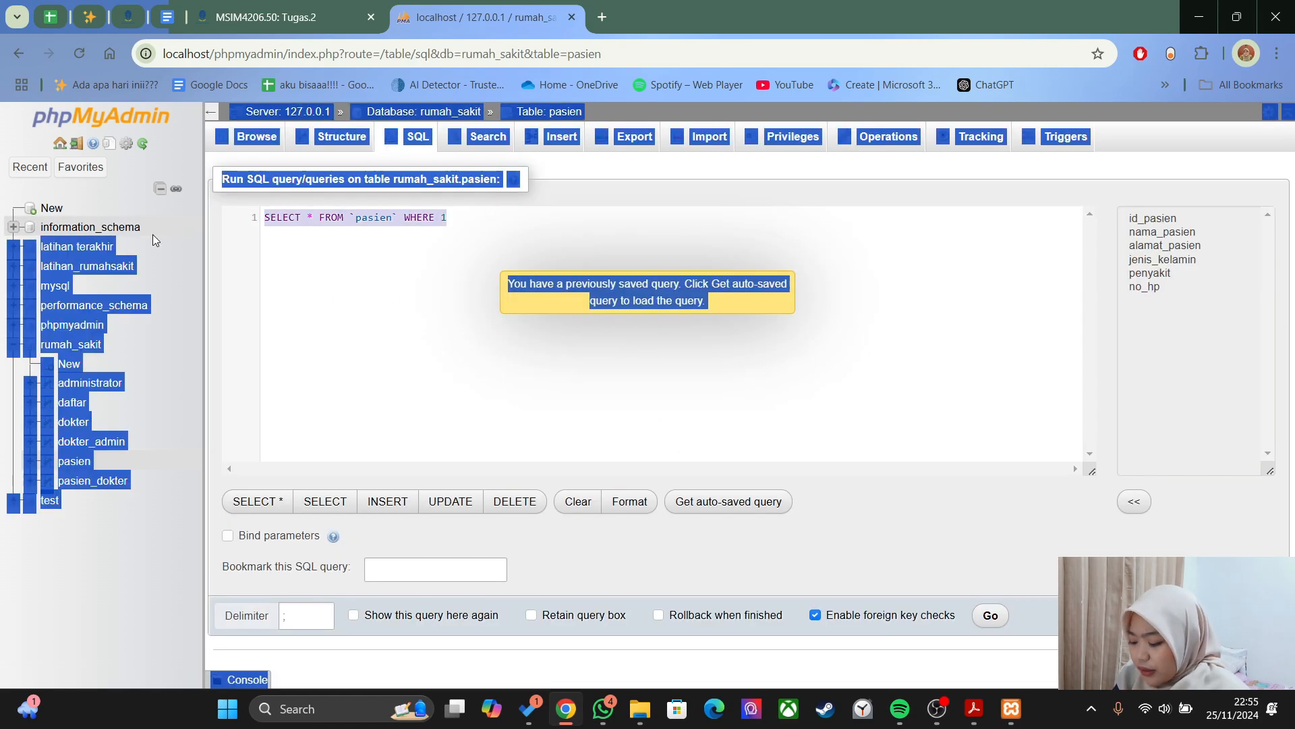
pyautogui.click(285, 290)
pyautogui.press('BackSpace')
pyautogui.press('BackSpace')
pyautogui.press('BackSpace')
pyautogui.press('BackSpace')
pyautogui.press('BackSpace')
pyautogui.press('BackSpace')
pyautogui.press('BackSpace')
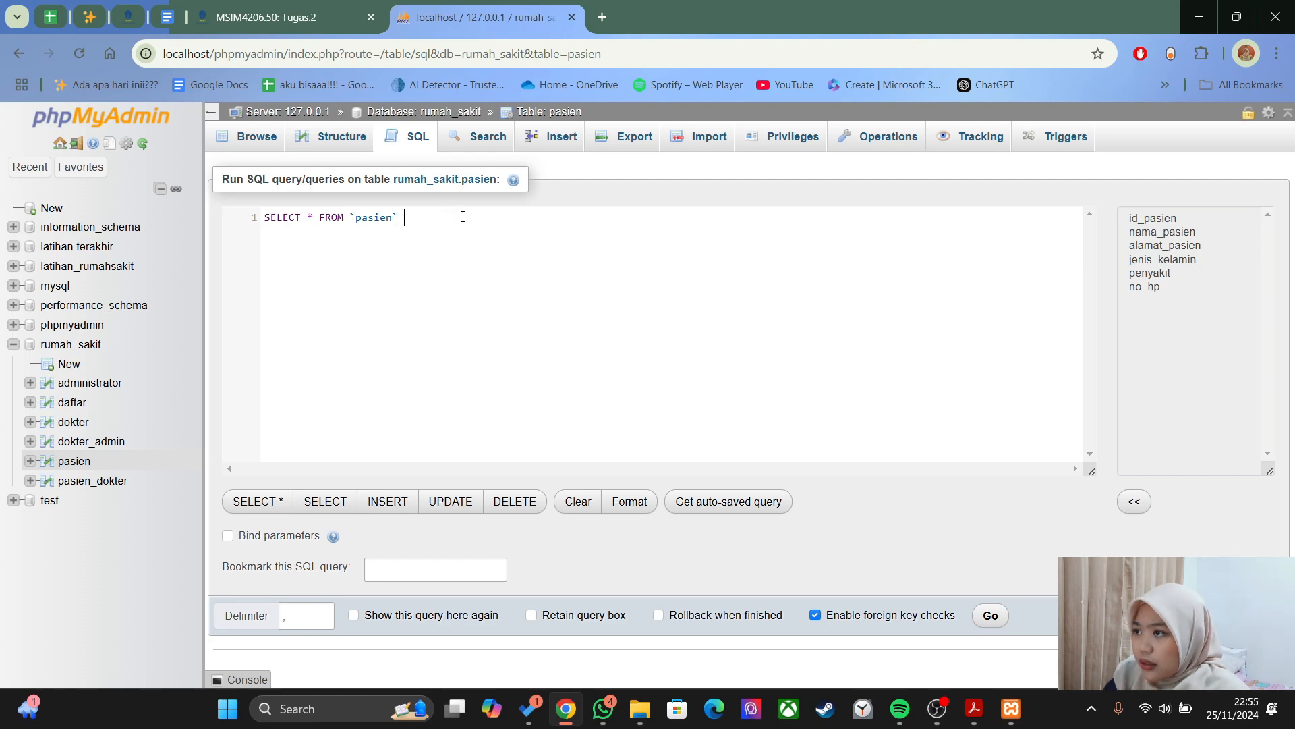
pyautogui.write('order BY')
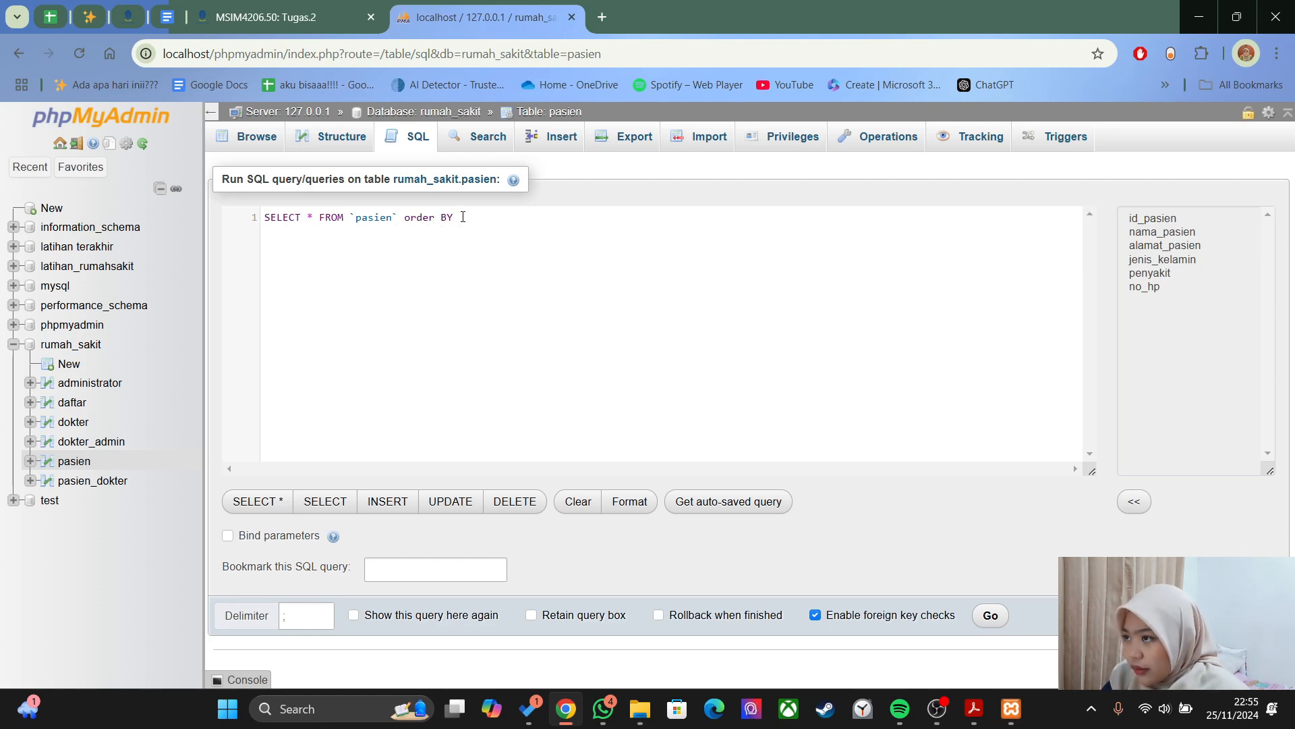
pyautogui.write(' id_pasien DESC;')
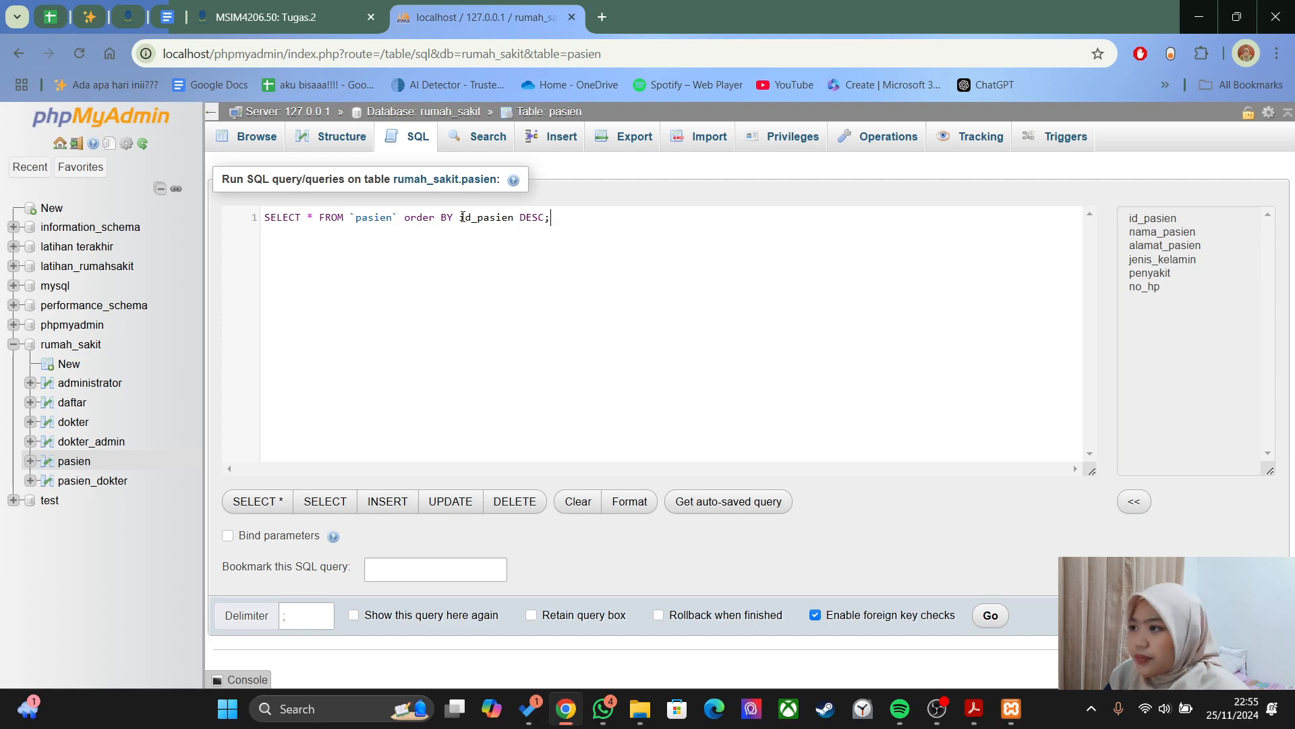
pyautogui.click(989, 614)
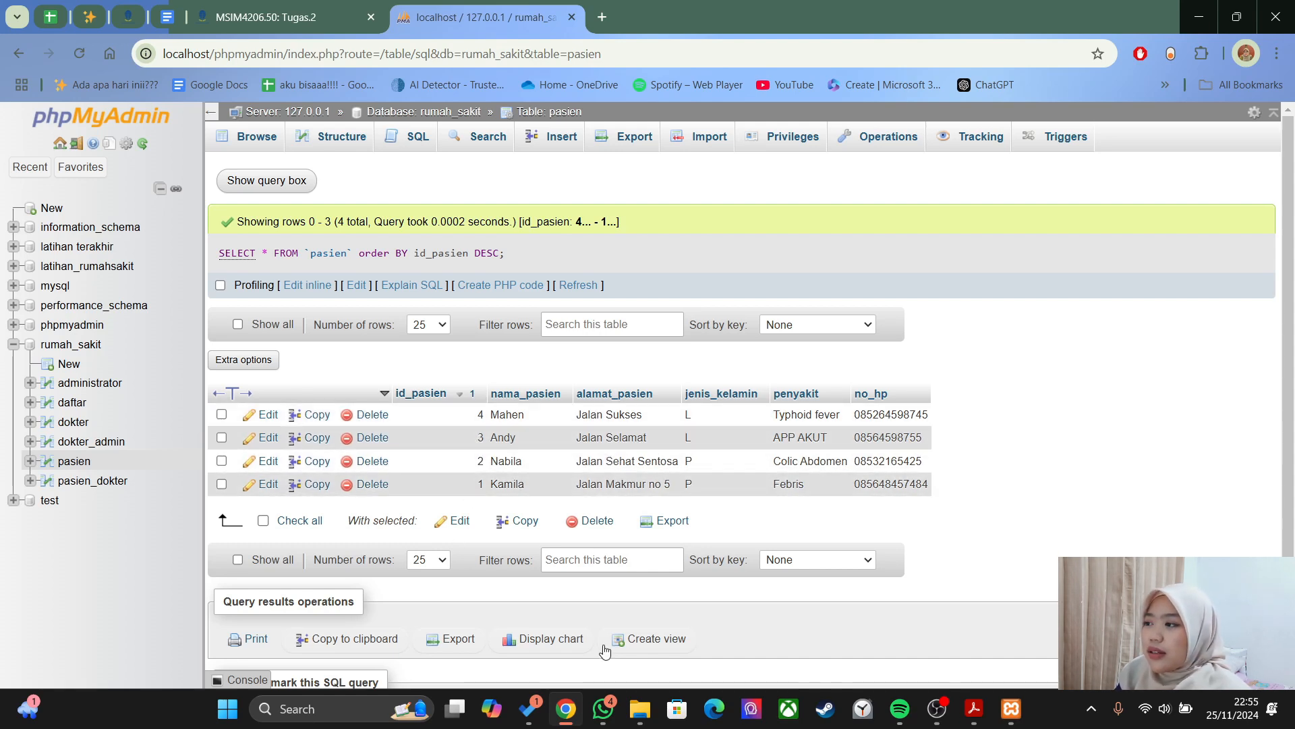
pyautogui.hotkey('alt', 'Tab')
pyautogui.scroll(-3, 776, 382)
pyautogui.scroll(-10, 776, 382)
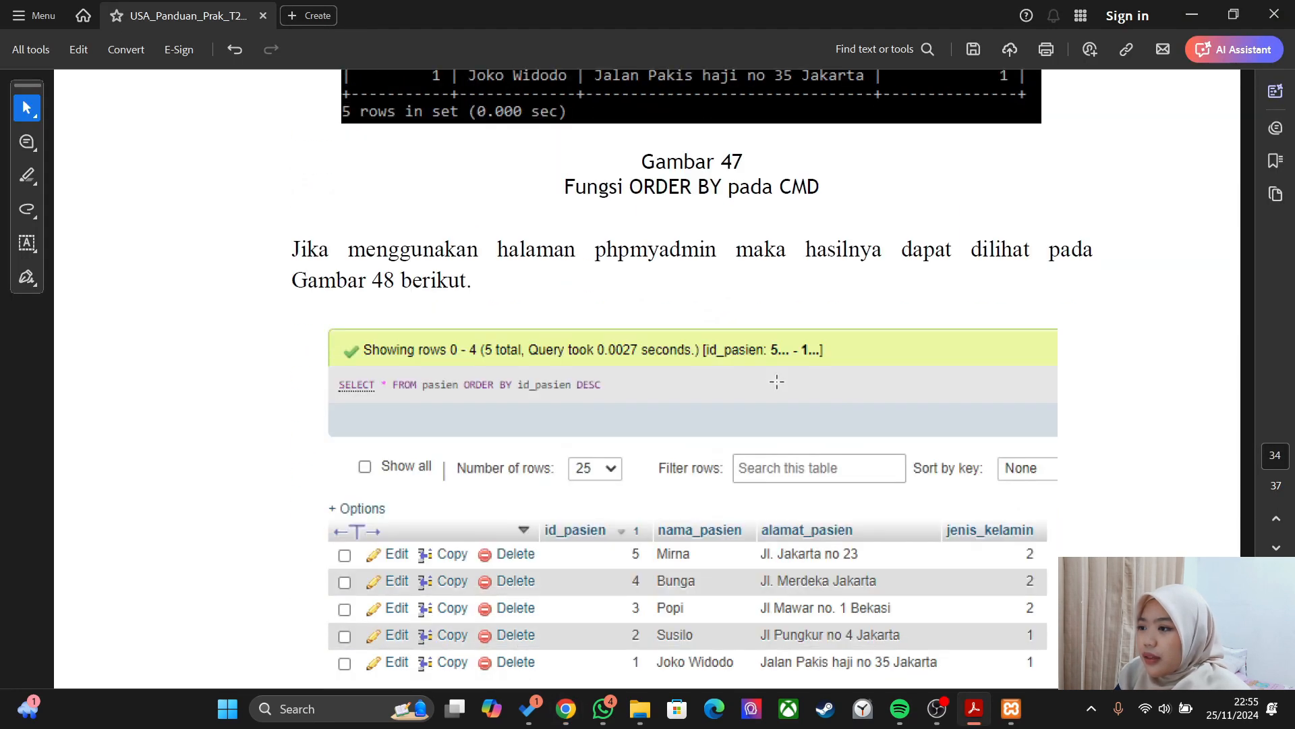
pyautogui.scroll(-5, 777, 382)
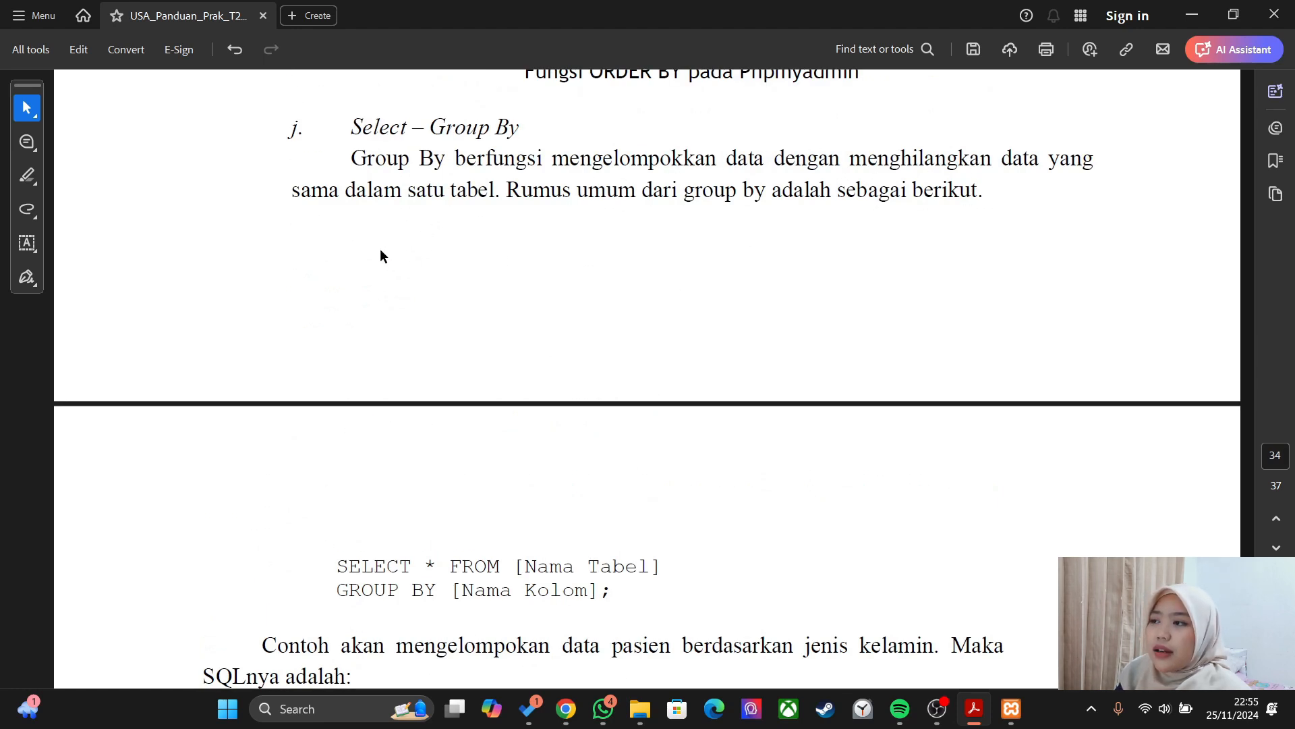
pyautogui.scroll(-5, 375, 250)
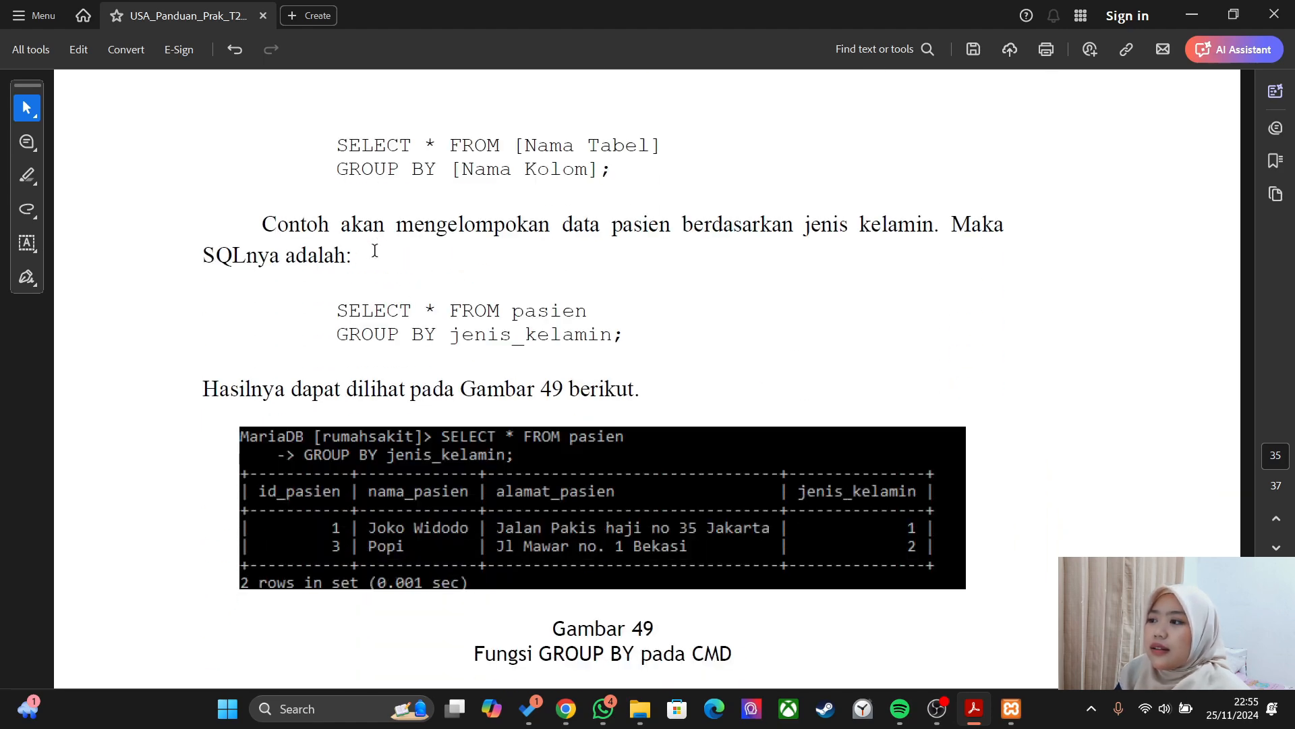
pyautogui.hotkey('alt', 'Tab')
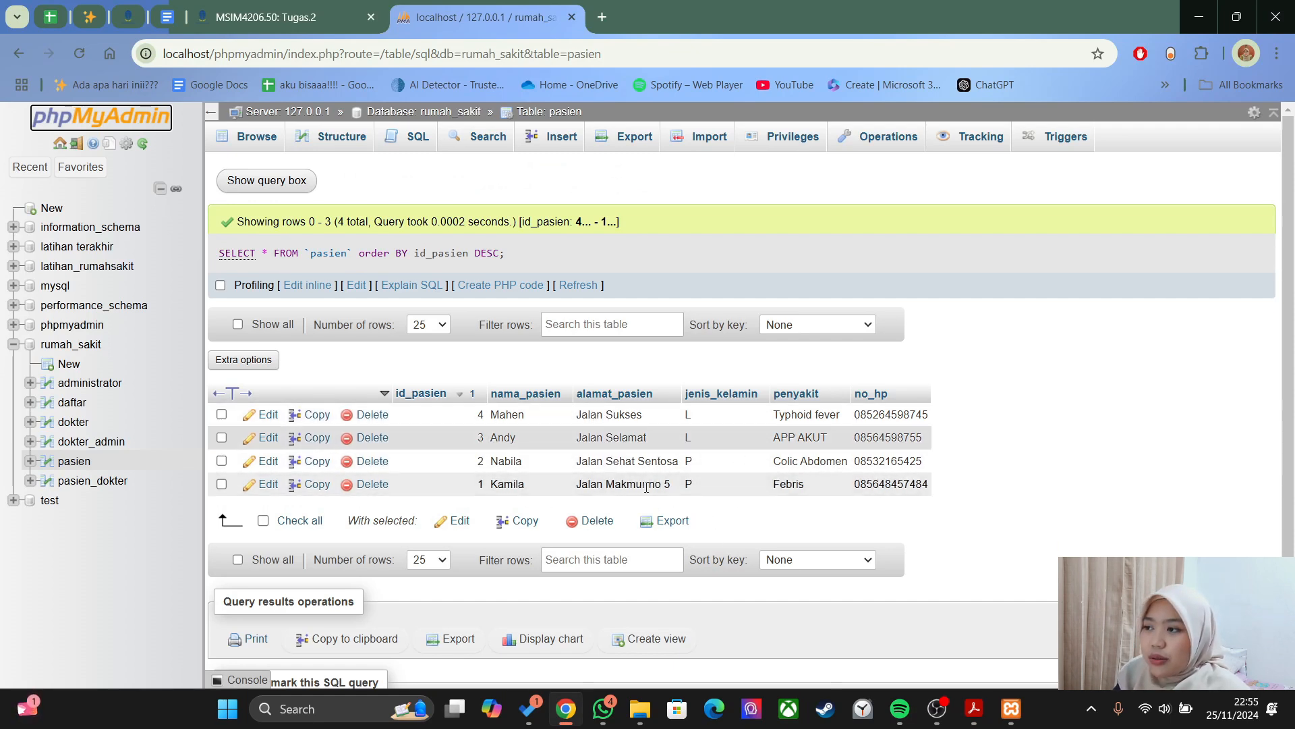
pyautogui.hotkey('alt', 'Tab')
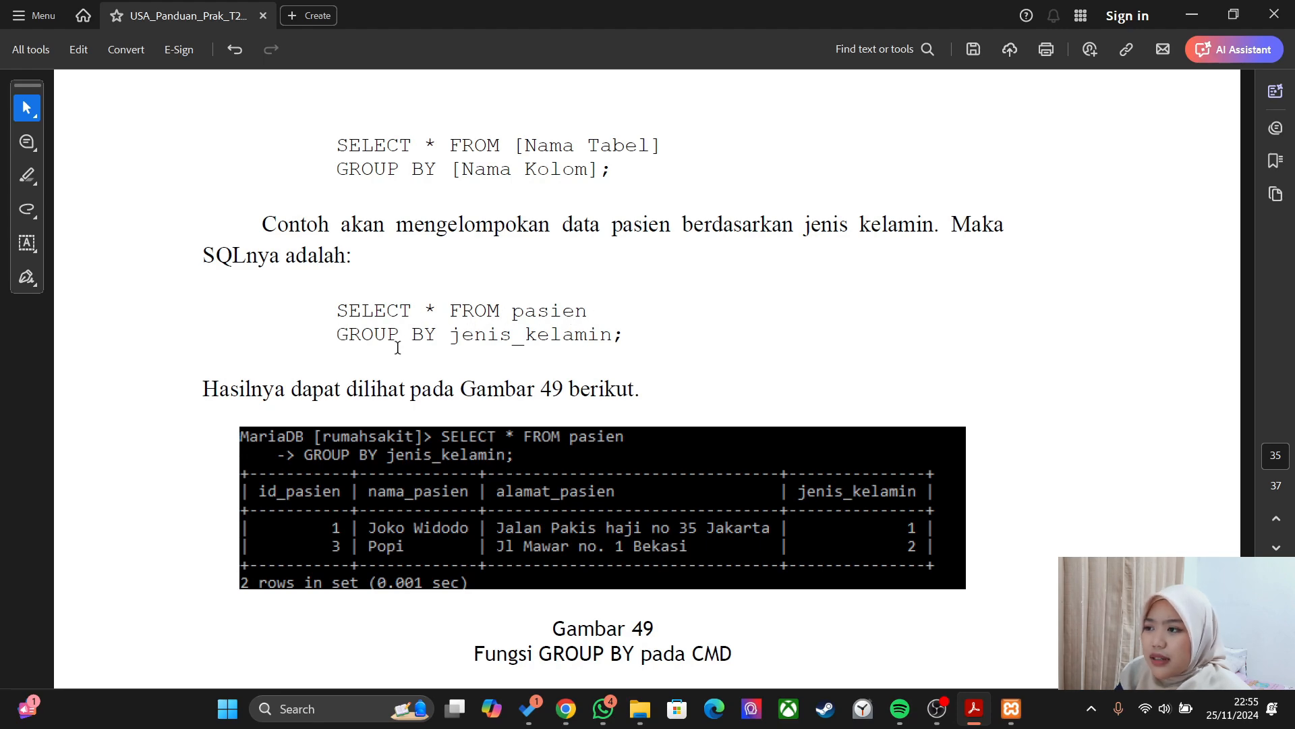
pyautogui.hotkey('alt', 'Tab')
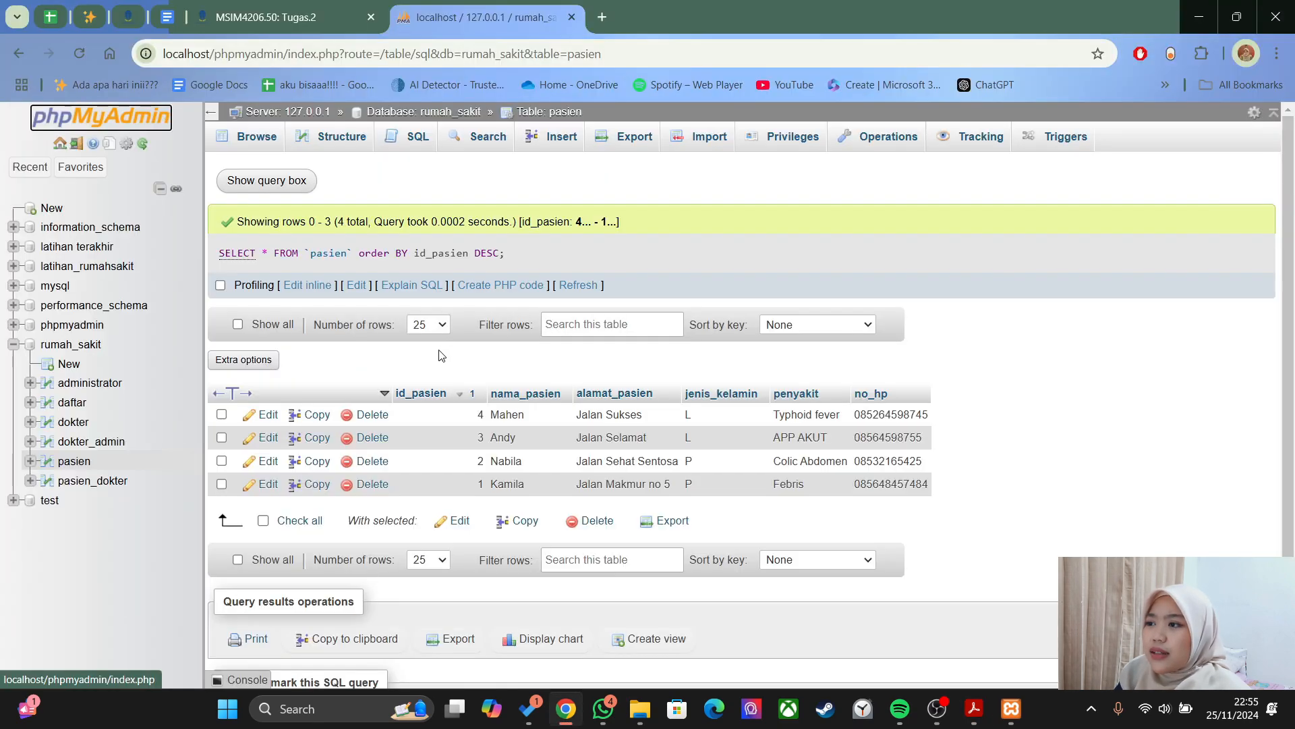
# - Run SELECT * FROM pasien GROUP BY jenis_kelamin, returning two rows
pyautogui.click(405, 137)
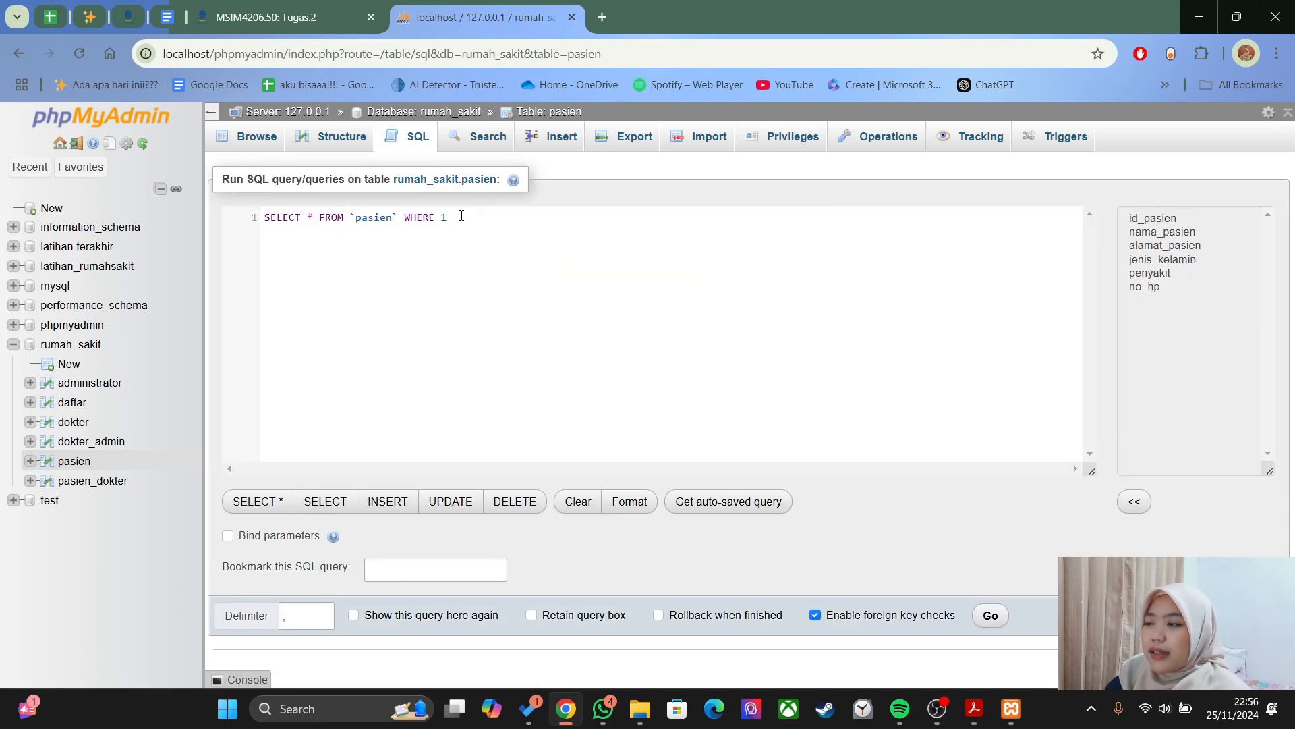
pyautogui.press('BackSpace')
pyautogui.press('BackSpace')
pyautogui.press('BackSpace')
pyautogui.press('BackSpace')
pyautogui.press('BackSpace')
pyautogui.press('BackSpace')
pyautogui.press('BackSpace')
pyautogui.write('gr')
pyautogui.press('Return')
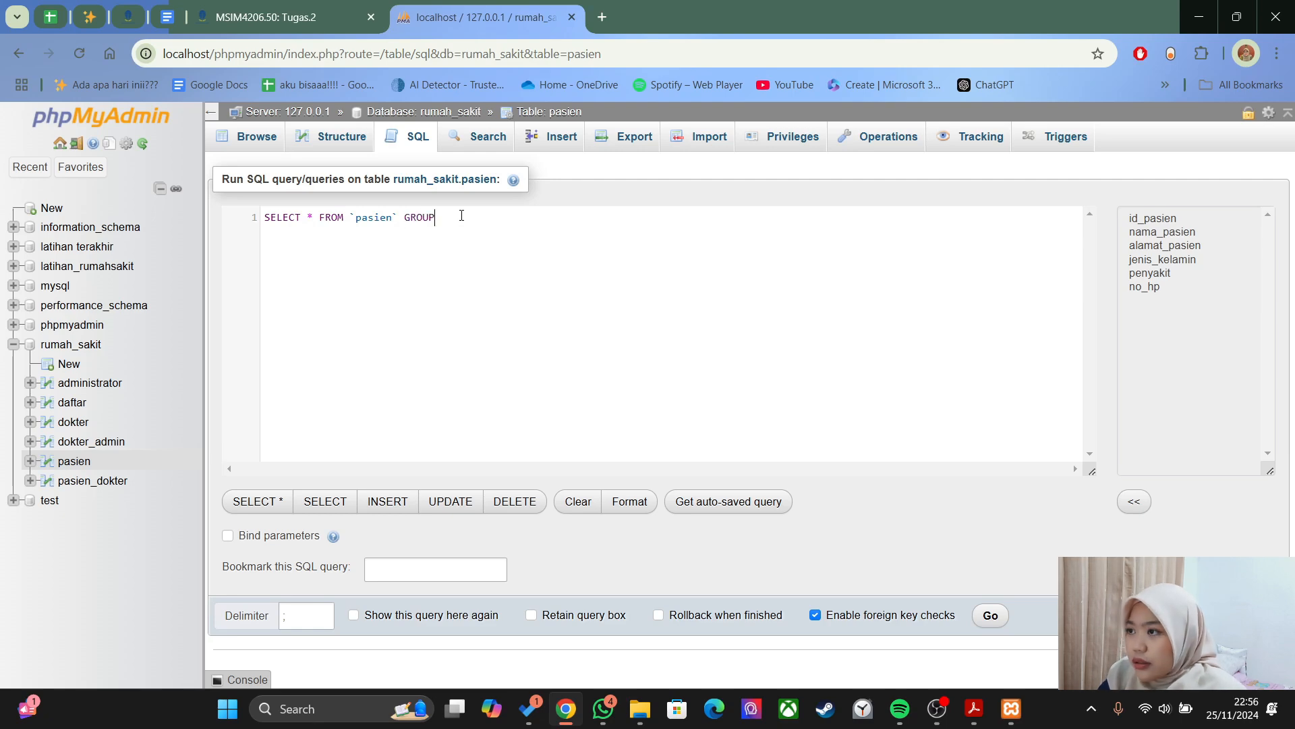
pyautogui.write('BY')
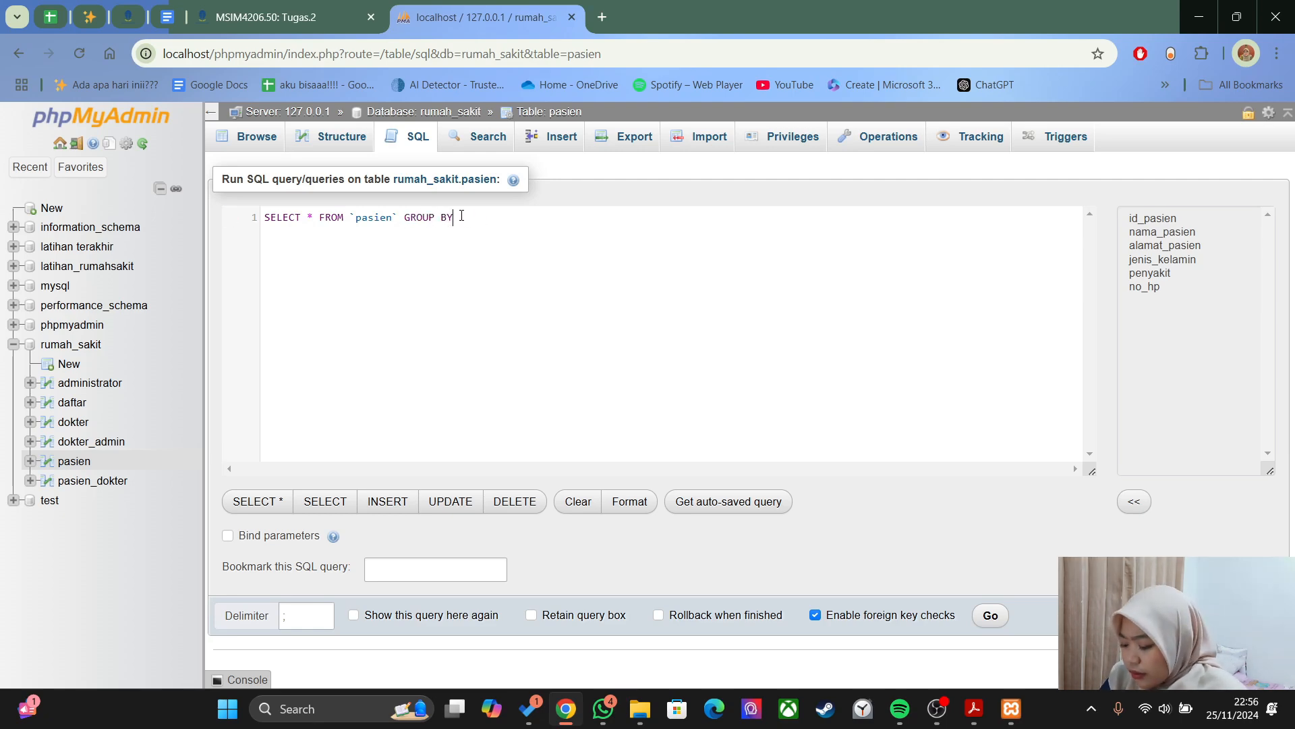
pyautogui.write(' jenis_kelamin;')
pyautogui.click(990, 615)
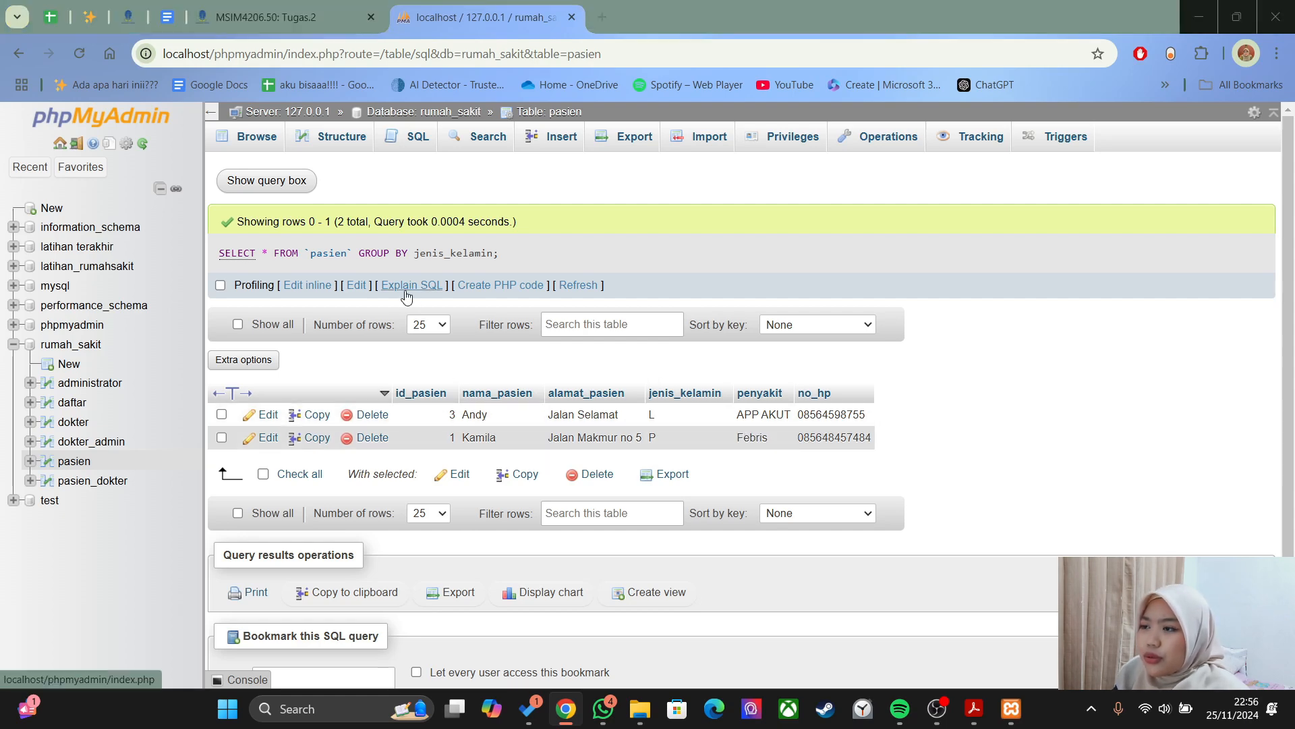
pyautogui.hotkey('alt', 'Tab')
pyautogui.scroll(-10, 407, 418)
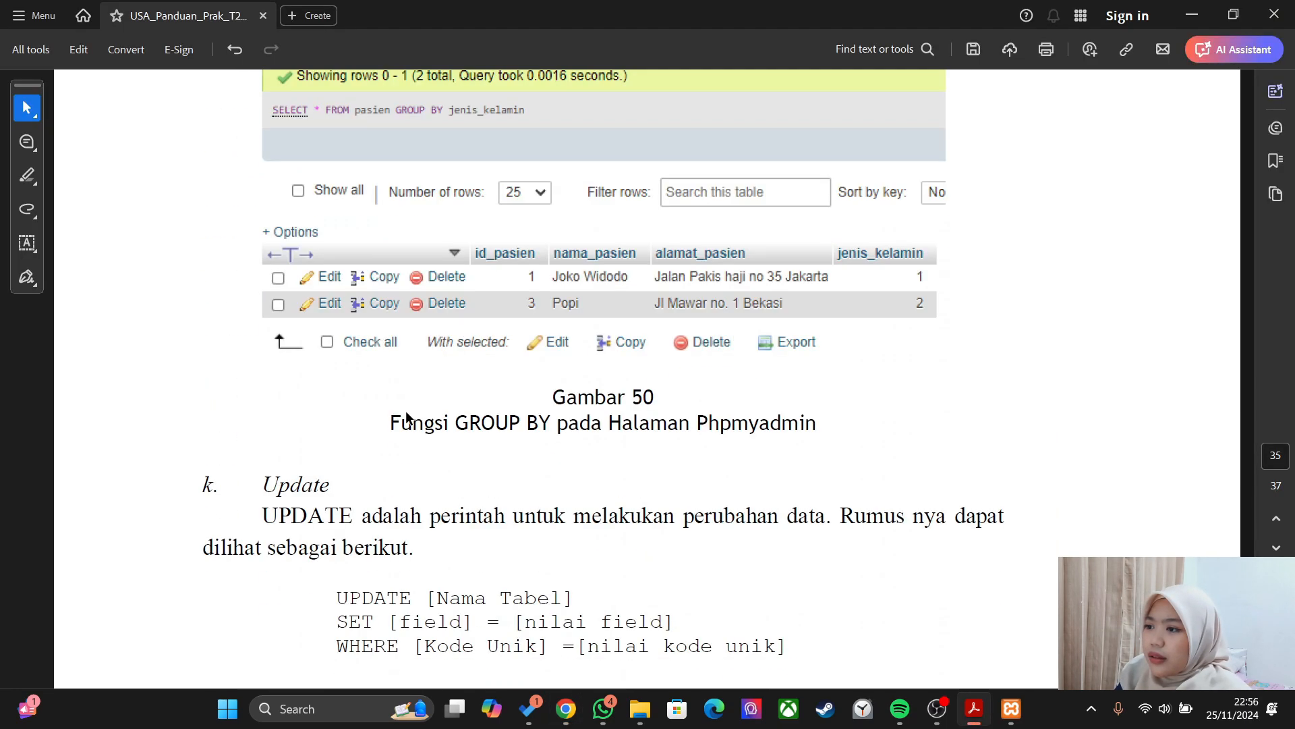
pyautogui.scroll(-3, 407, 418)
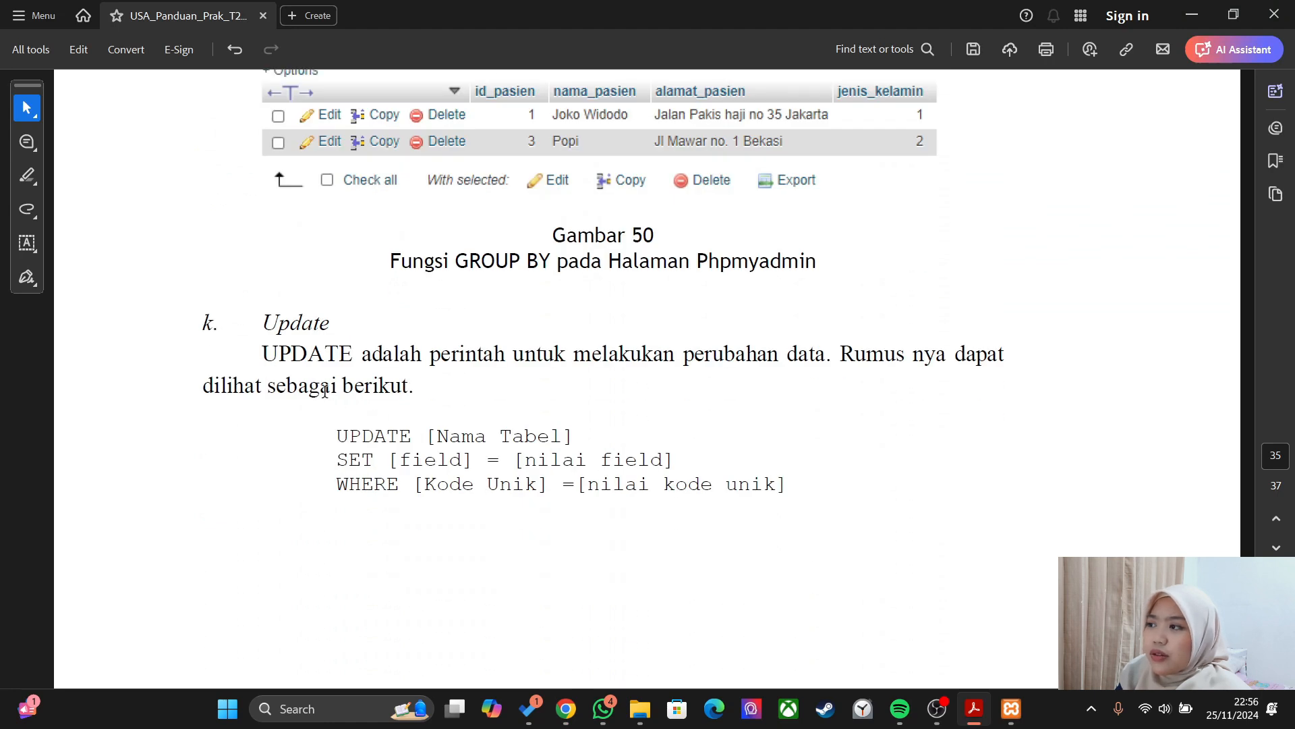
pyautogui.scroll(-5, 552, 404)
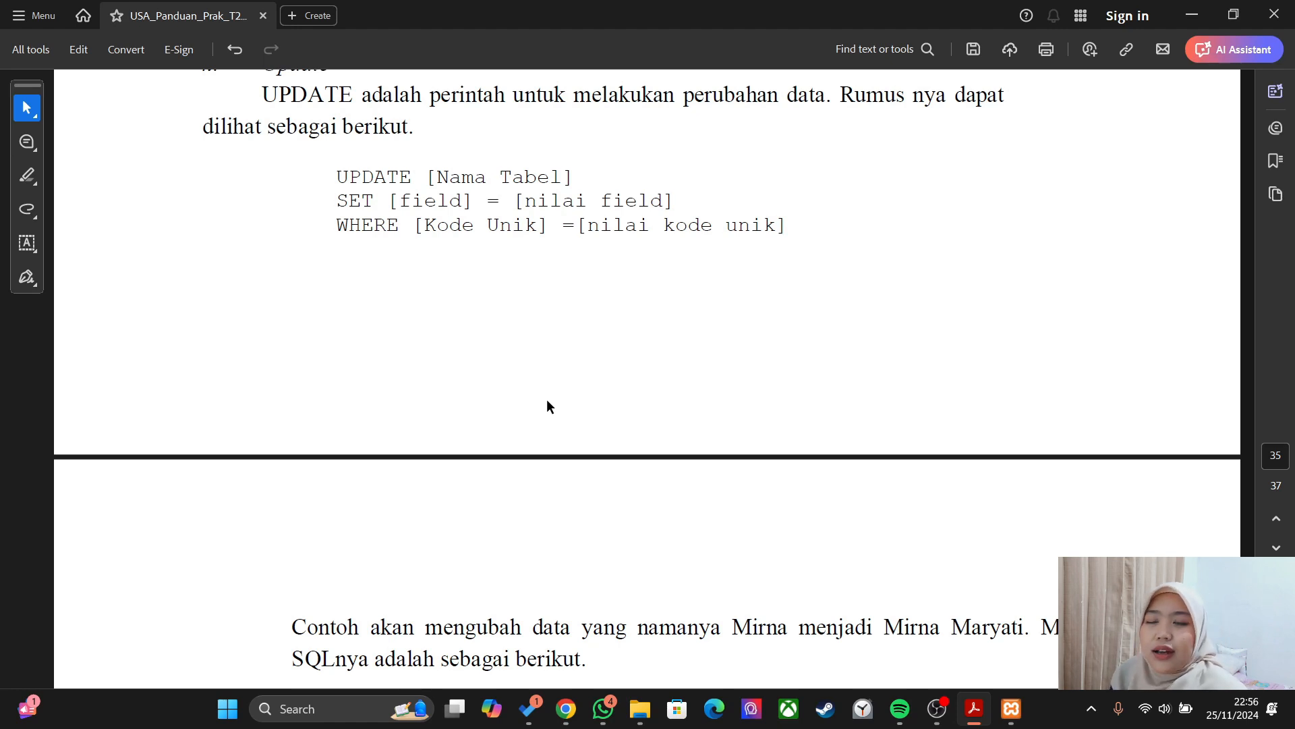
pyautogui.scroll(-1, 546, 405)
pyautogui.scroll(-4, 544, 404)
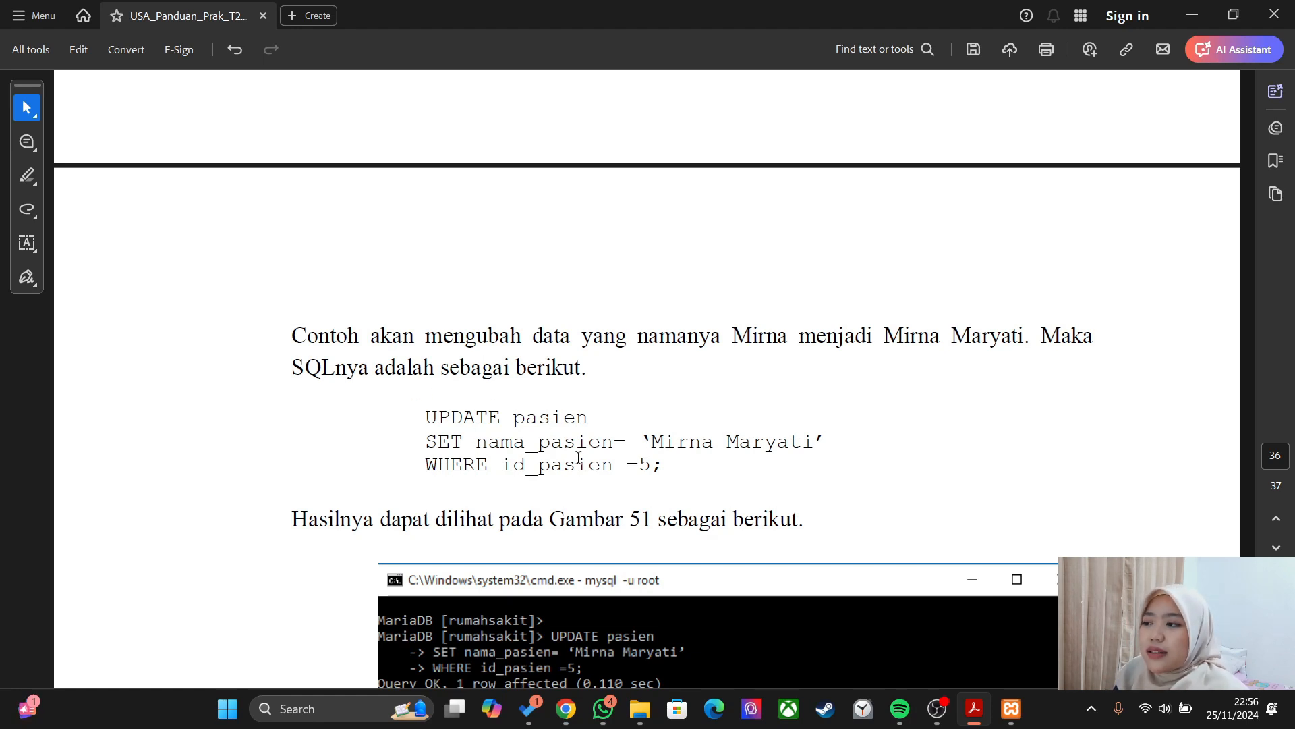
pyautogui.moveTo(833, 444); pyautogui.dragTo(651, 442)
pyautogui.click(640, 432)
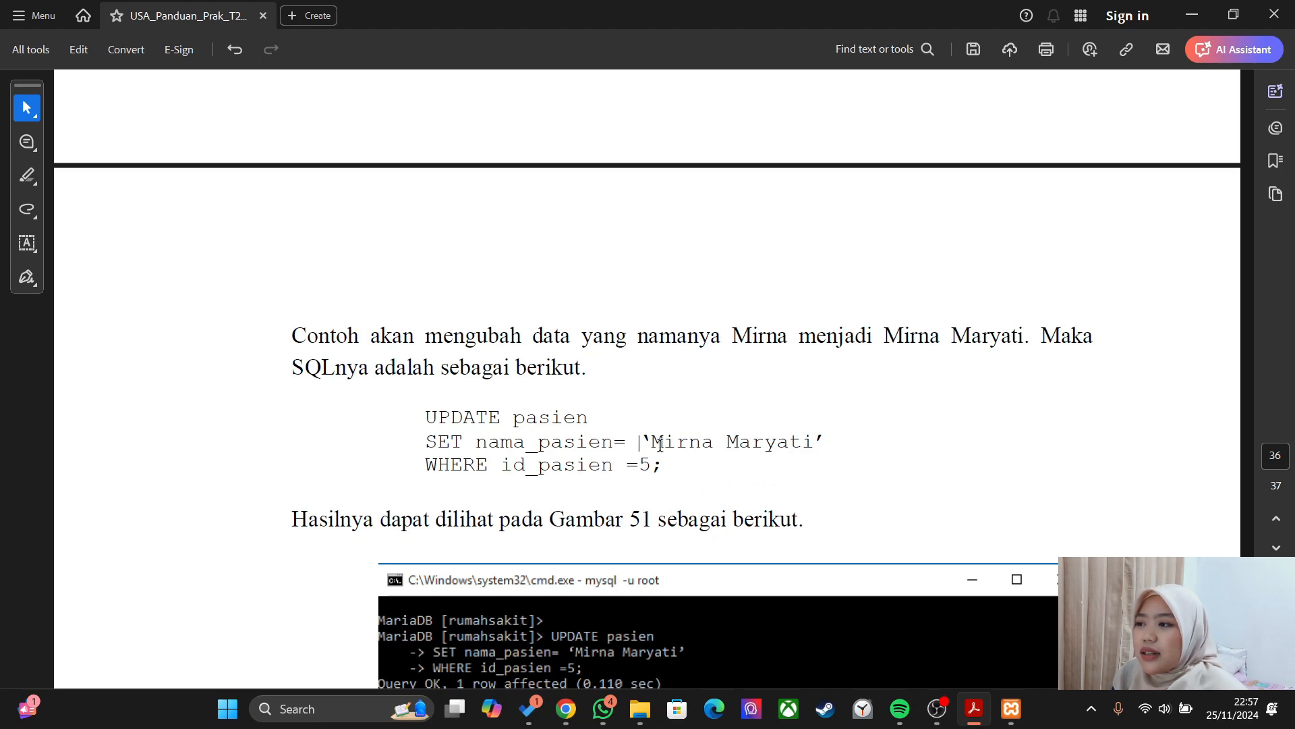
pyautogui.hotkey('alt', 'Tab')
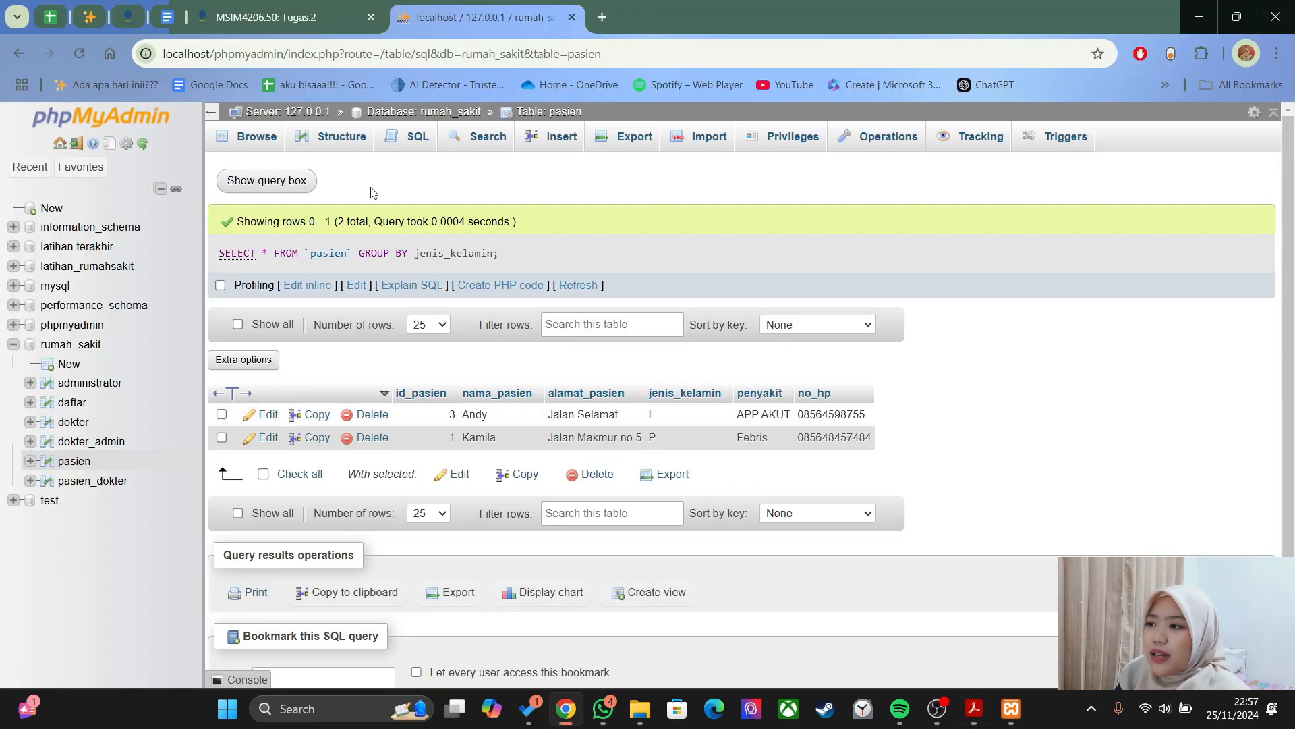
# - Run UPDATE pasien SET nama_pasien to the patient's full name WHERE id_pasien=1, affecting one row
pyautogui.click(408, 136)
pyautogui.hotkey('ctrl', 'a')
pyautogui.write('upd')
pyautogui.hotkey('alt', 'Tab')
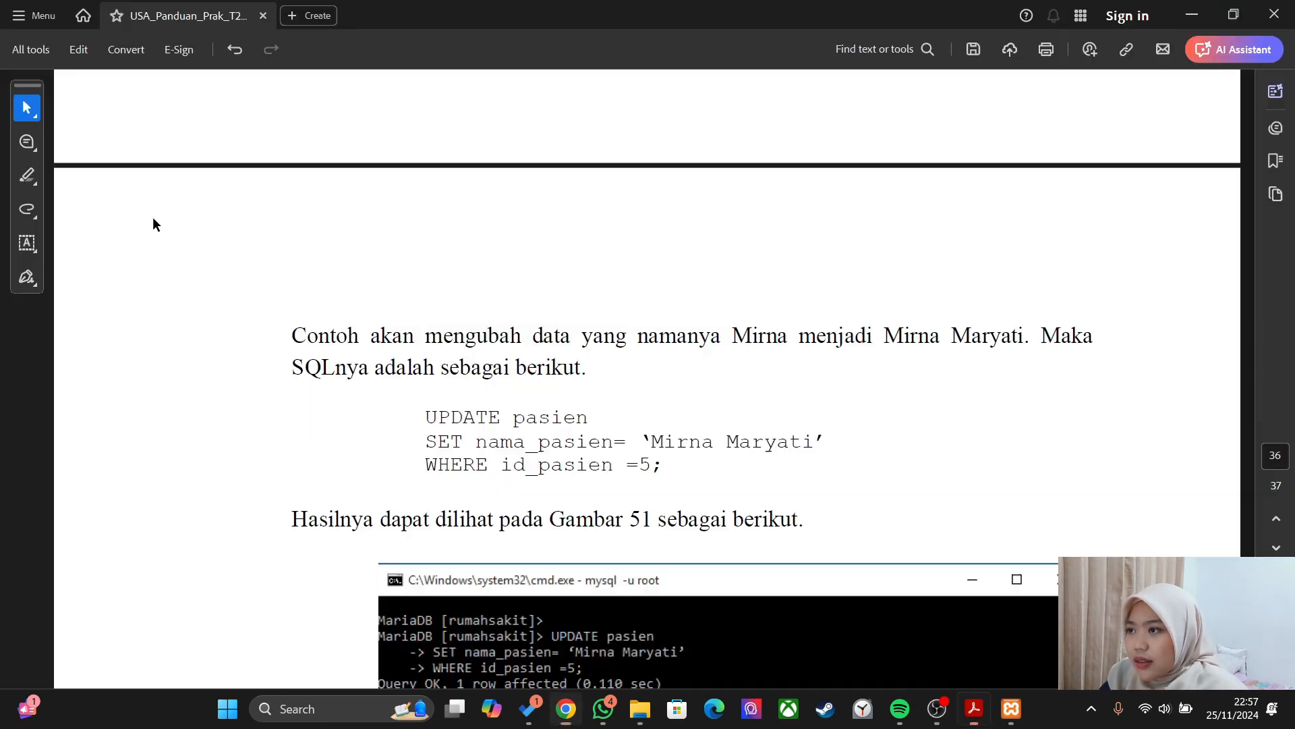
pyautogui.hotkey('alt', 'Tab')
pyautogui.press('Return')
pyautogui.write('pas')
pyautogui.press('Left')
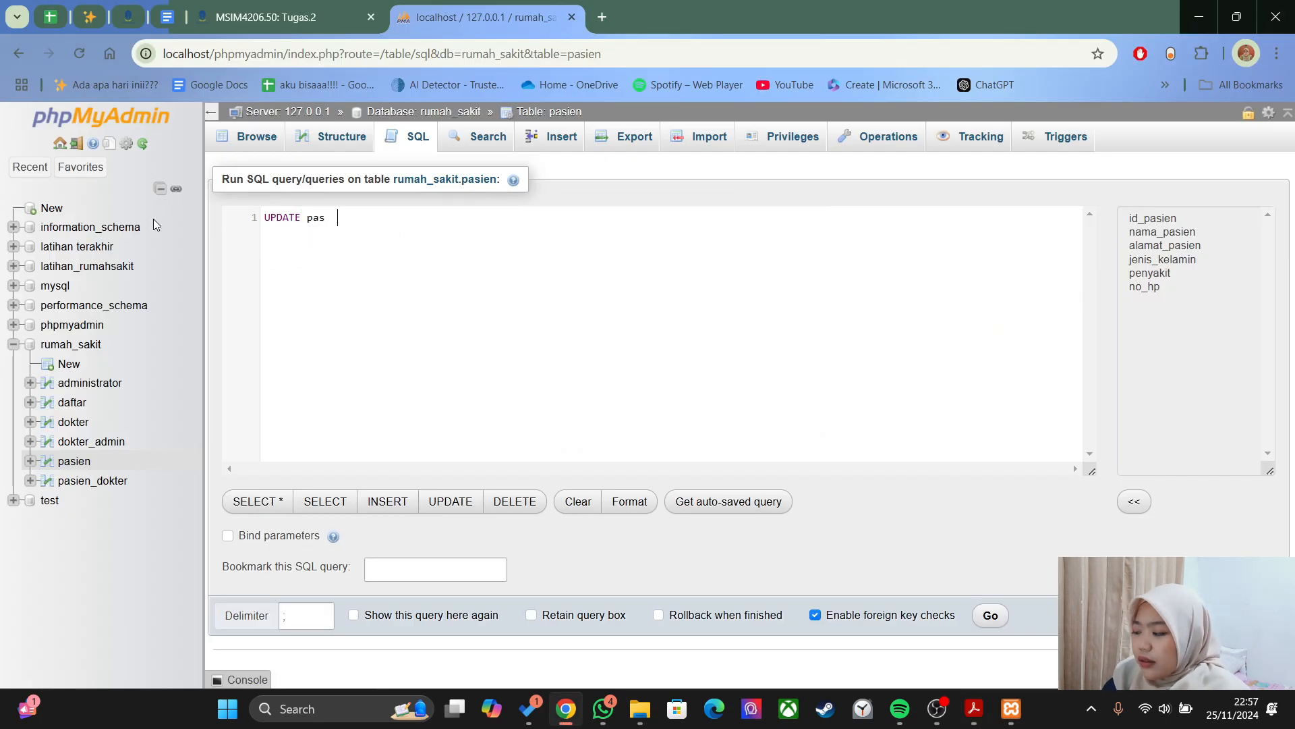
pyautogui.write('ien set')
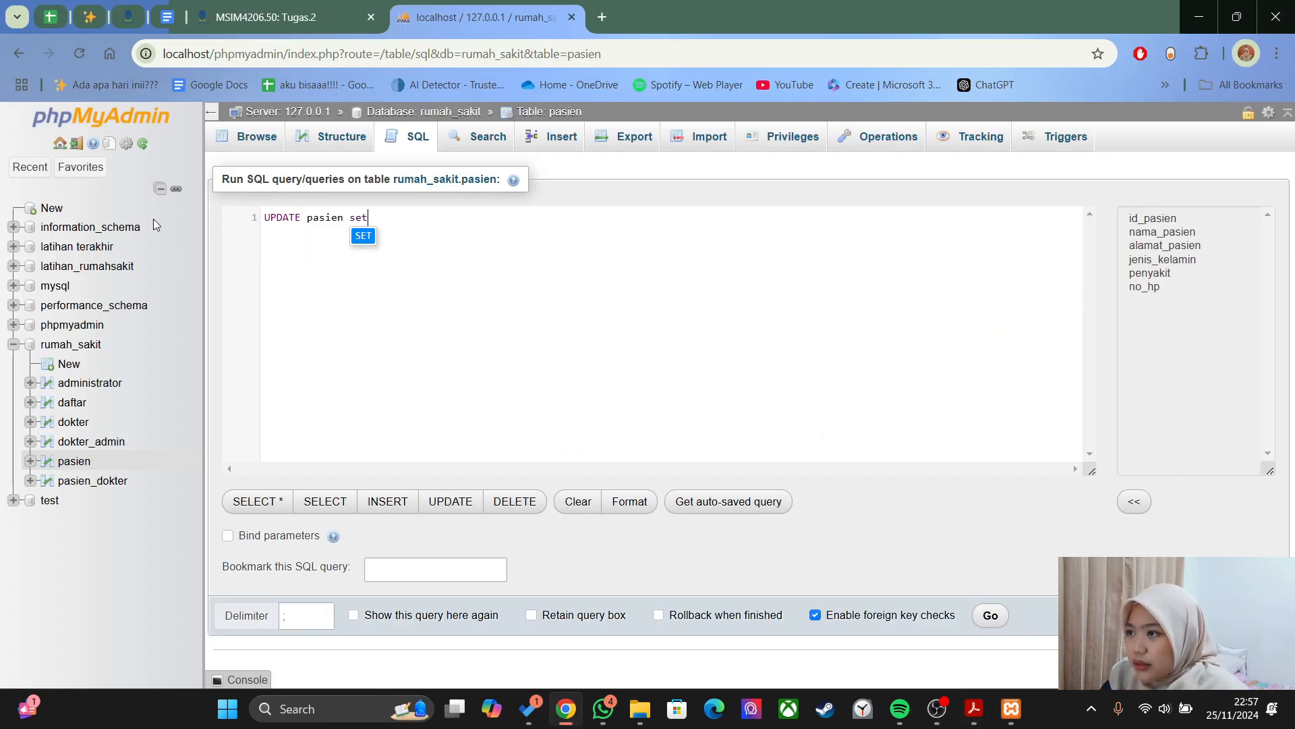
pyautogui.press('Return')
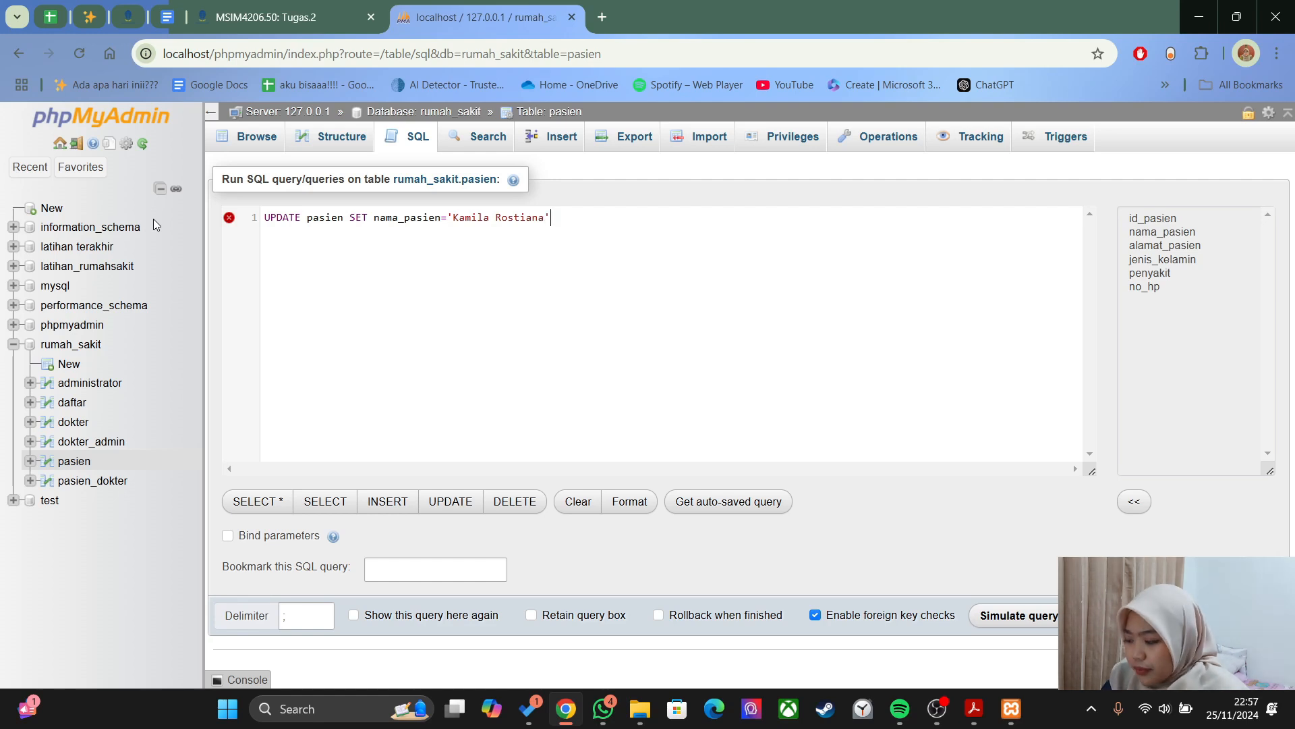
pyautogui.write("' WHERE id_pasien")
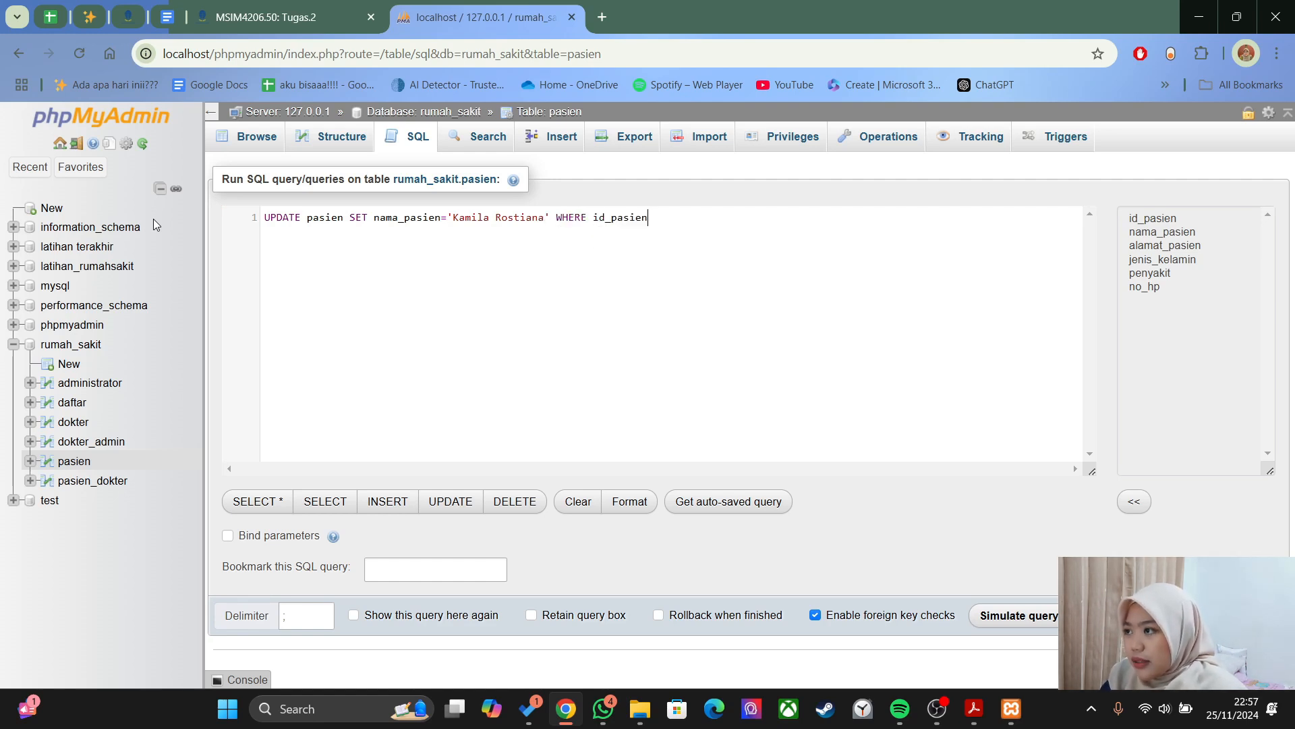
pyautogui.write('=1')
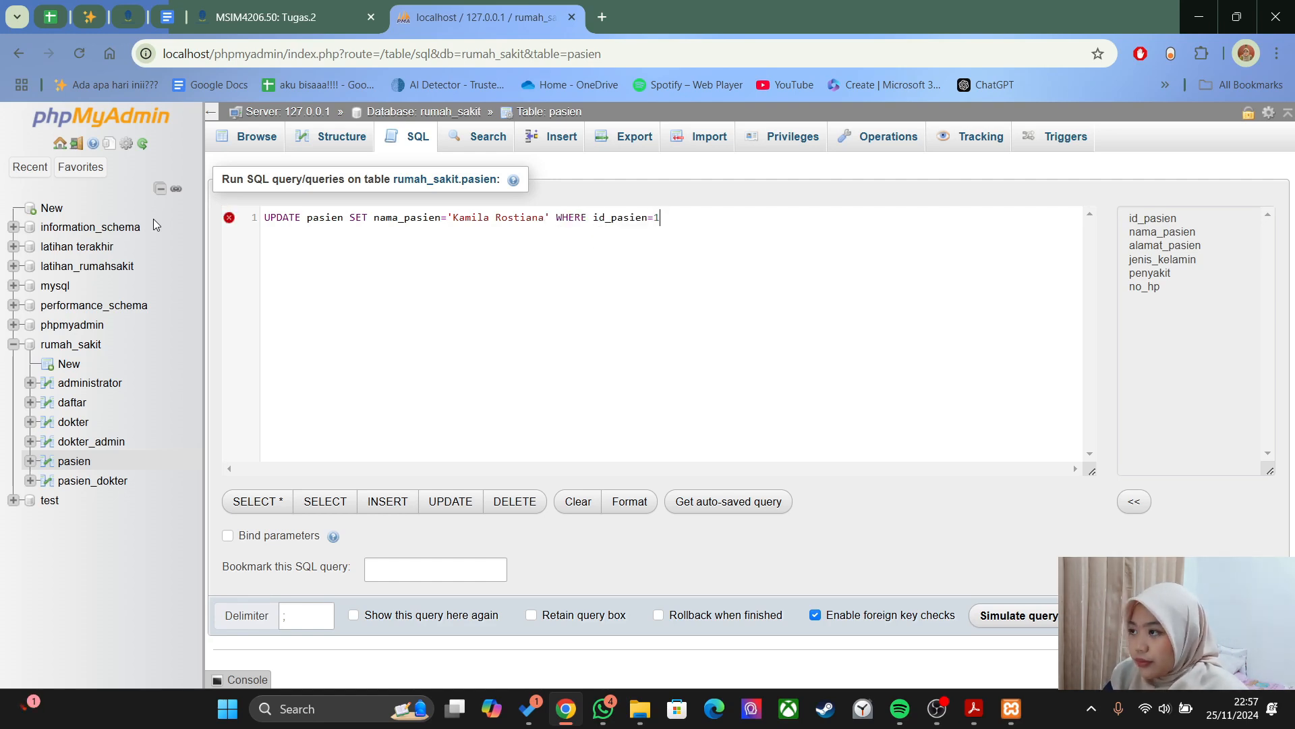
pyautogui.write(';')
pyautogui.hotkey('alt', 'Tab')
pyautogui.hotkey('alt', 'Tab')
pyautogui.hotkey('ctrl', 'Return')
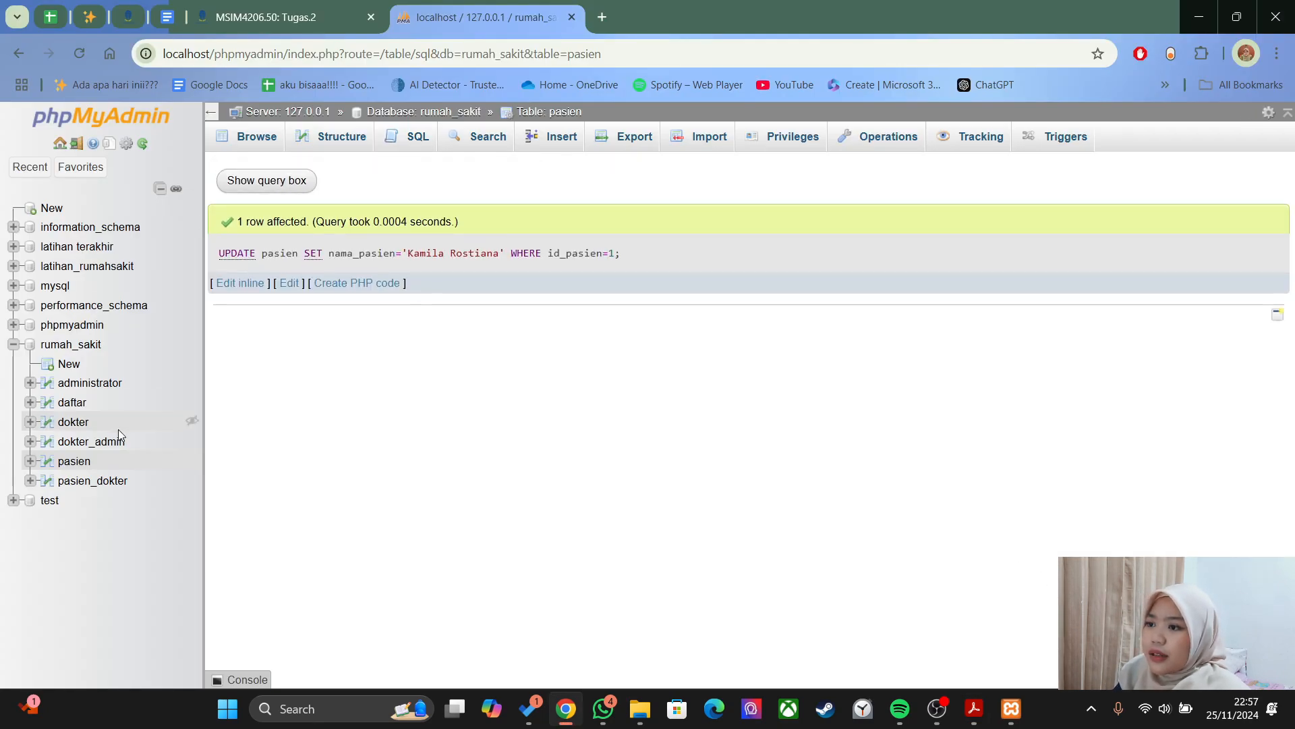
pyautogui.click(73, 462)
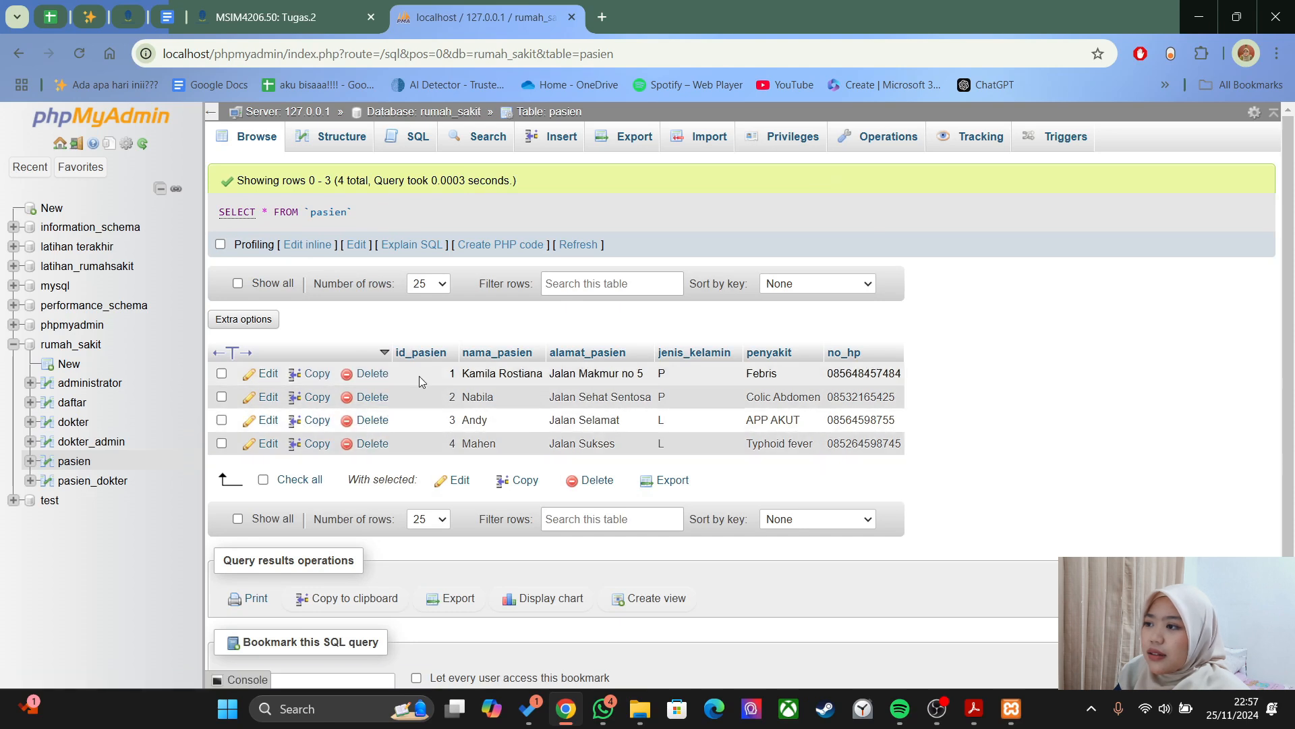
pyautogui.click(266, 375)
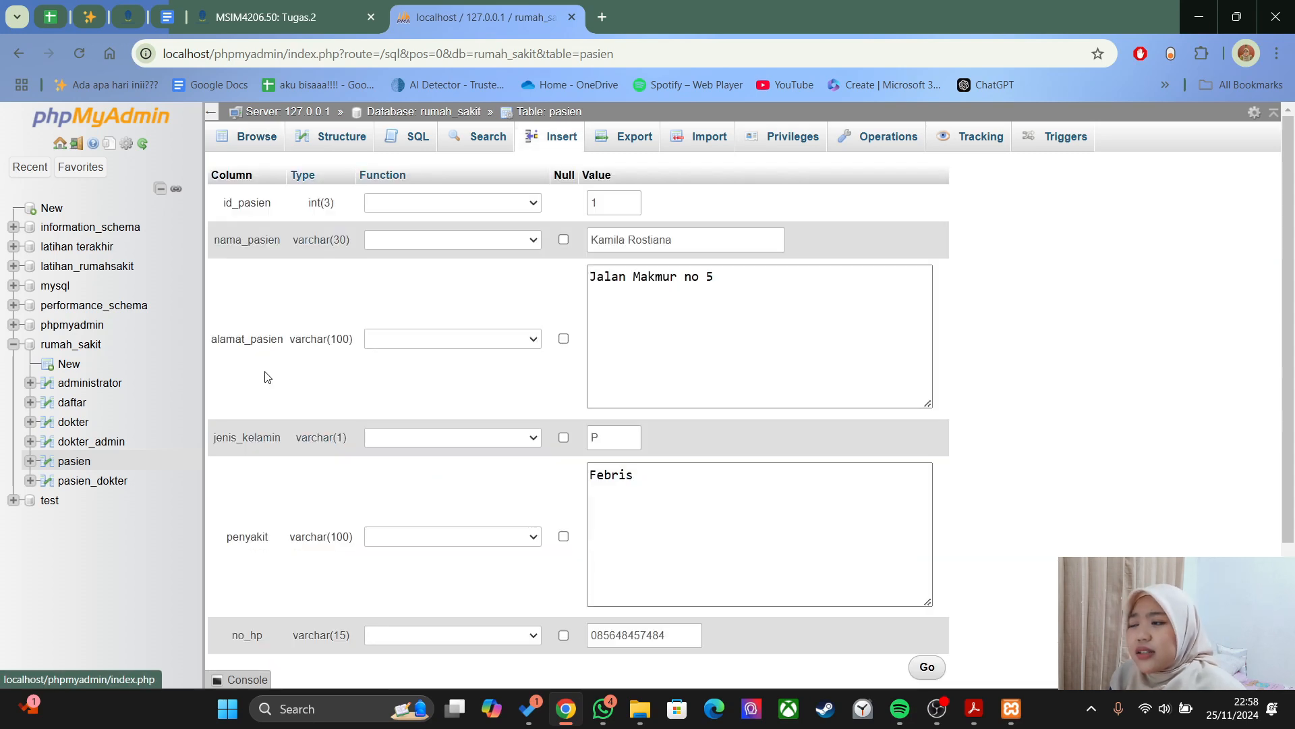
pyautogui.tripleClick(679, 237)
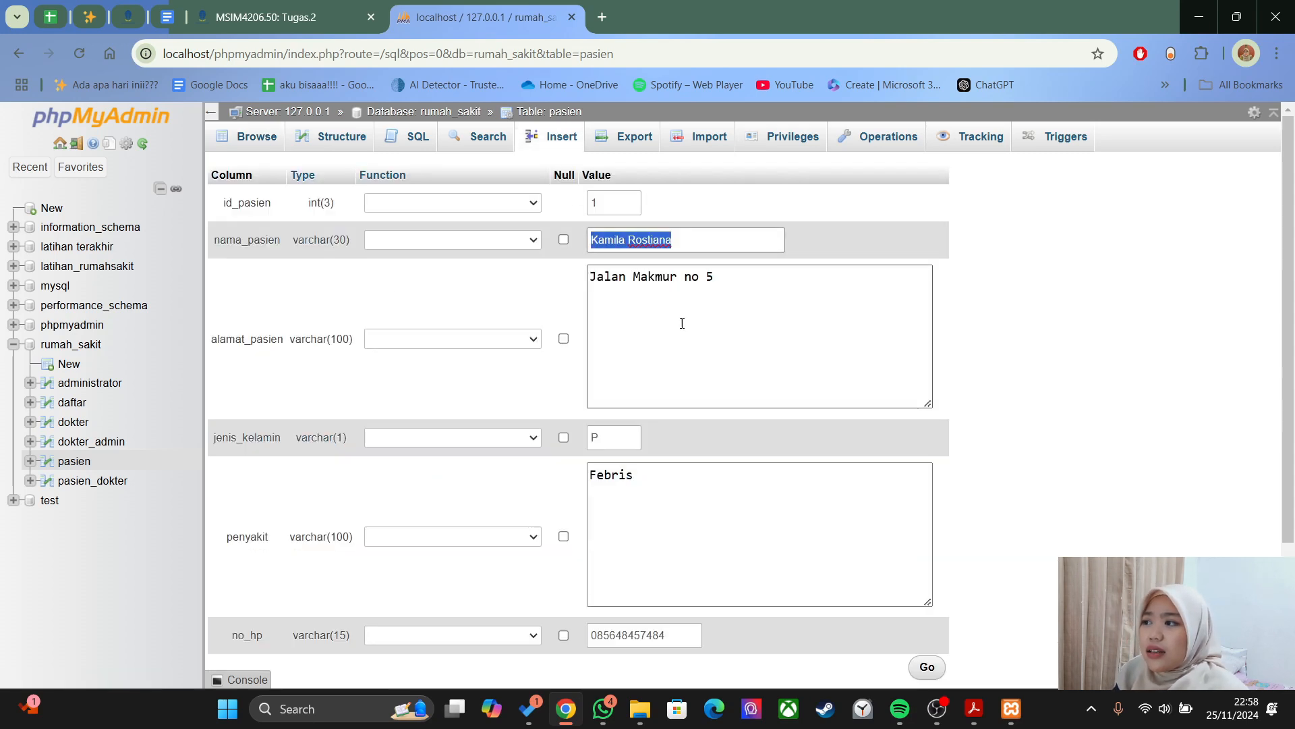
pyautogui.click(682, 321)
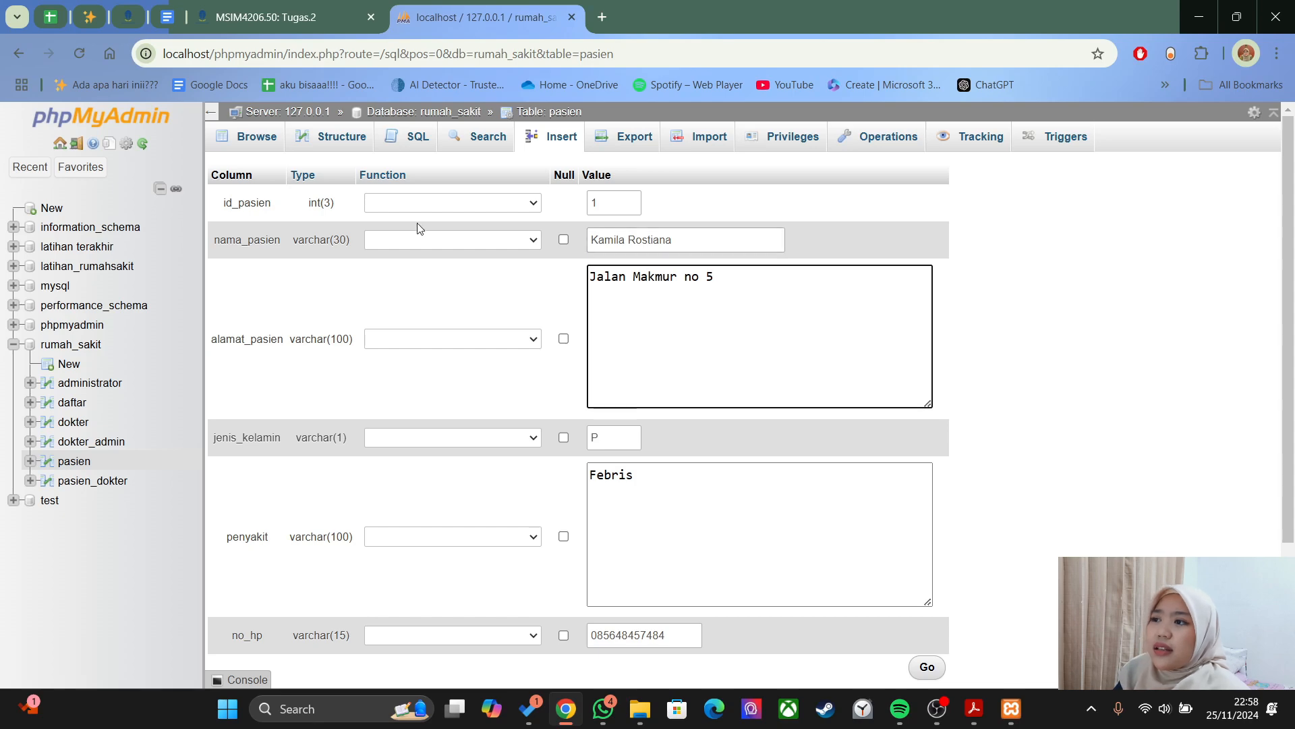
pyautogui.click(558, 146)
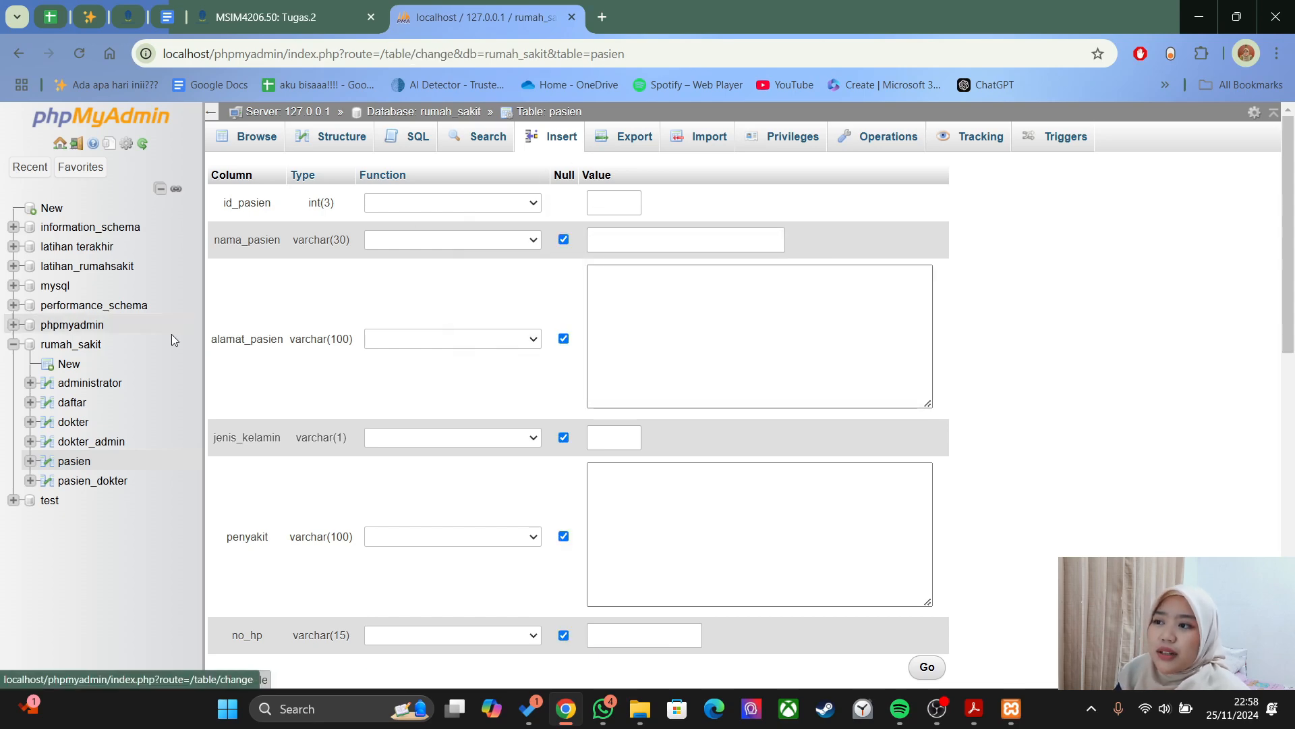
pyautogui.click(75, 462)
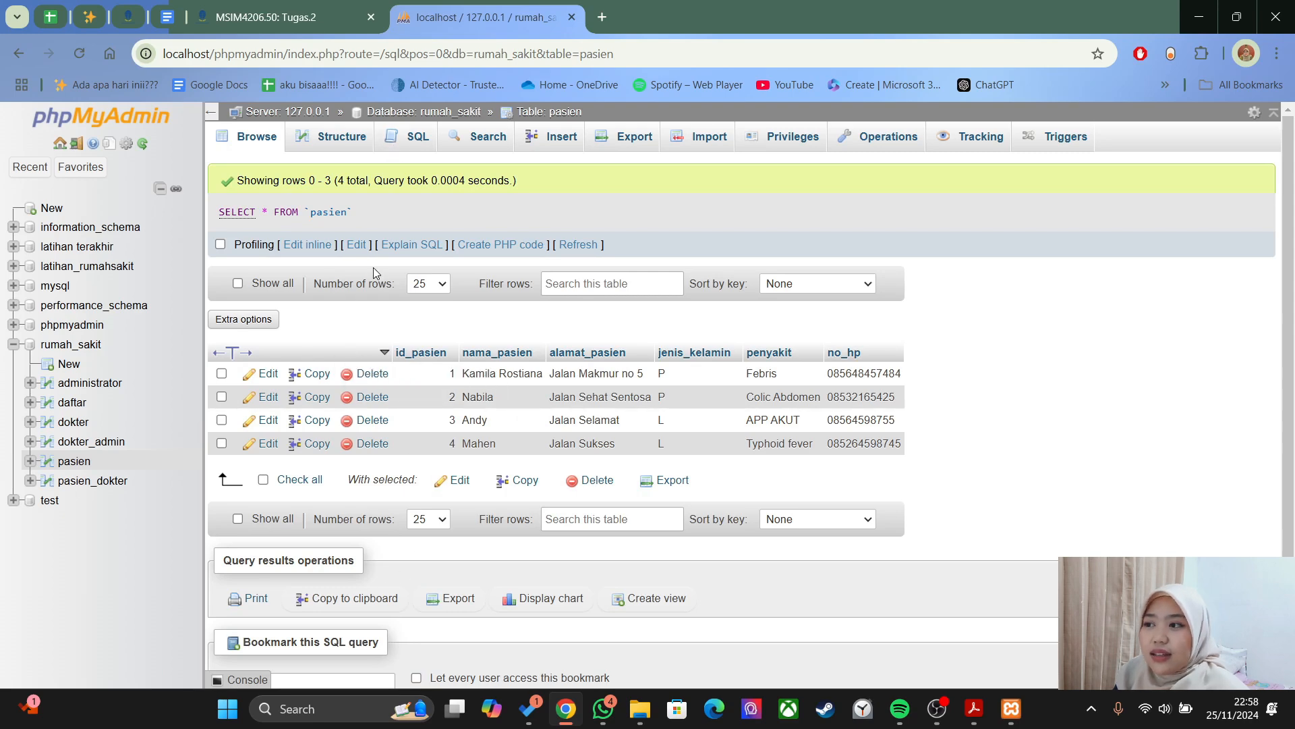
pyautogui.hotkey('alt', 'Tab')
# - Read the guide's DELETE FROM pasien example in Acrobat, then return to phpMyAdmin
pyautogui.scroll(-10, 513, 467)
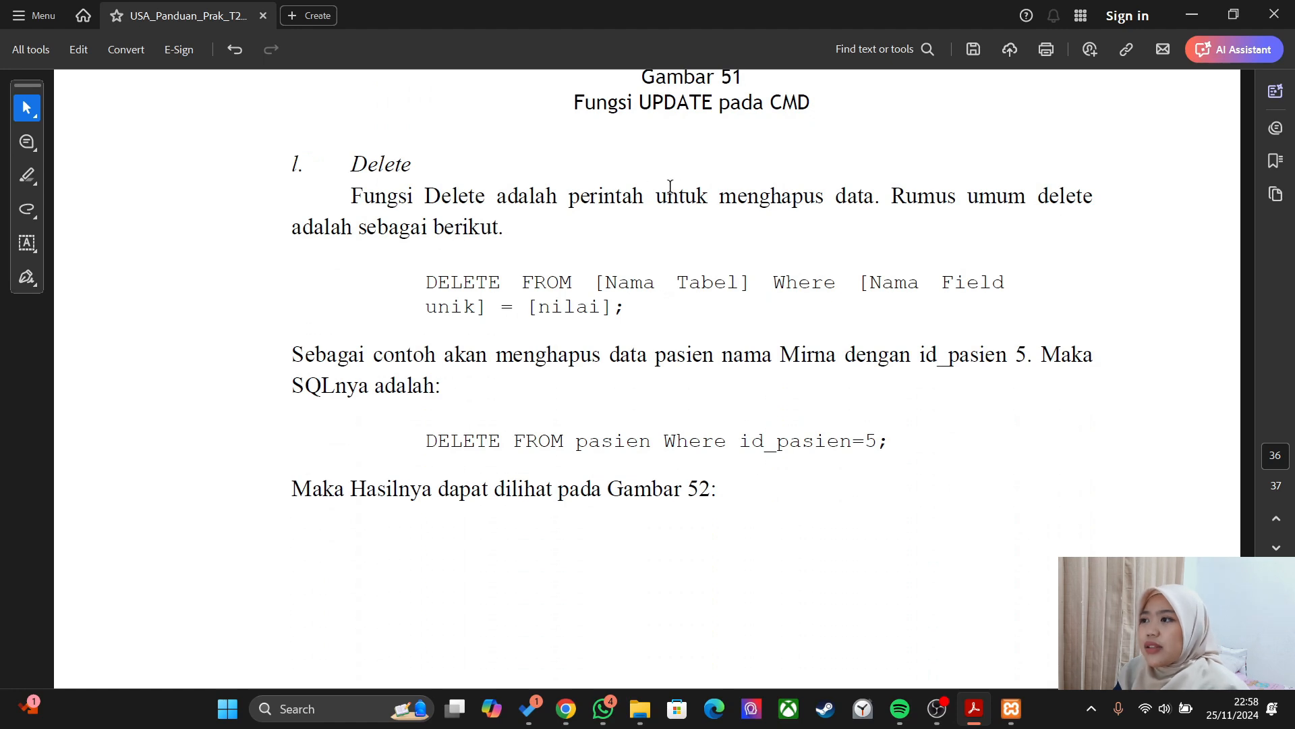
pyautogui.scroll(-2, 610, 261)
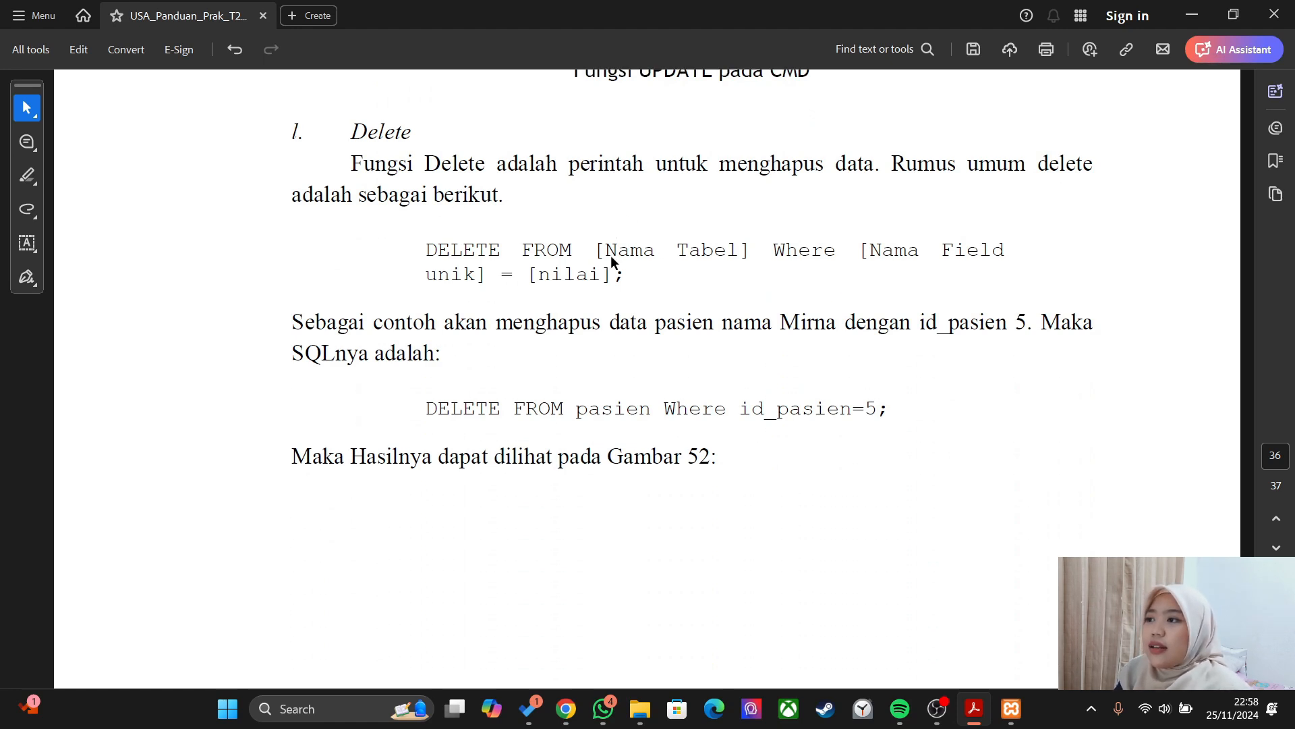
pyautogui.scroll(-18, 514, 253)
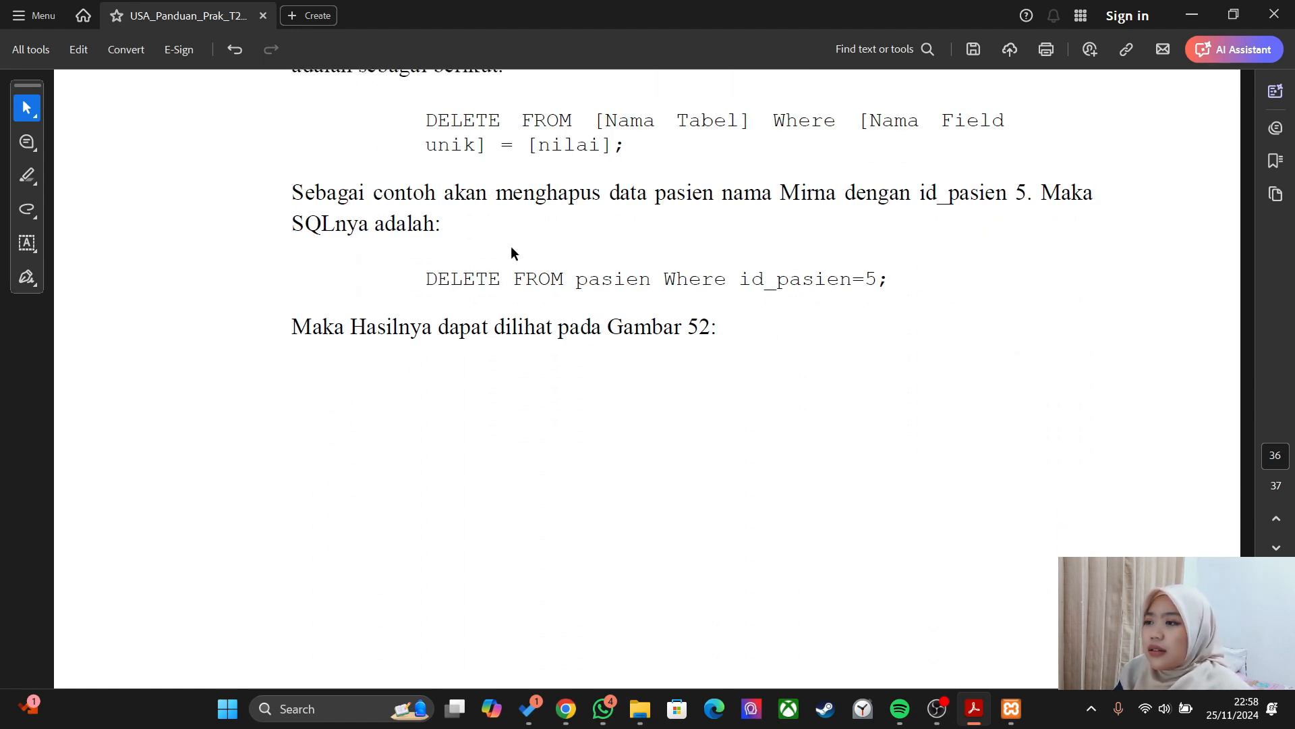
pyautogui.scroll(19, 514, 253)
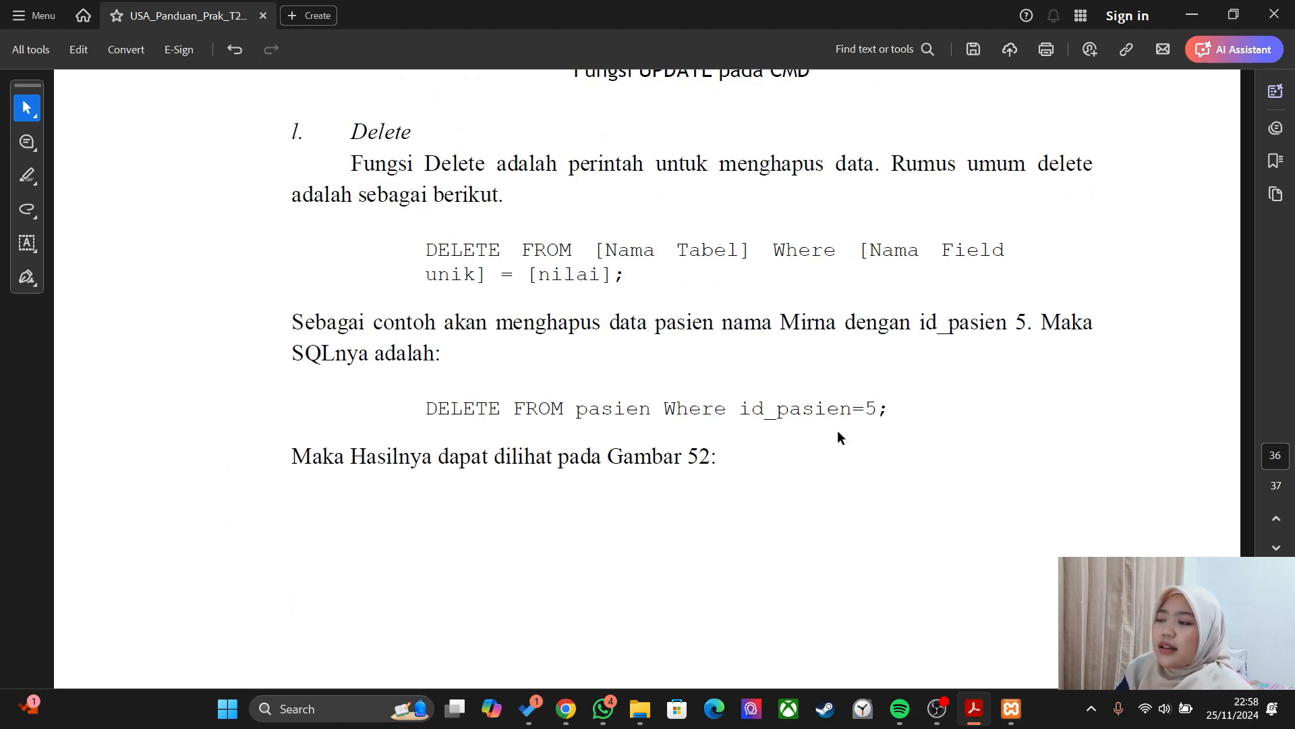
pyautogui.hotkey('alt', 'Tab')
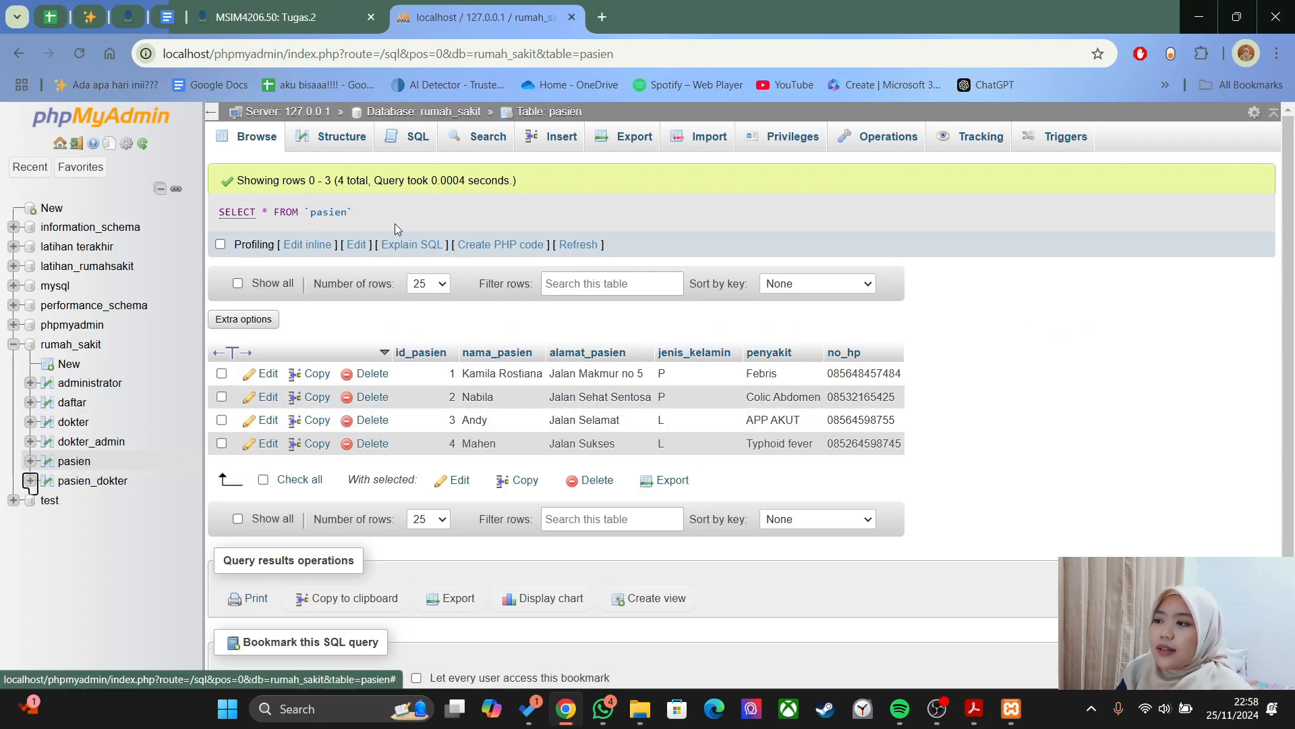
# - Run DELETE FROM pasien WHERE id_pasien=2 in the SQL editor and confirm the deletion
pyautogui.click(406, 138)
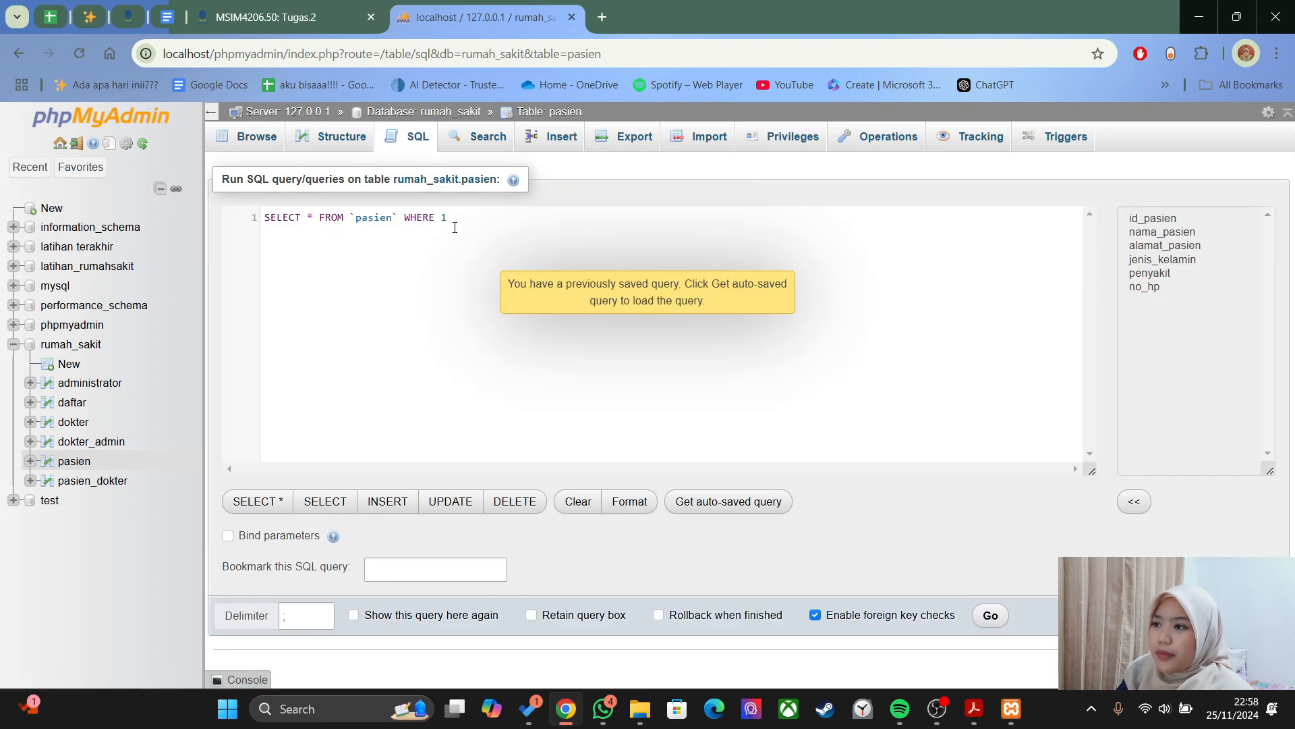
pyautogui.hotkey('ctrl', 'a')
pyautogui.write('delete')
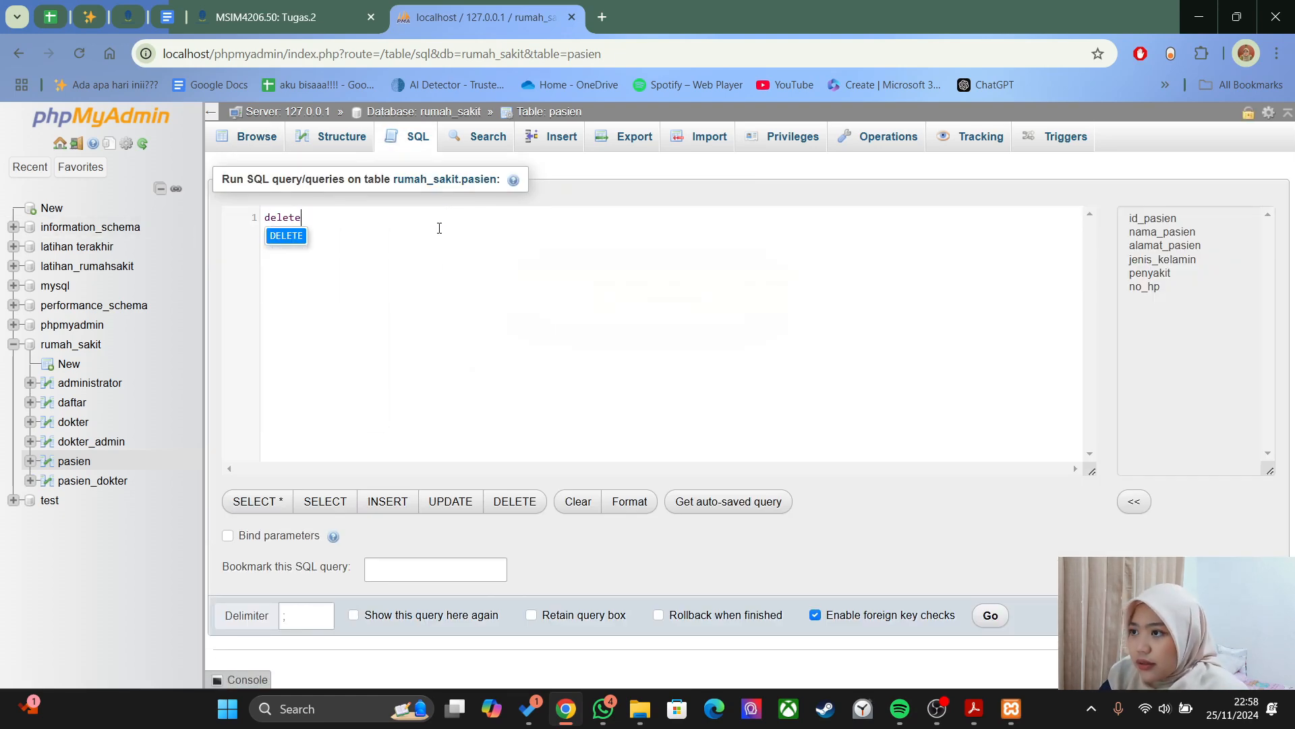
pyautogui.write(' FROM pasie')
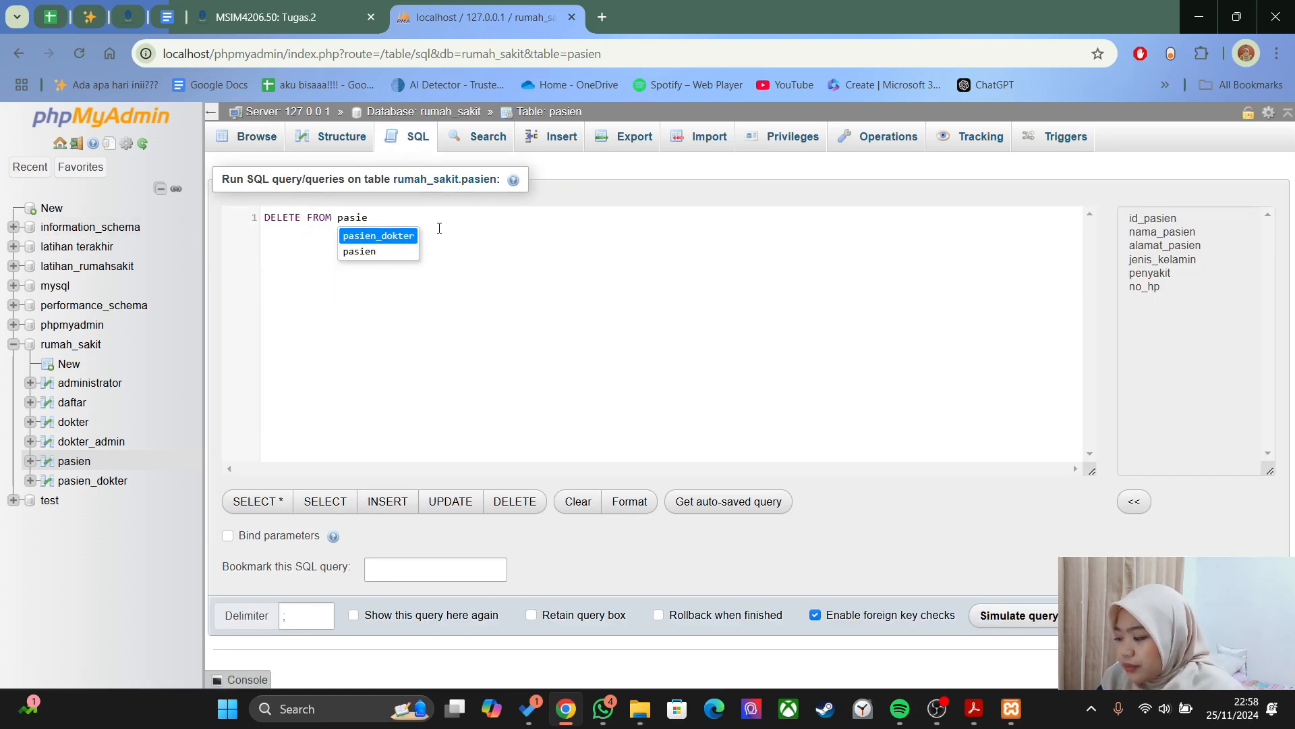
pyautogui.write('n WHERE id')
pyautogui.click(439, 234)
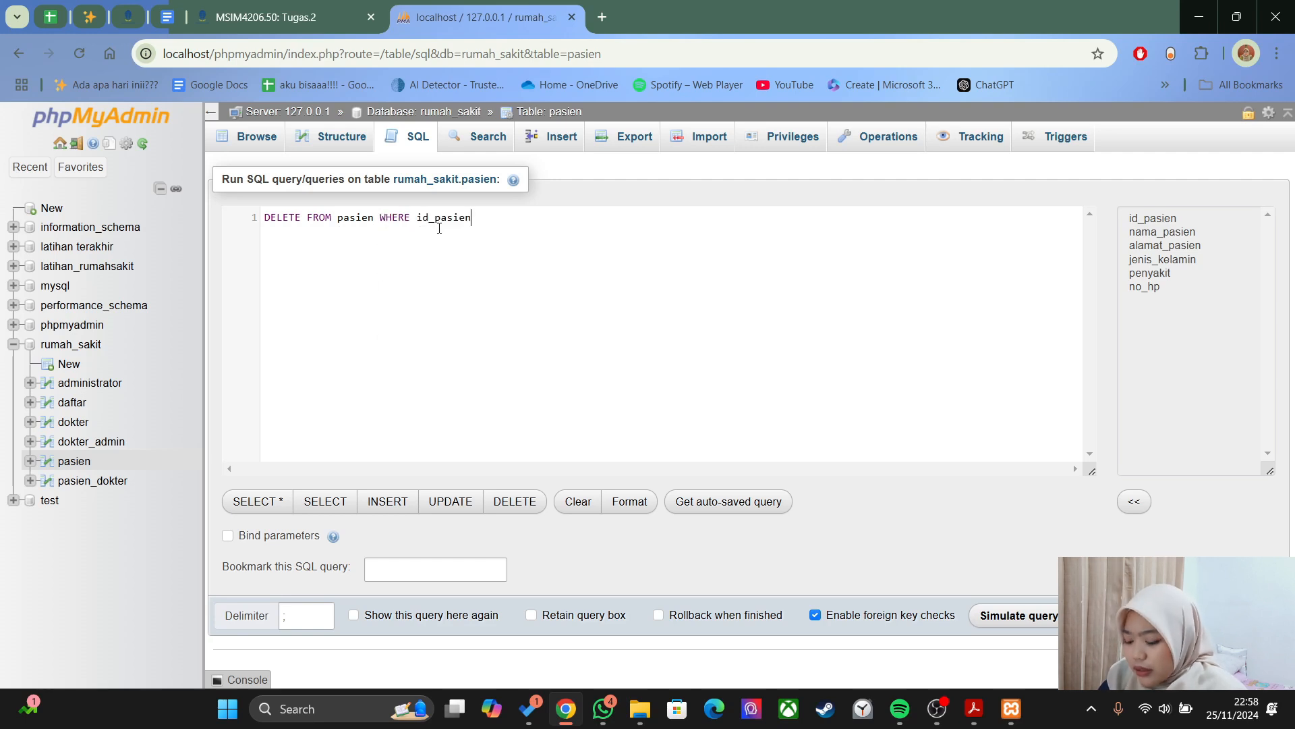
pyautogui.hotkey('ctrl', 'Return')
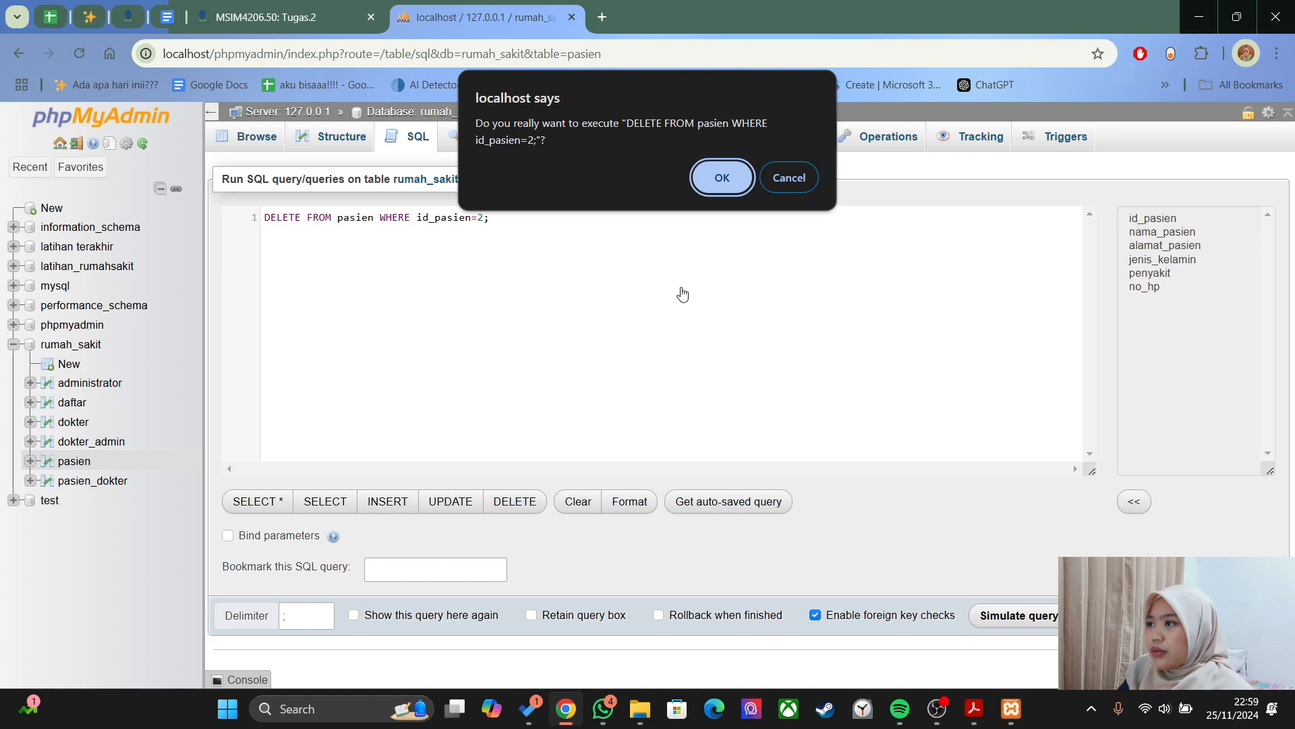
pyautogui.click(711, 184)
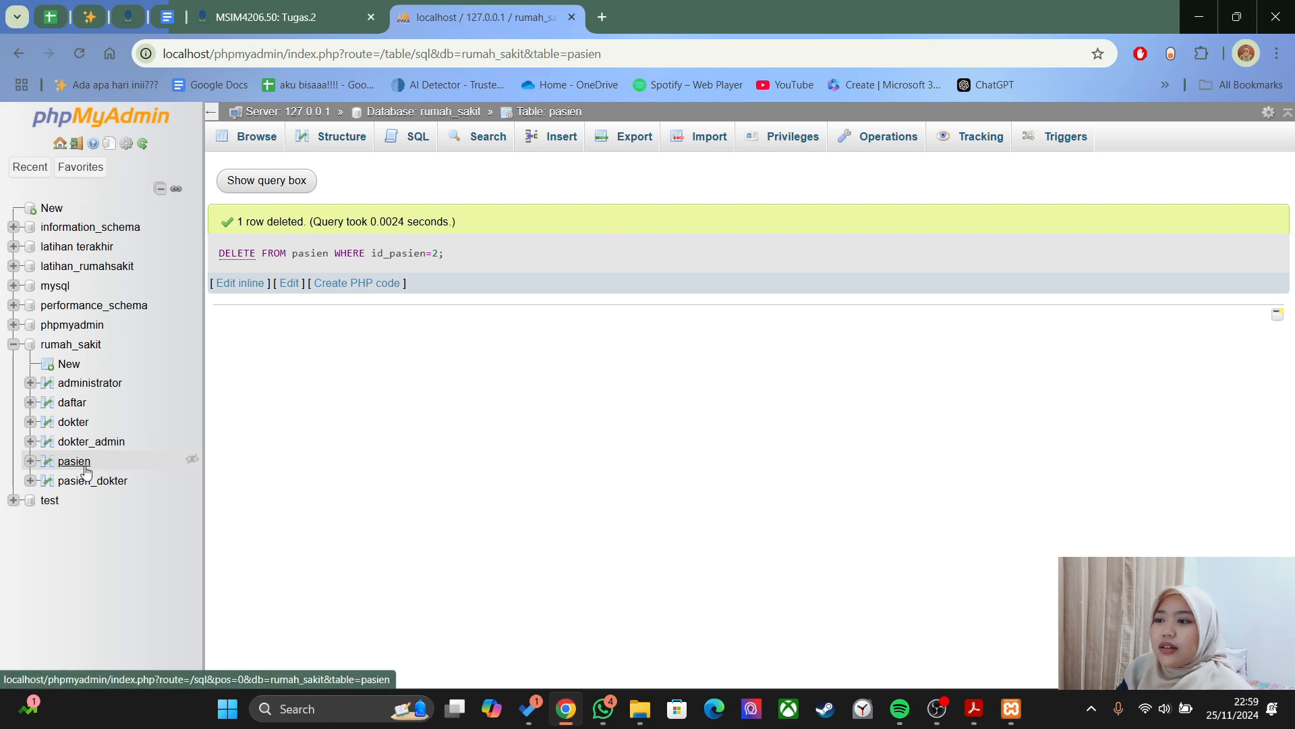
# - Browse the pasien table to verify ids 1, 3 and 4 remain, cancelling a row deletion
pyautogui.click(114, 465)
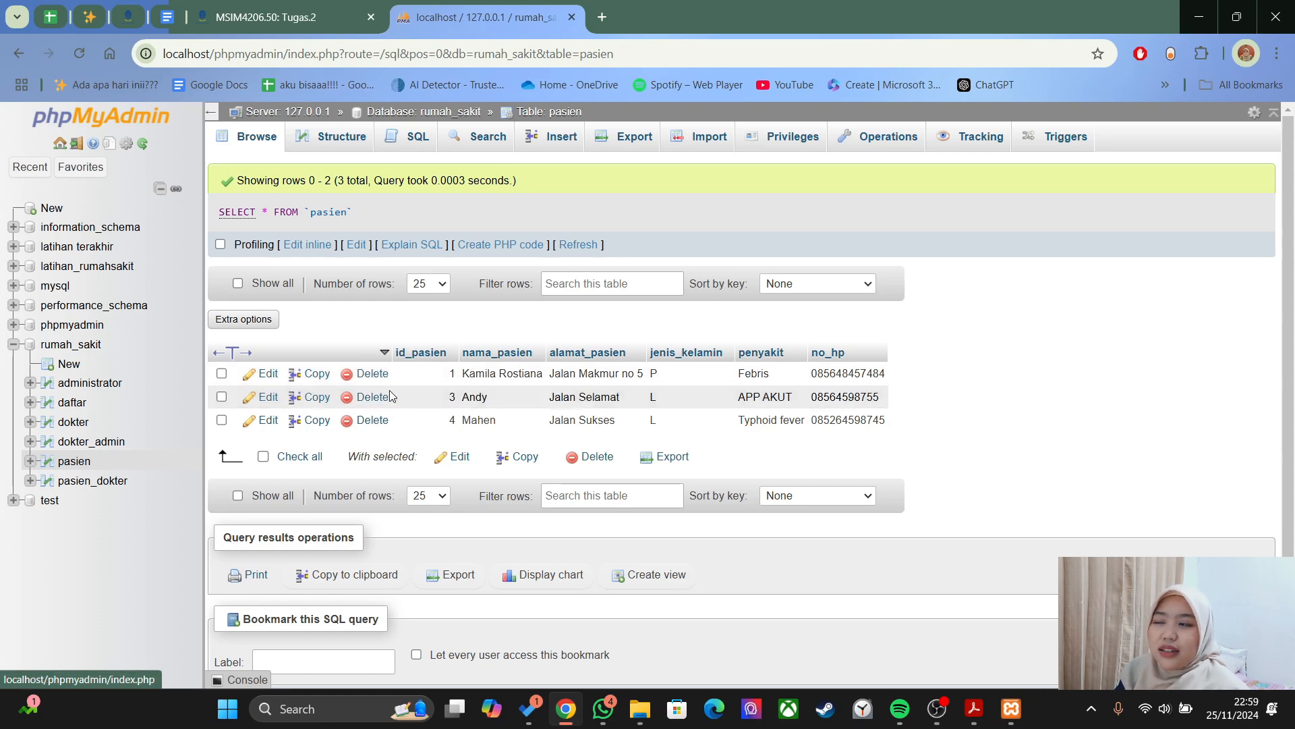
pyautogui.click(373, 375)
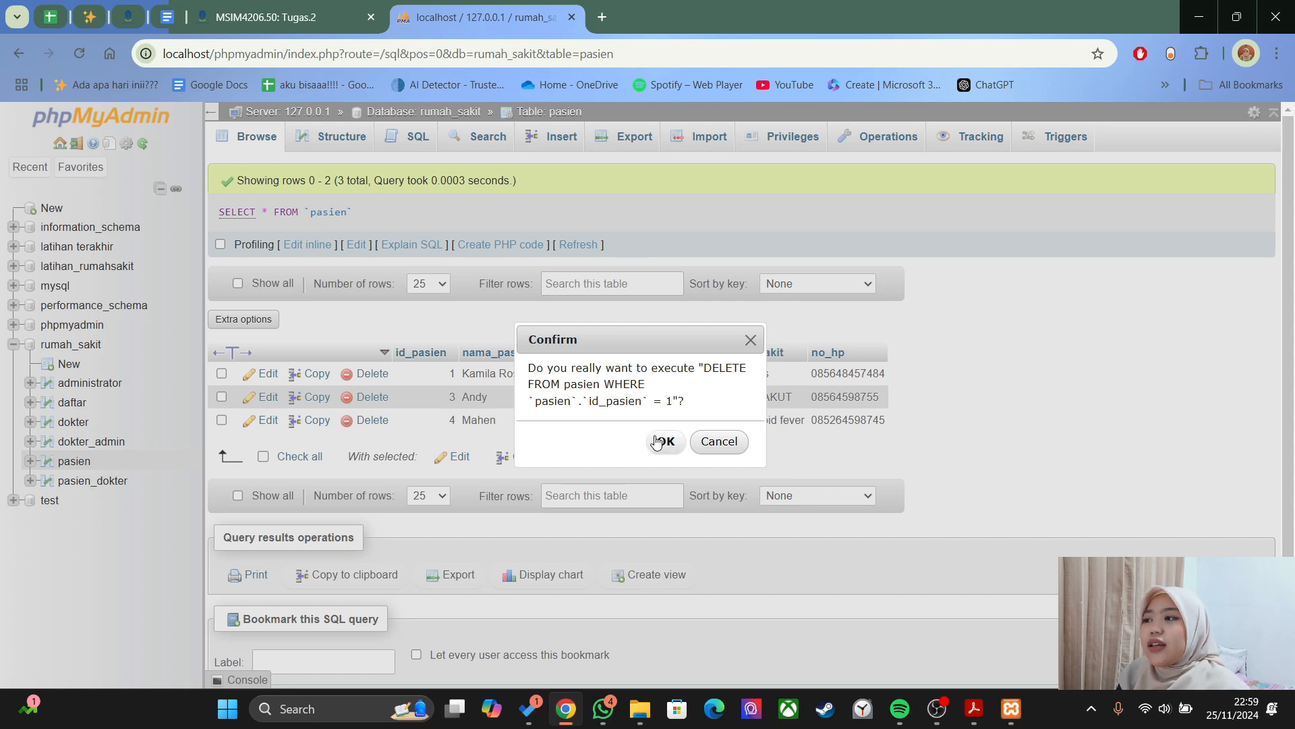
pyautogui.click(707, 443)
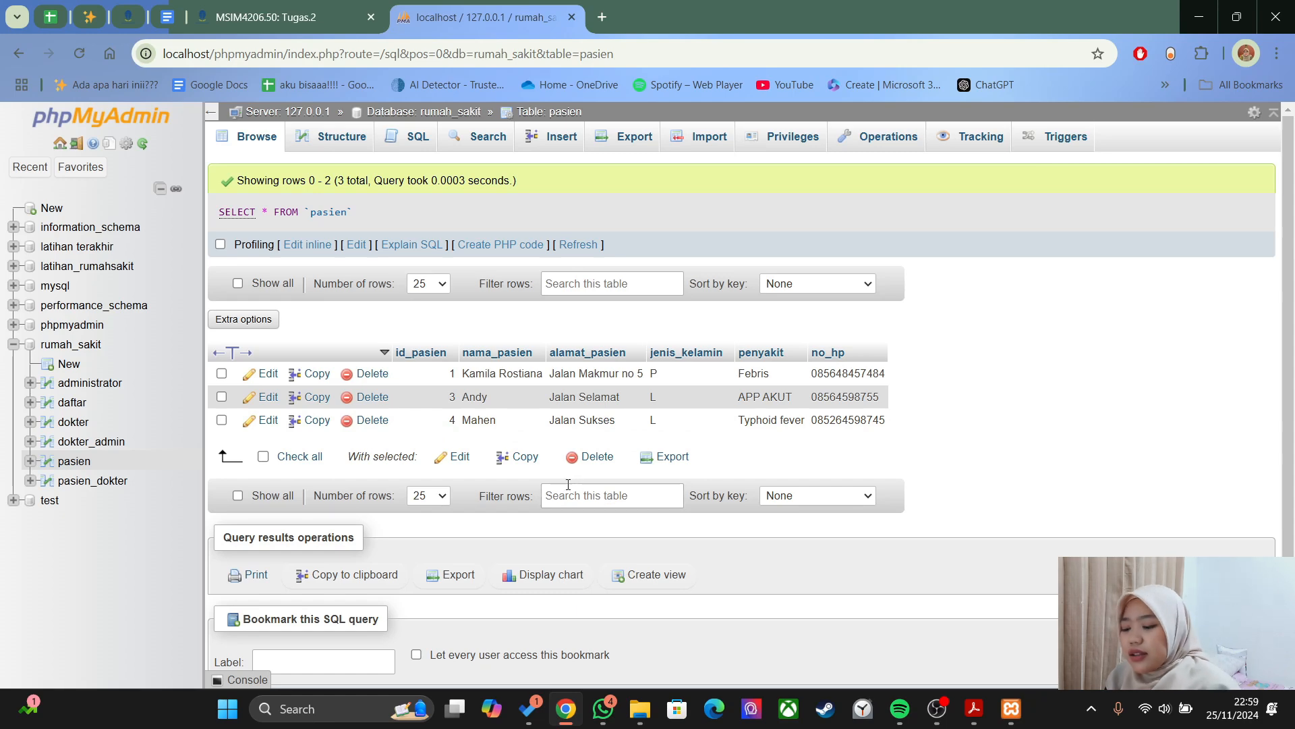
# - Scroll the PDF guide to its final reporting section C
pyautogui.hotkey('alt', 'Tab')
pyautogui.scroll(-5, 524, 484)
pyautogui.scroll(-10, 520, 483)
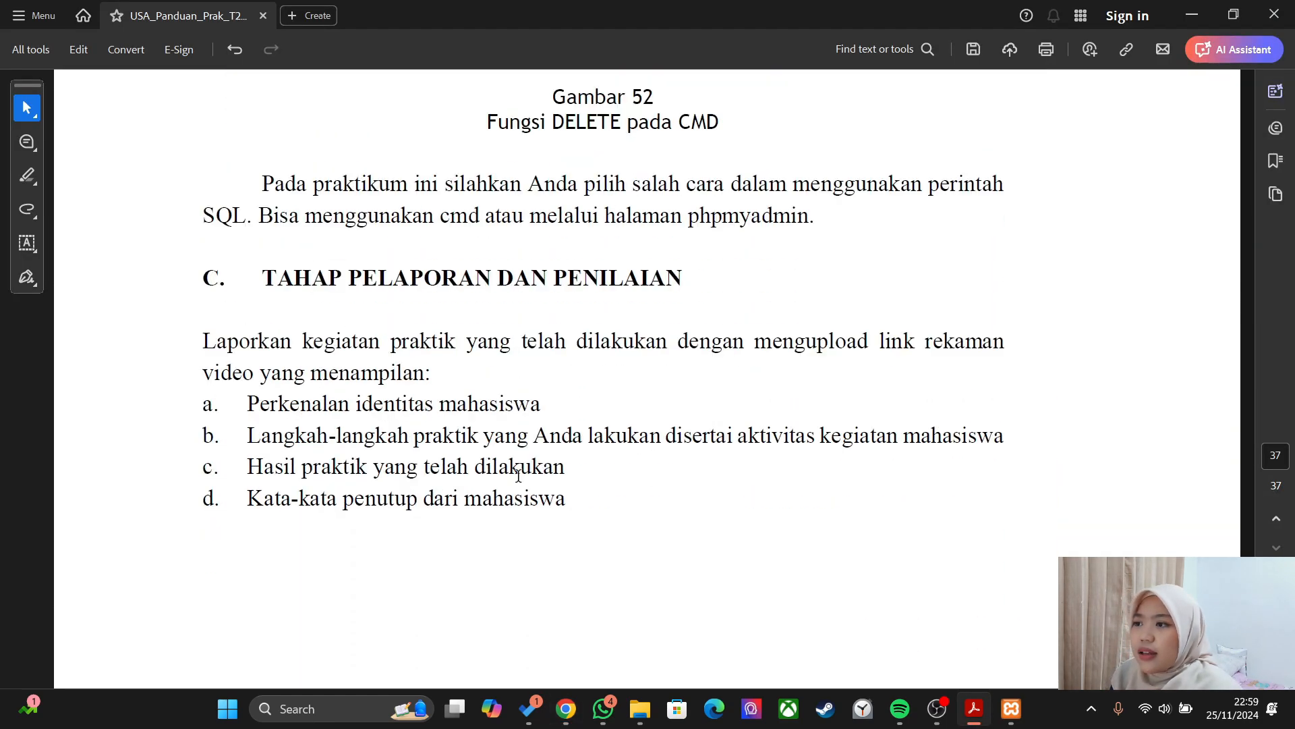
pyautogui.scroll(2, 519, 476)
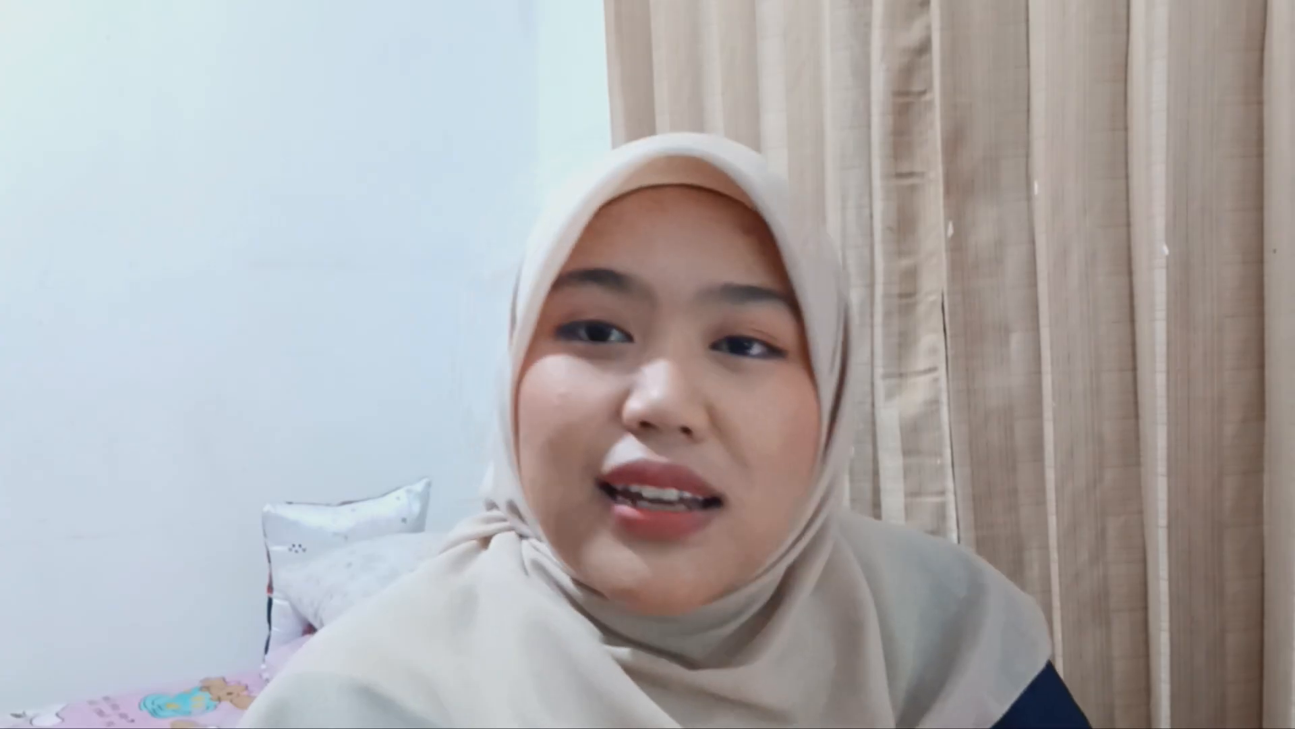